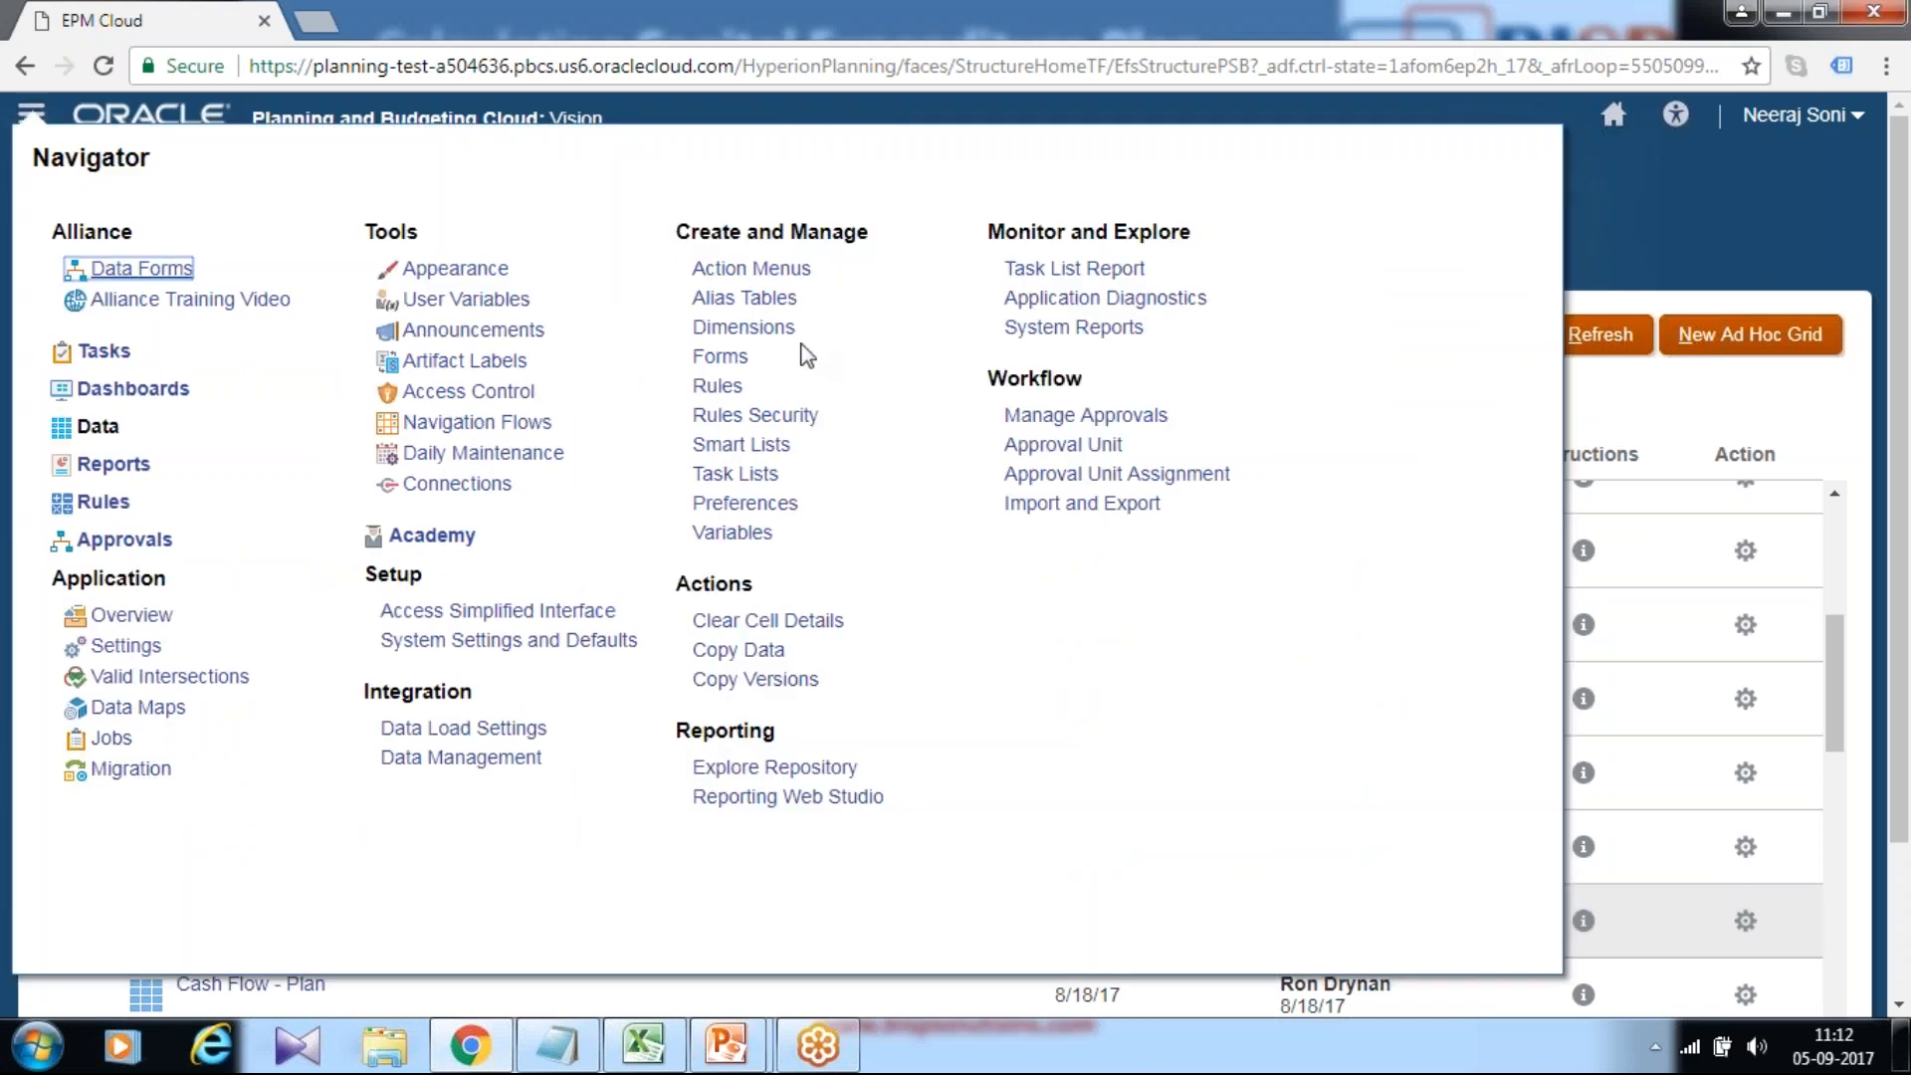
Open the Dimensions page to view the Account dimension's members.
{"action": "left_click", "coordinate": [746, 328]}
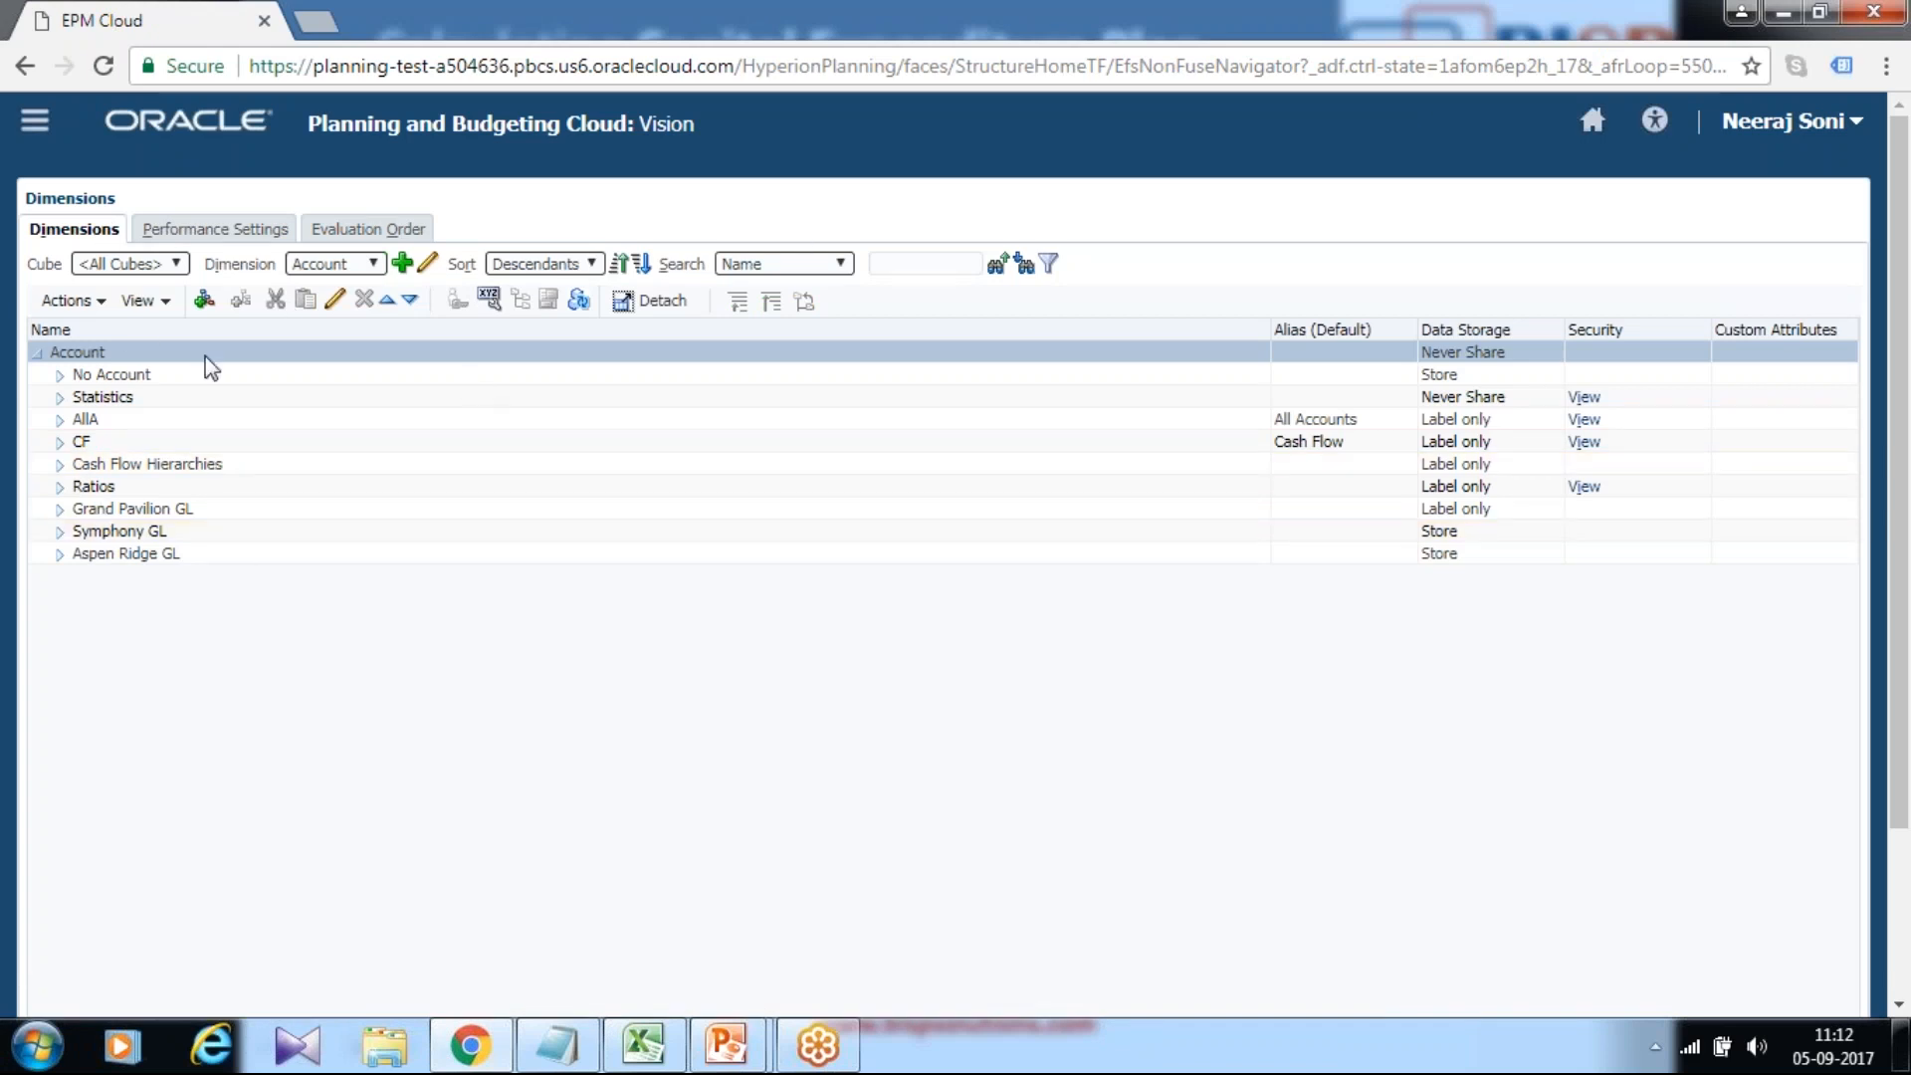
Expand Statistics and Capital Expenditures, search for 7310, and inspect account 7300 Total Depreciation & Amortization.
{"action": "left_click", "coordinate": [57, 398]}
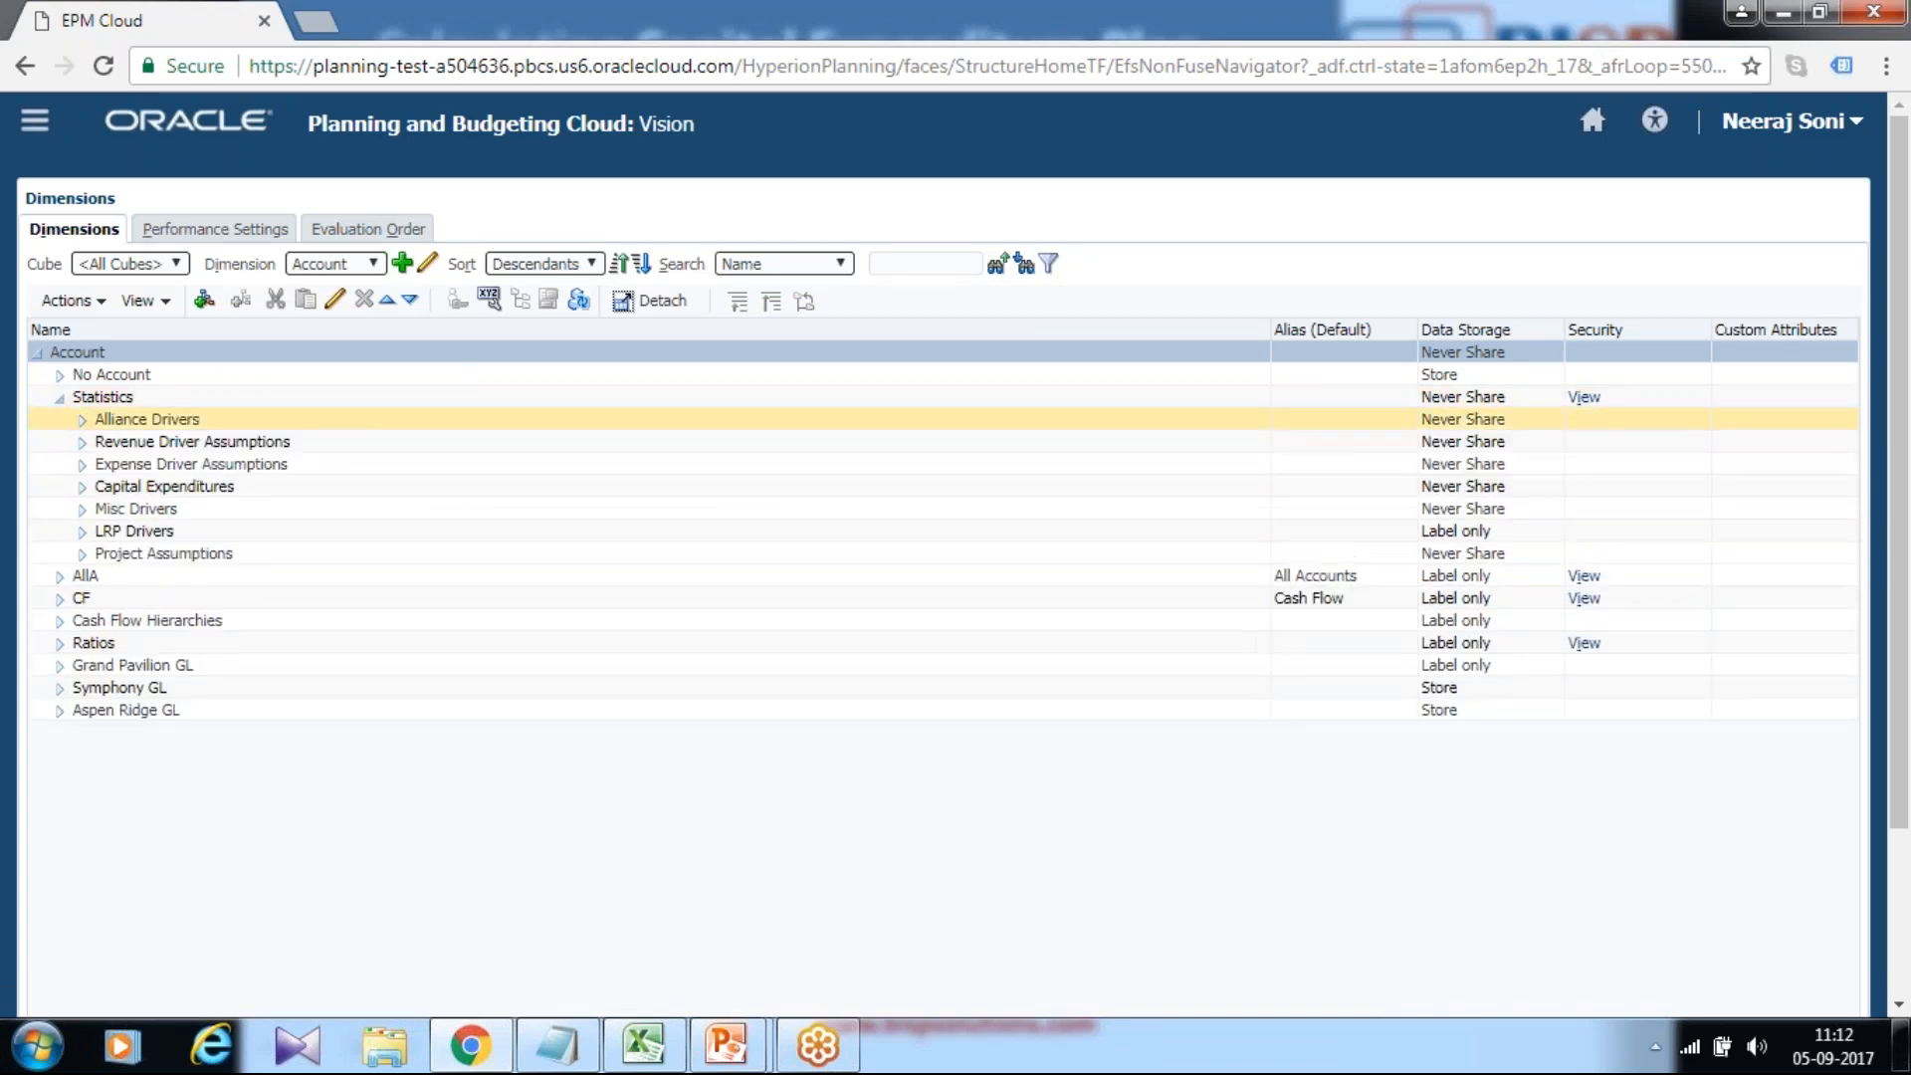
{"action": "left_click", "coordinate": [83, 486]}
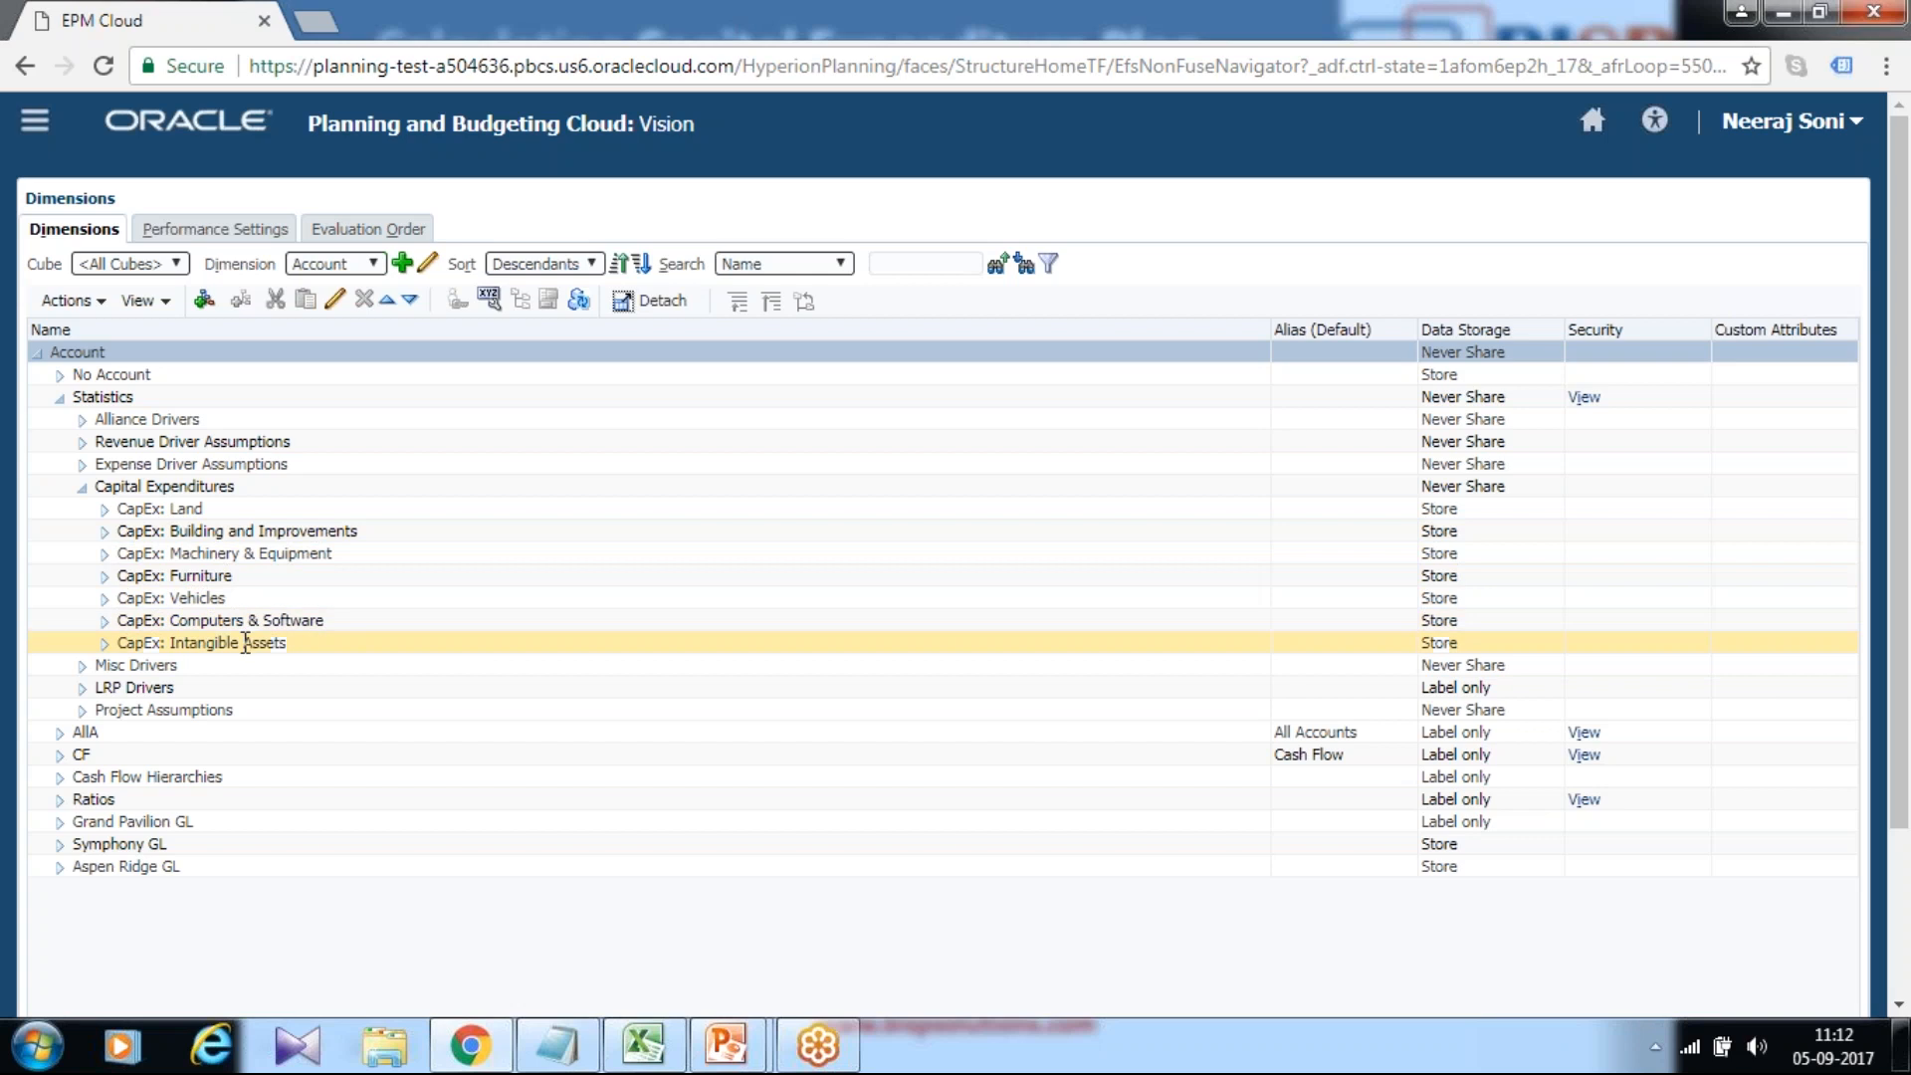
{"action": "left_click", "coordinate": [83, 488]}
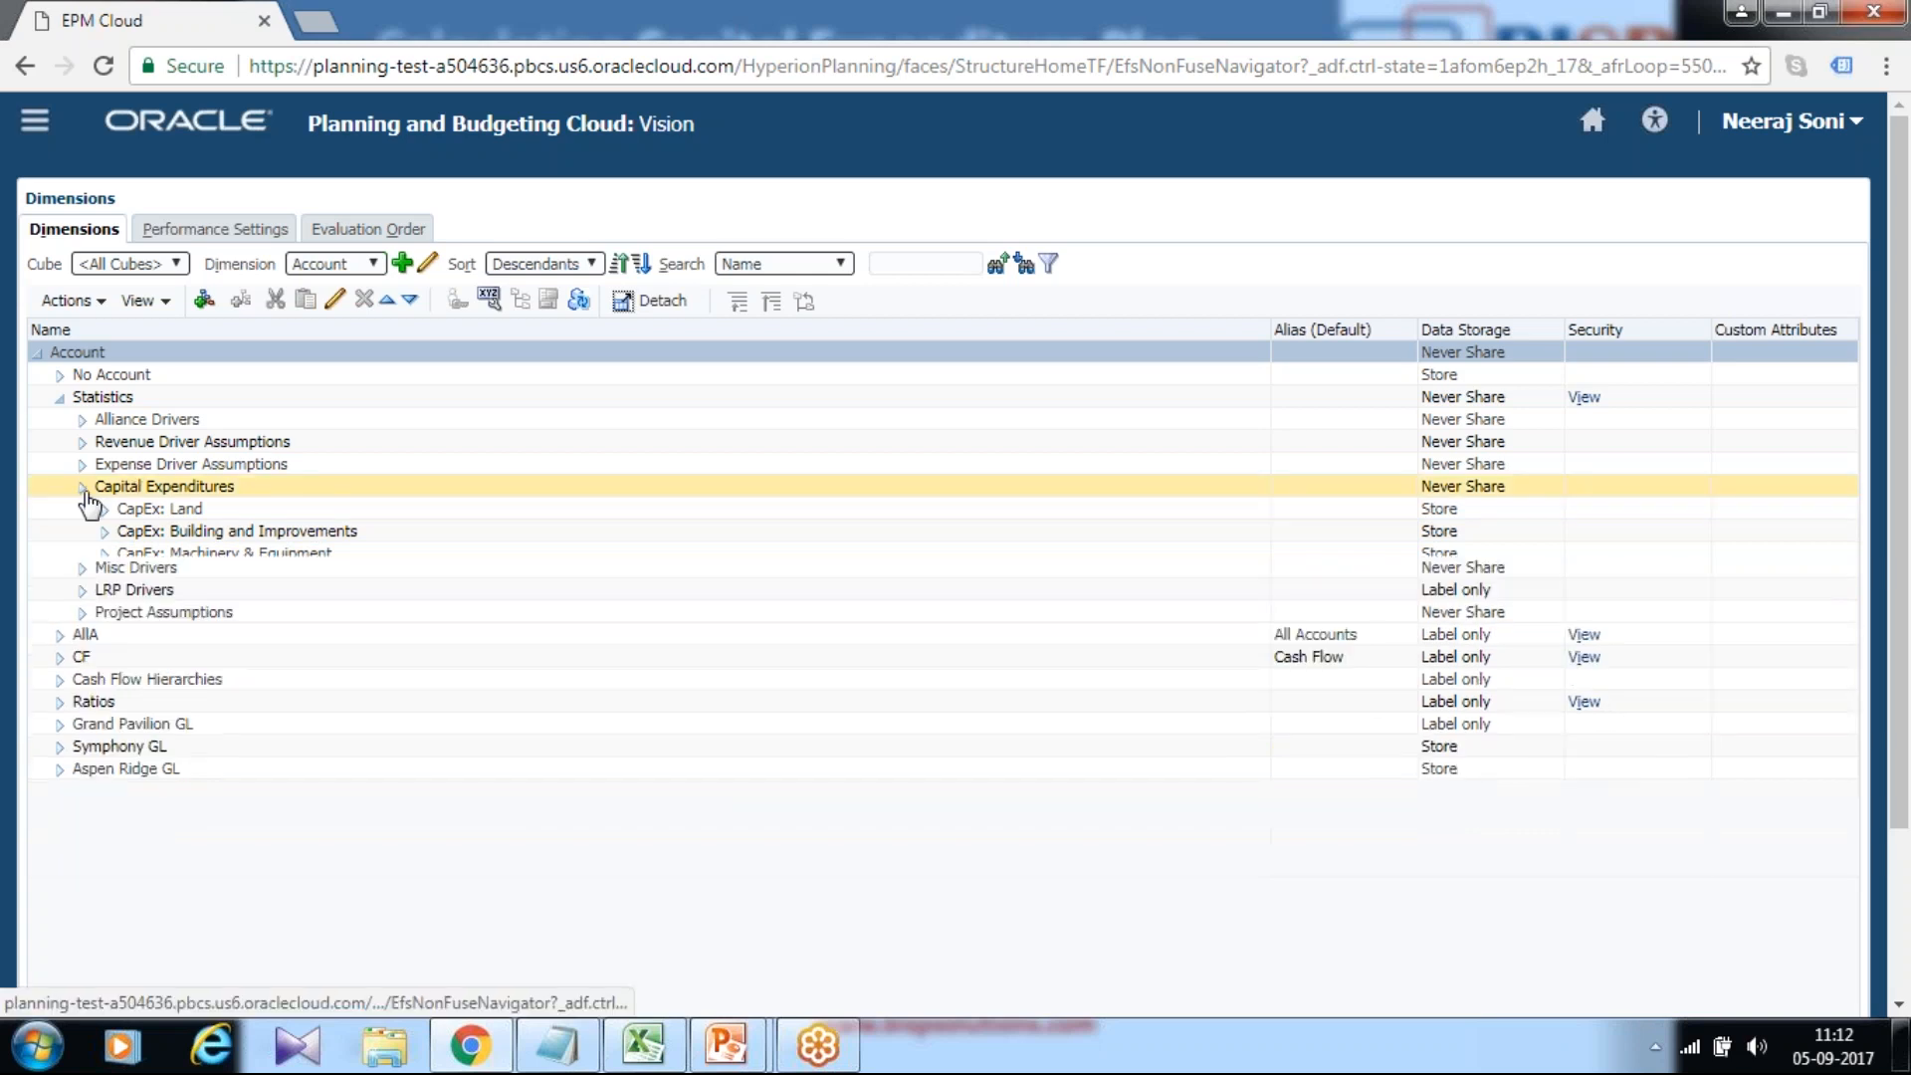
{"action": "left_click", "coordinate": [917, 257]}
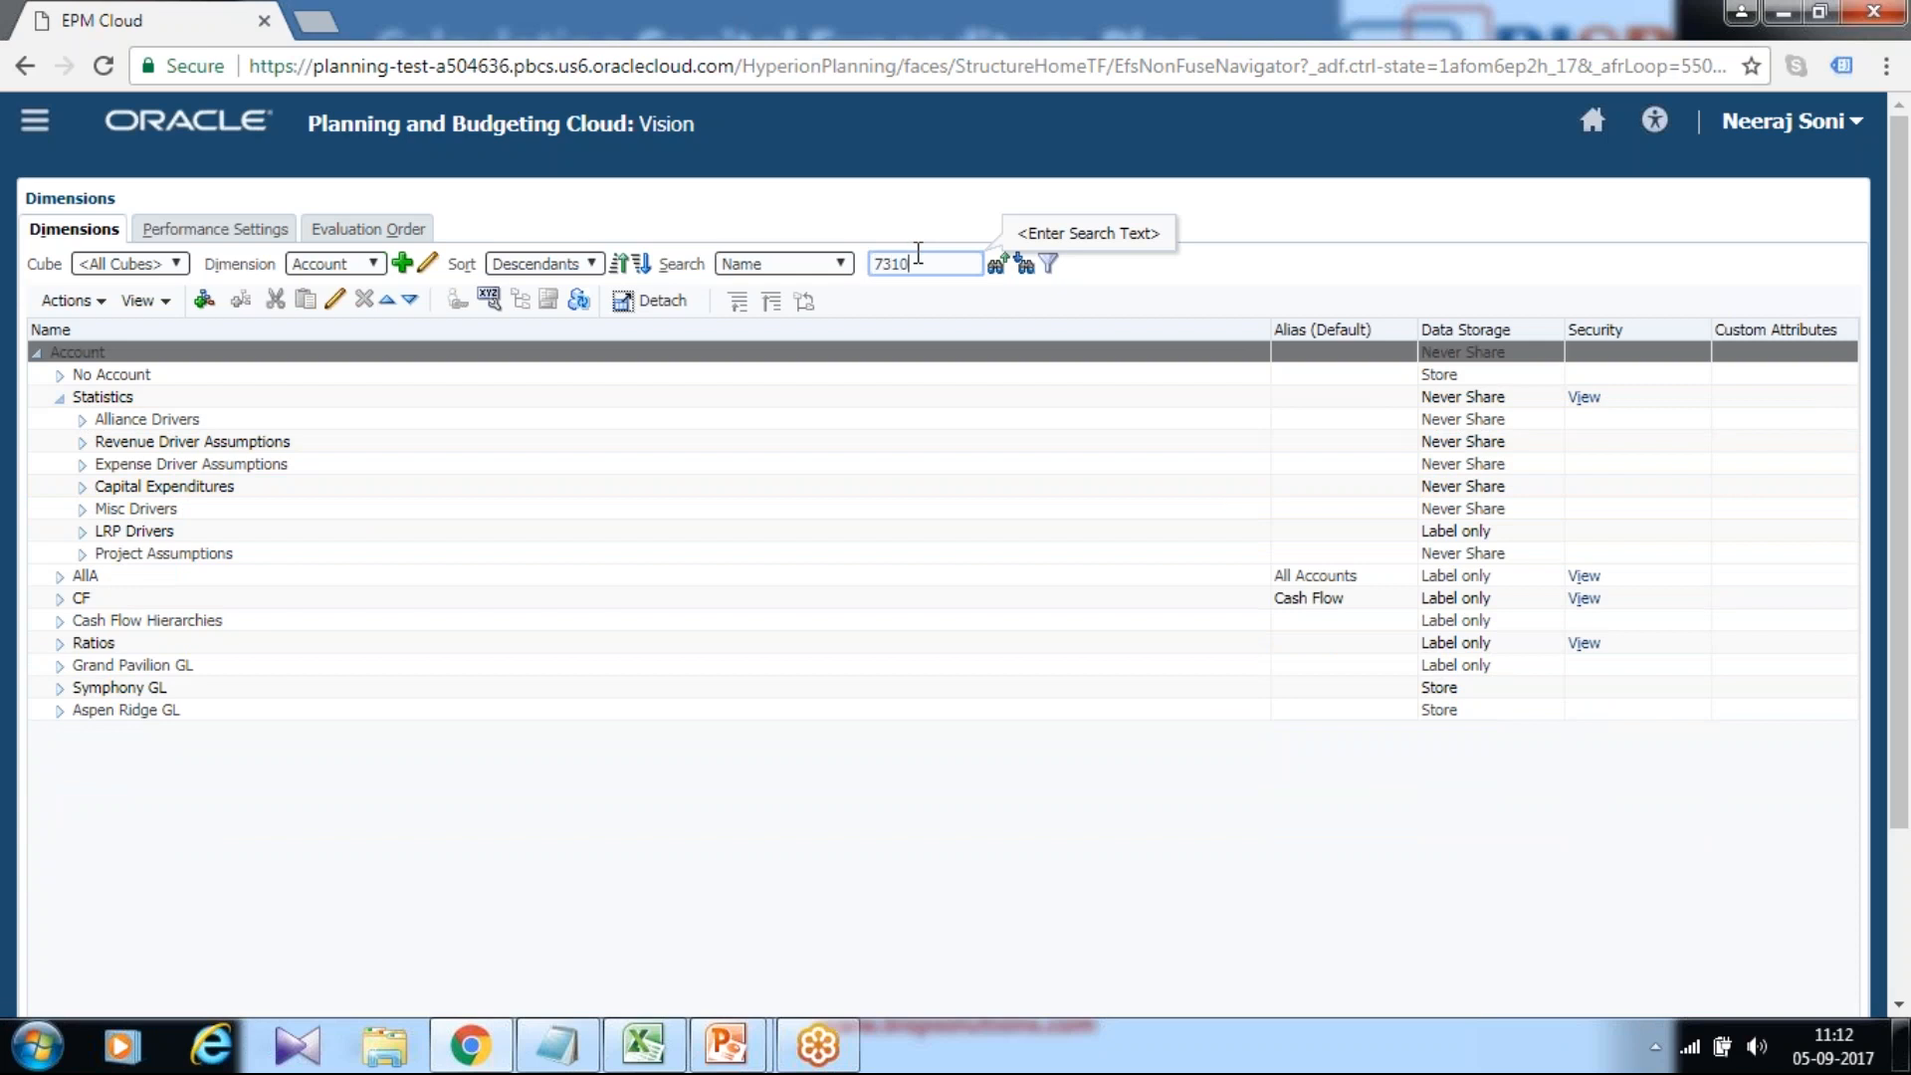
{"action": "left_click", "coordinate": [1025, 265]}
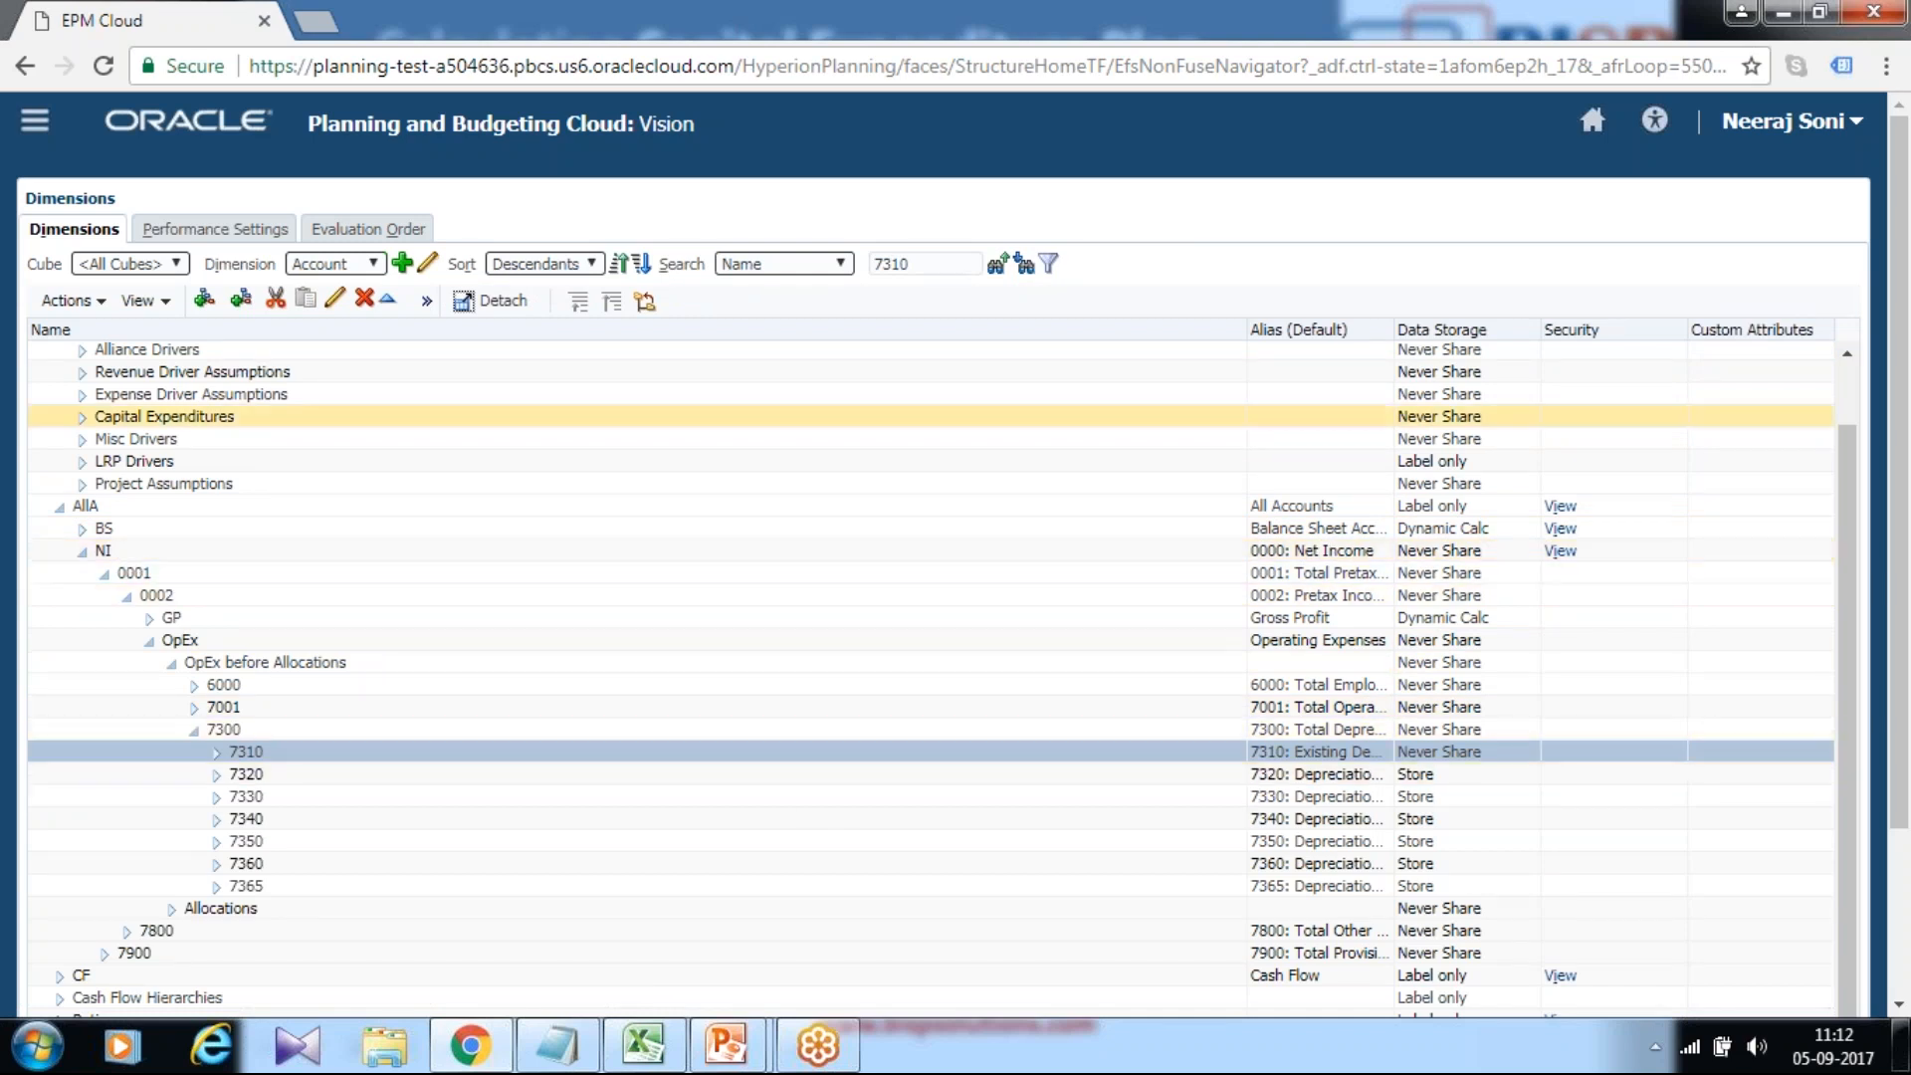
{"action": "left_click_drag", "start_coordinate": [1247, 330], "coordinate": [697, 331]}
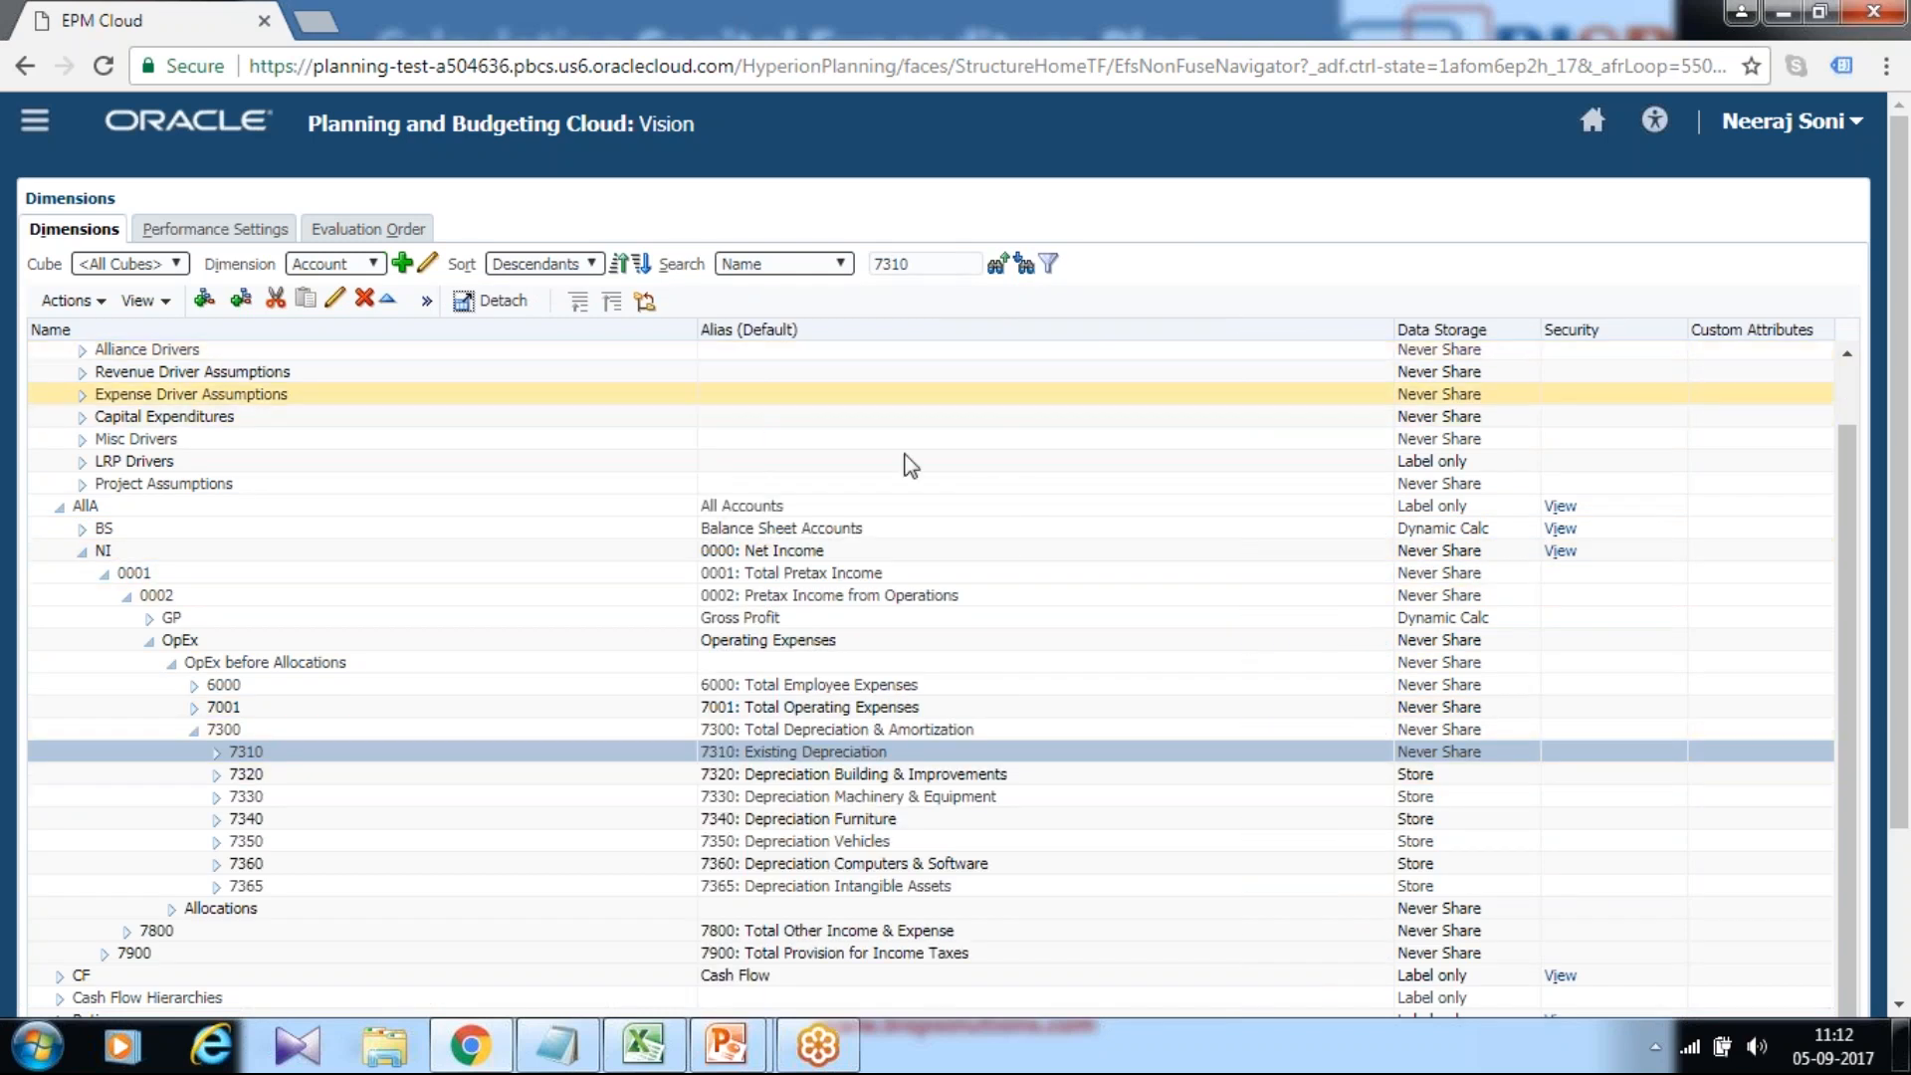
{"action": "left_click", "coordinate": [888, 732]}
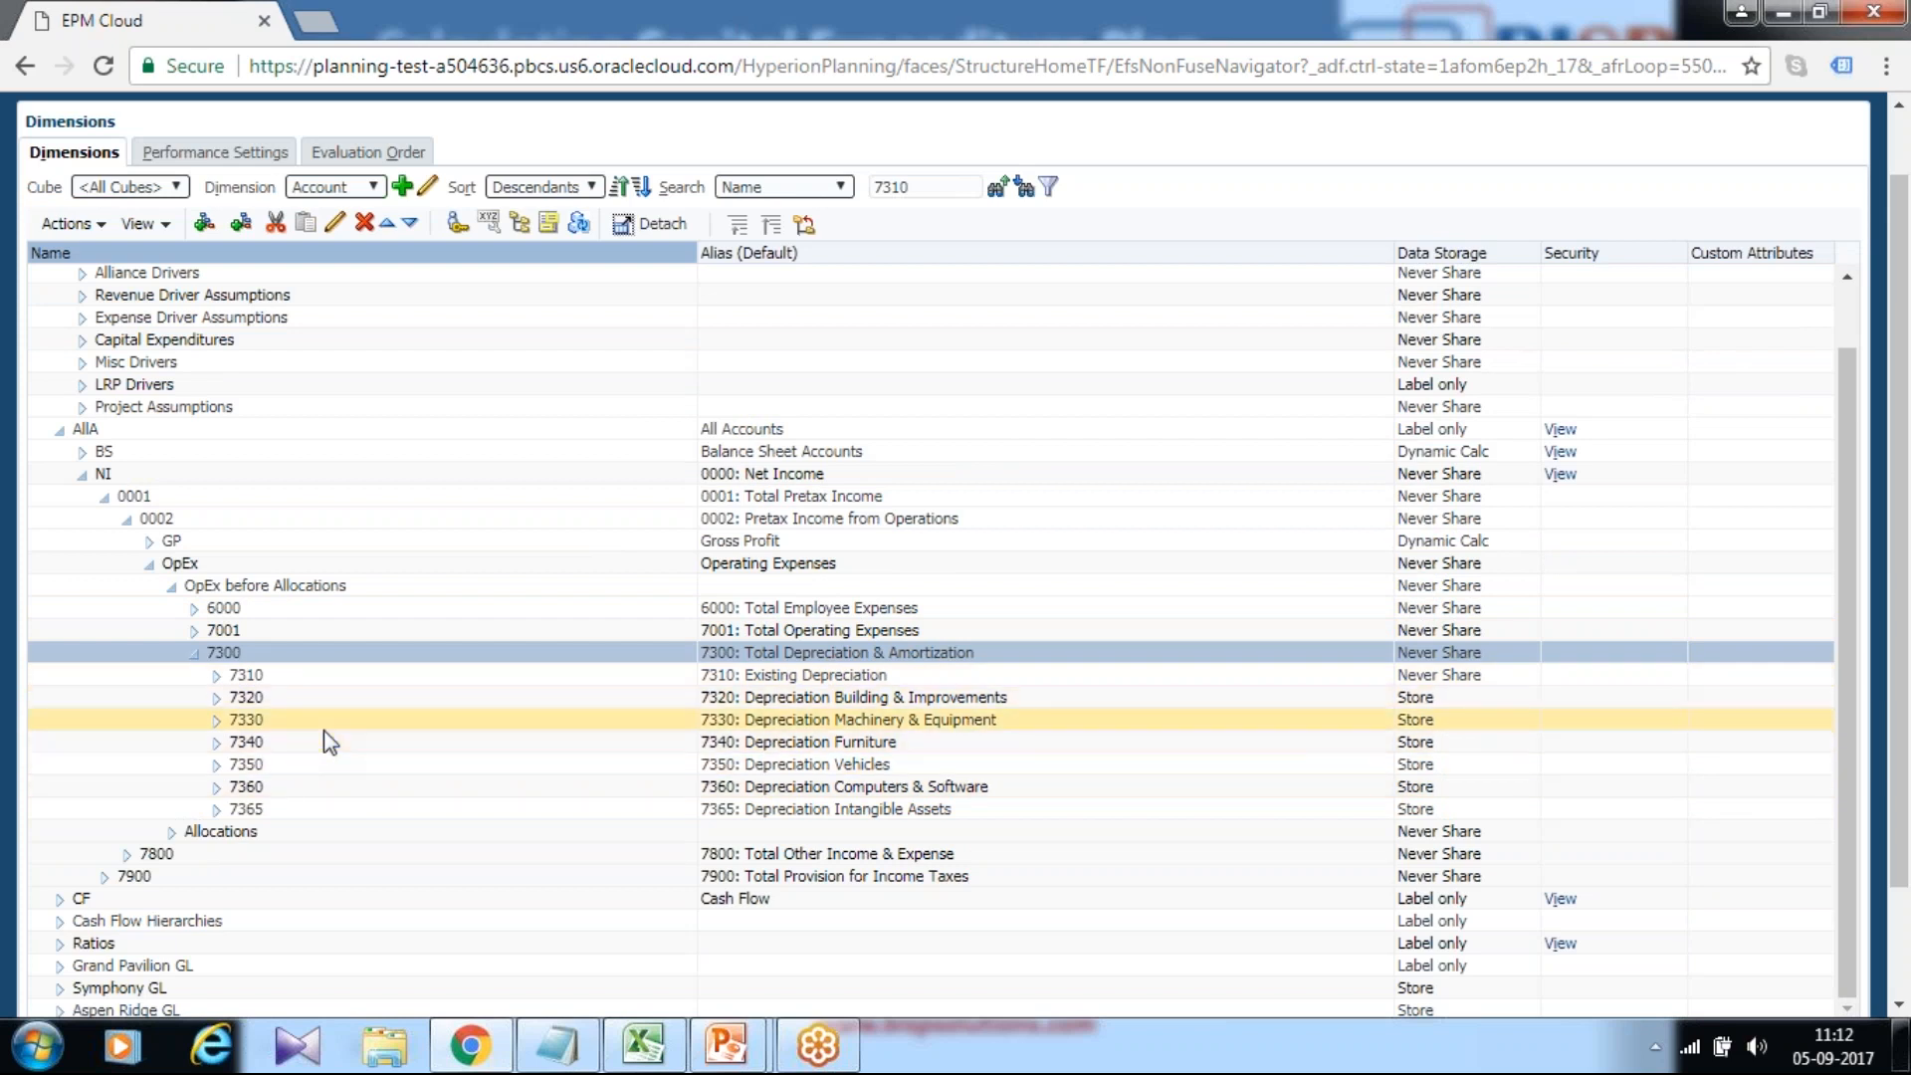
{"action": "scroll", "coordinate": [1198, 657], "scroll_direction": "up", "scroll_amount": 3}
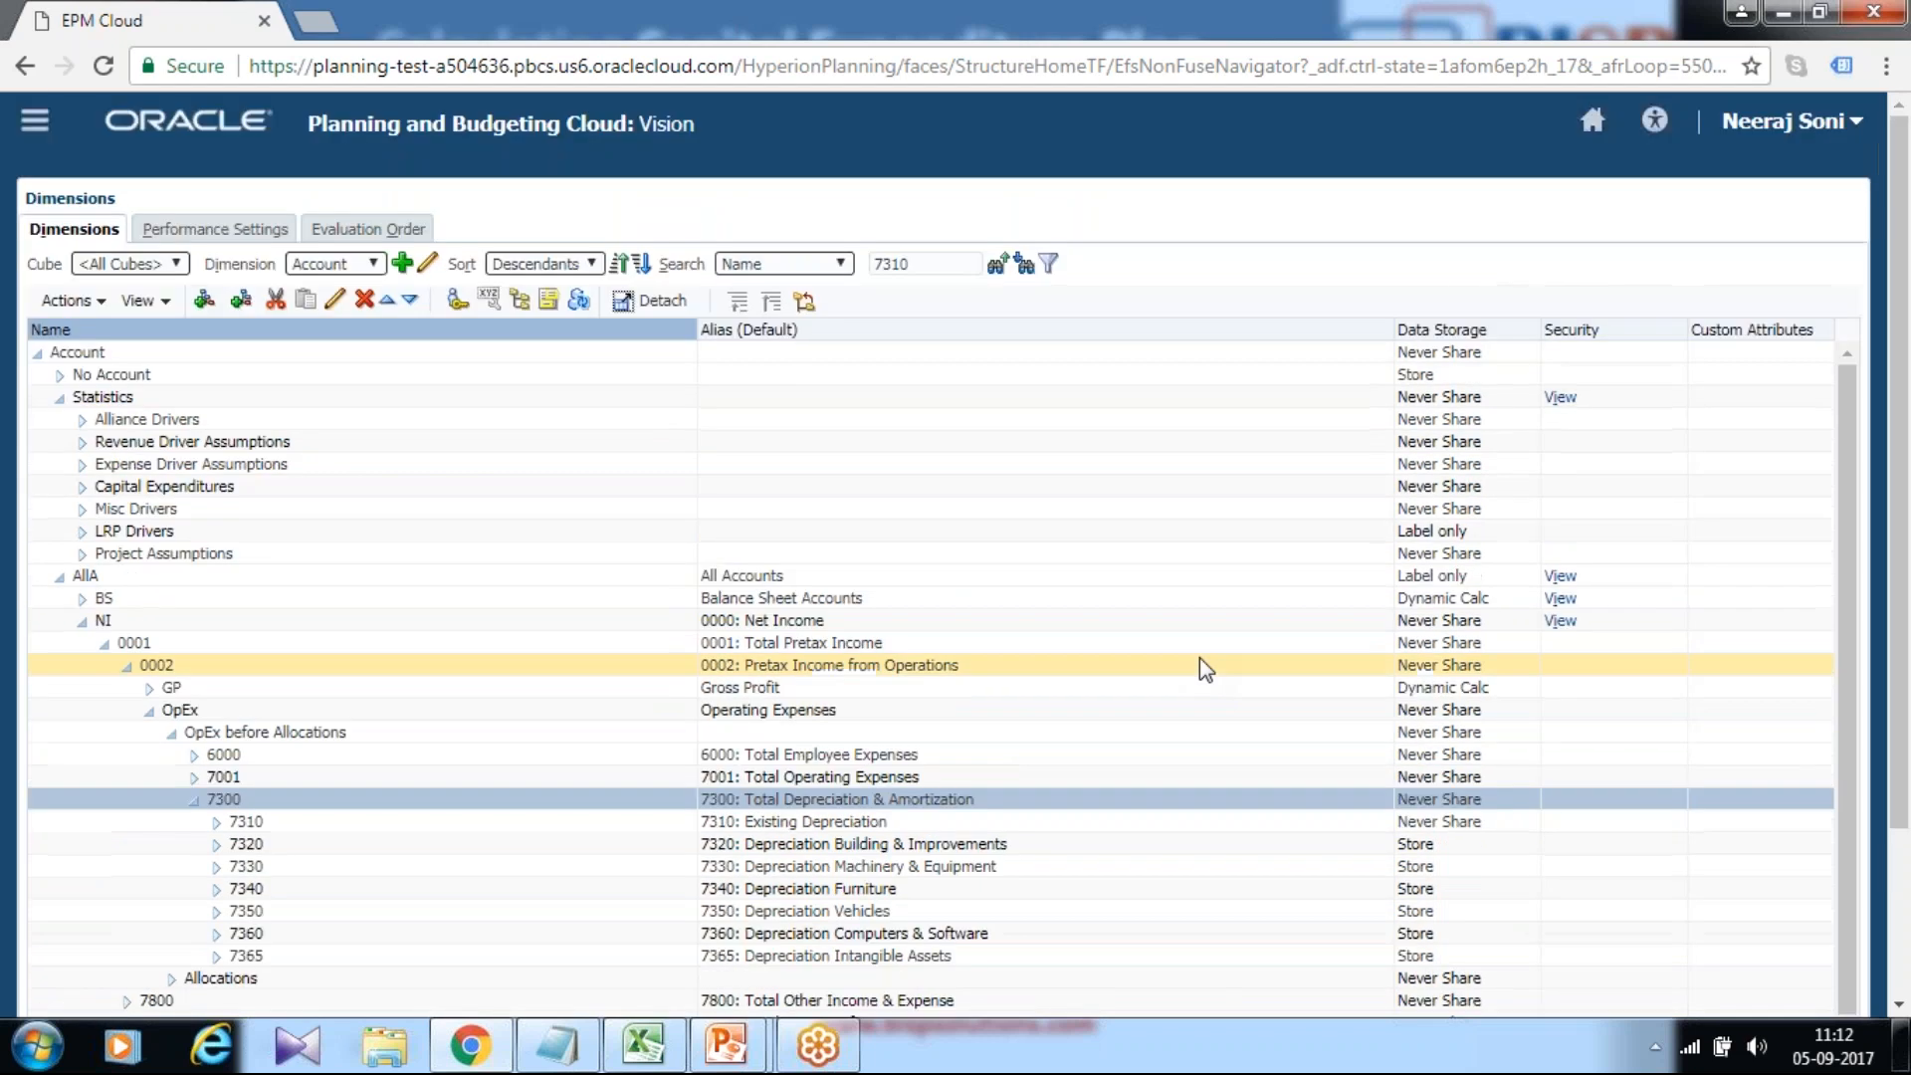
Return home and launch Rules in Calculation Manager from the Navigator.
{"action": "left_click", "coordinate": [1592, 120]}
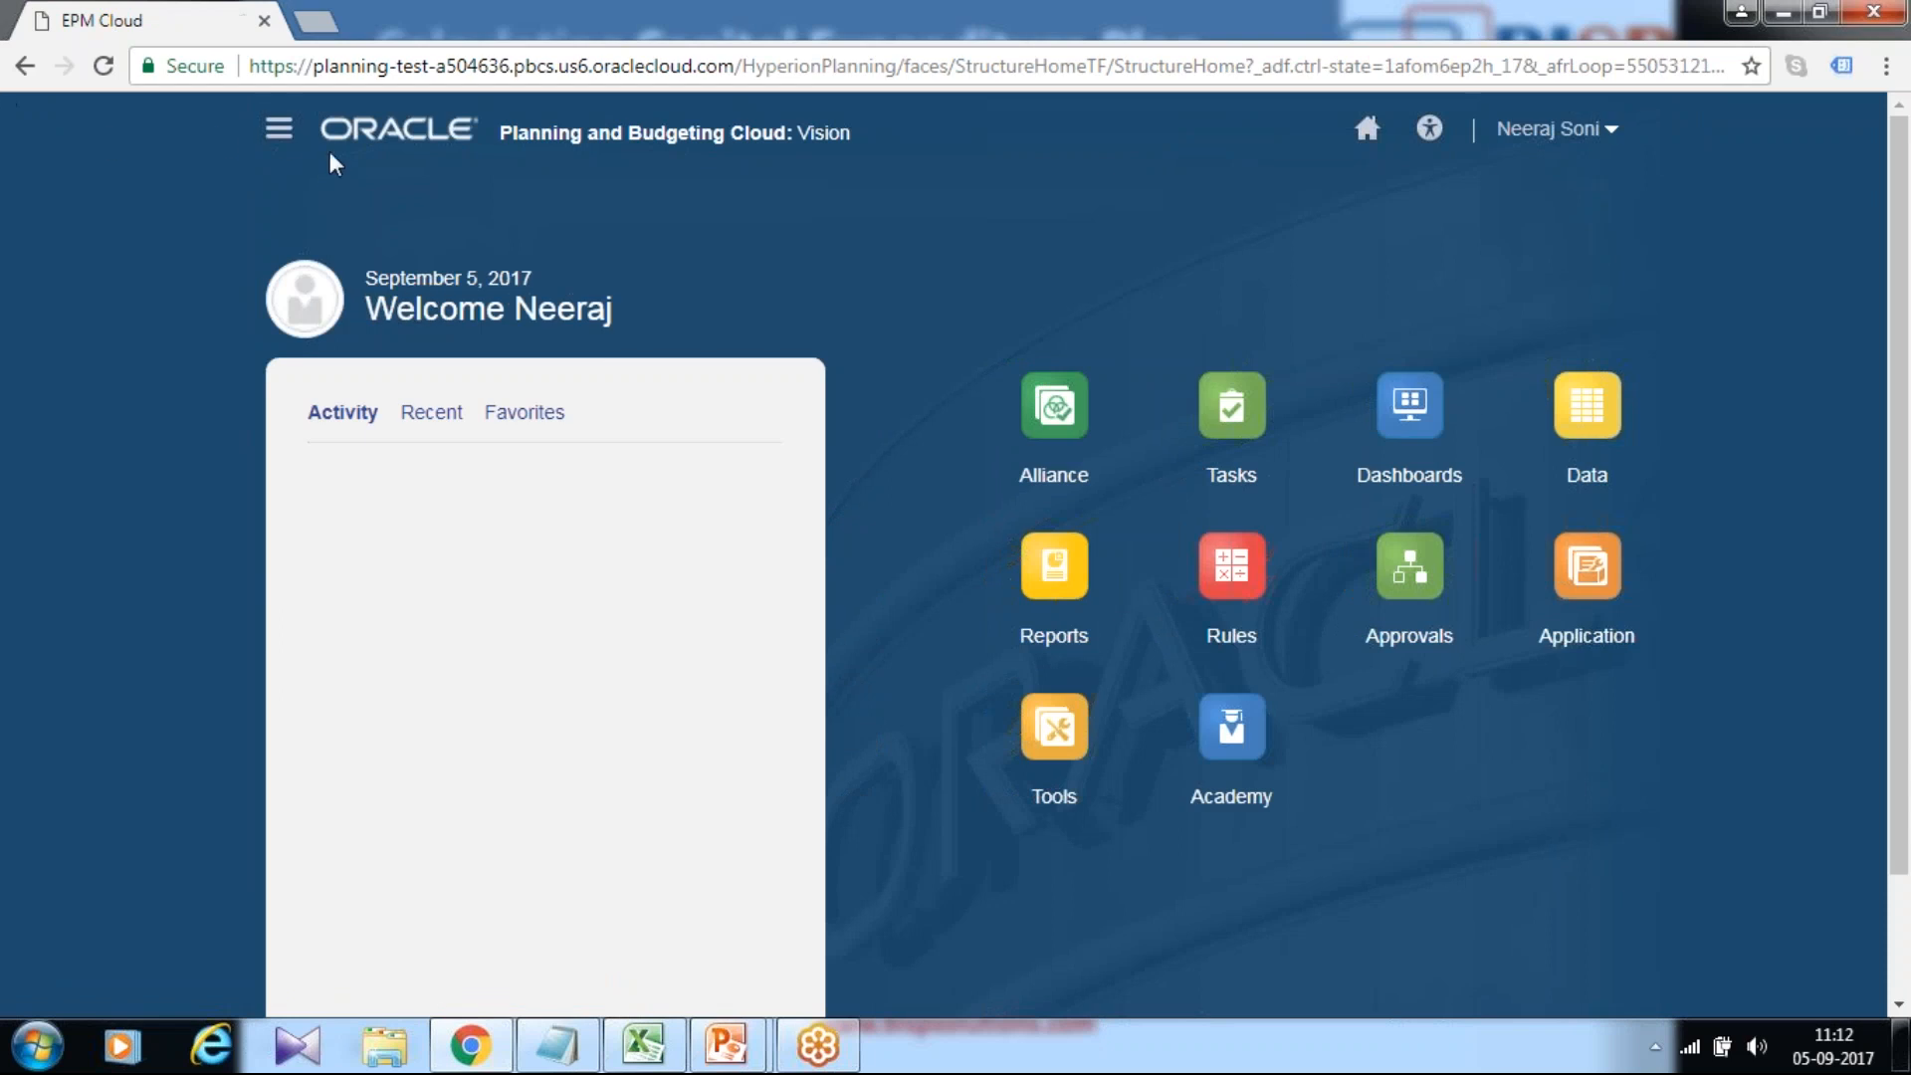
{"action": "left_click", "coordinate": [279, 127]}
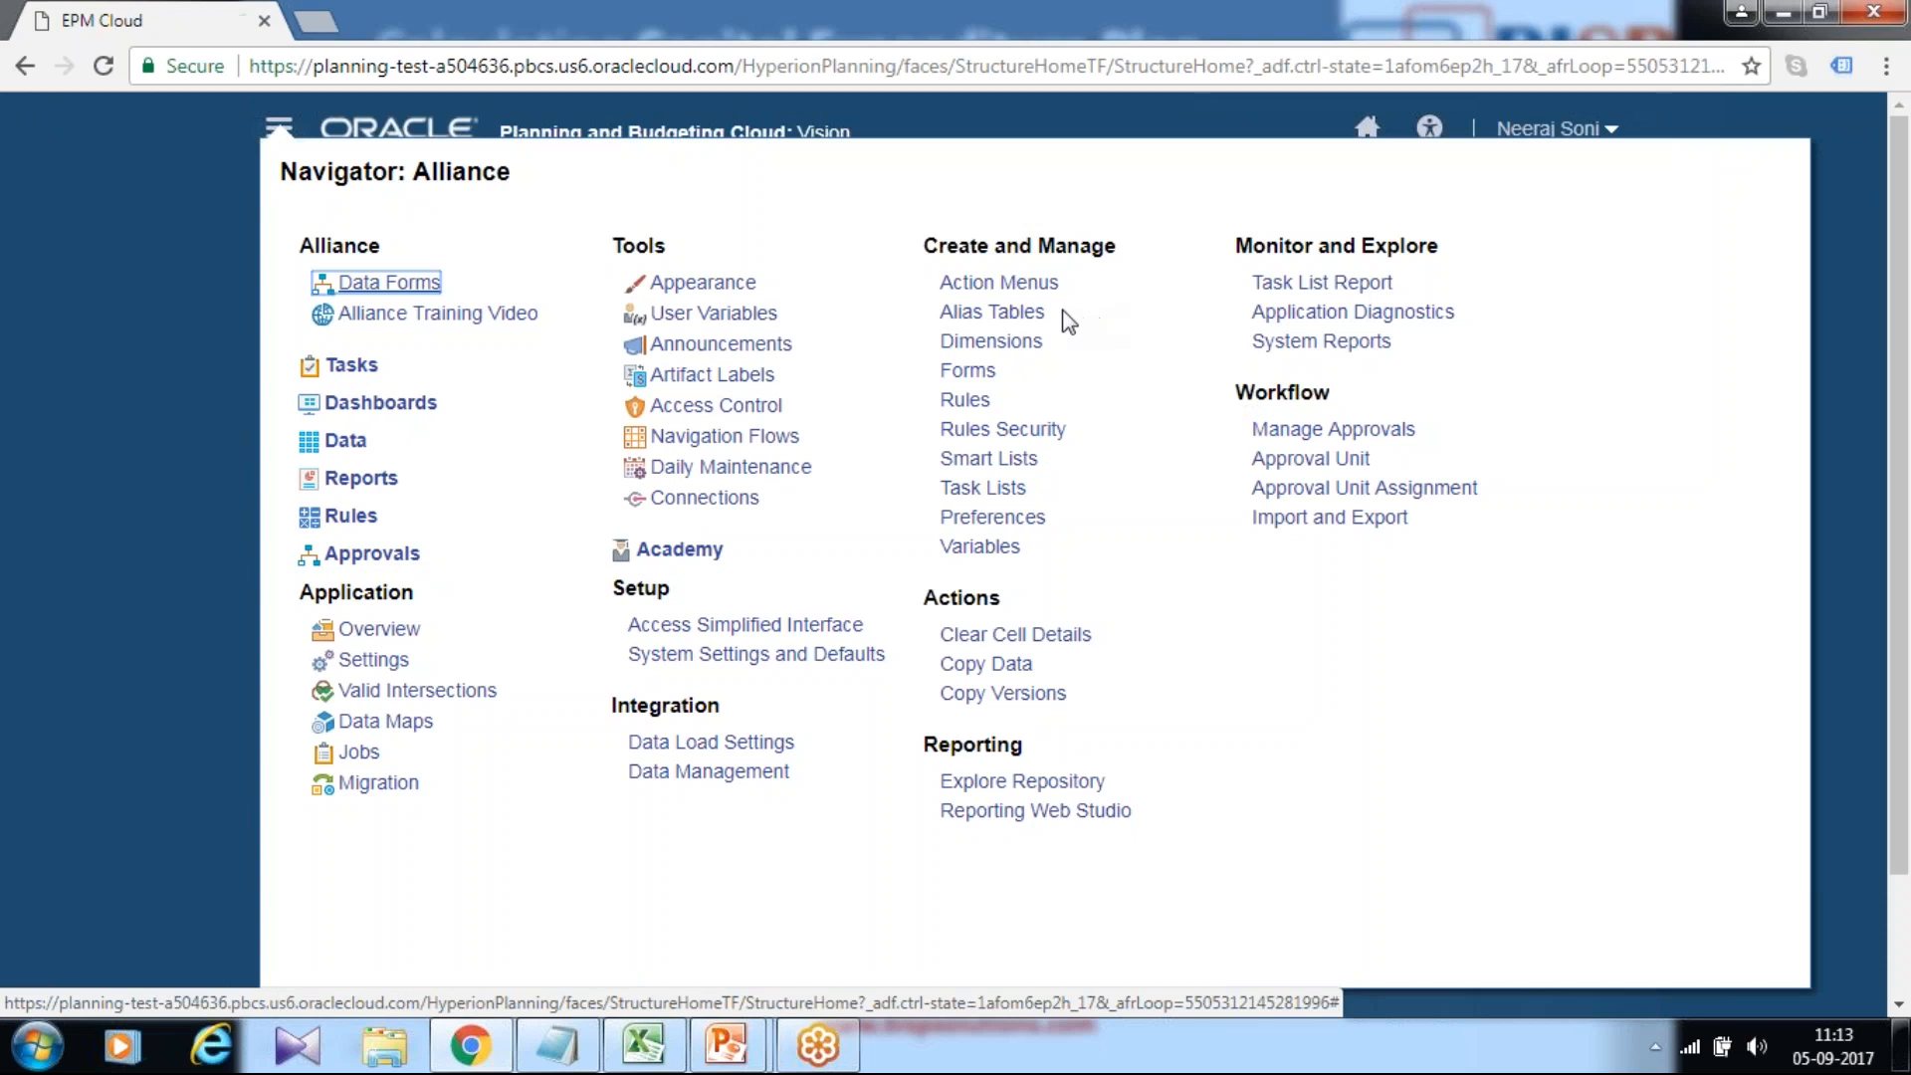
{"action": "left_click", "coordinate": [965, 402]}
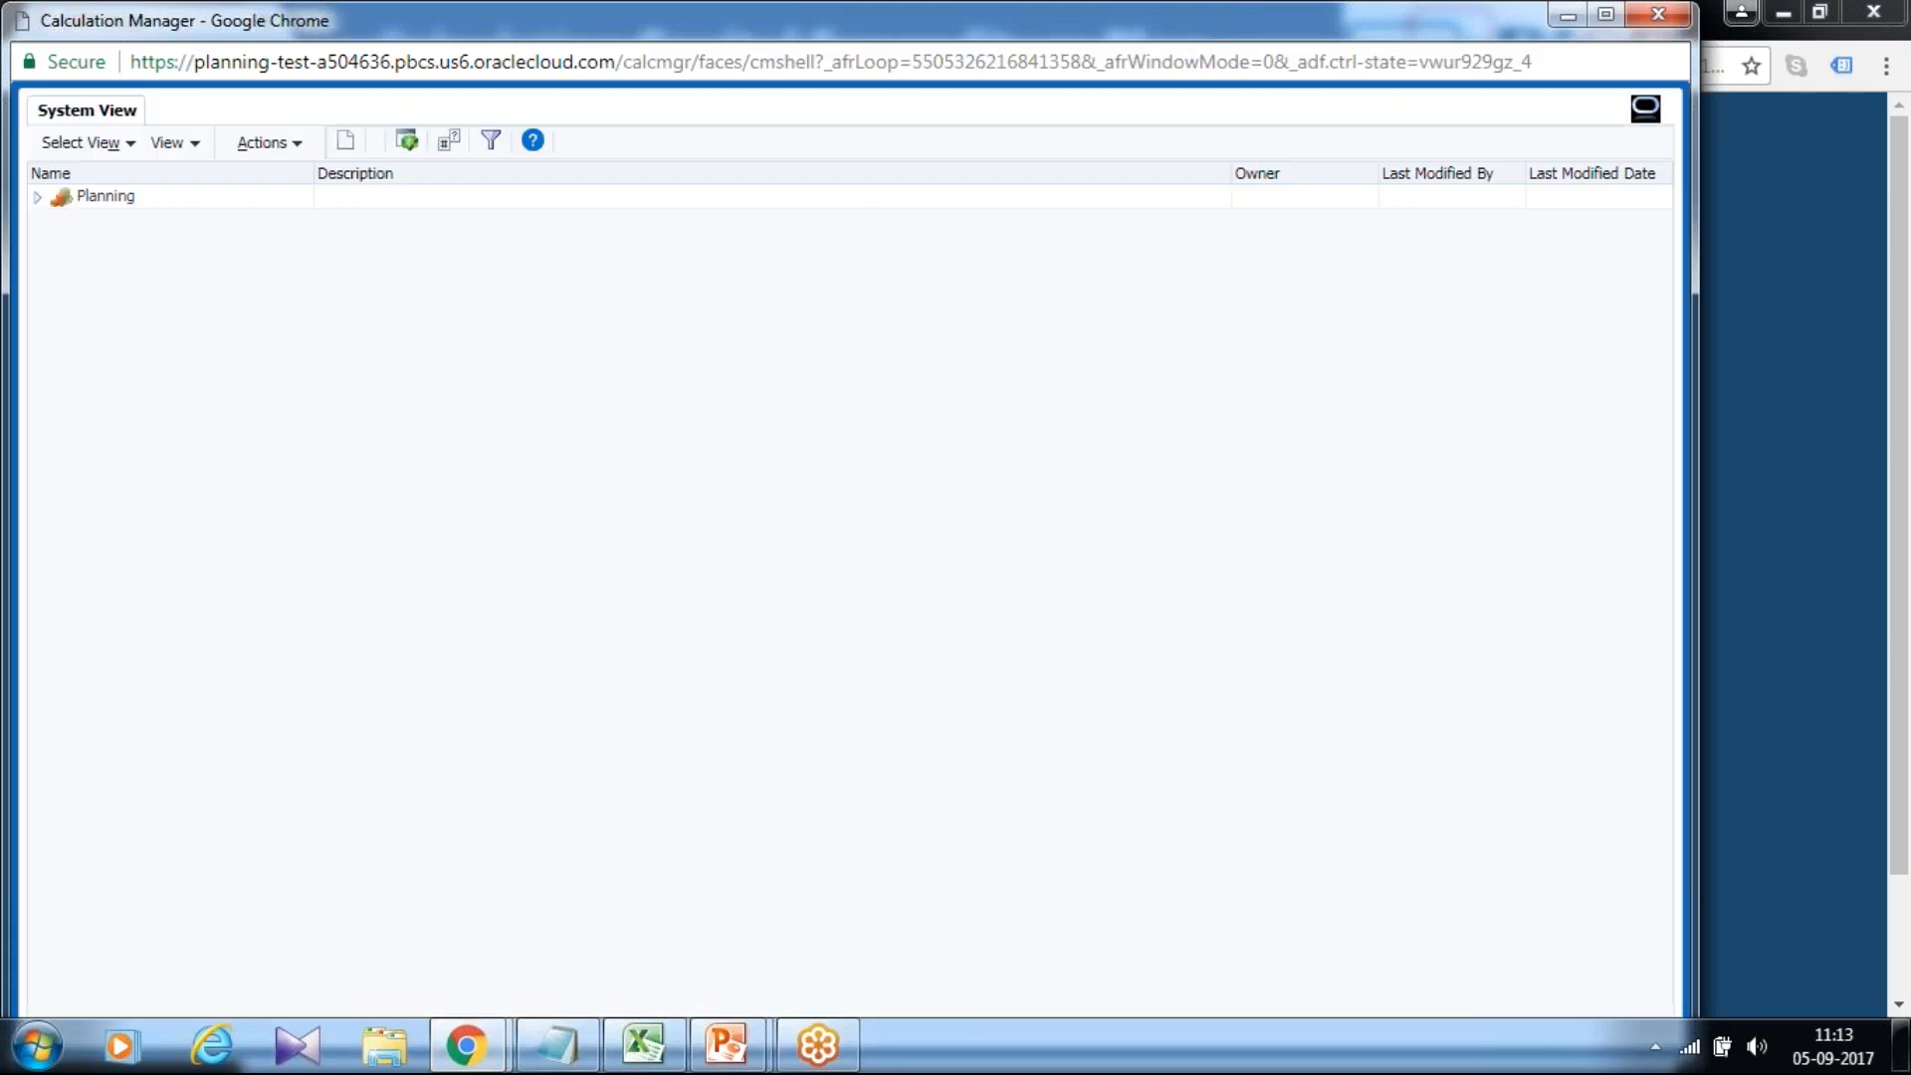
Maximize Calculation Manager, expand Planning > Vision > Plan1, and open the variable designer from Actions.
{"action": "double_click", "coordinate": [701, 32]}
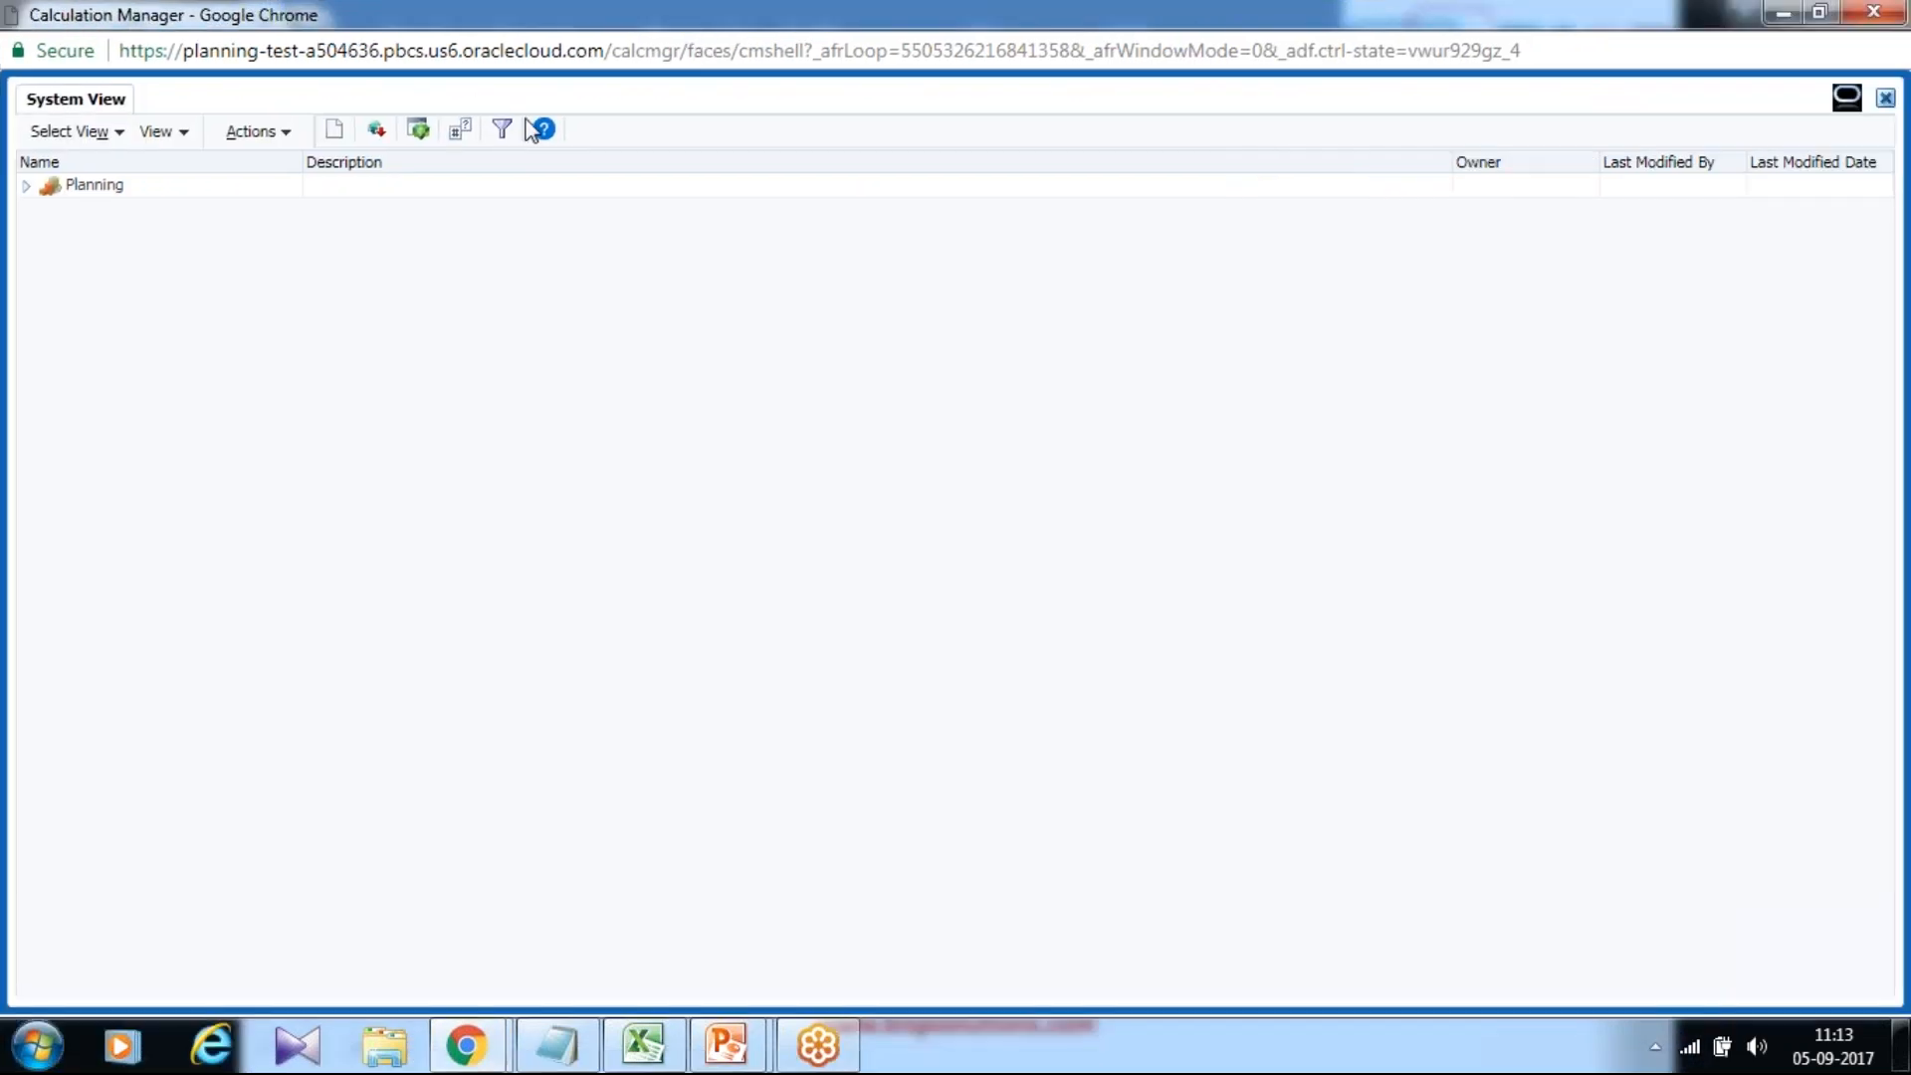
{"action": "left_click", "coordinate": [26, 185]}
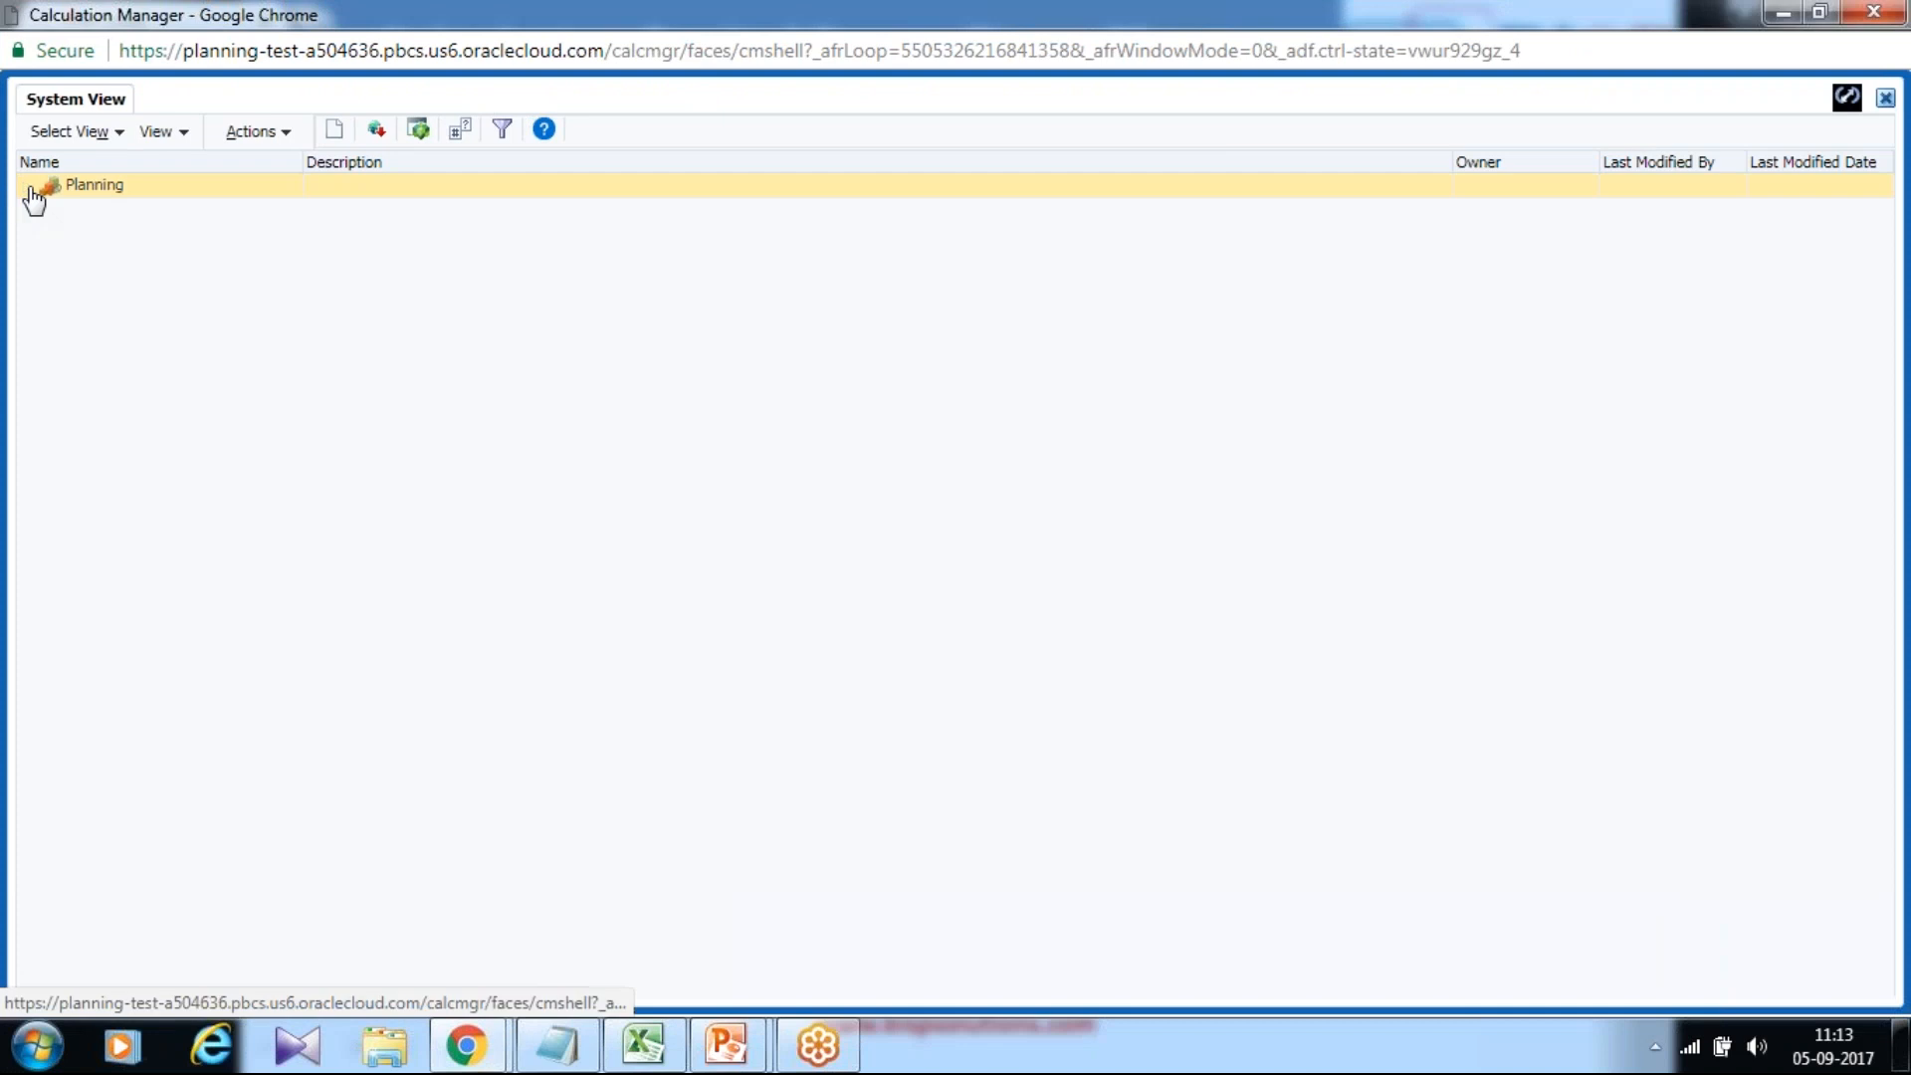
{"action": "left_click", "coordinate": [48, 211]}
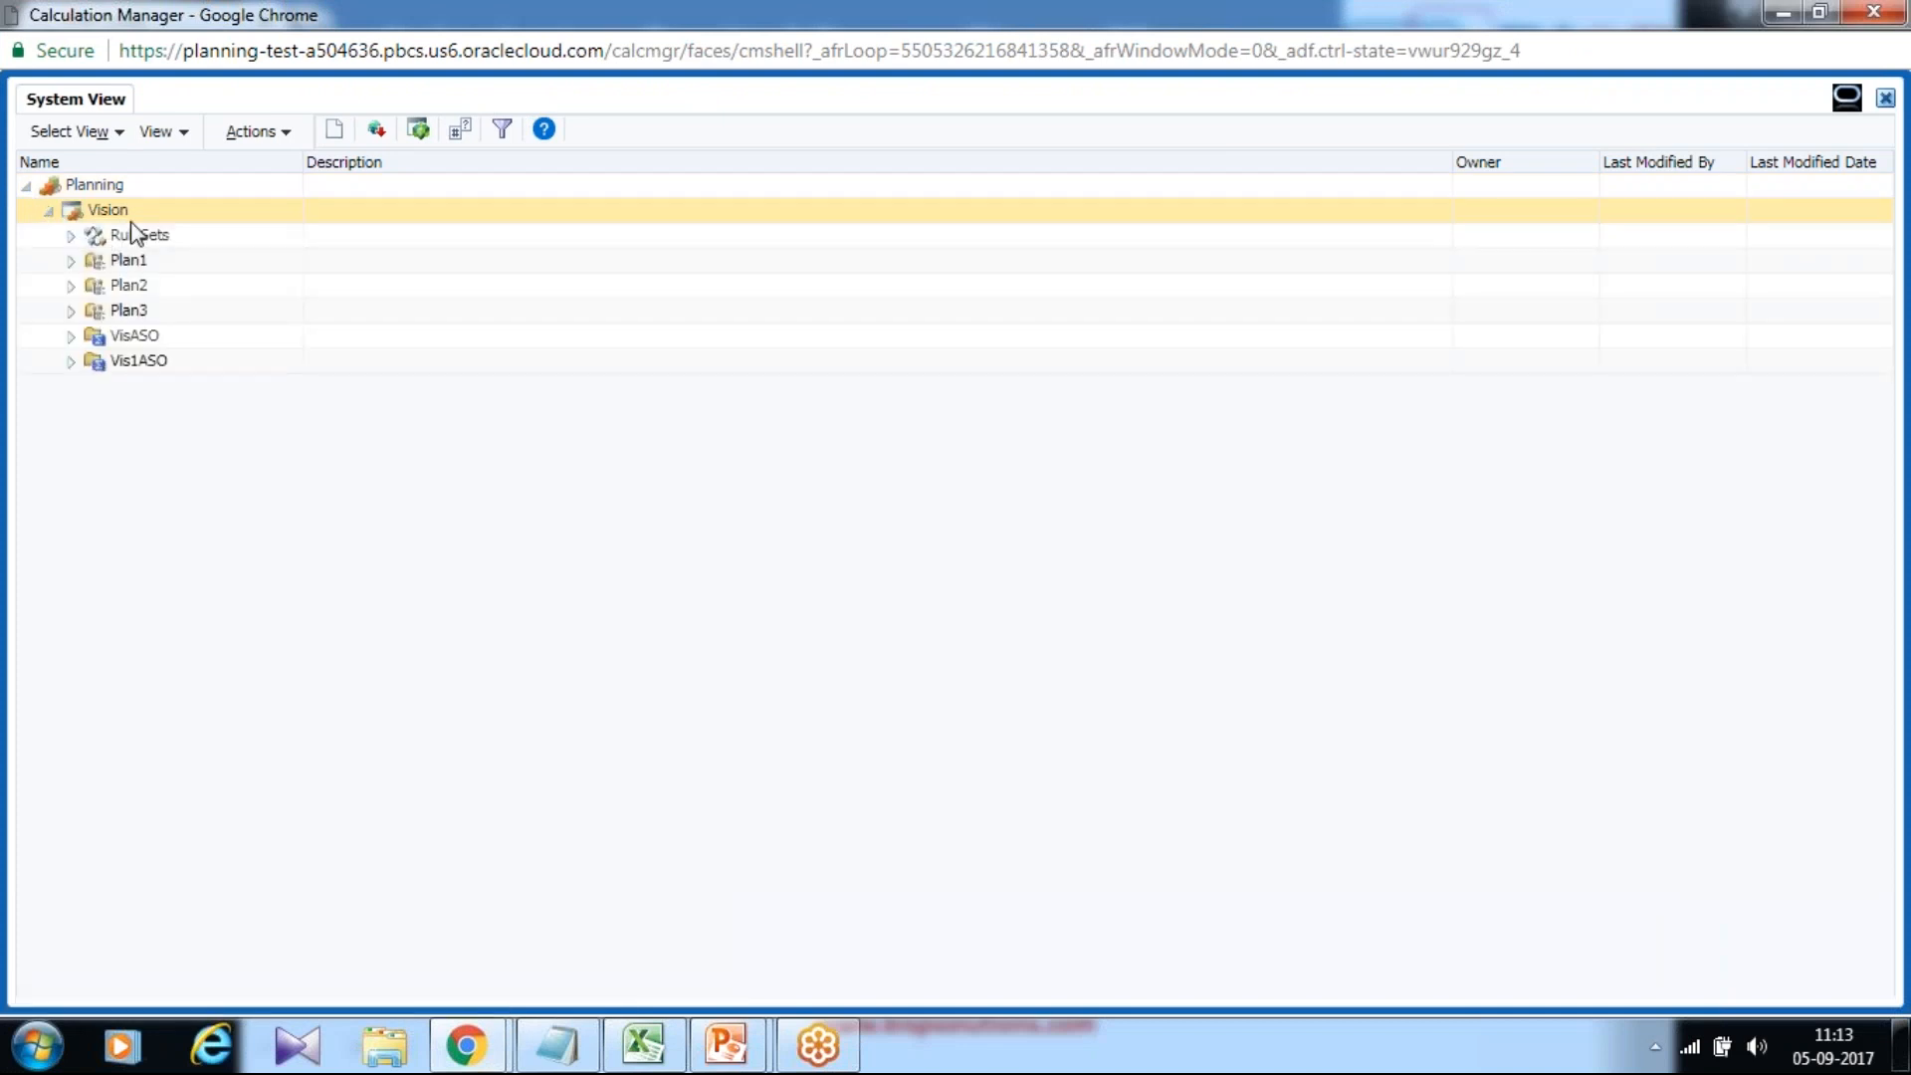
{"action": "left_click", "coordinate": [71, 260]}
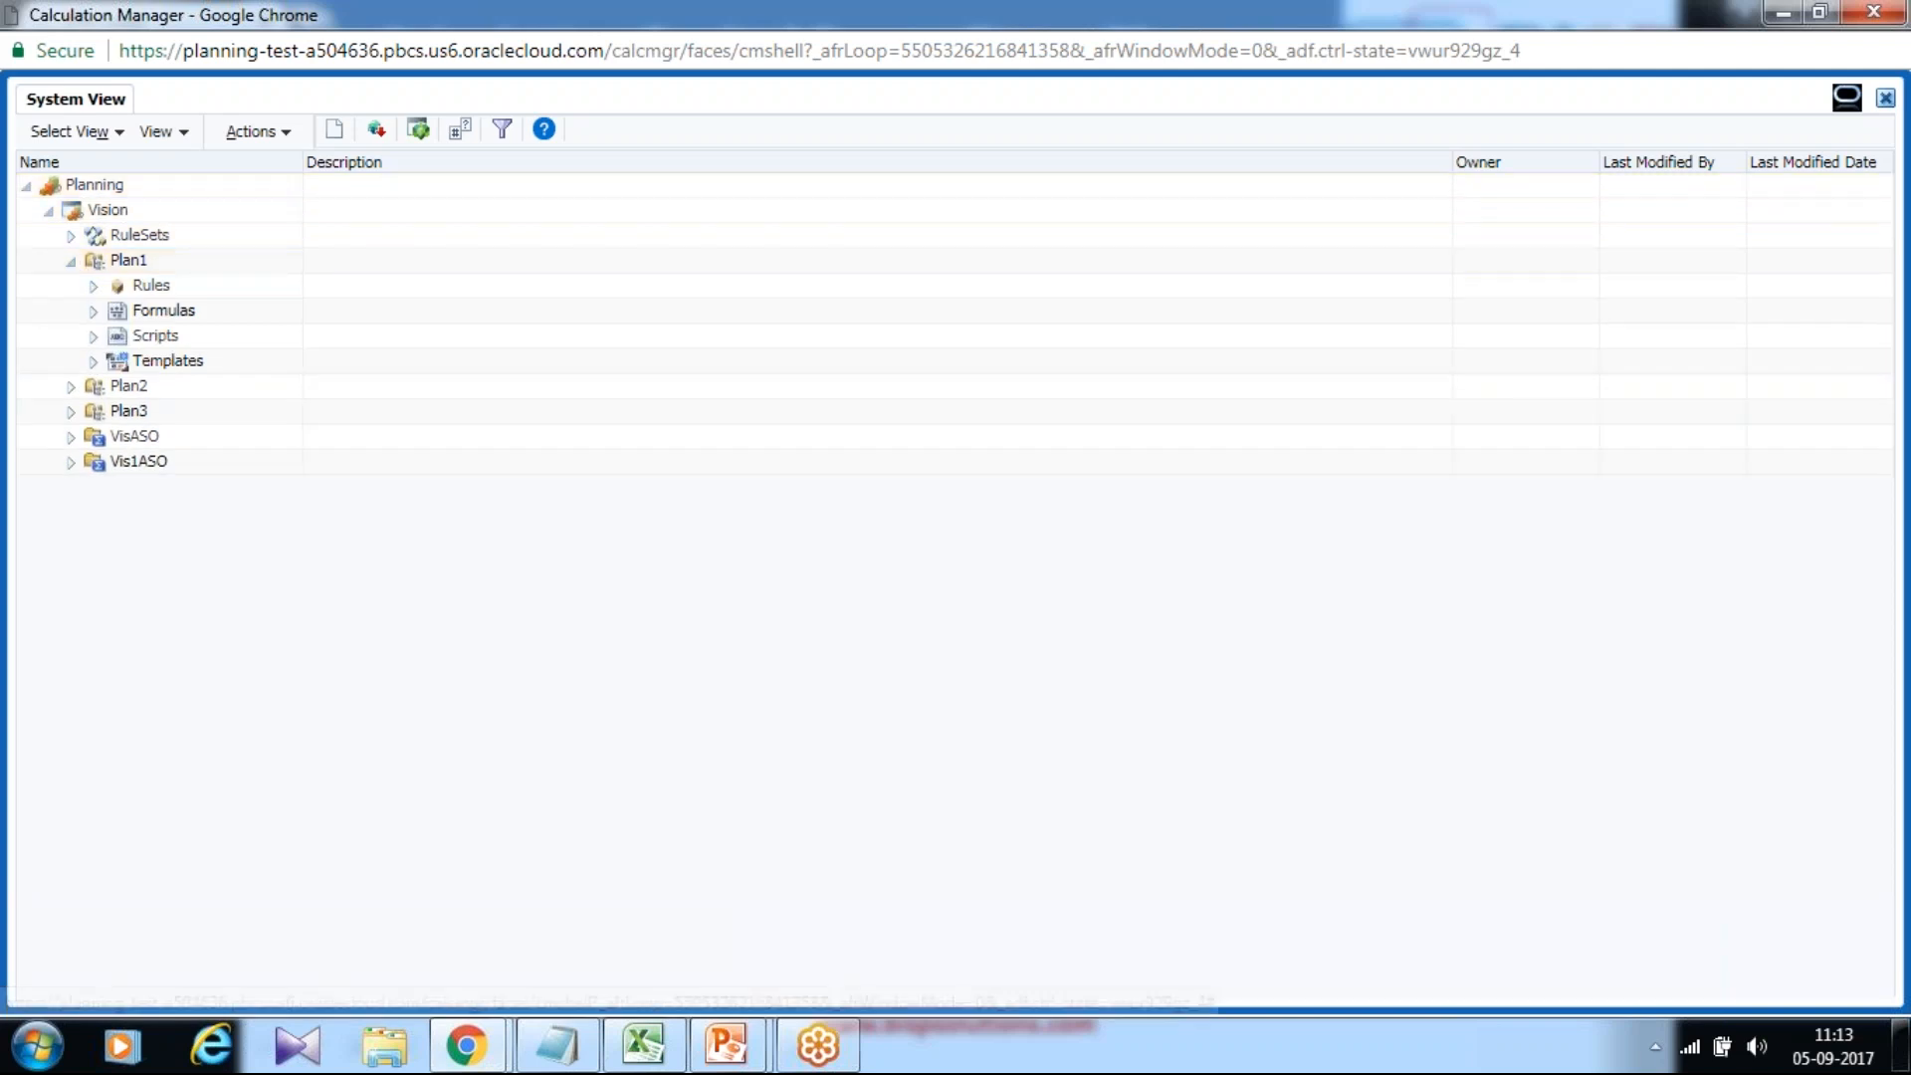
{"action": "left_click", "coordinate": [255, 132]}
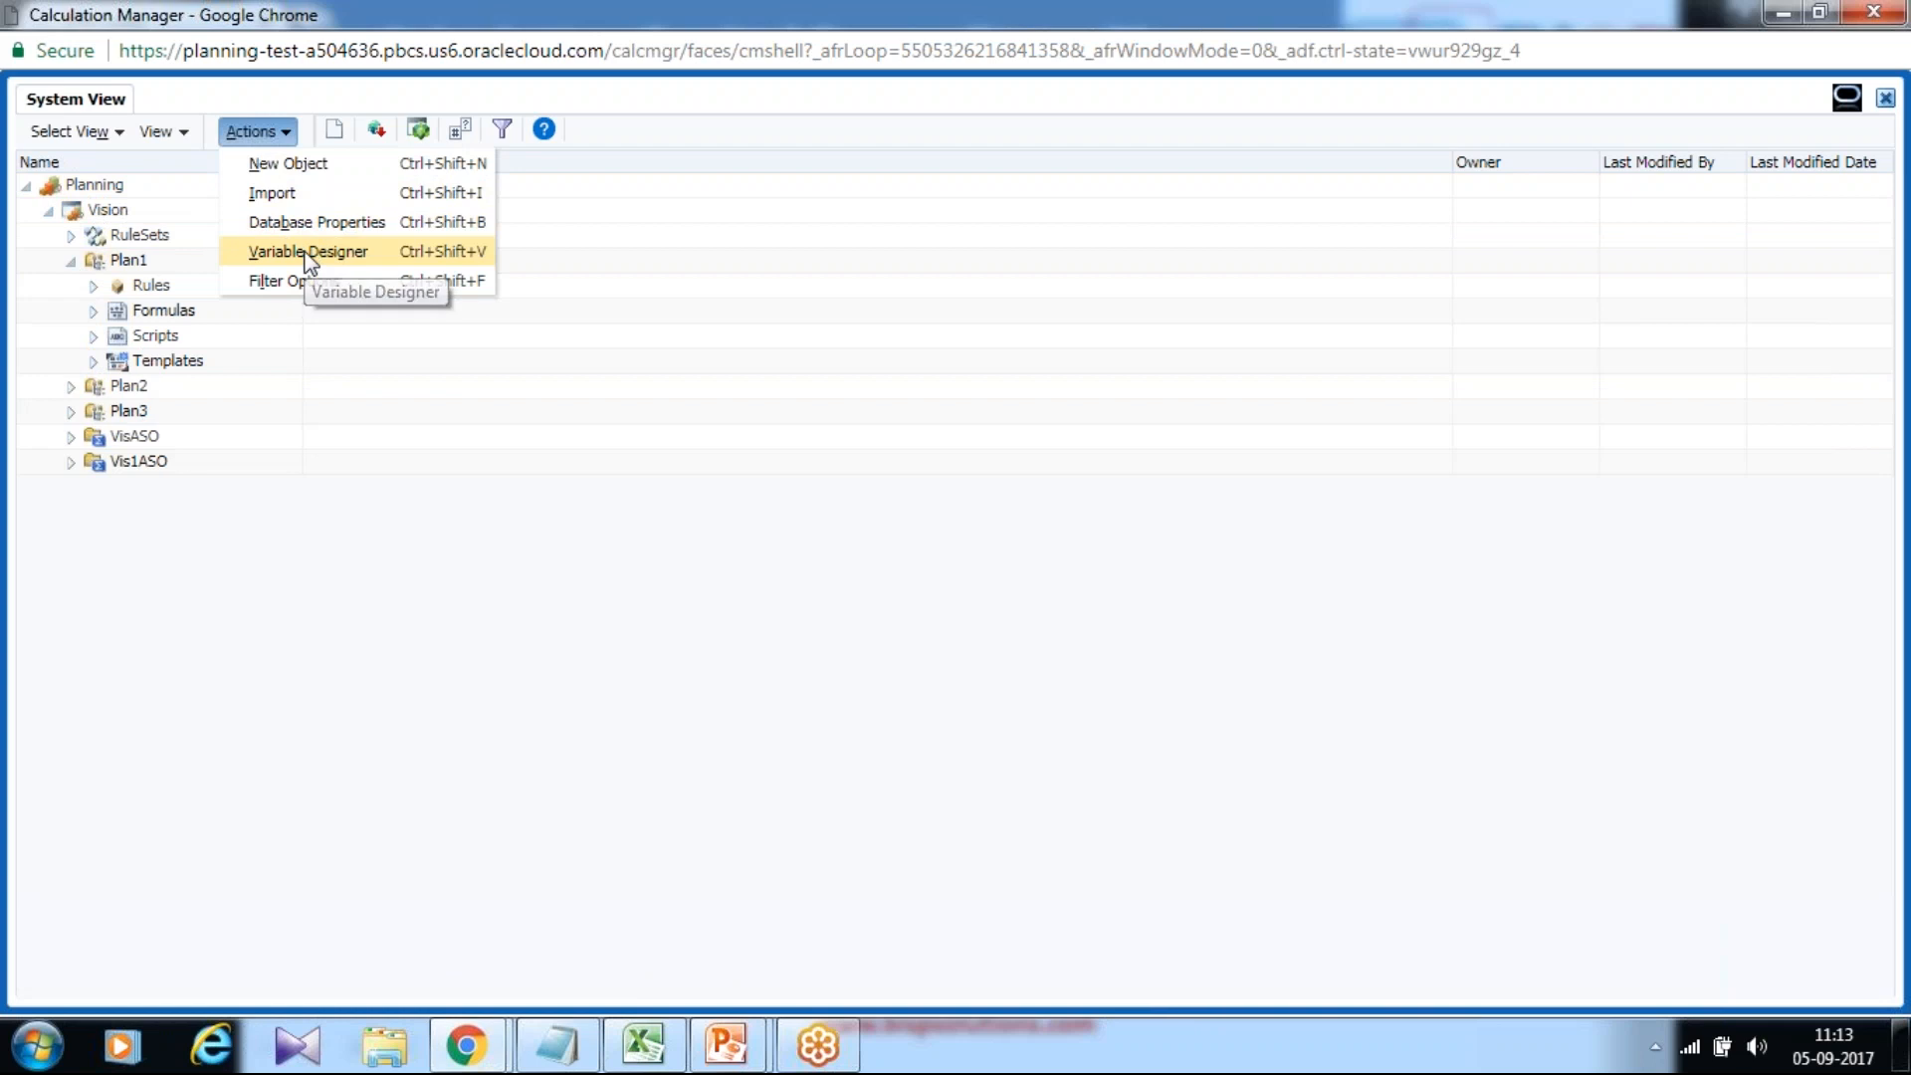
{"action": "left_click", "coordinate": [308, 252]}
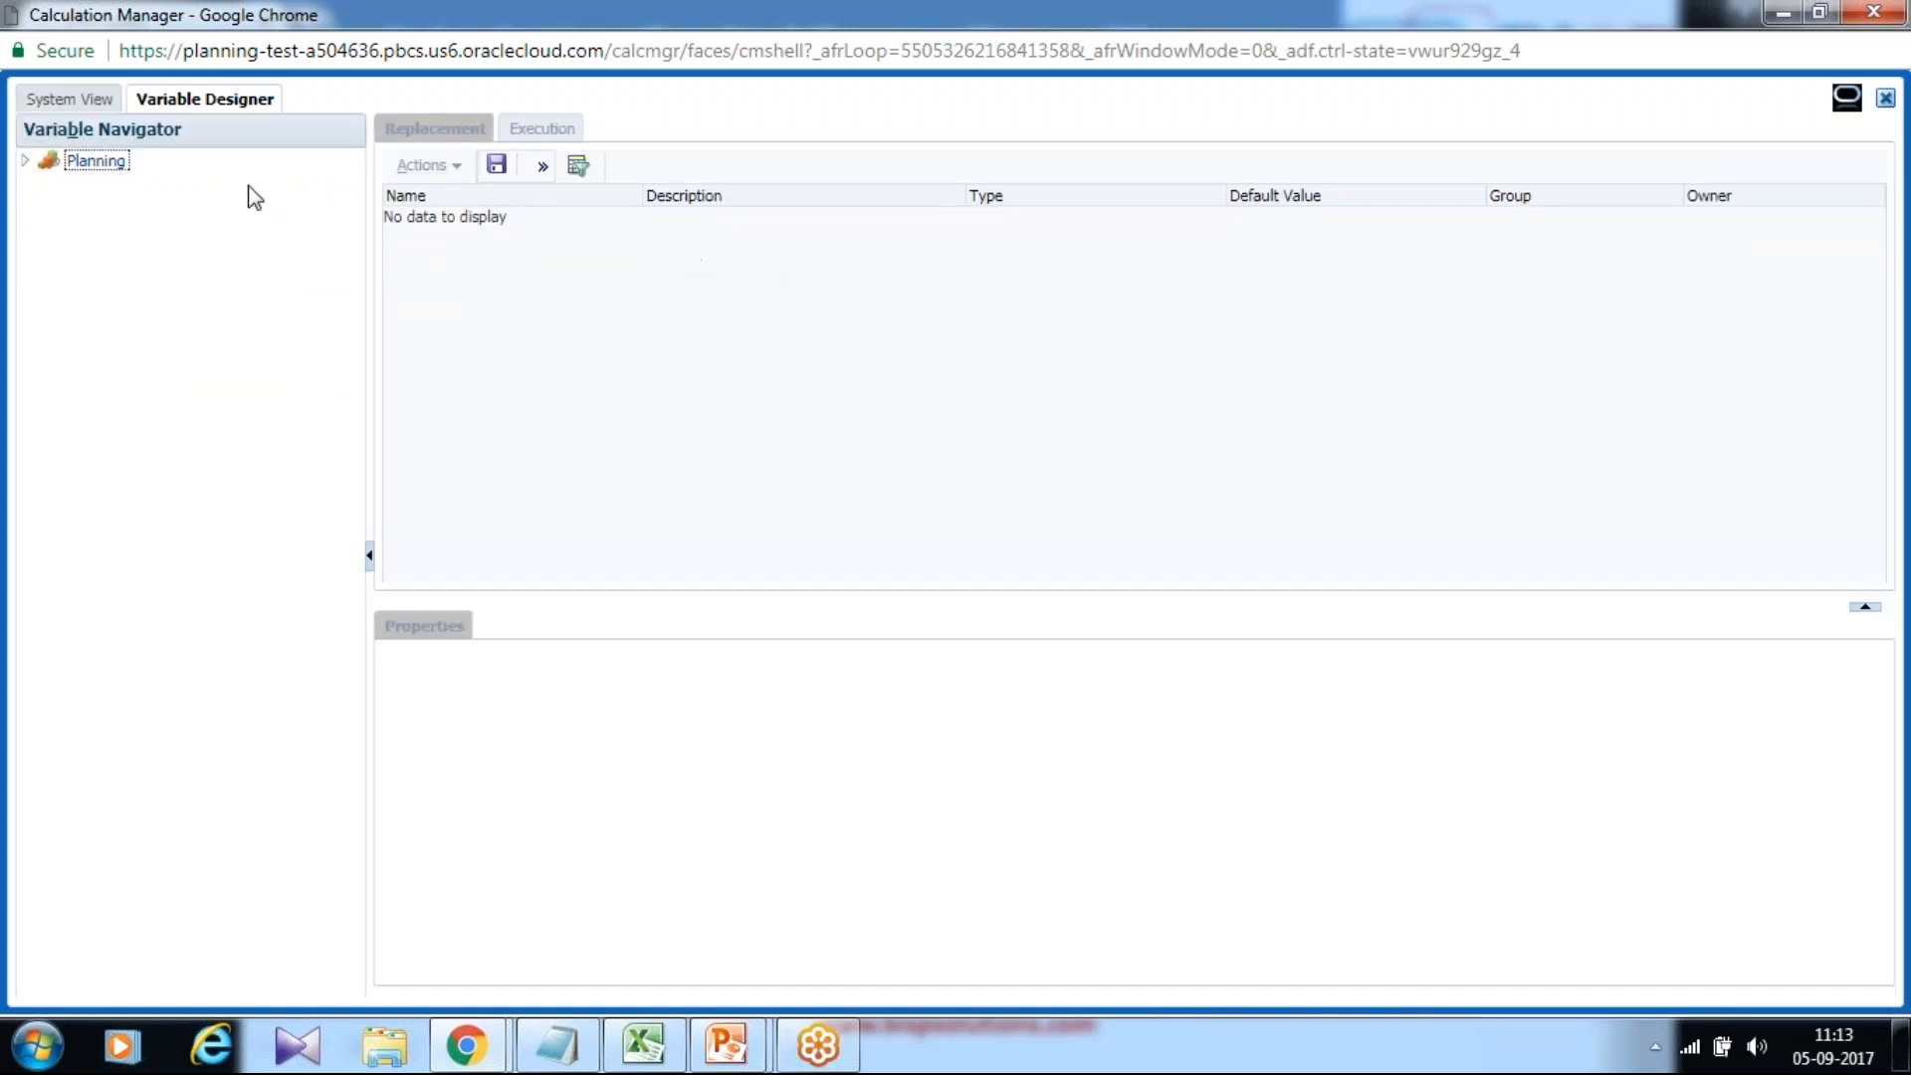
{"action": "left_click", "coordinate": [26, 160]}
{"action": "double_click", "coordinate": [107, 206]}
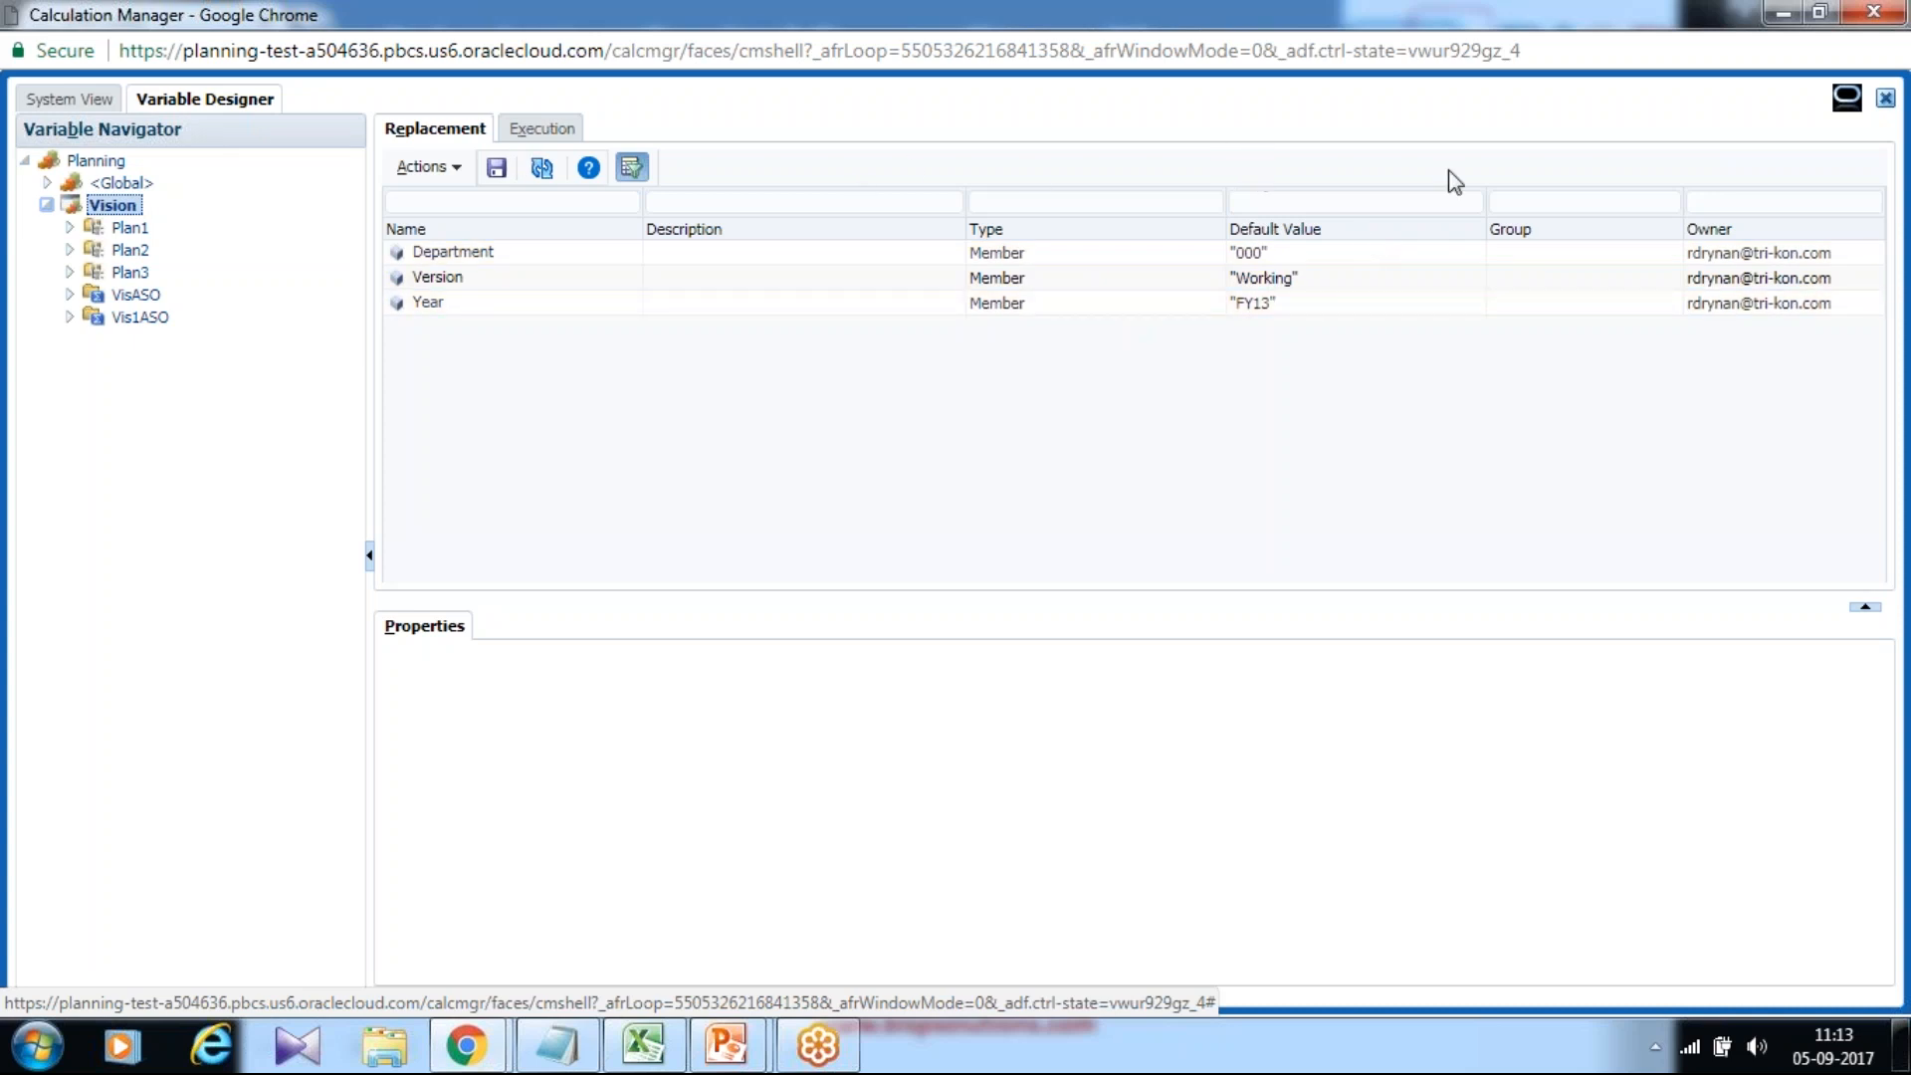
{"action": "left_click", "coordinate": [1885, 99]}
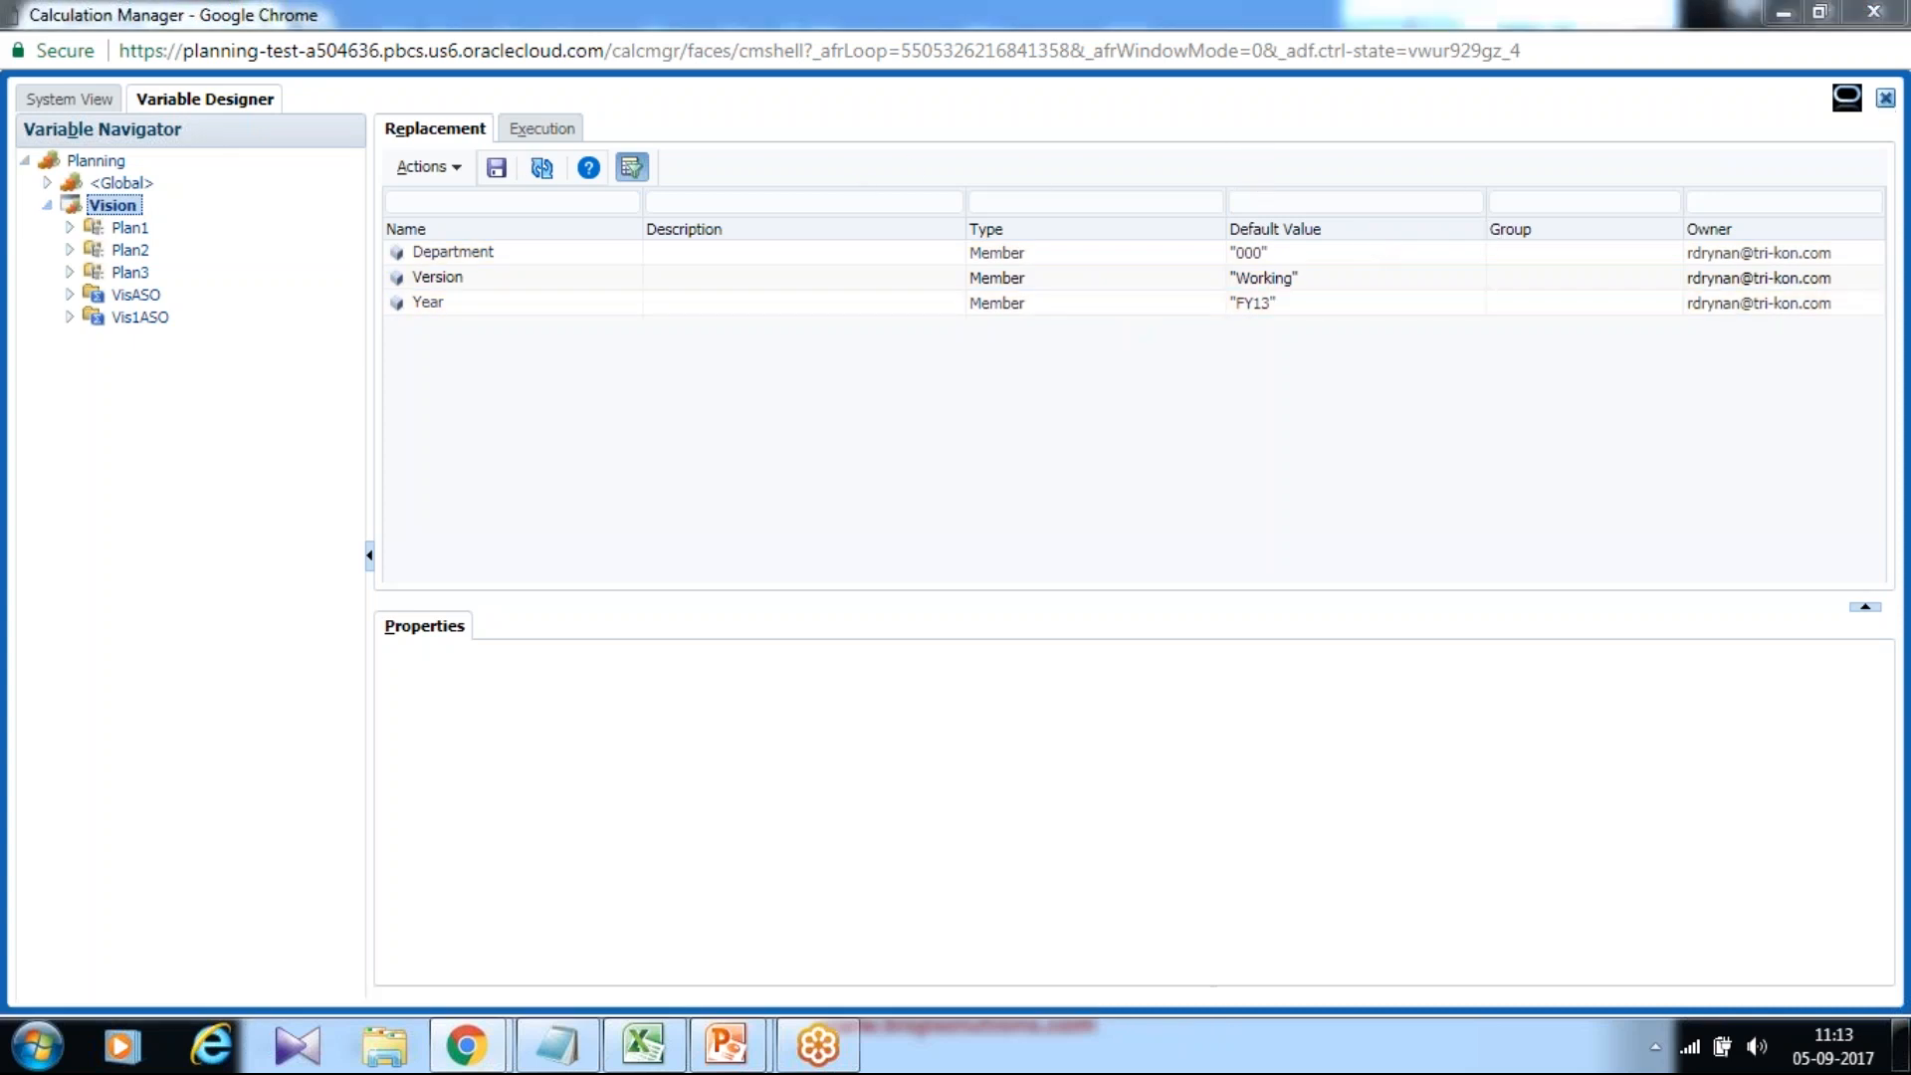
{"action": "left_click", "coordinate": [1884, 104]}
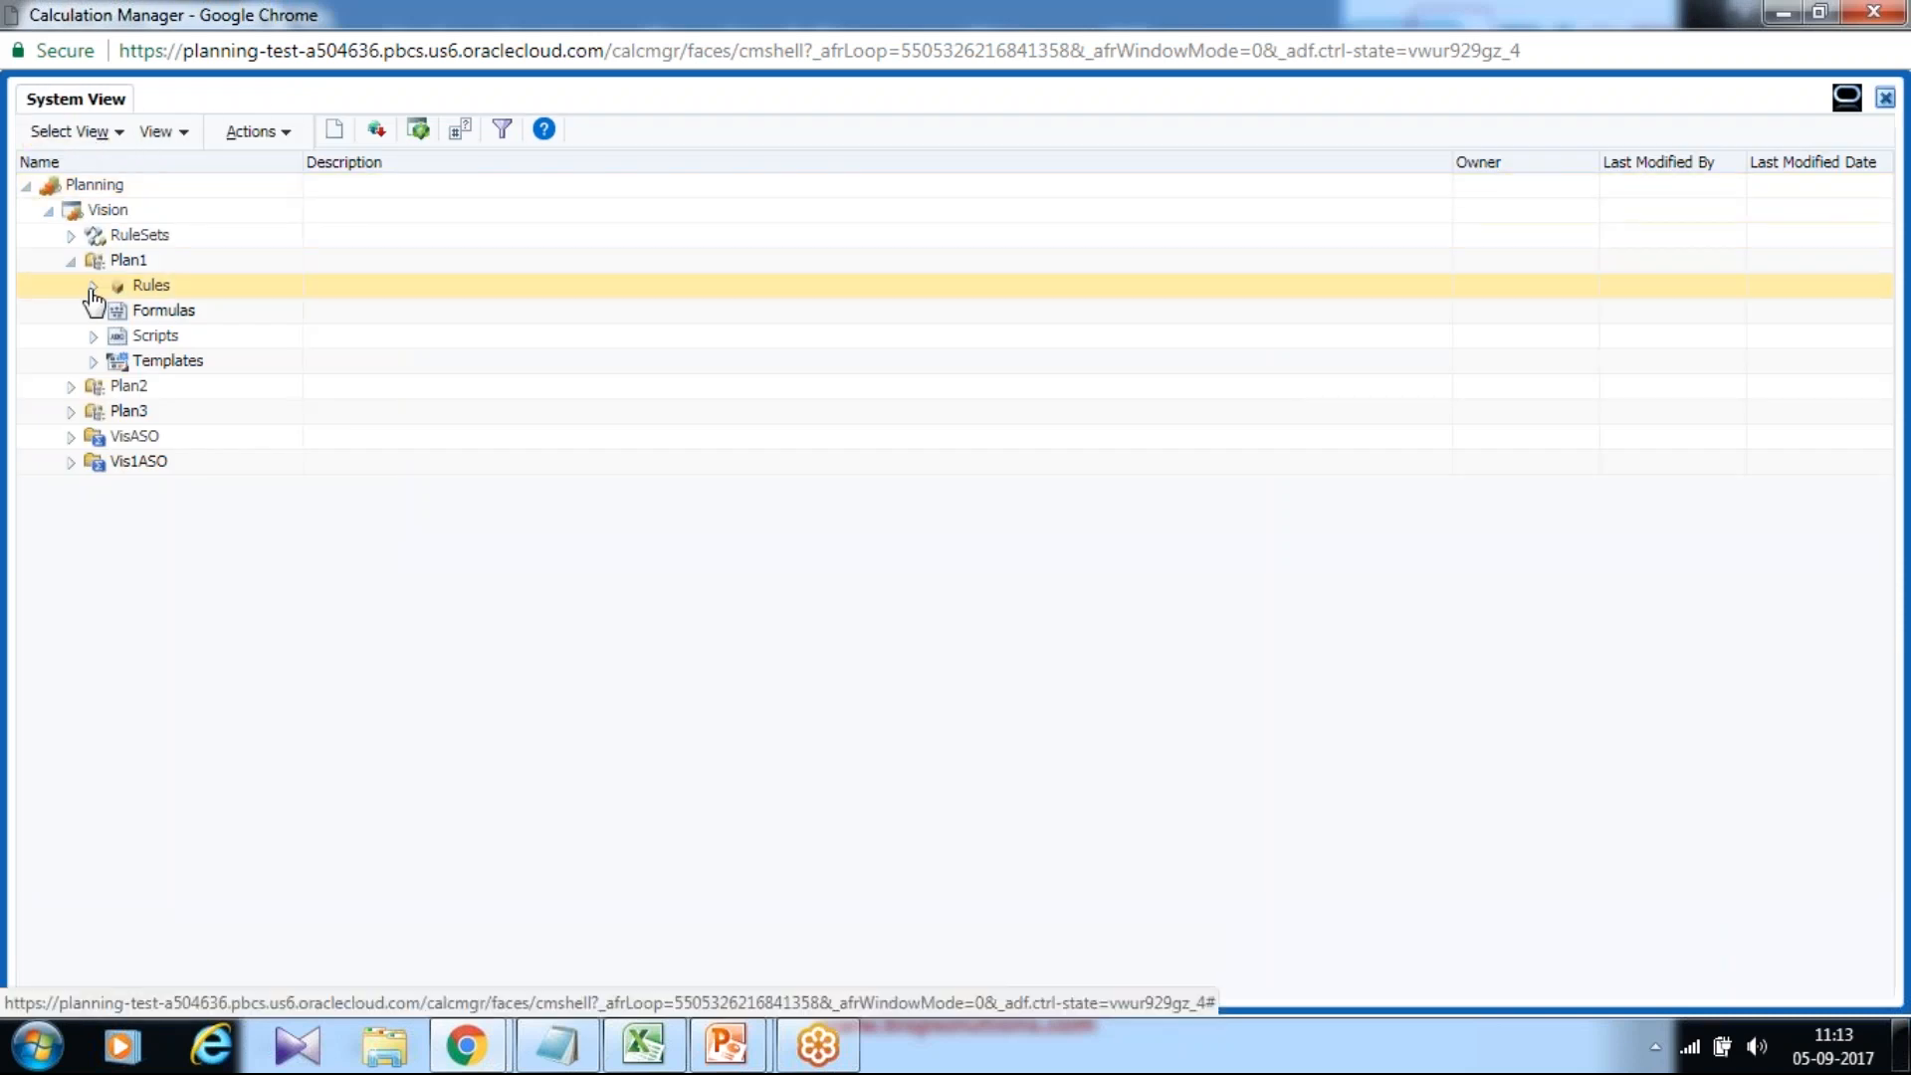
Create a new rule named Test_Calculate_Depreciation in Plan1's Rules folder.
{"action": "right_click", "coordinate": [162, 286]}
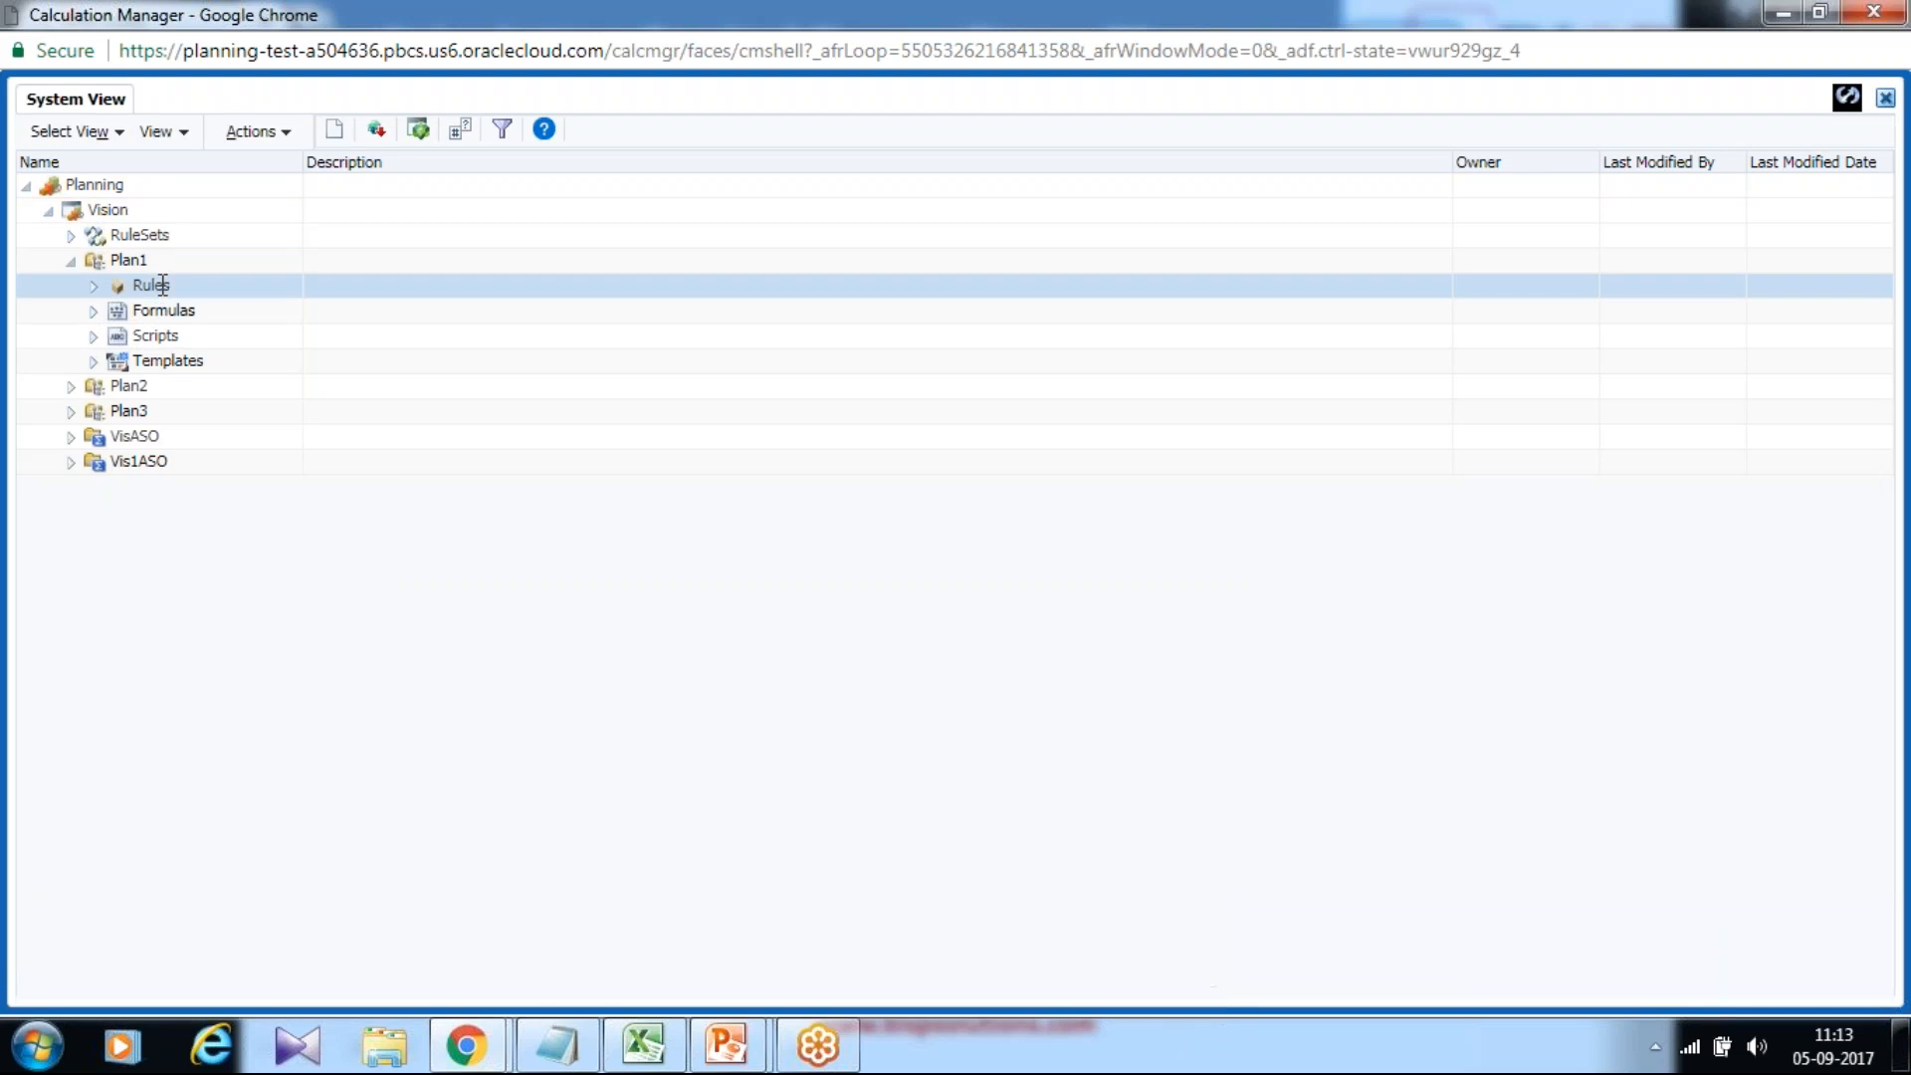
{"action": "left_click", "coordinate": [205, 301]}
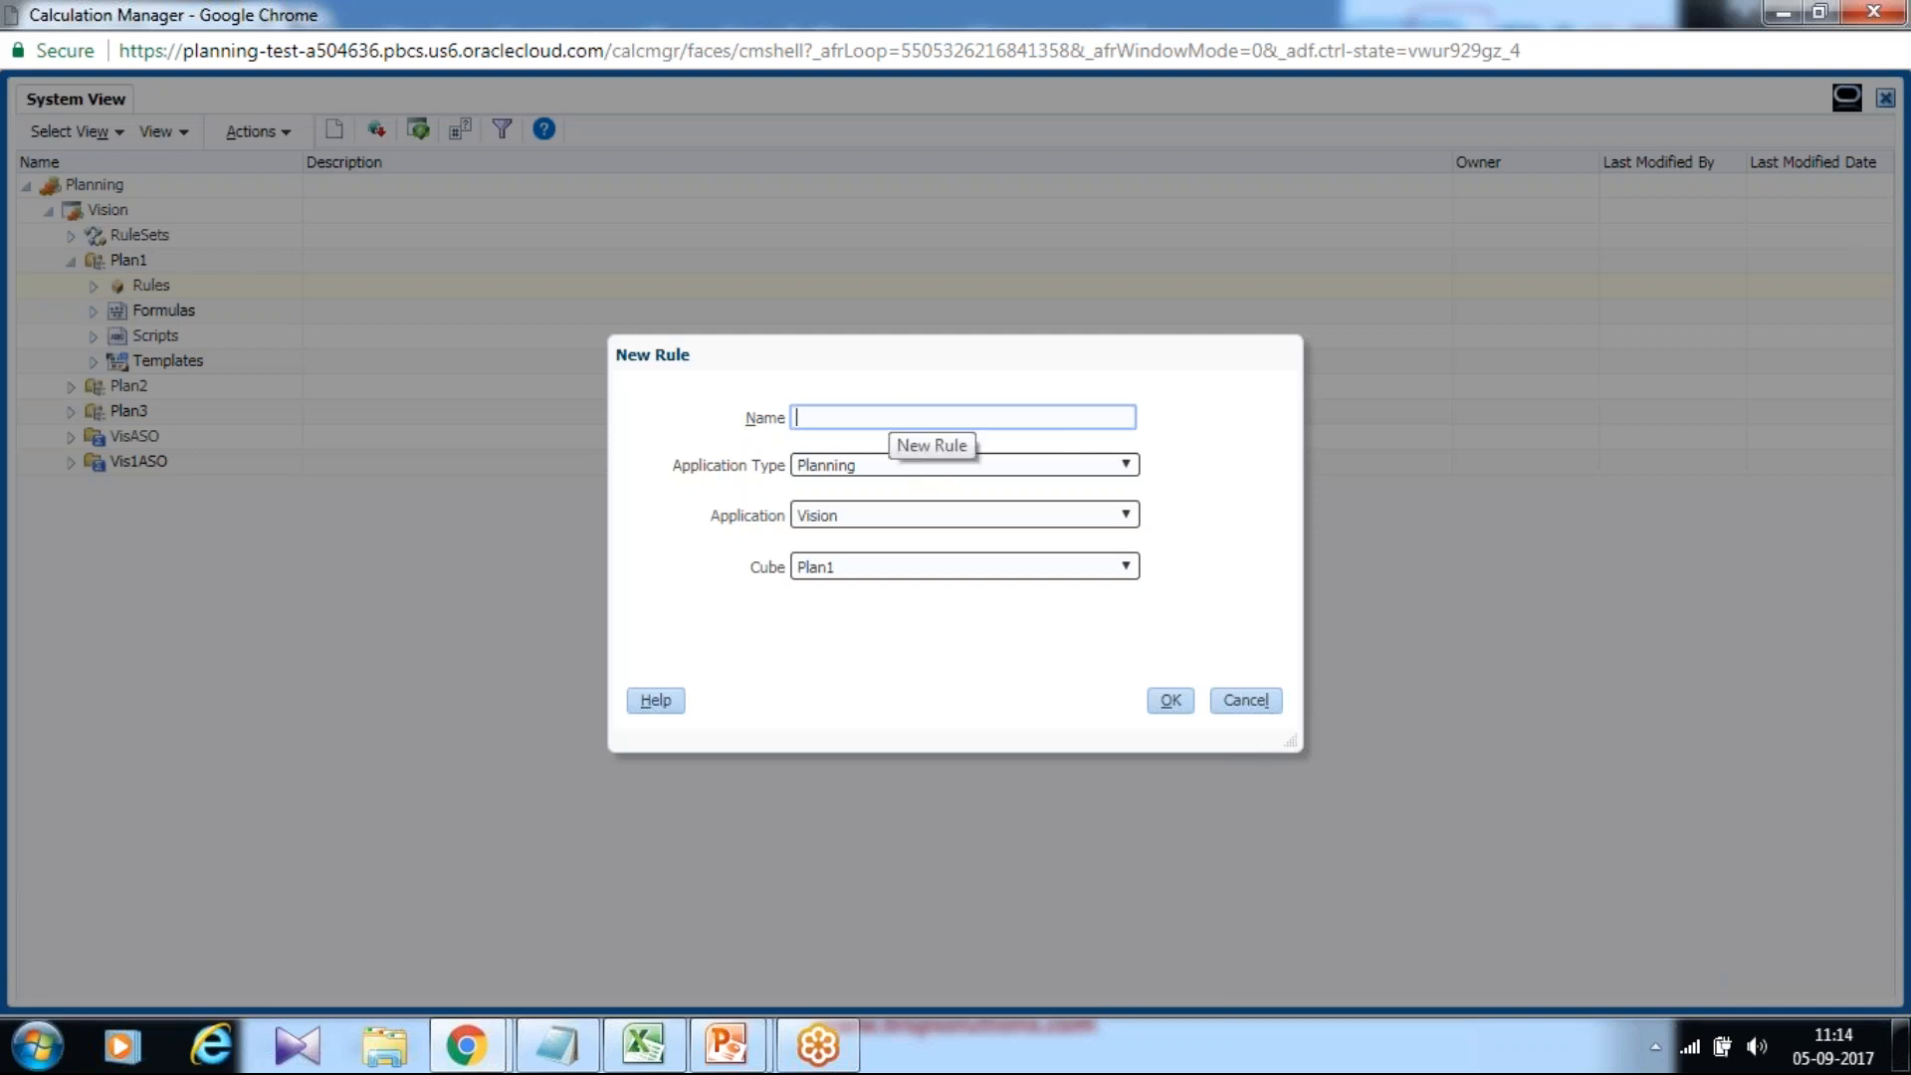
{"action": "type", "text": "Test_Calc_Depreciation"}
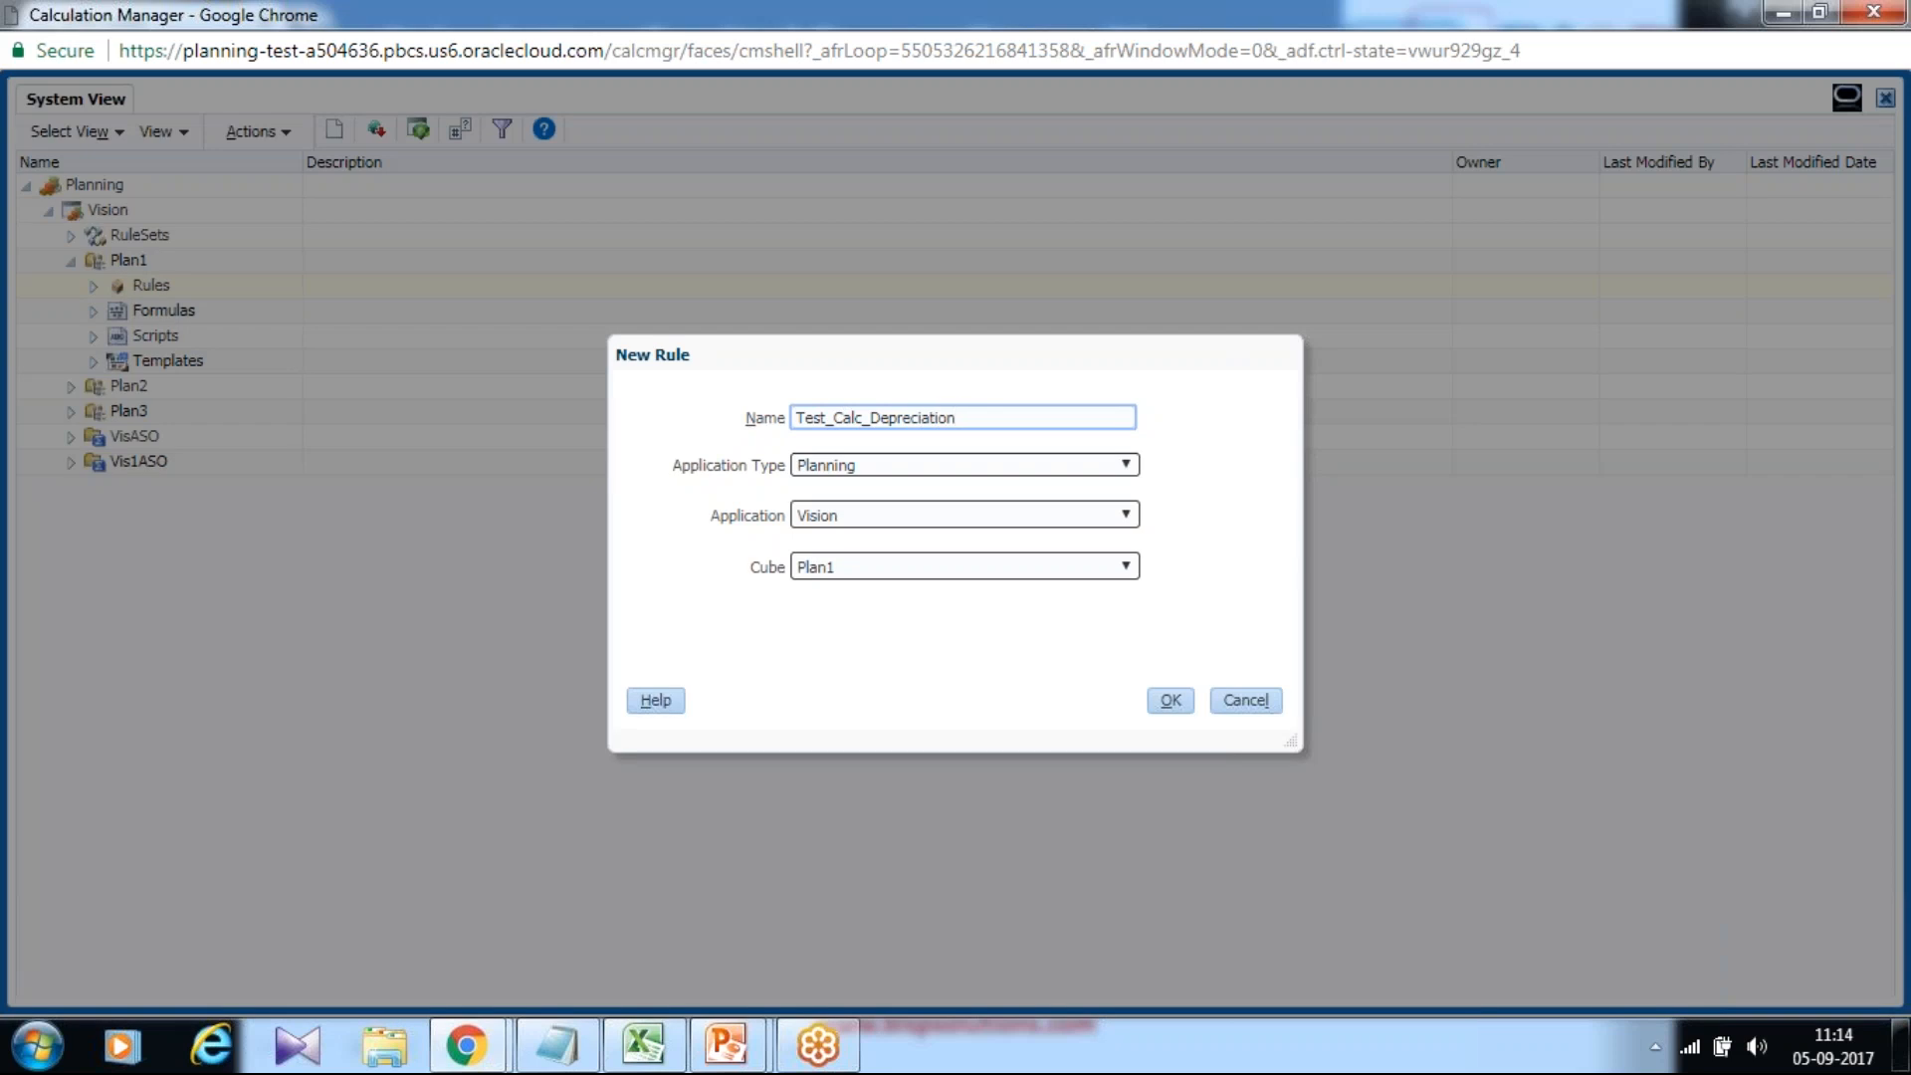
{"action": "left_click", "coordinate": [864, 417]}
{"action": "type", "text": "ulate"}
{"action": "left_click", "coordinate": [1172, 700]}
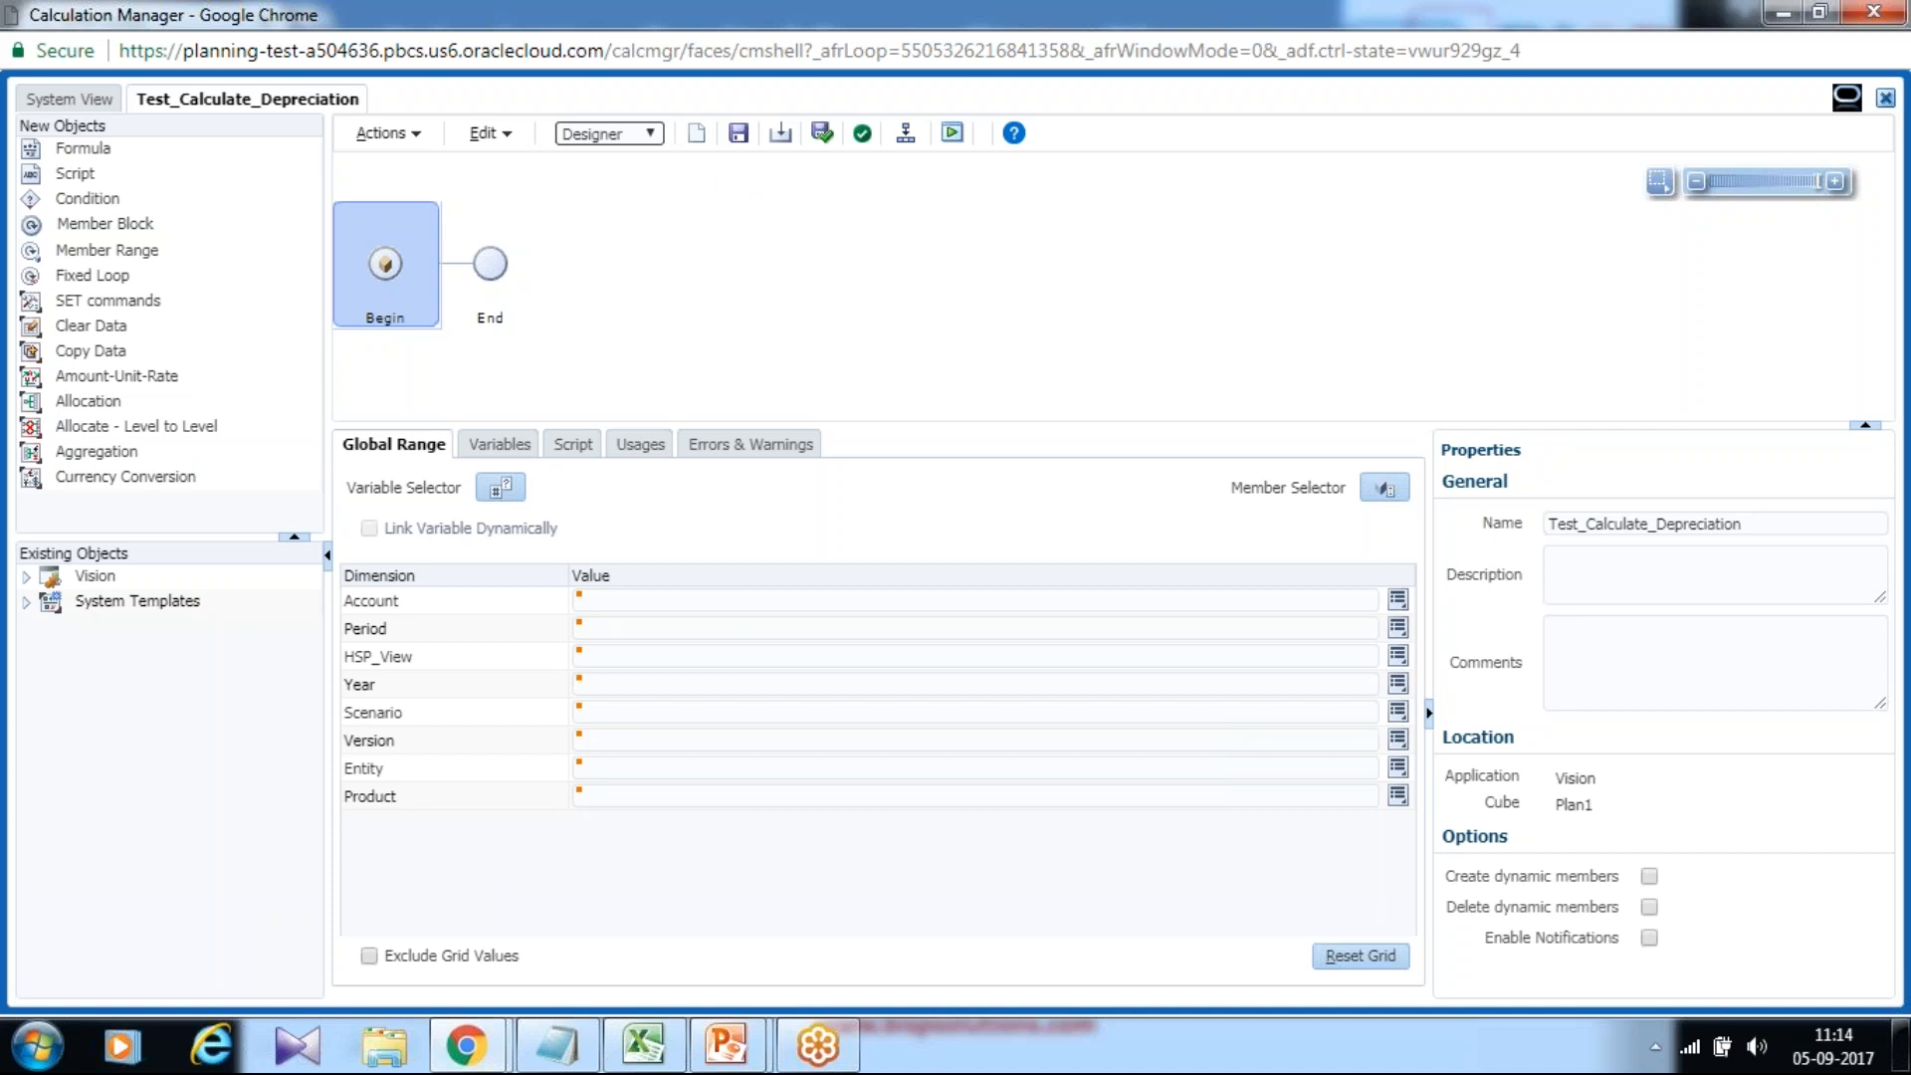
Place a SET commands component between Begin and End in the rule flow.
{"action": "left_click_drag", "start_coordinate": [32, 302], "coordinate": [446, 269]}
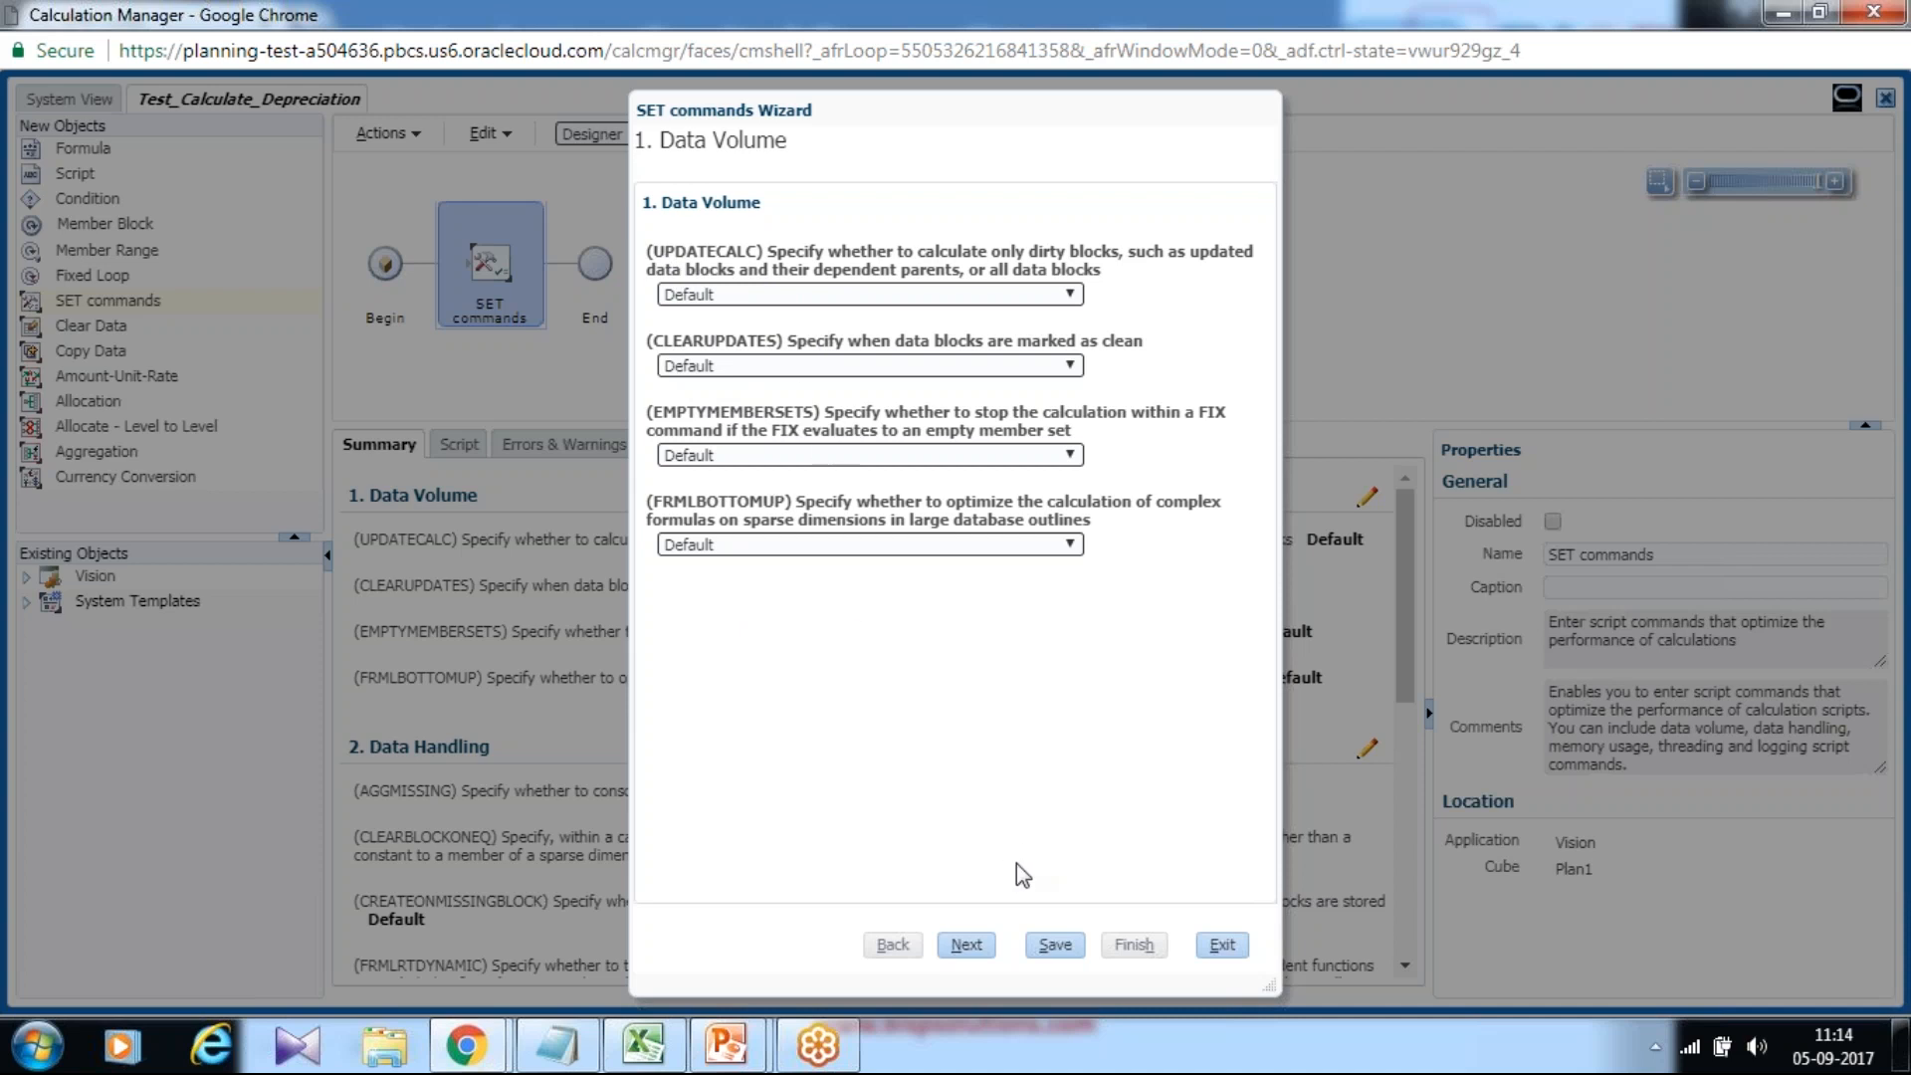
On the Data Handling step, set AGGMISSING to 'Consolidate #MISSING values in the database' and save.
{"action": "left_click", "coordinate": [969, 945]}
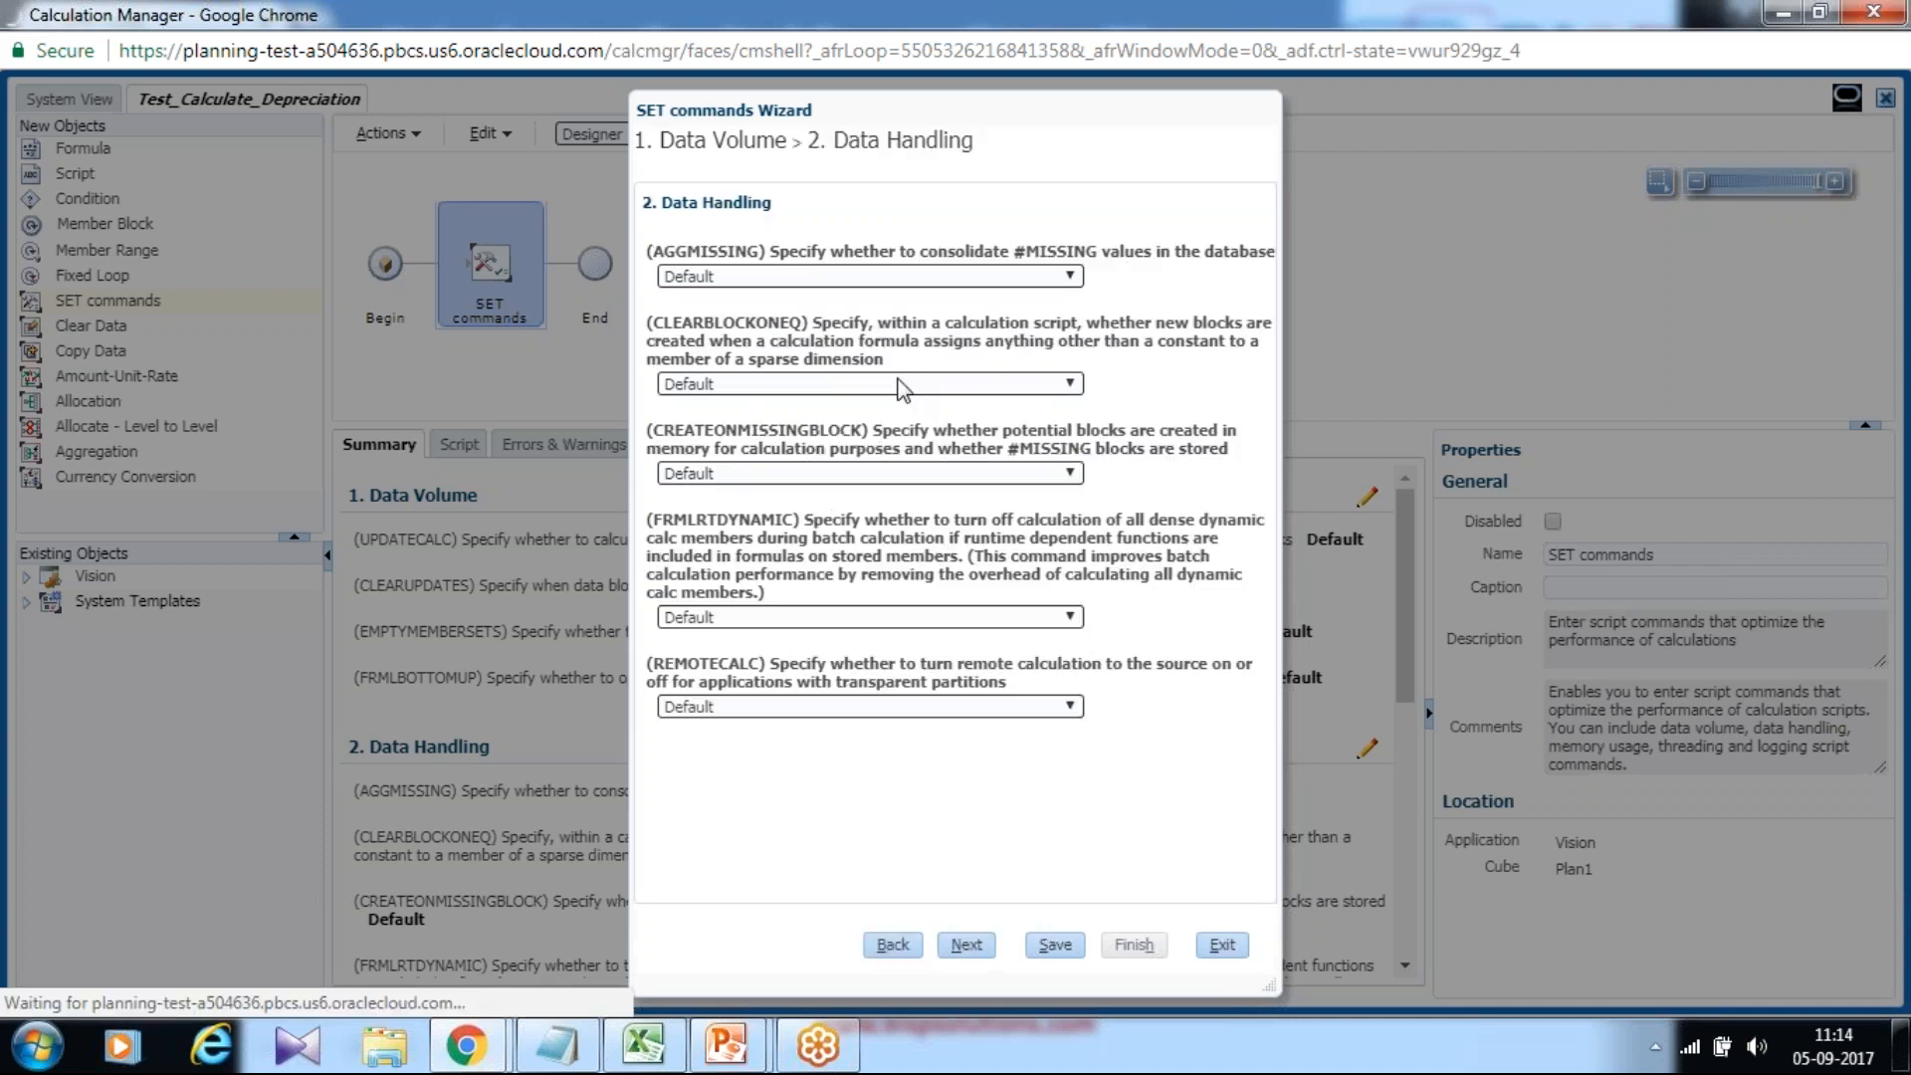
{"action": "left_click", "coordinate": [773, 278]}
{"action": "left_click", "coordinate": [771, 300]}
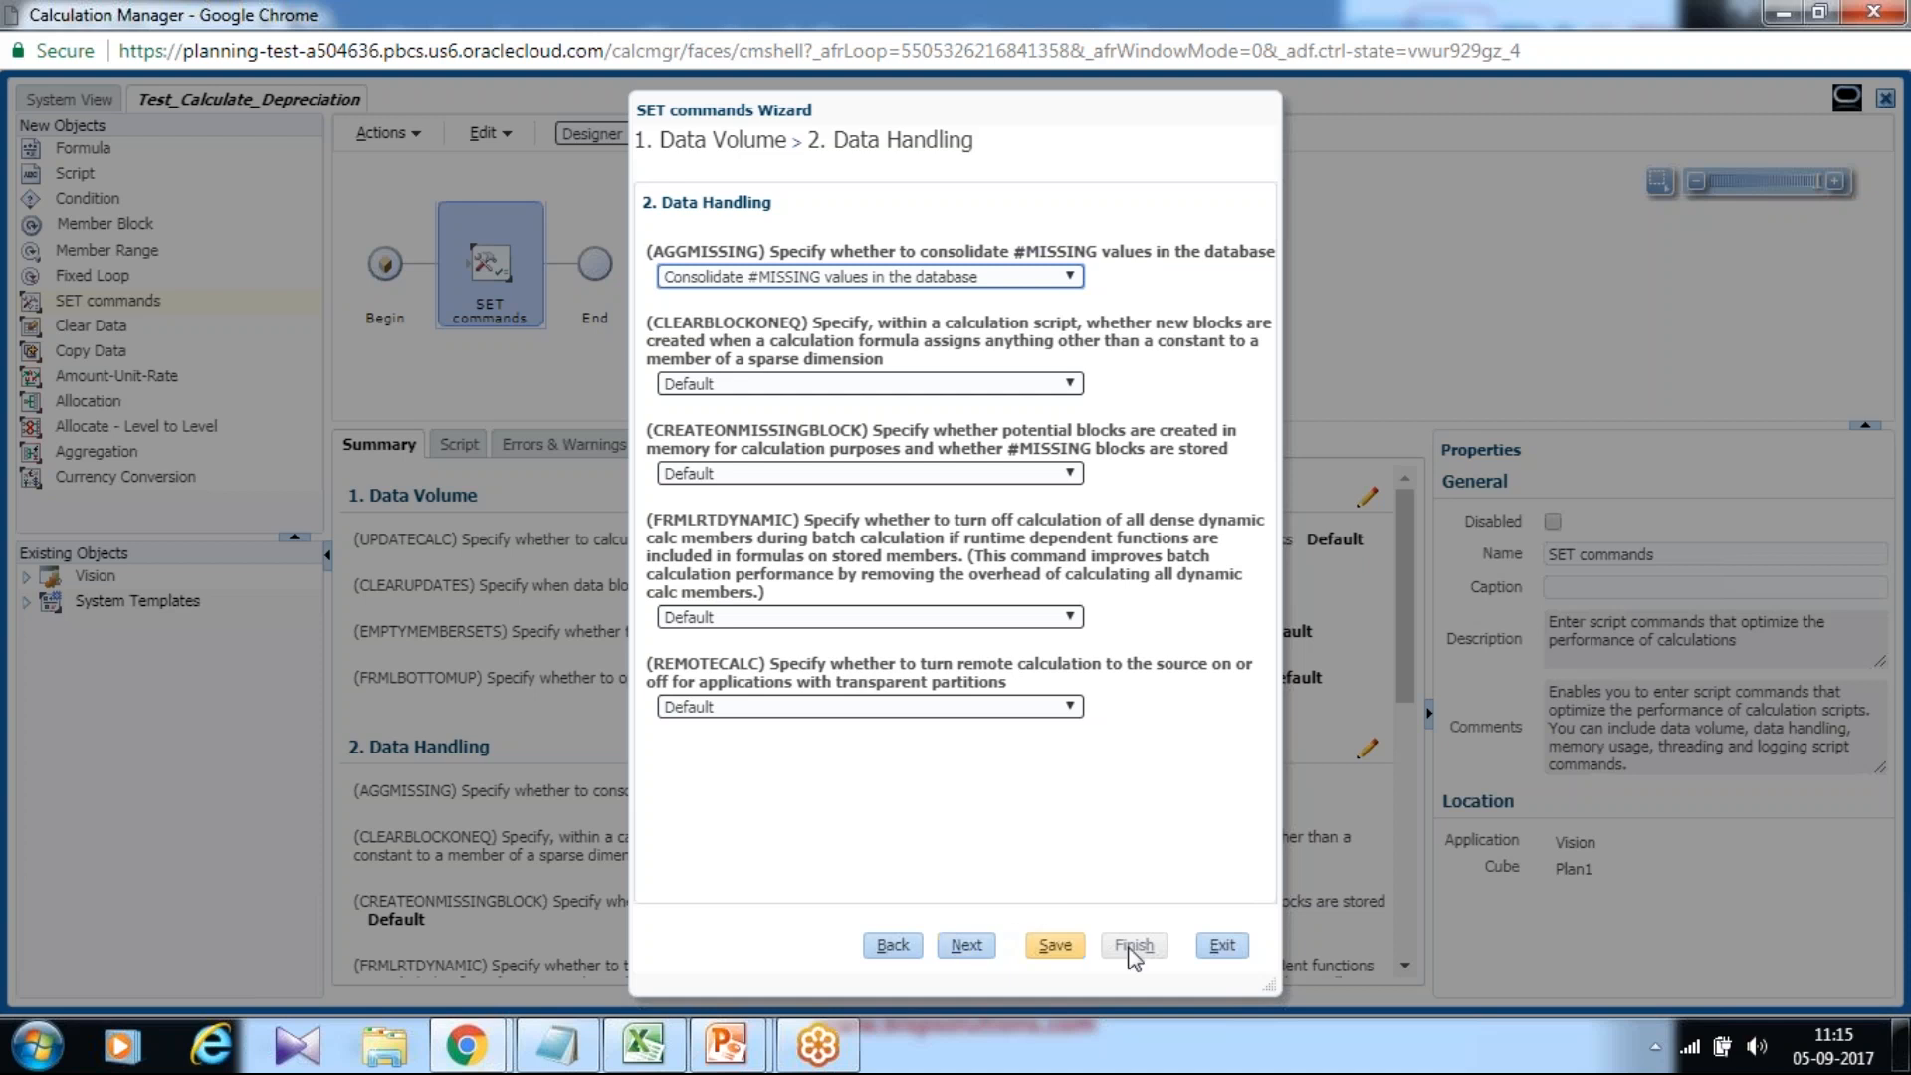
{"action": "left_click", "coordinate": [1055, 945]}
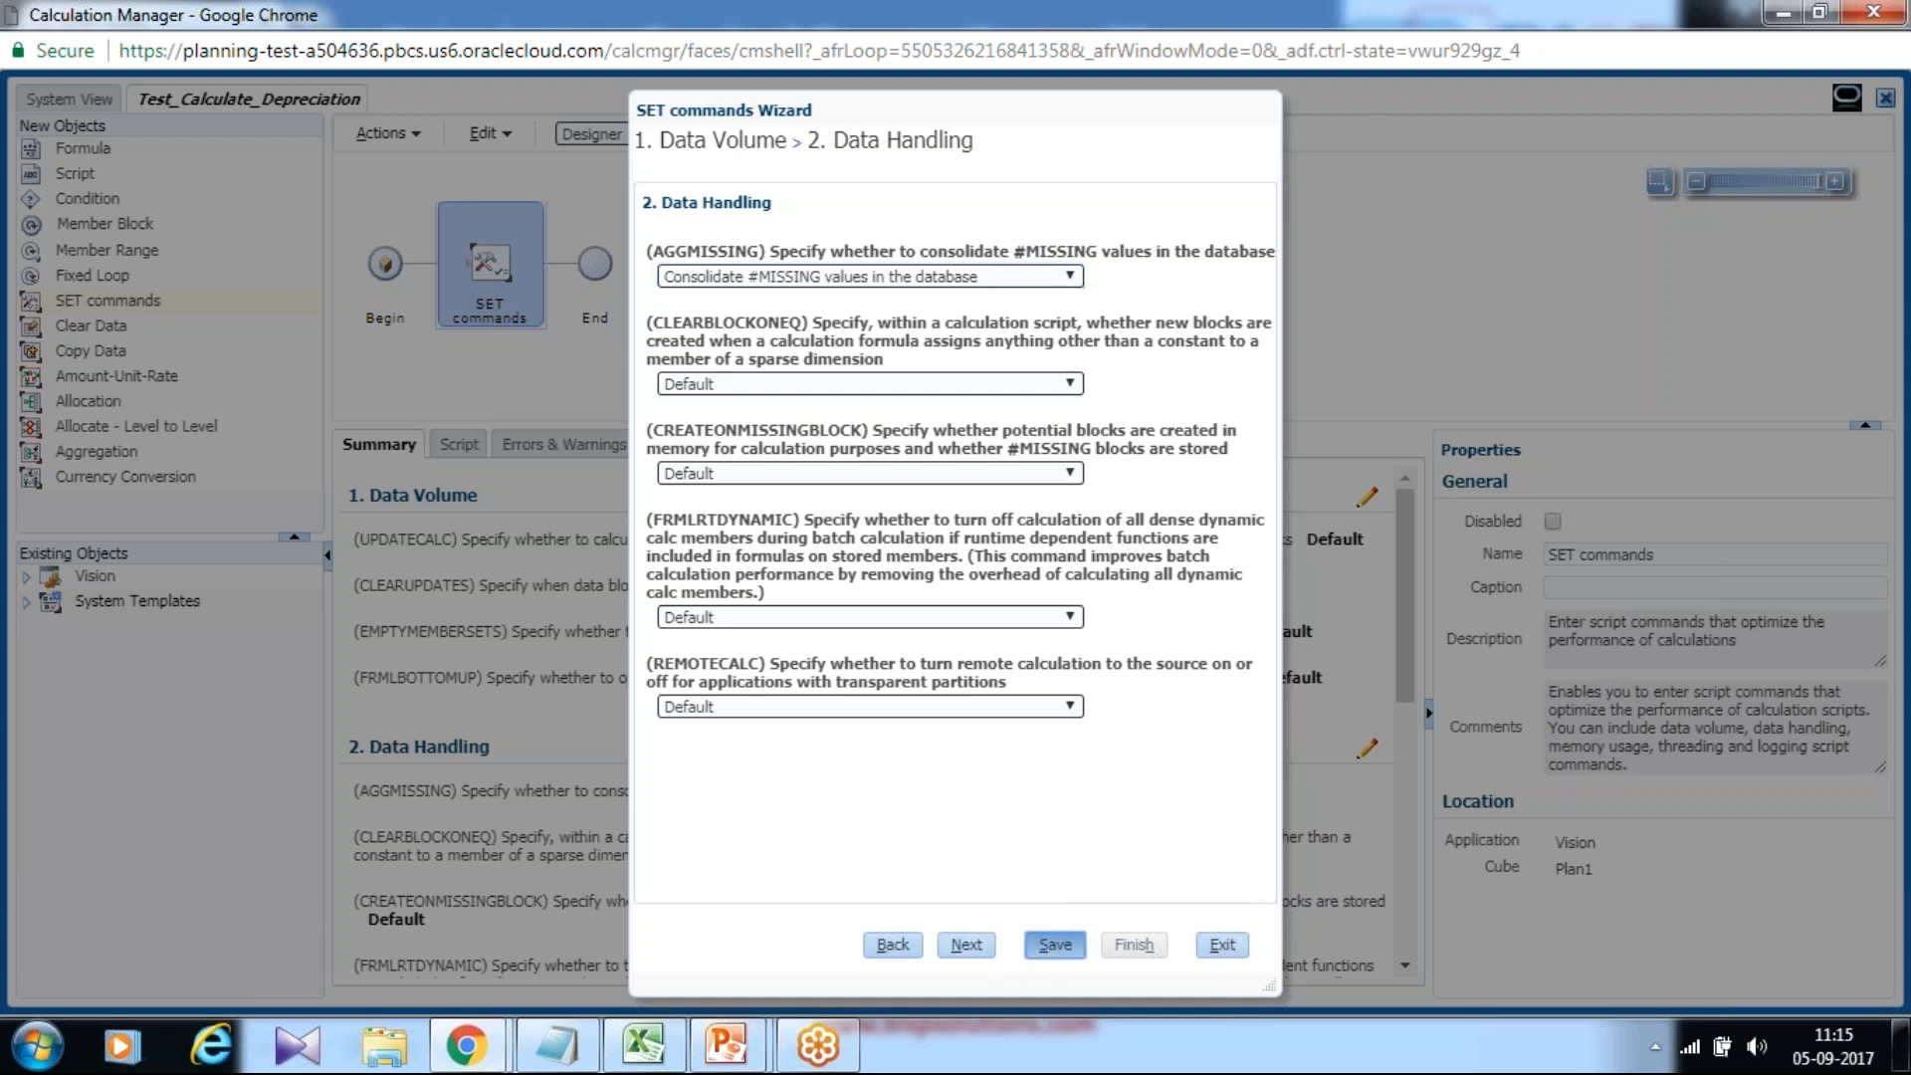
{"action": "left_click", "coordinate": [1222, 944]}
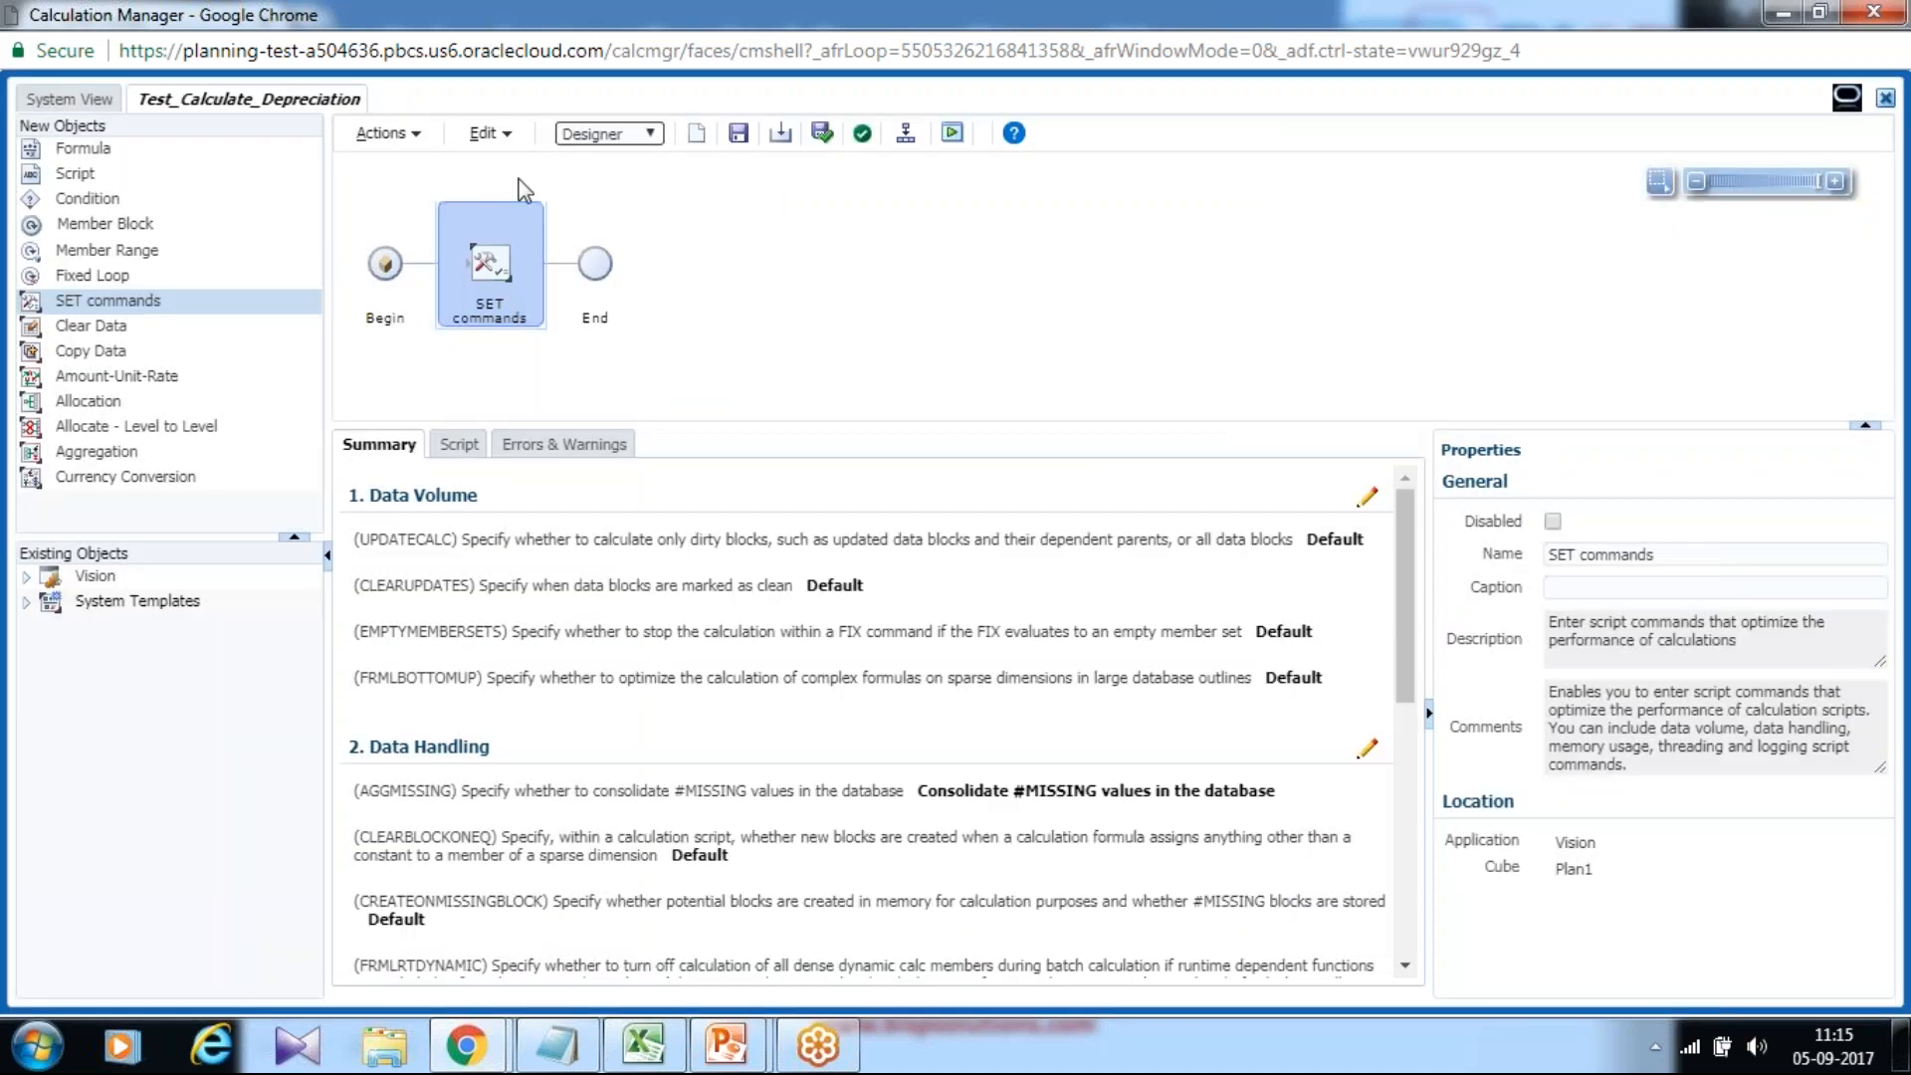
Save Test_Calculate_Depreciation, view its generated script in Edit Script, then go back to Designer.
{"action": "left_click", "coordinate": [738, 132]}
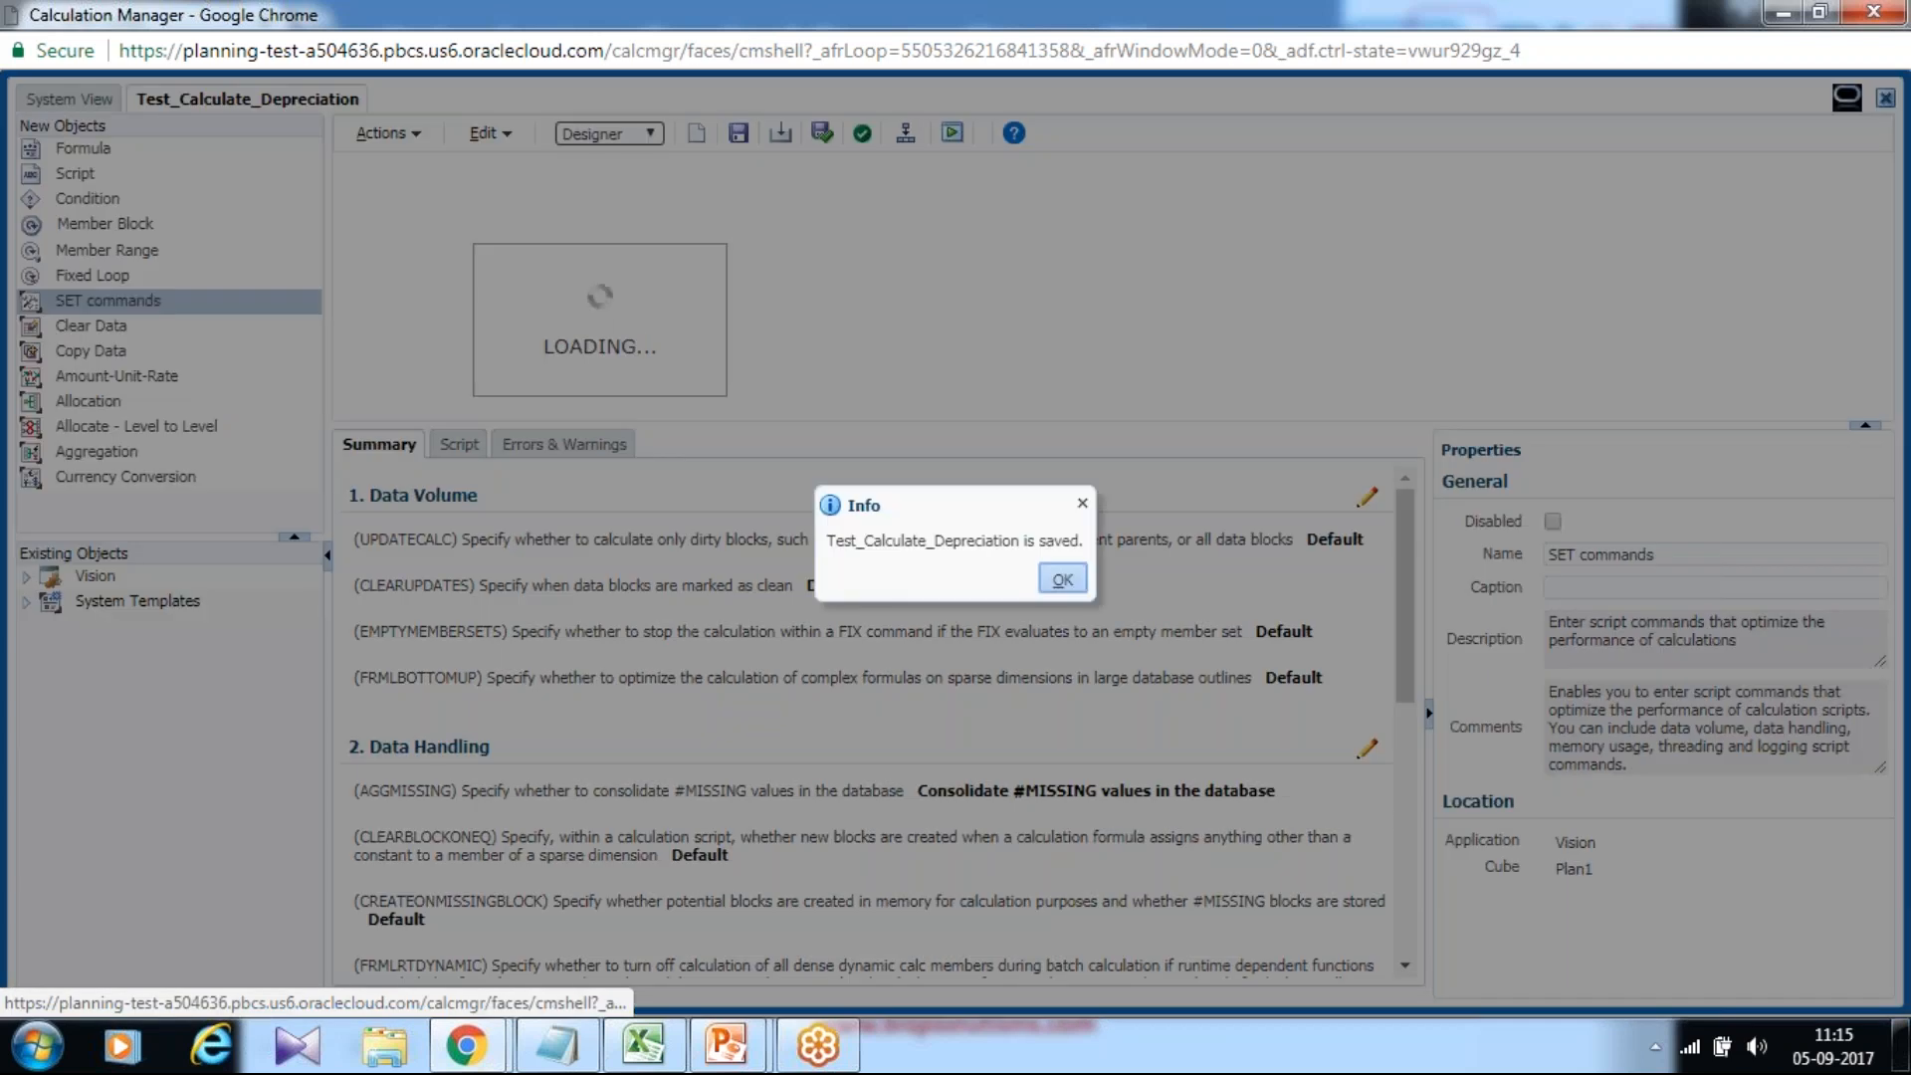
{"action": "left_click", "coordinate": [1083, 578]}
{"action": "left_click", "coordinate": [611, 135]}
{"action": "left_click", "coordinate": [609, 176]}
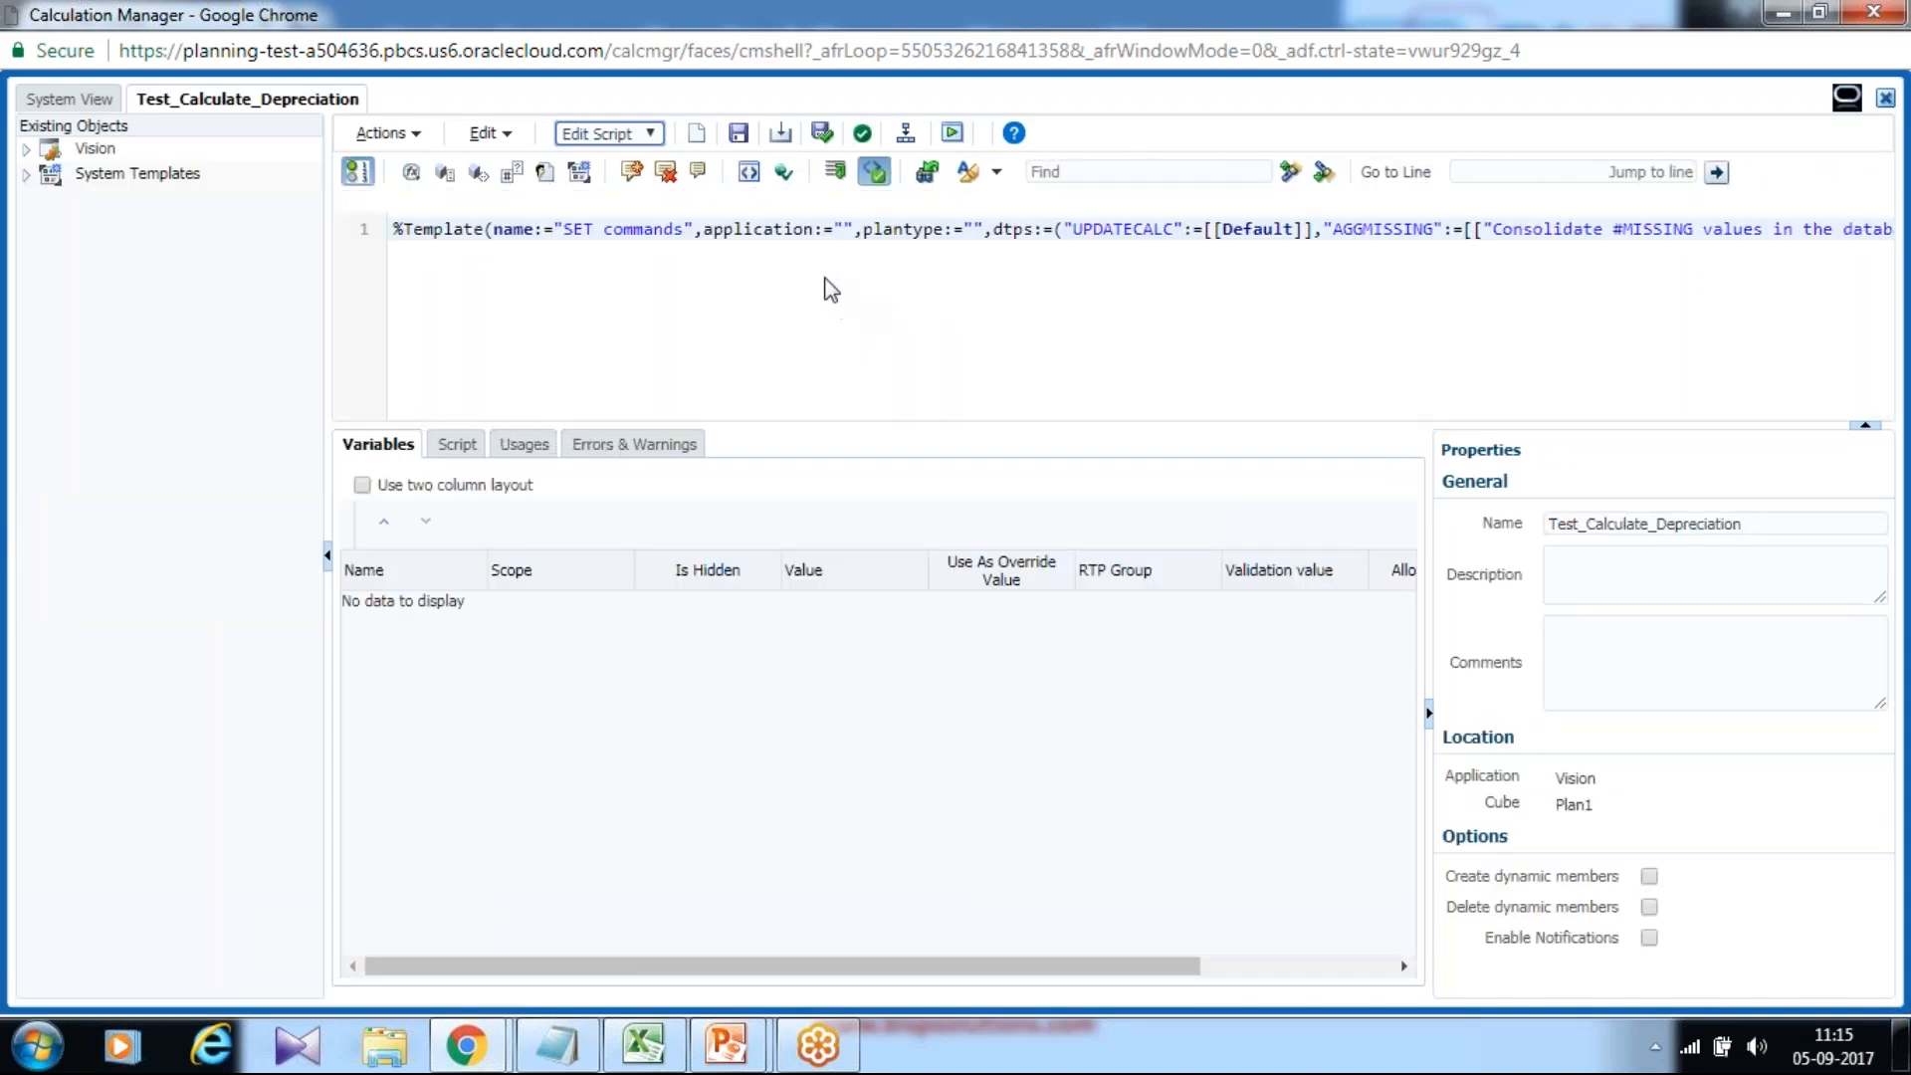
{"action": "left_click", "coordinate": [620, 140]}
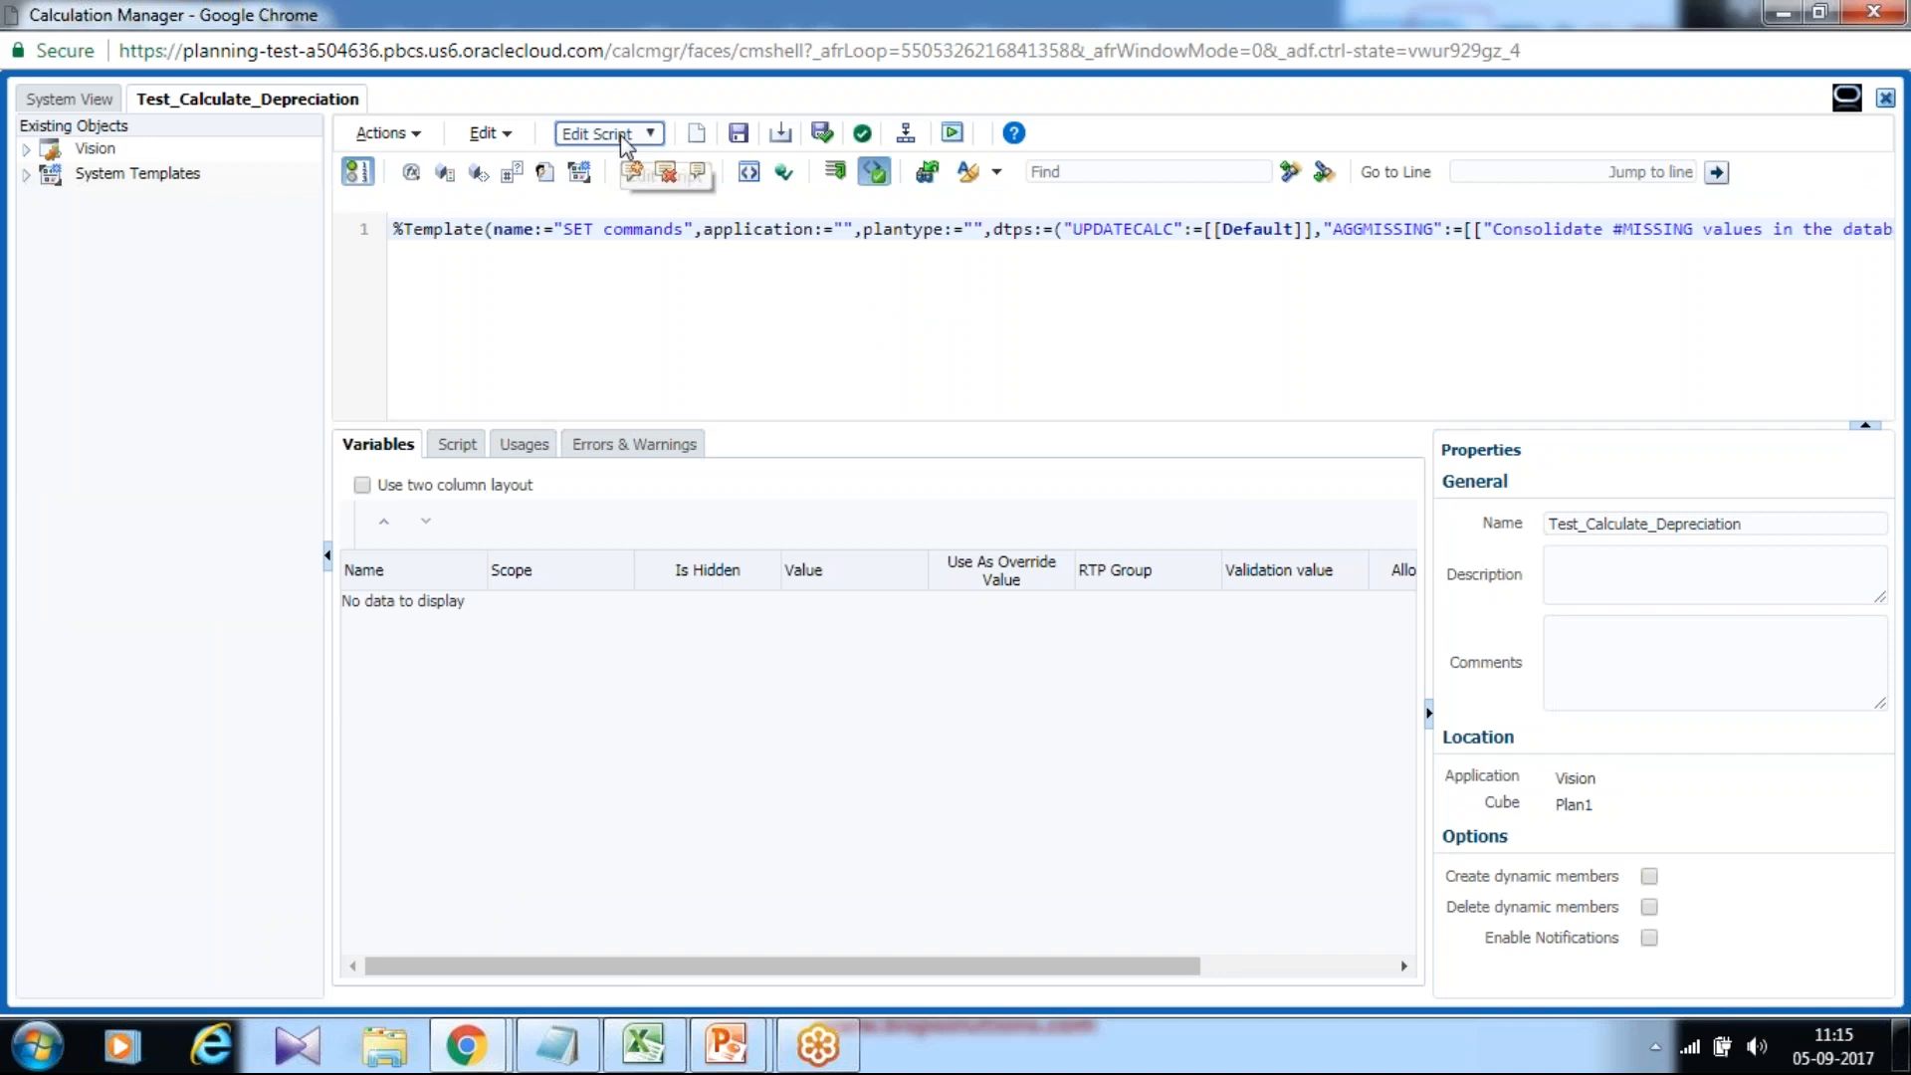
{"action": "left_click", "coordinate": [622, 157]}
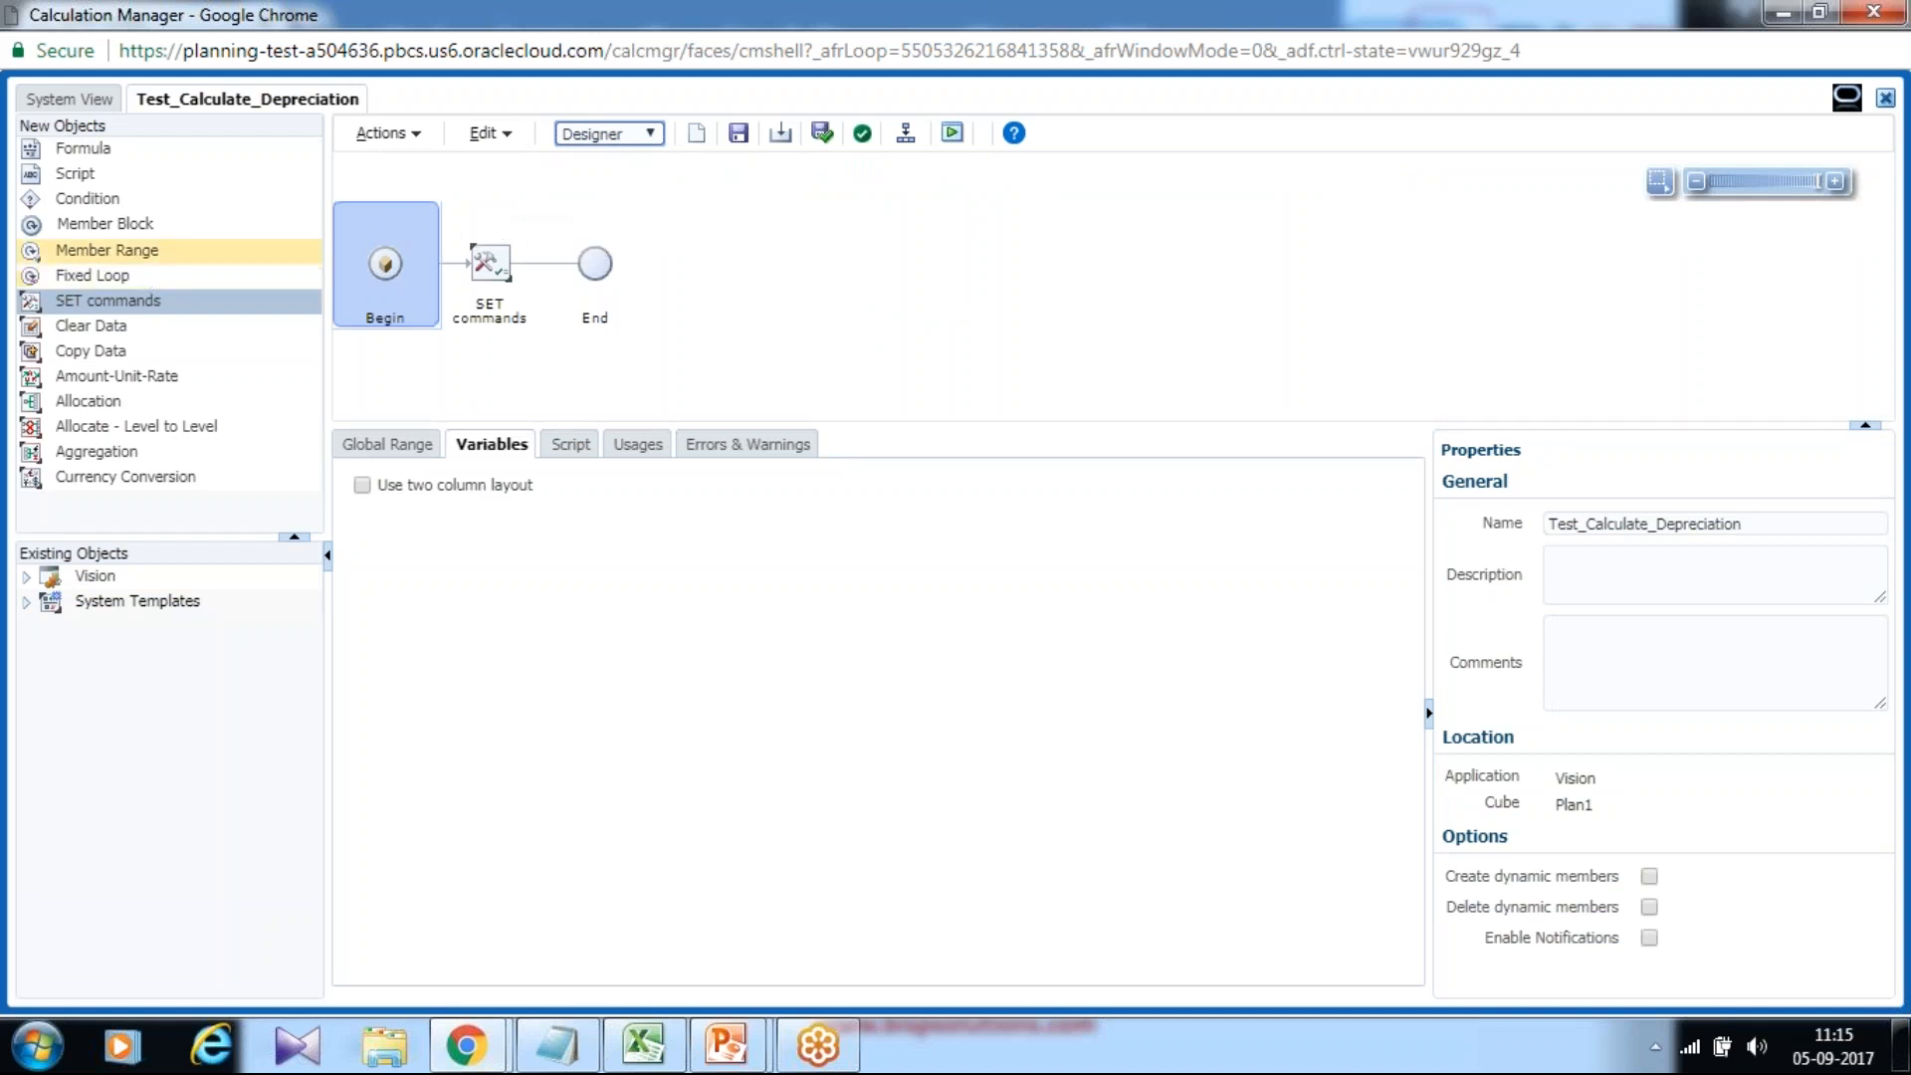
Add a Member Range after SET commands with Scenario set to the Plan member.
{"action": "left_click_drag", "start_coordinate": [39, 251], "coordinate": [536, 265]}
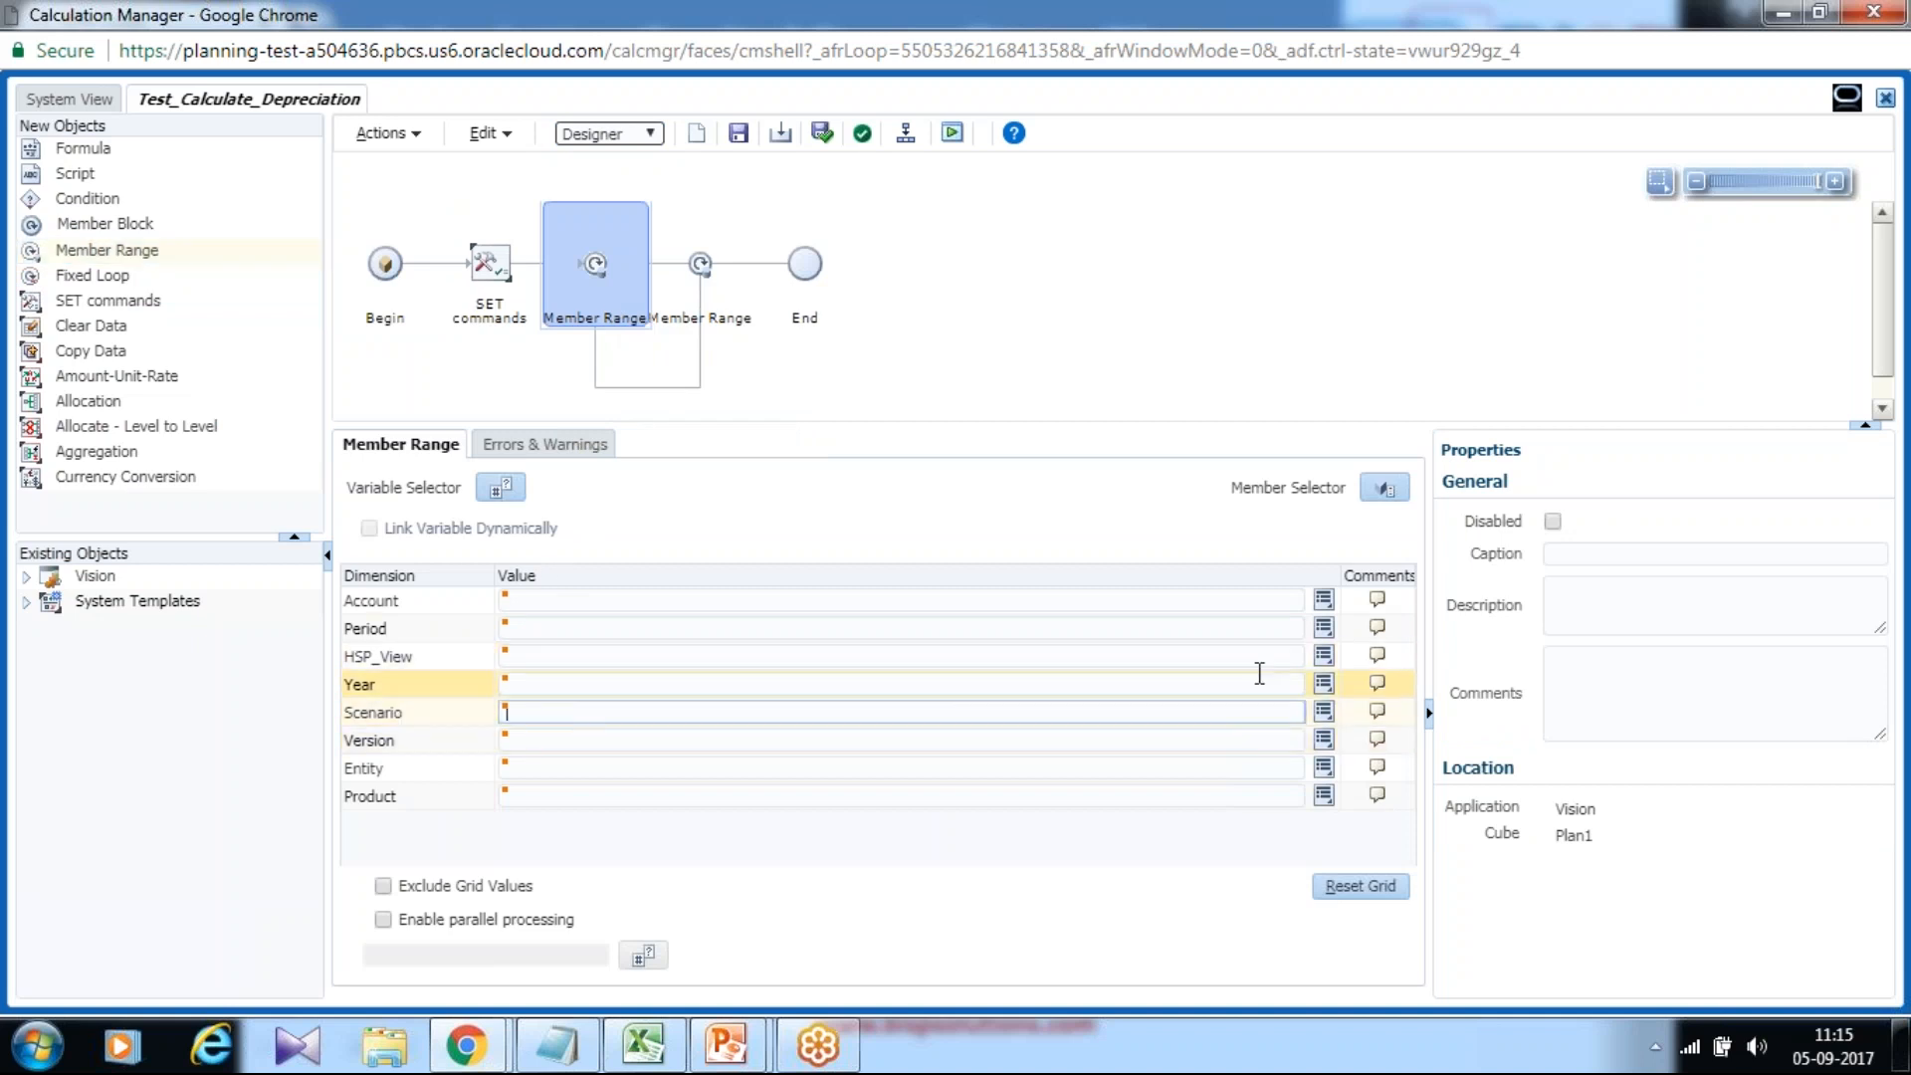
{"action": "left_click", "coordinate": [1332, 717]}
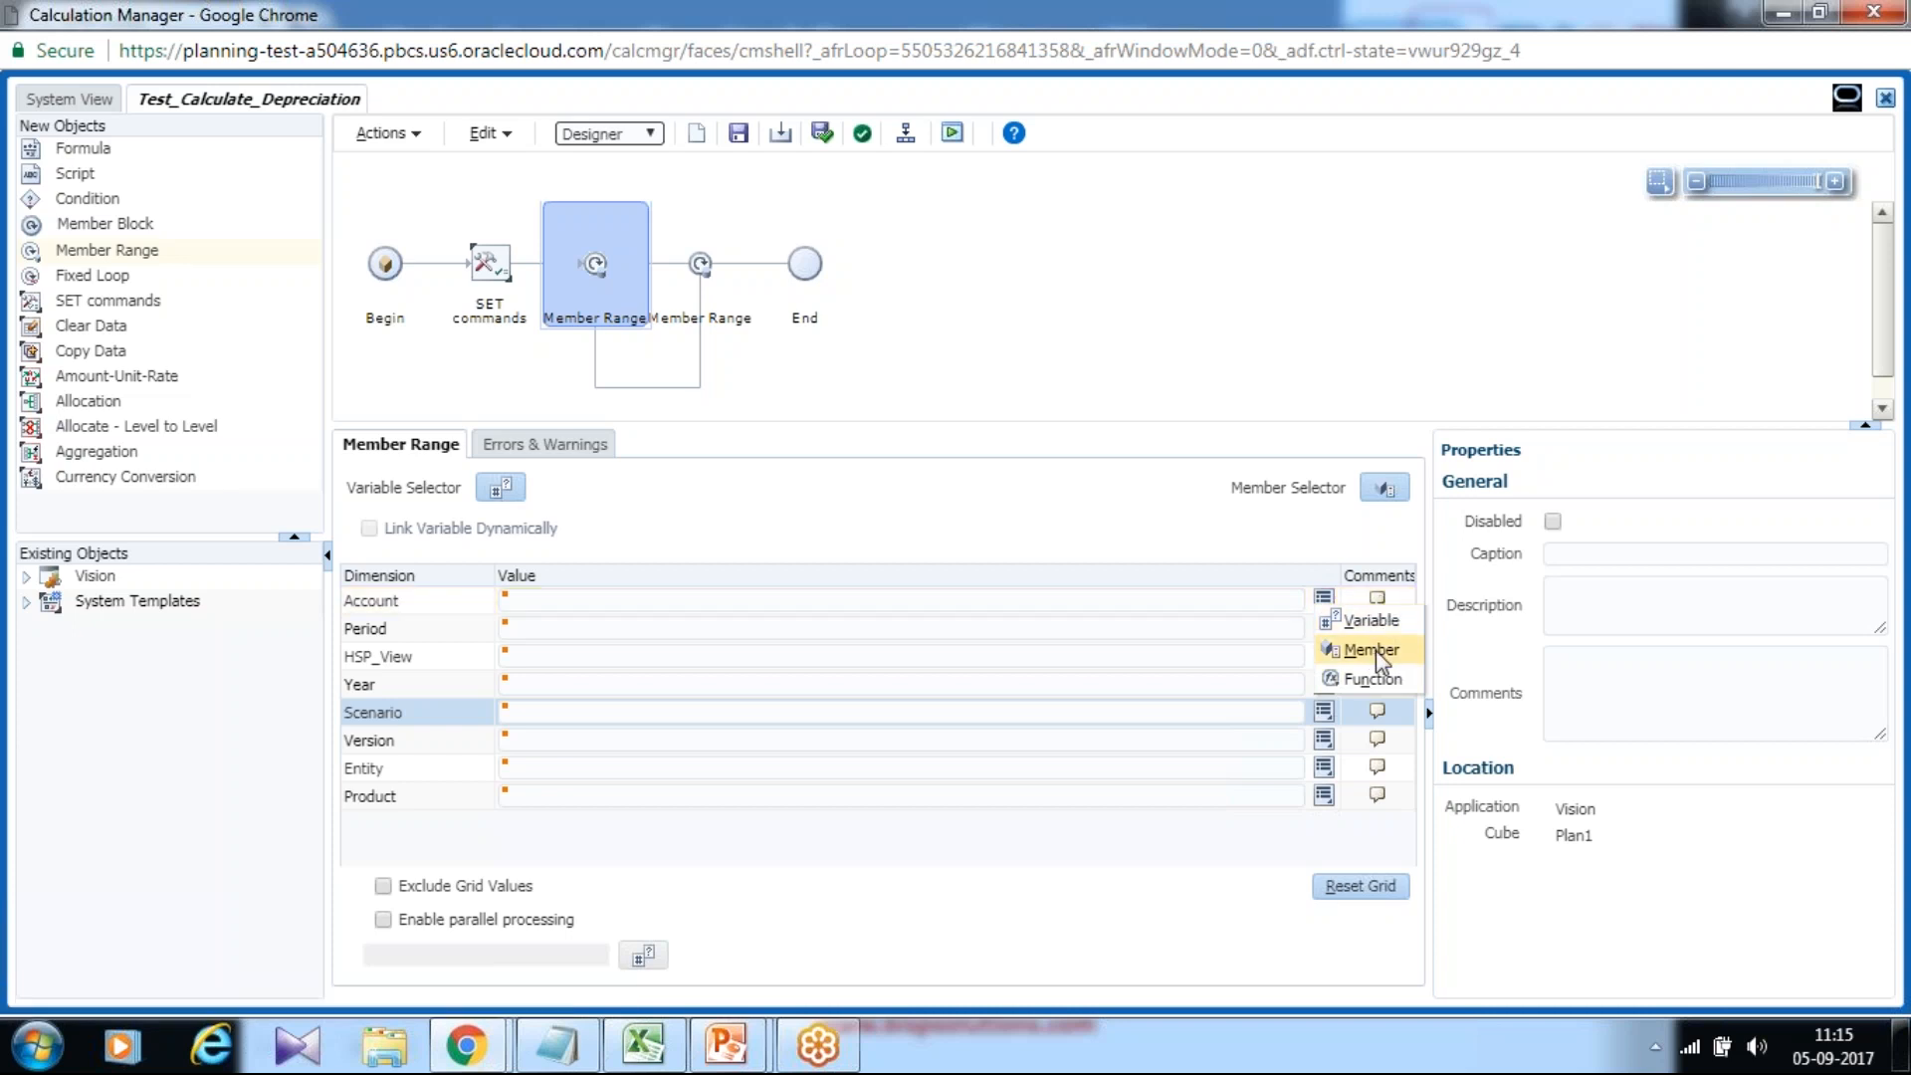
{"action": "left_click", "coordinate": [1375, 649]}
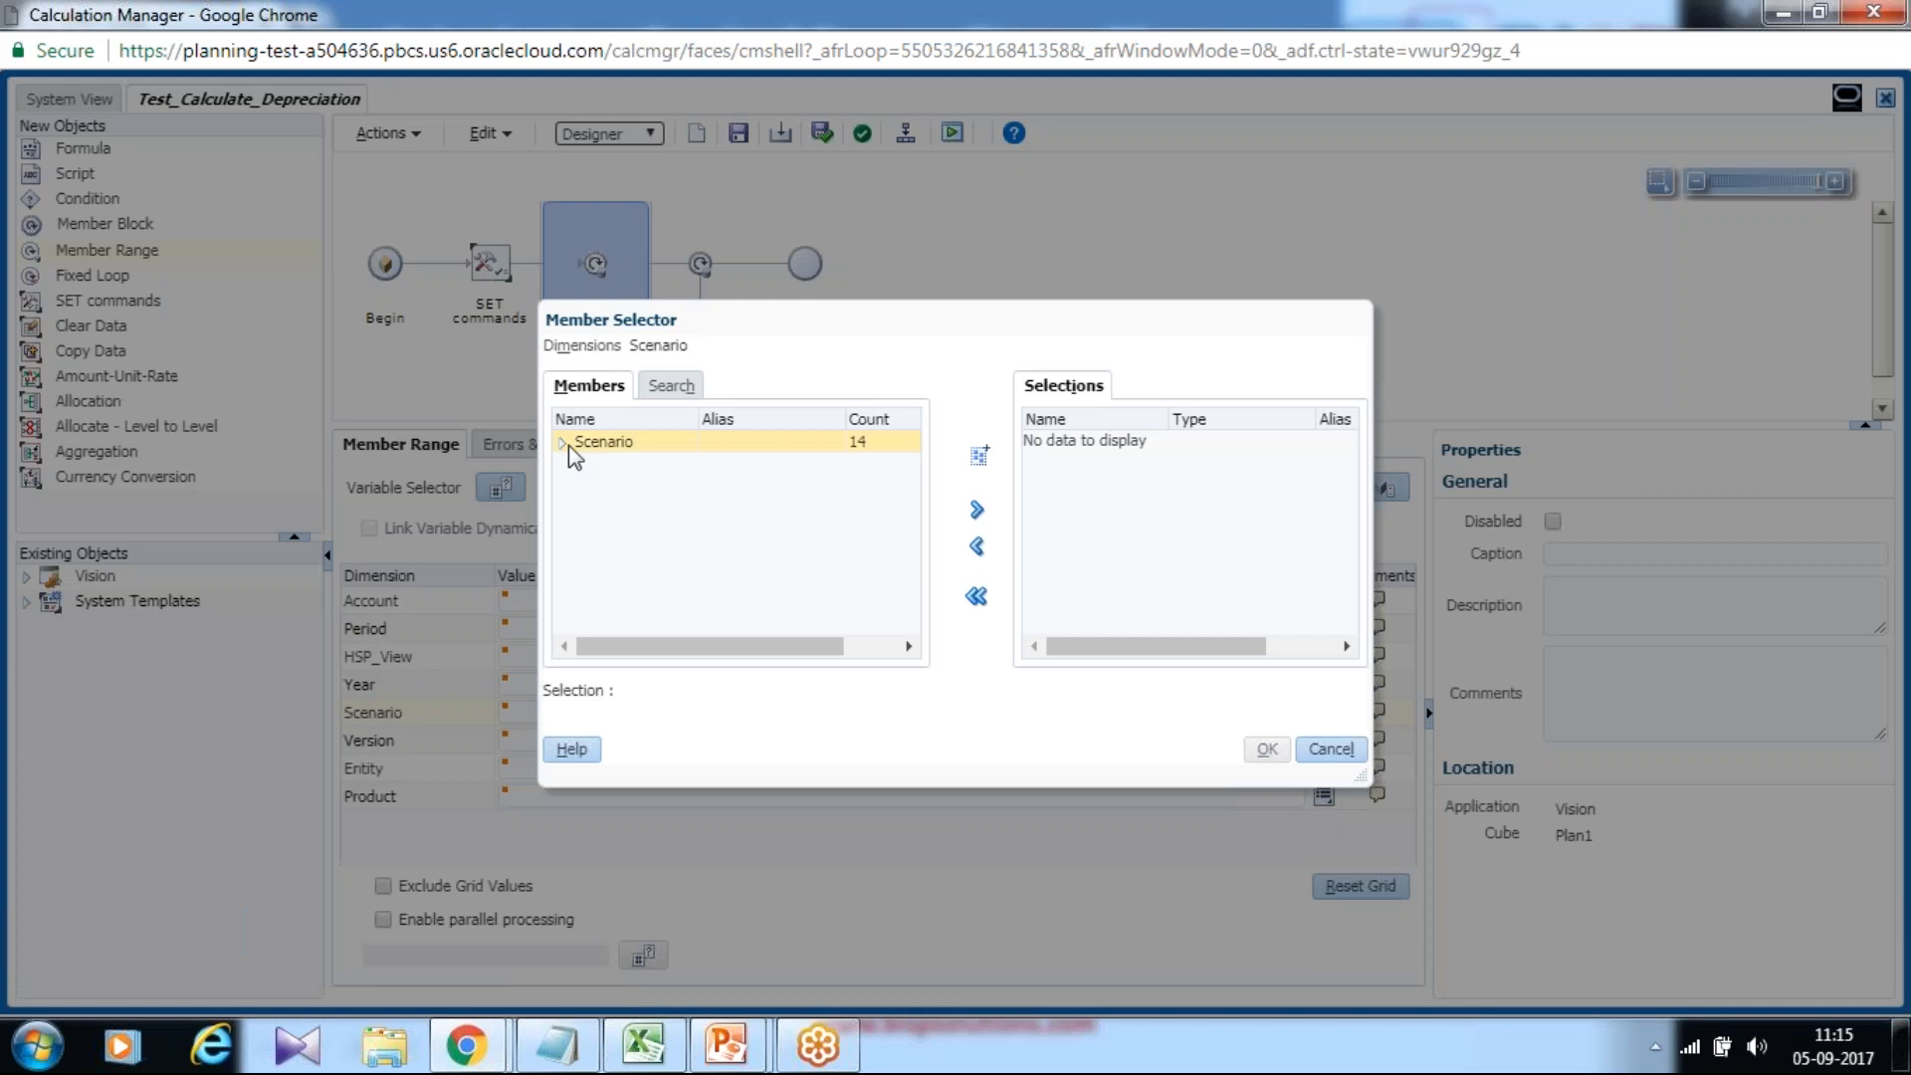
{"action": "left_click", "coordinate": [563, 442]}
{"action": "left_click", "coordinate": [612, 575]}
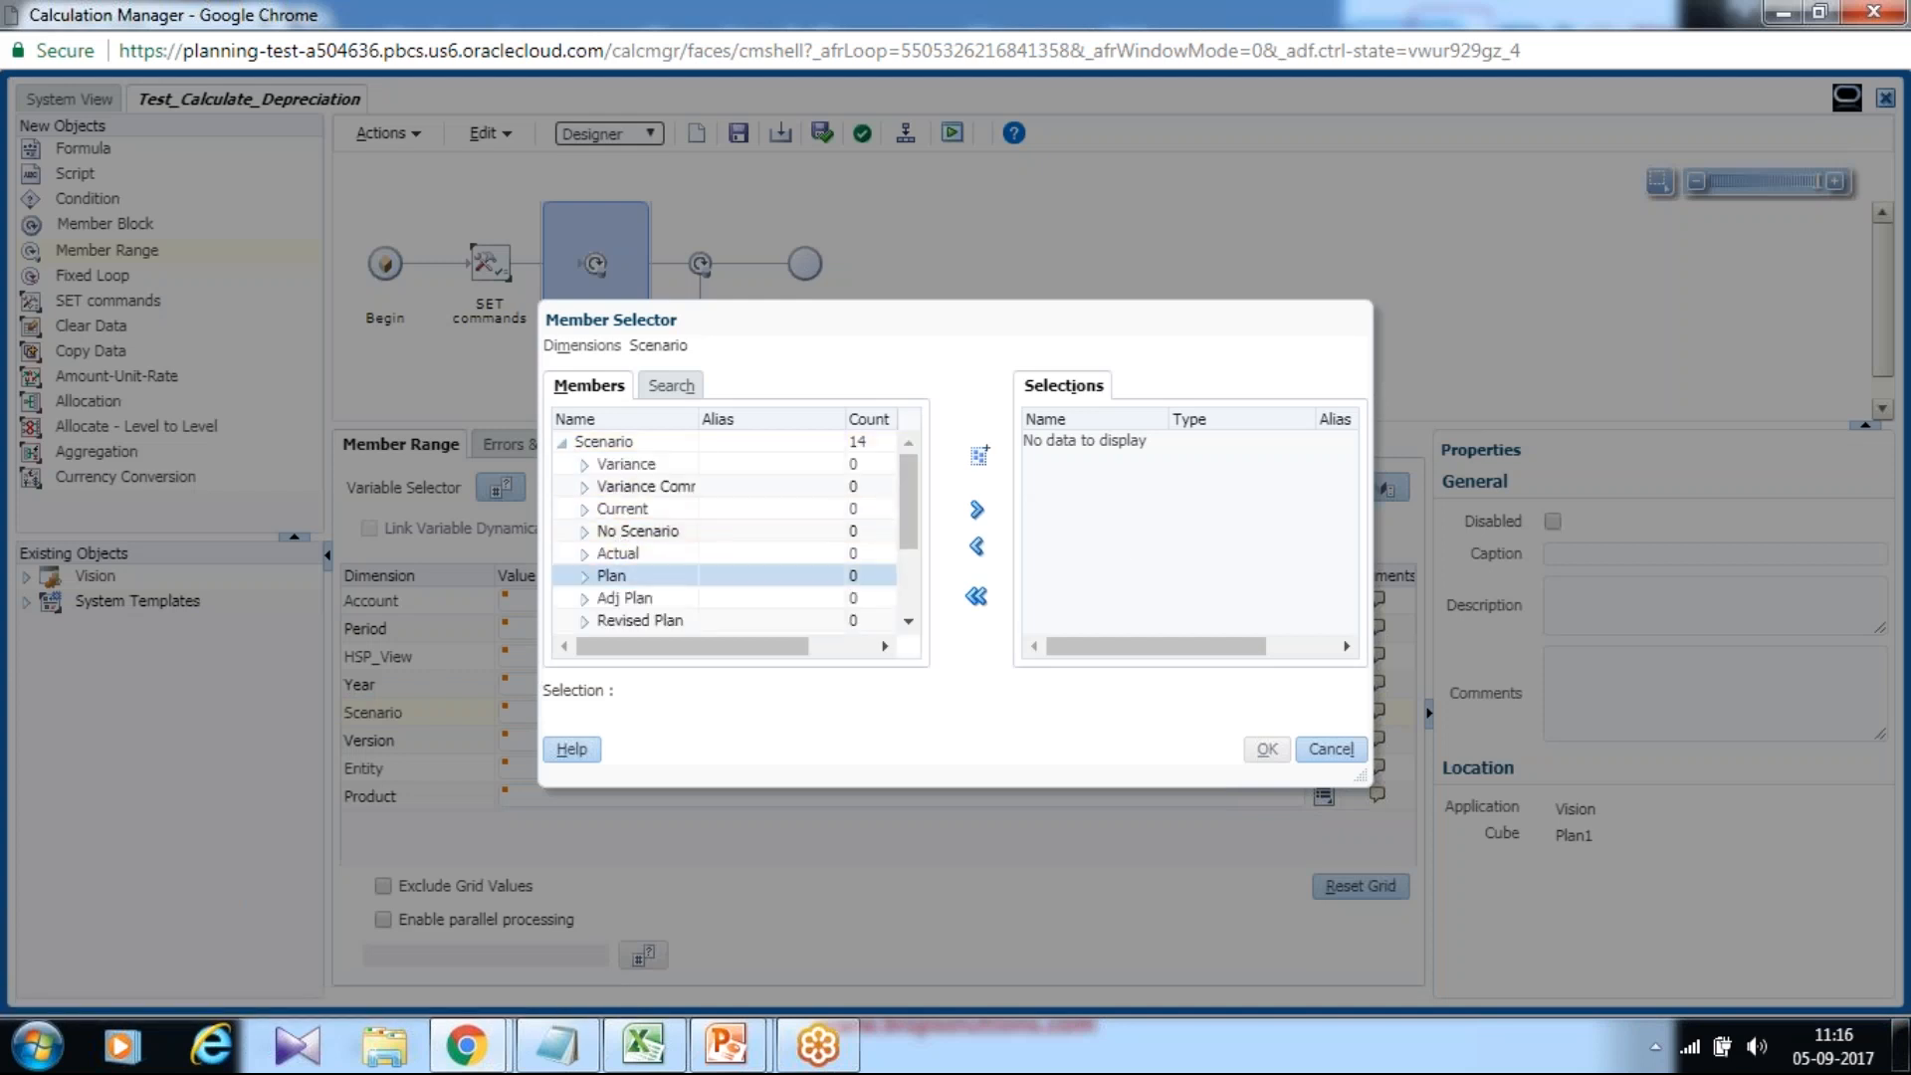
{"action": "left_click", "coordinate": [976, 509]}
{"action": "left_click", "coordinate": [1267, 748]}
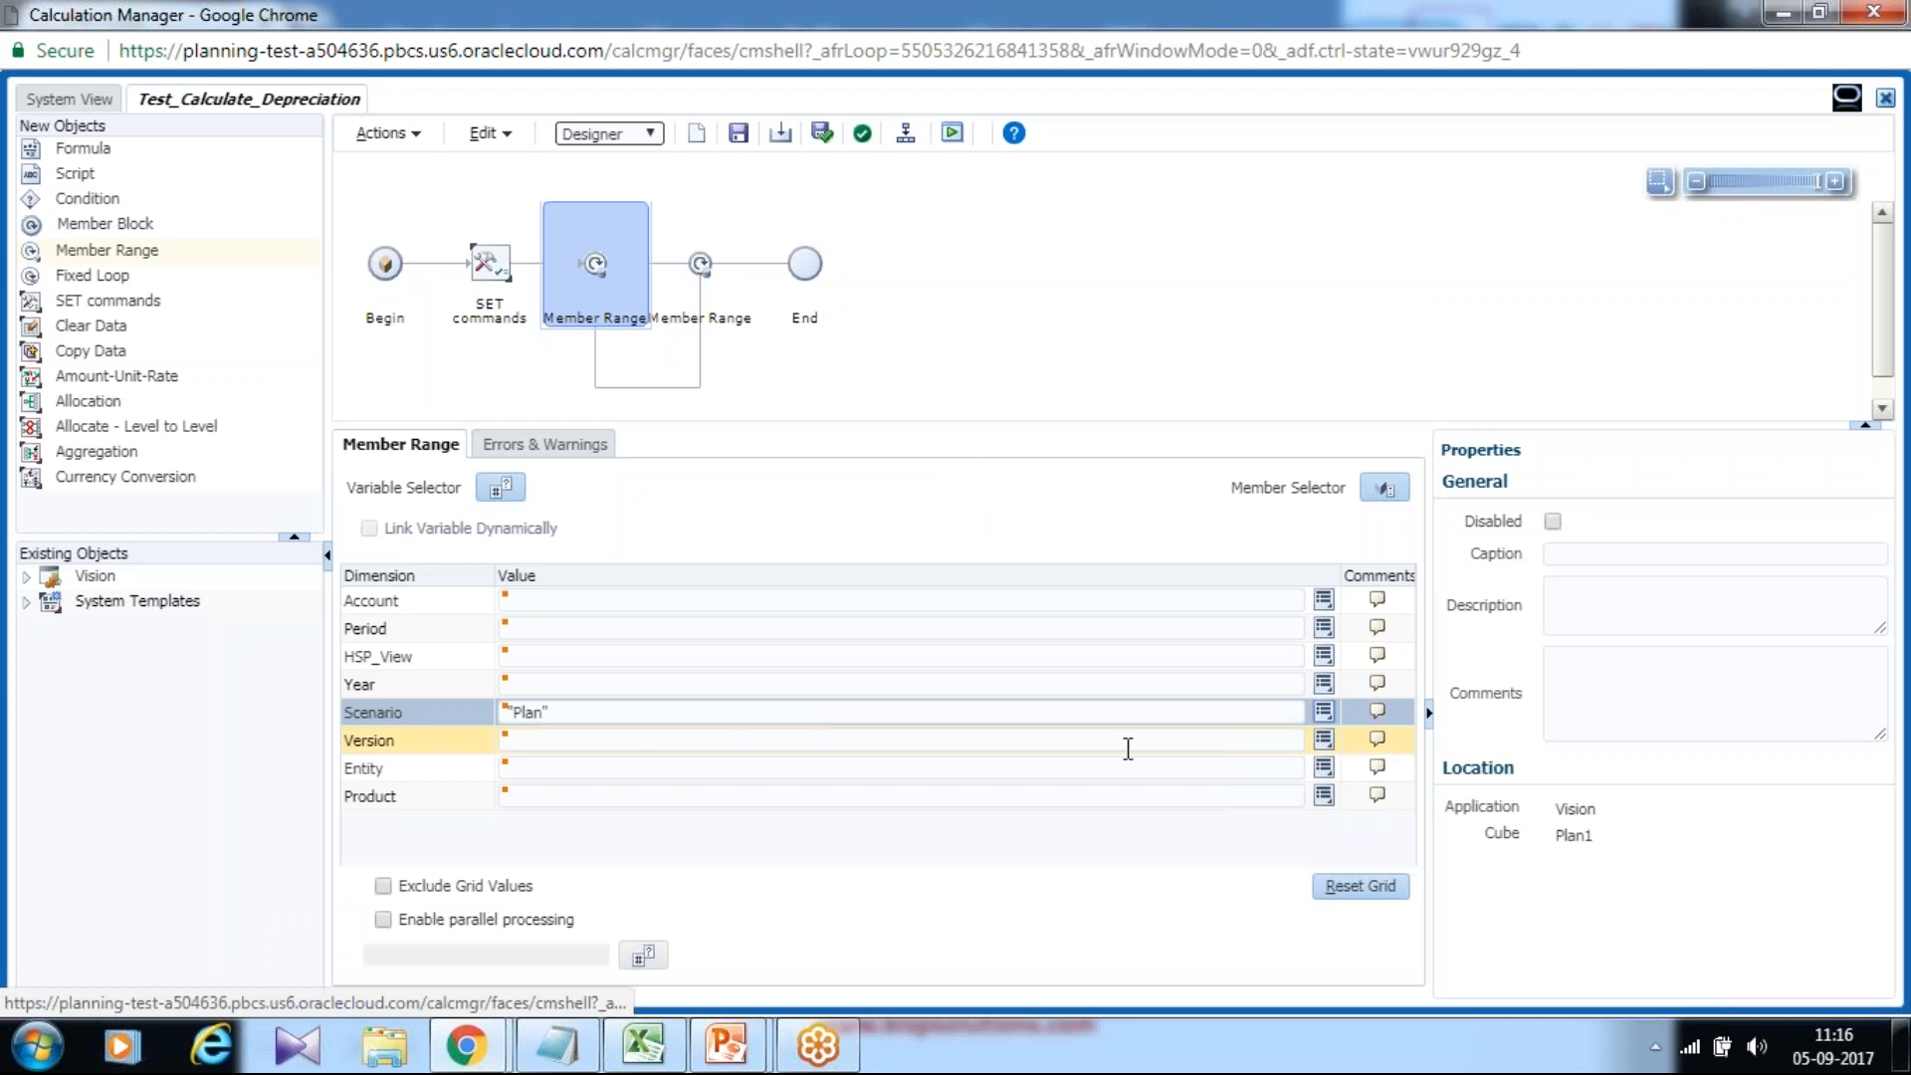
Set the range's Version to the application-level {Version} variable.
{"action": "left_click", "coordinate": [1323, 739]}
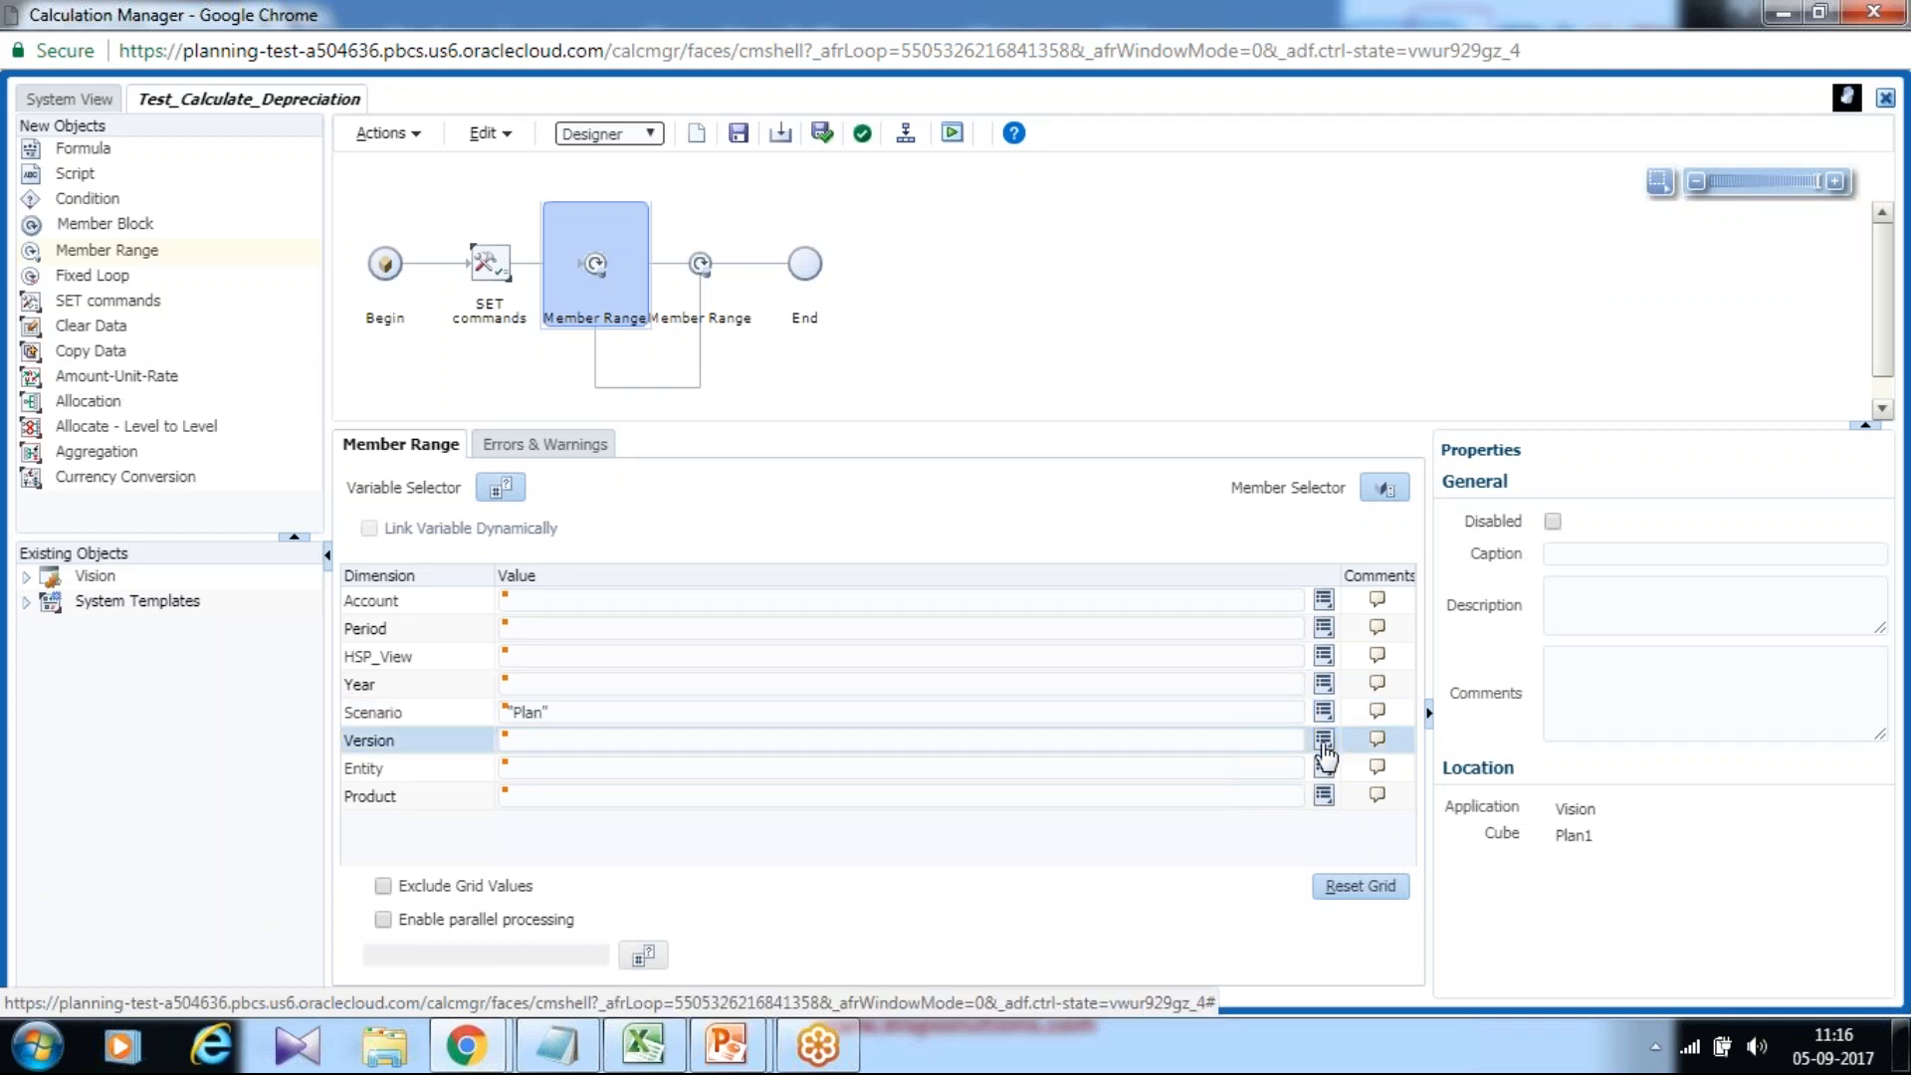
{"action": "left_click", "coordinate": [1350, 656]}
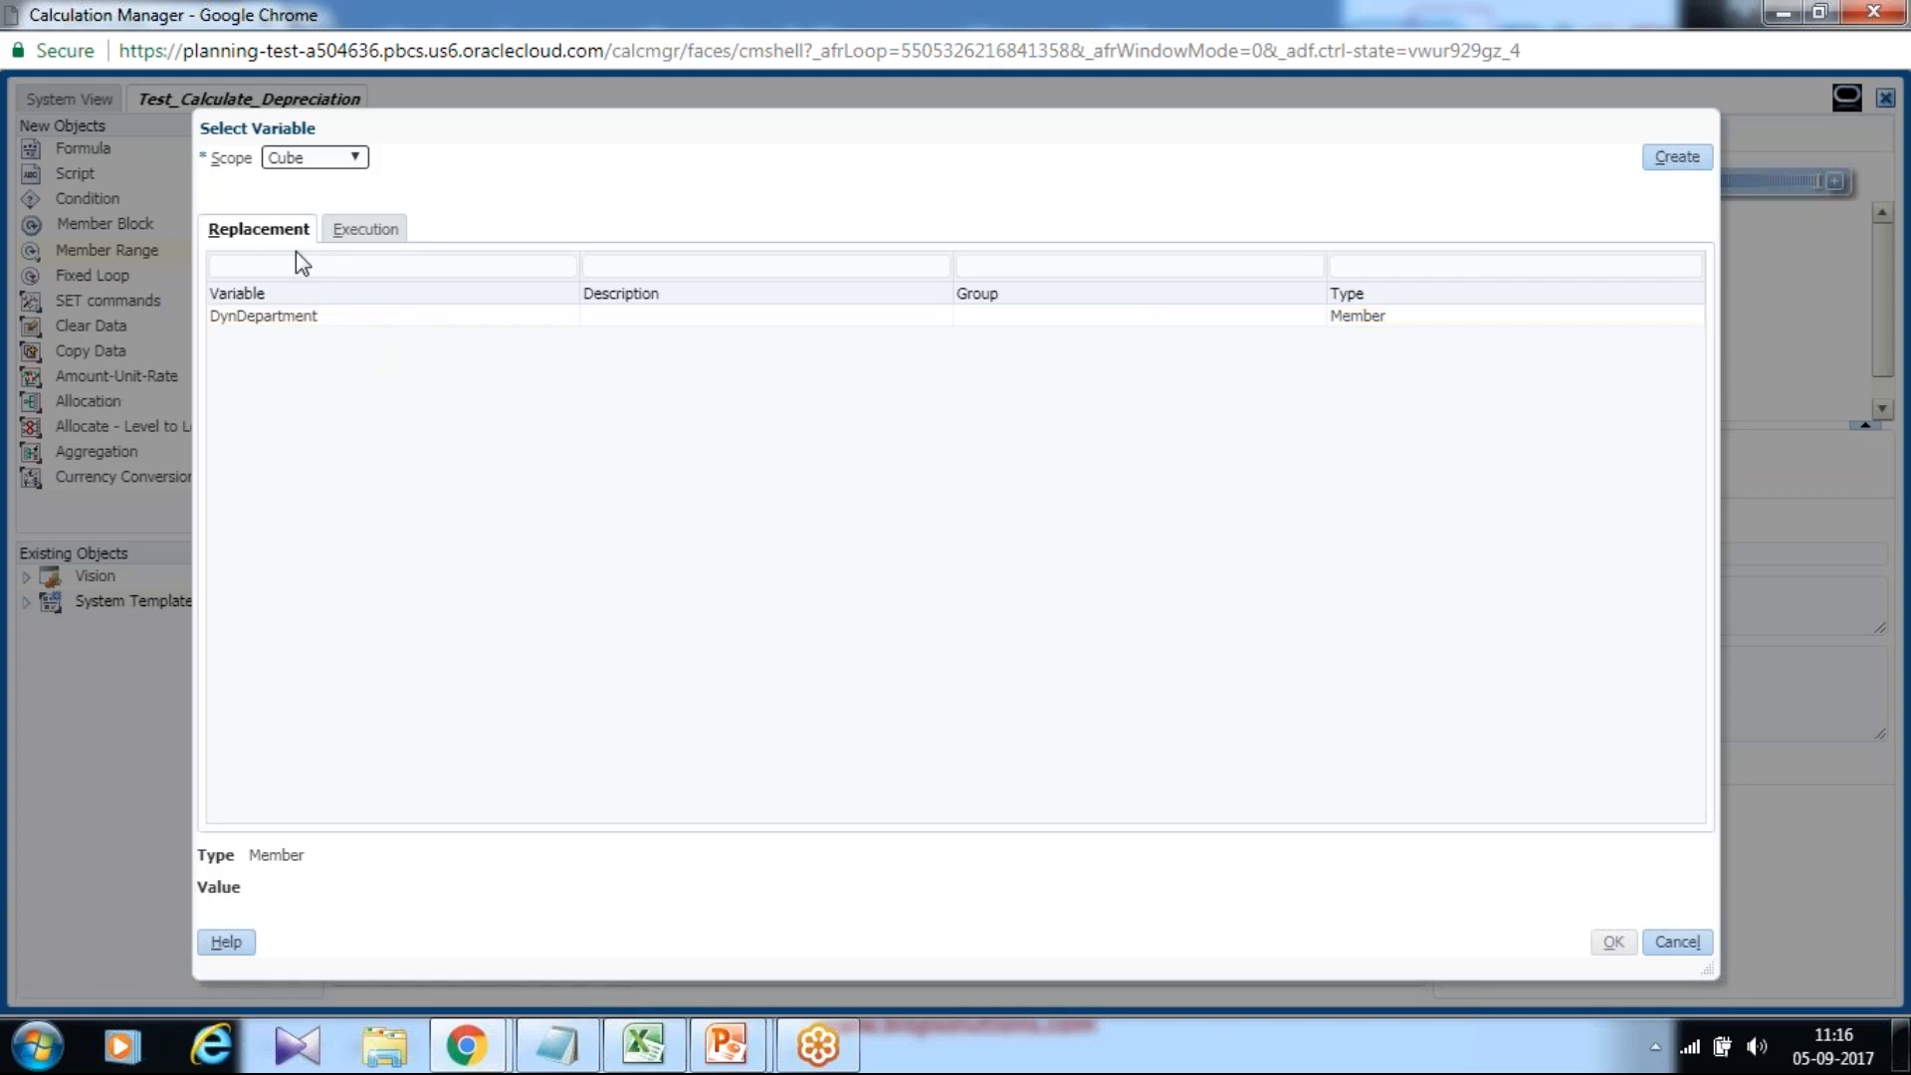
{"action": "left_click", "coordinate": [308, 159]}
{"action": "left_click", "coordinate": [299, 190]}
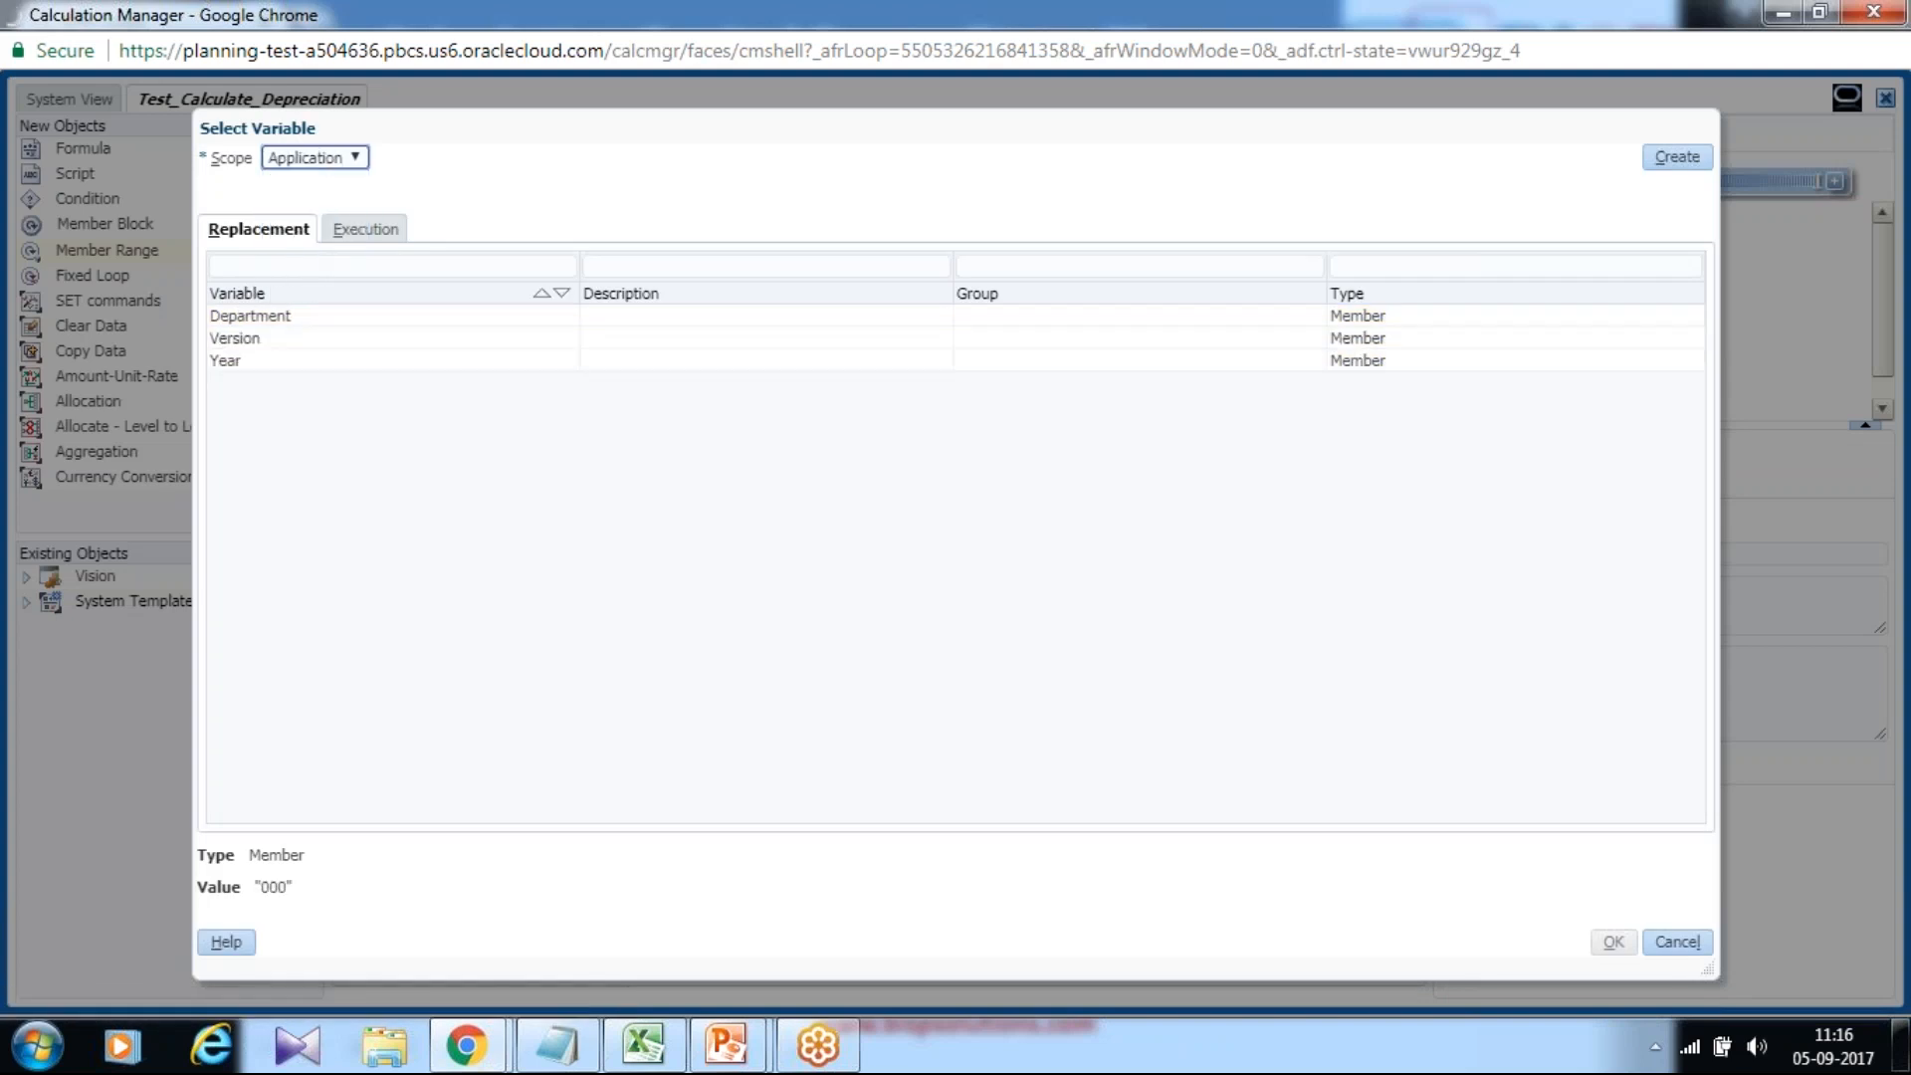
{"action": "left_click", "coordinate": [261, 339]}
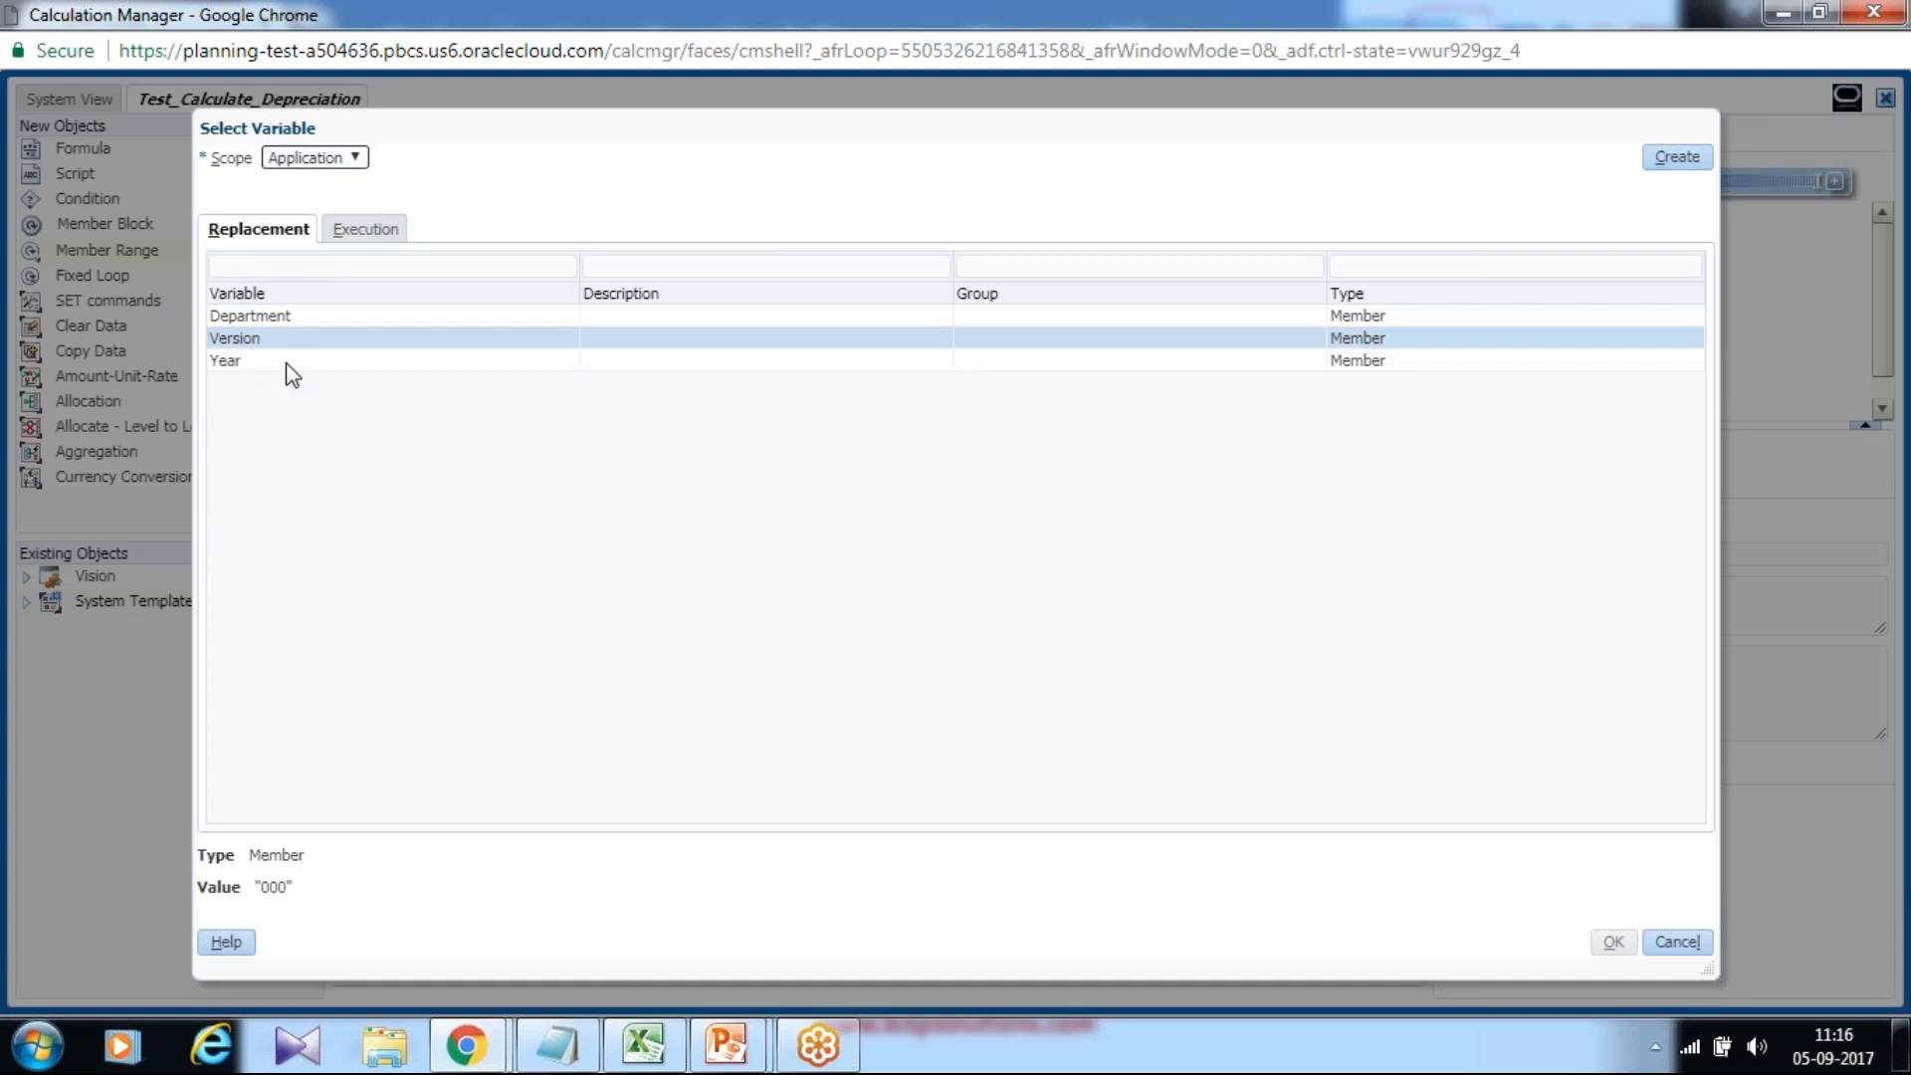
{"action": "left_click", "coordinate": [1611, 942]}
Set the range's Year to the application-level {Year} variable and save the rule.
{"action": "left_click", "coordinate": [713, 683]}
{"action": "left_click", "coordinate": [1324, 683]}
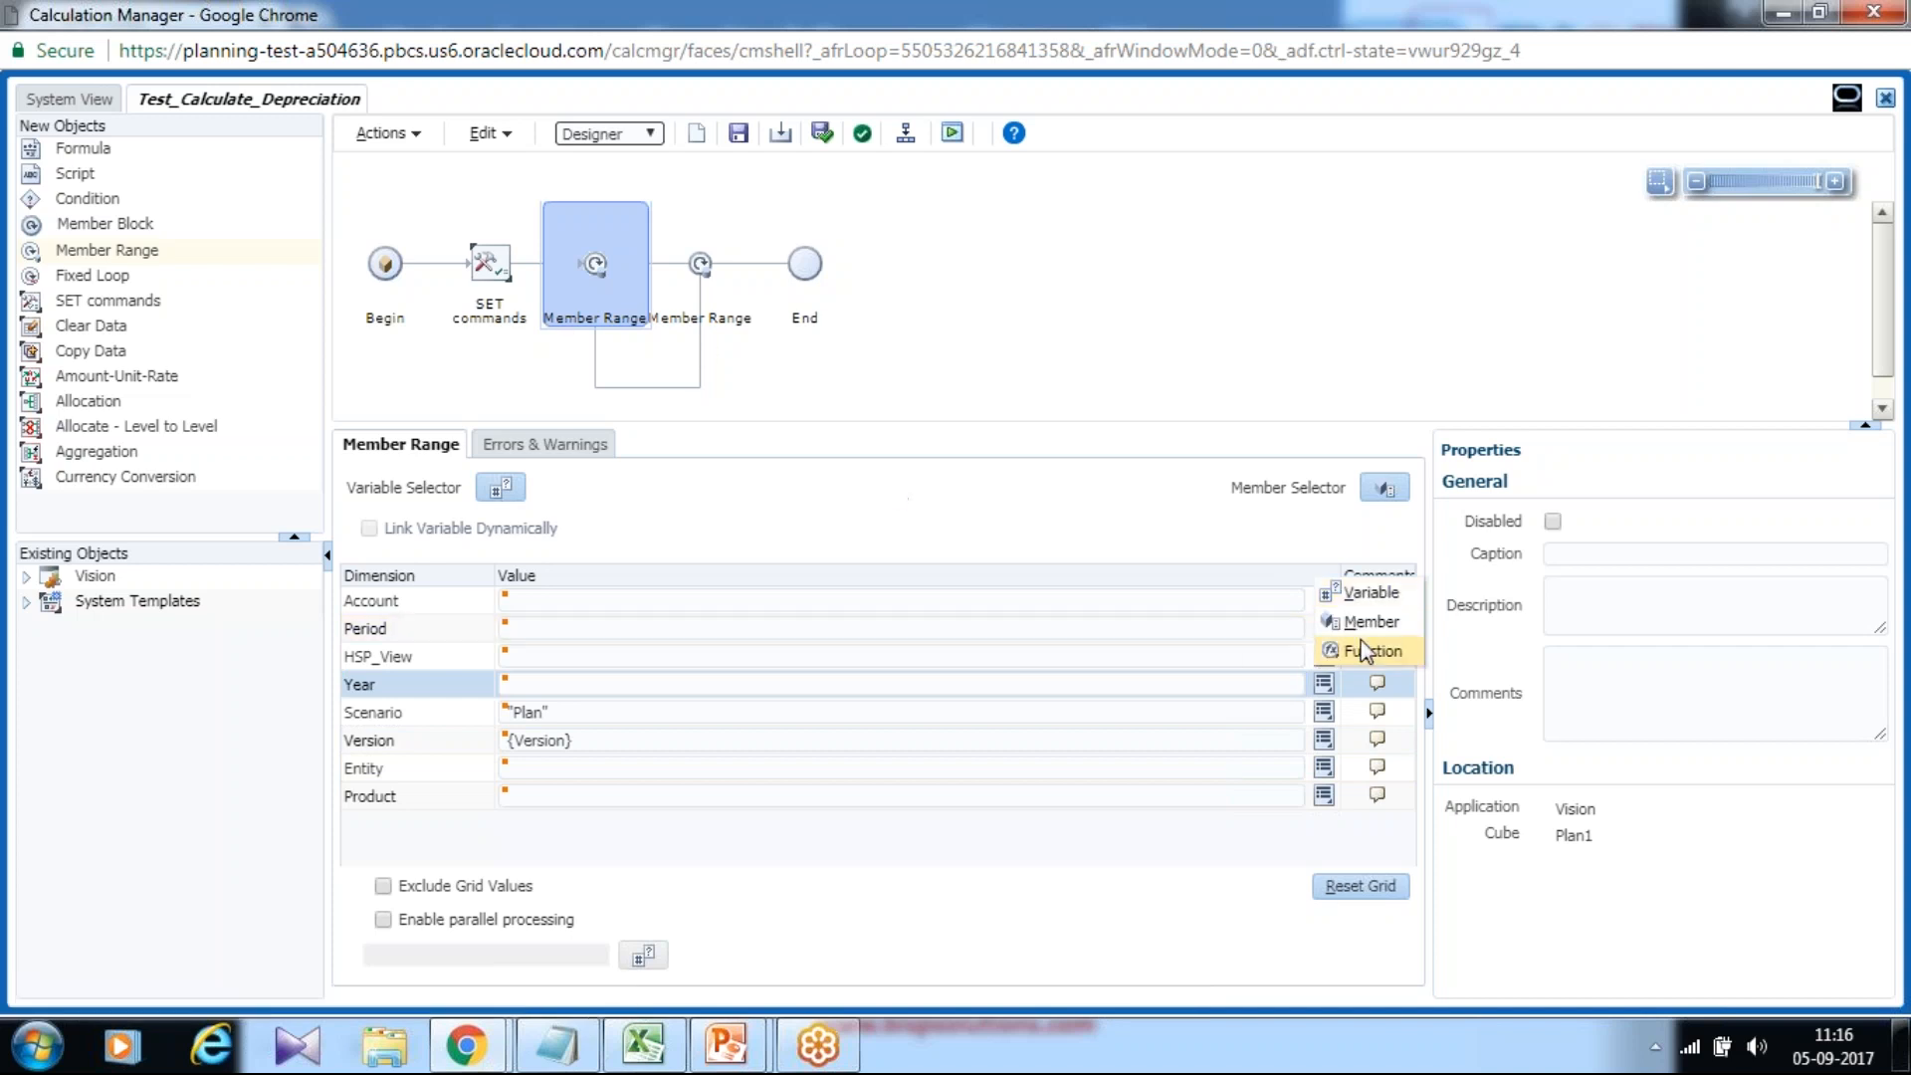
{"action": "left_click", "coordinate": [1373, 619]}
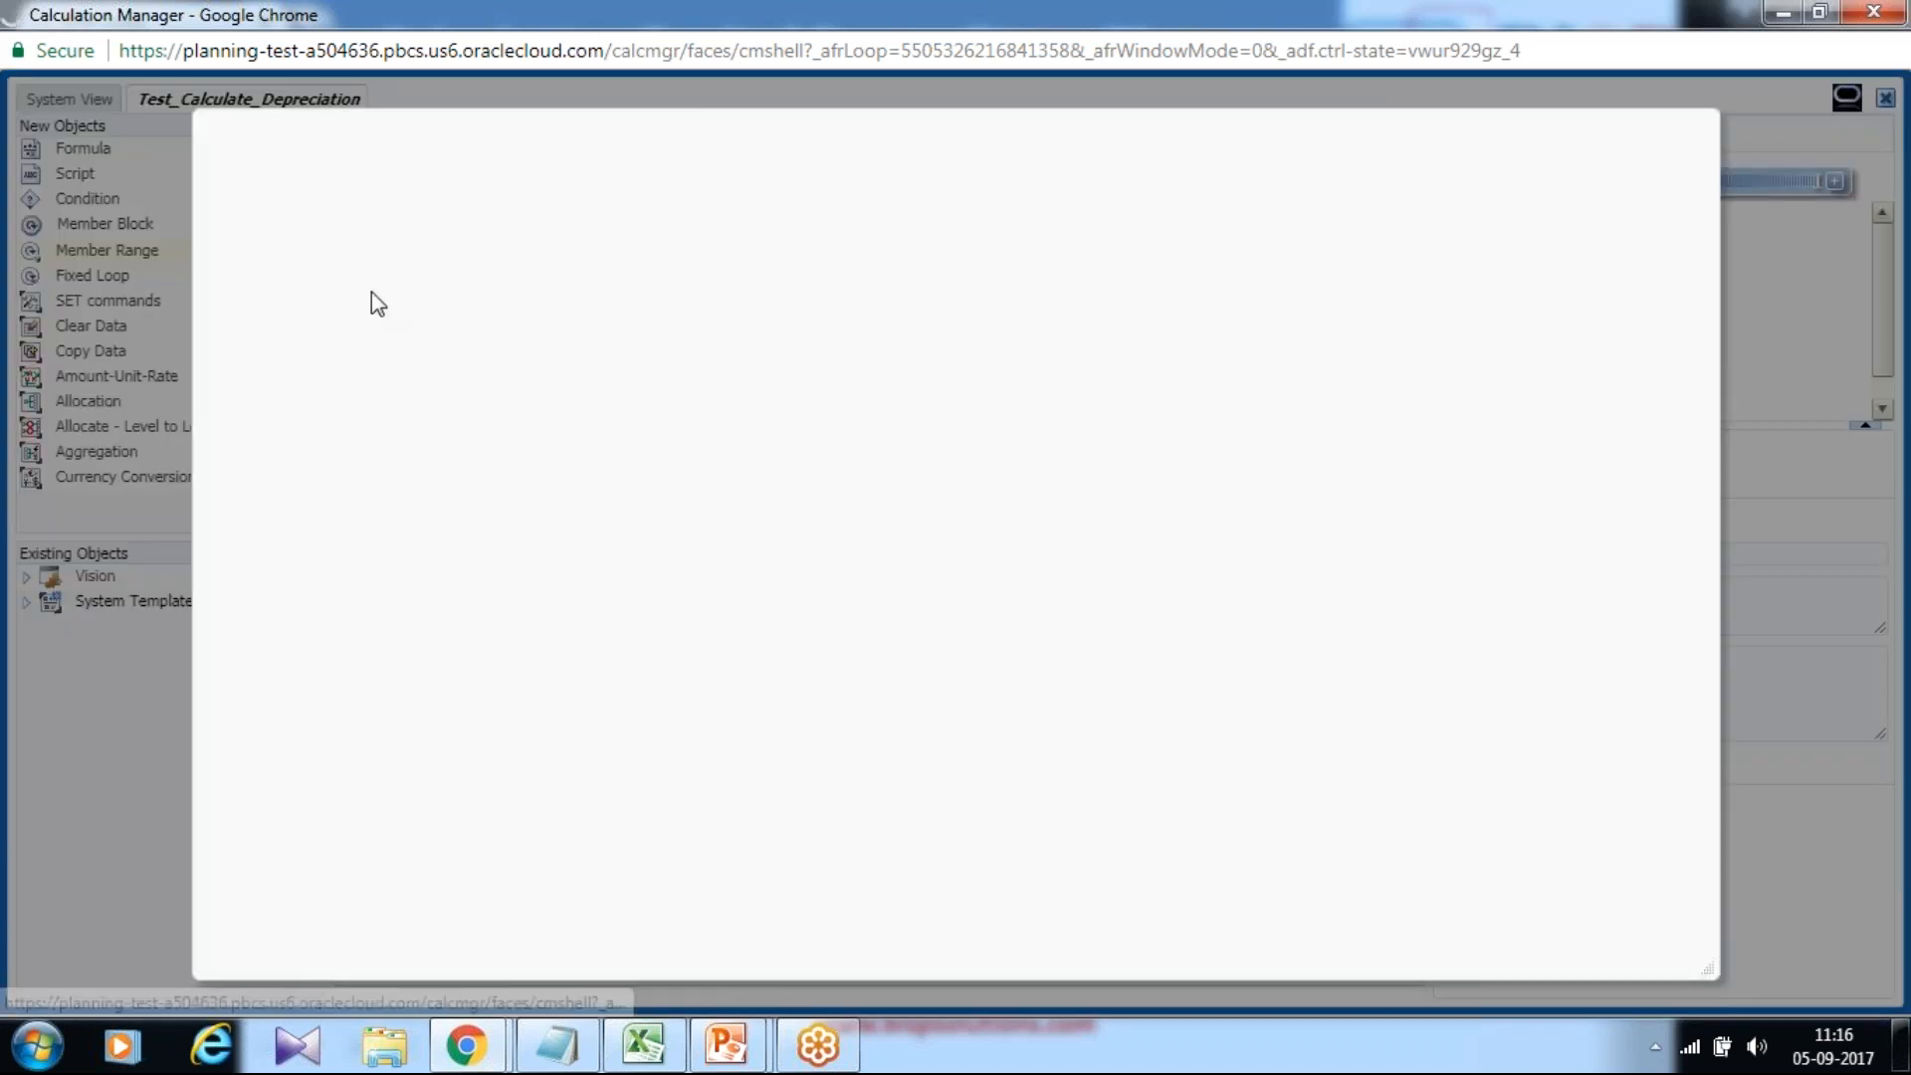
{"action": "left_click", "coordinate": [327, 161]}
{"action": "left_click", "coordinate": [299, 181]}
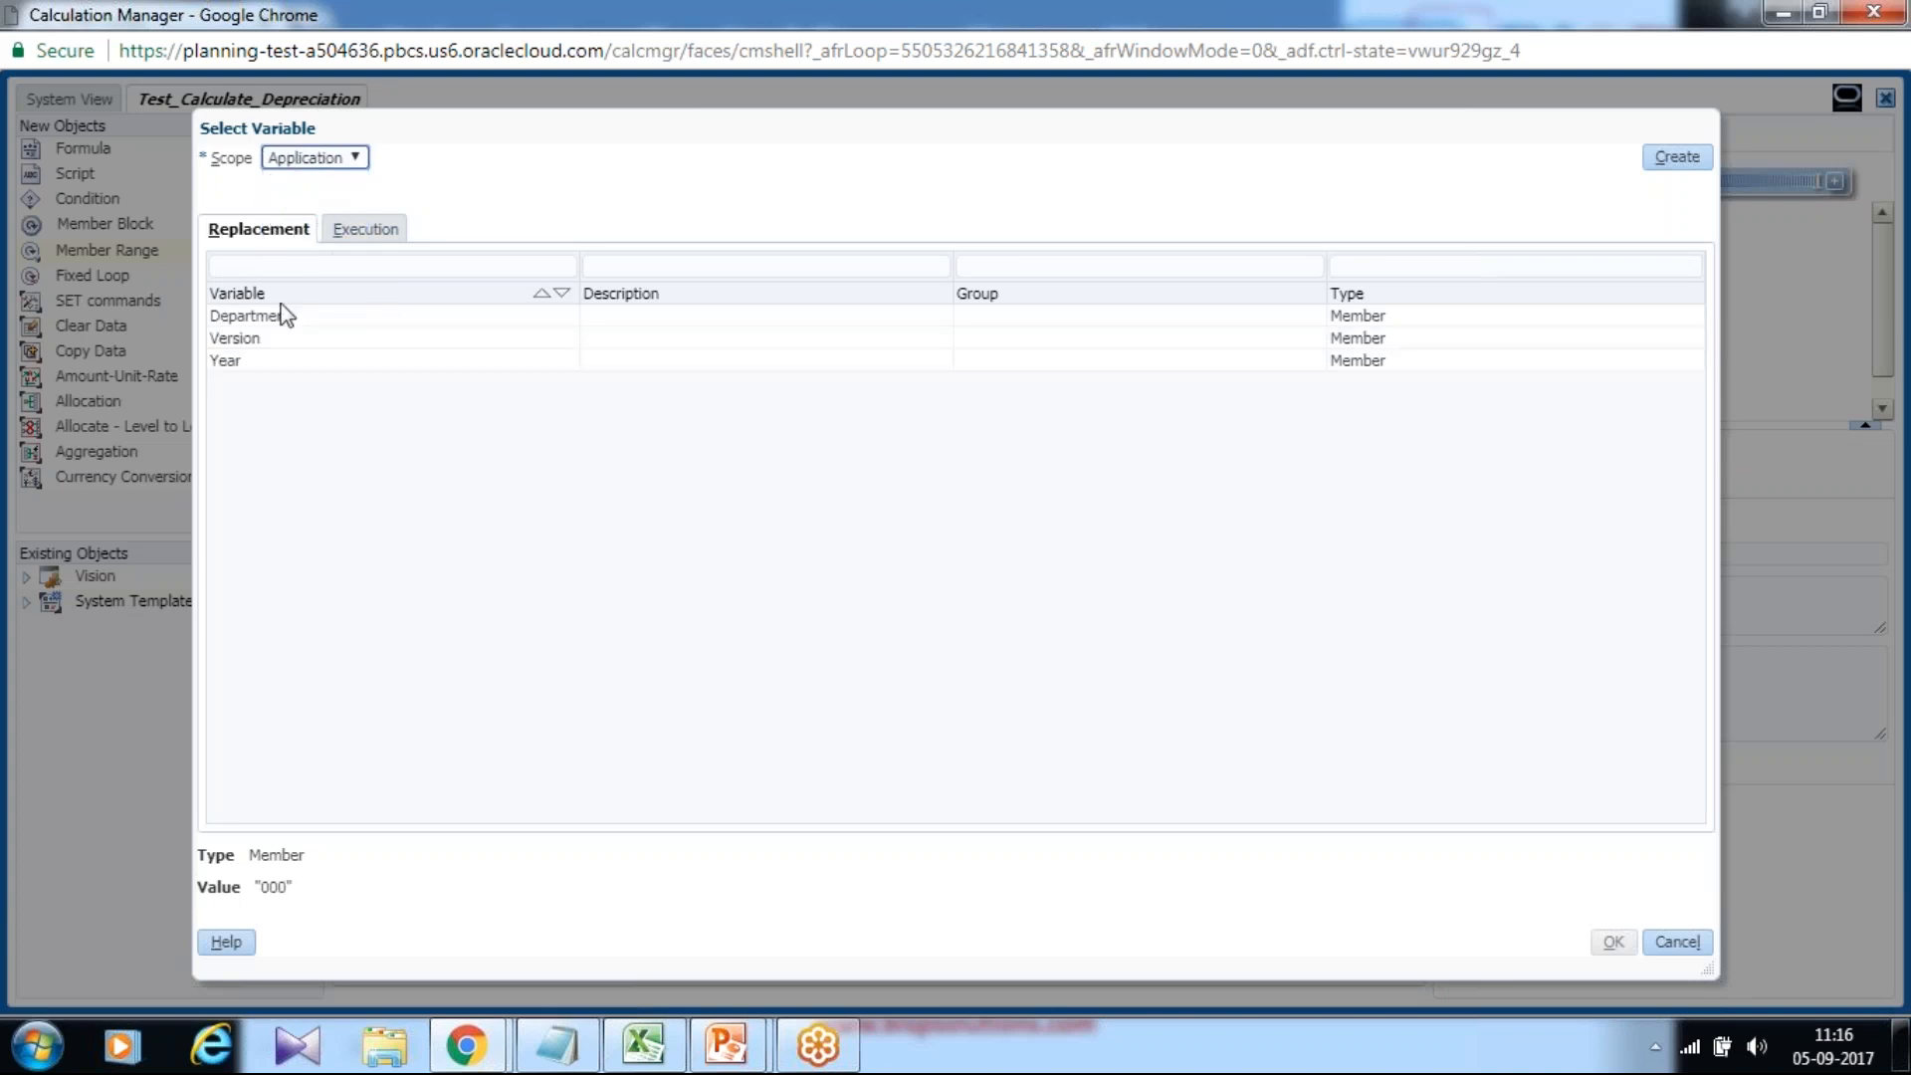
{"action": "left_click", "coordinate": [247, 361]}
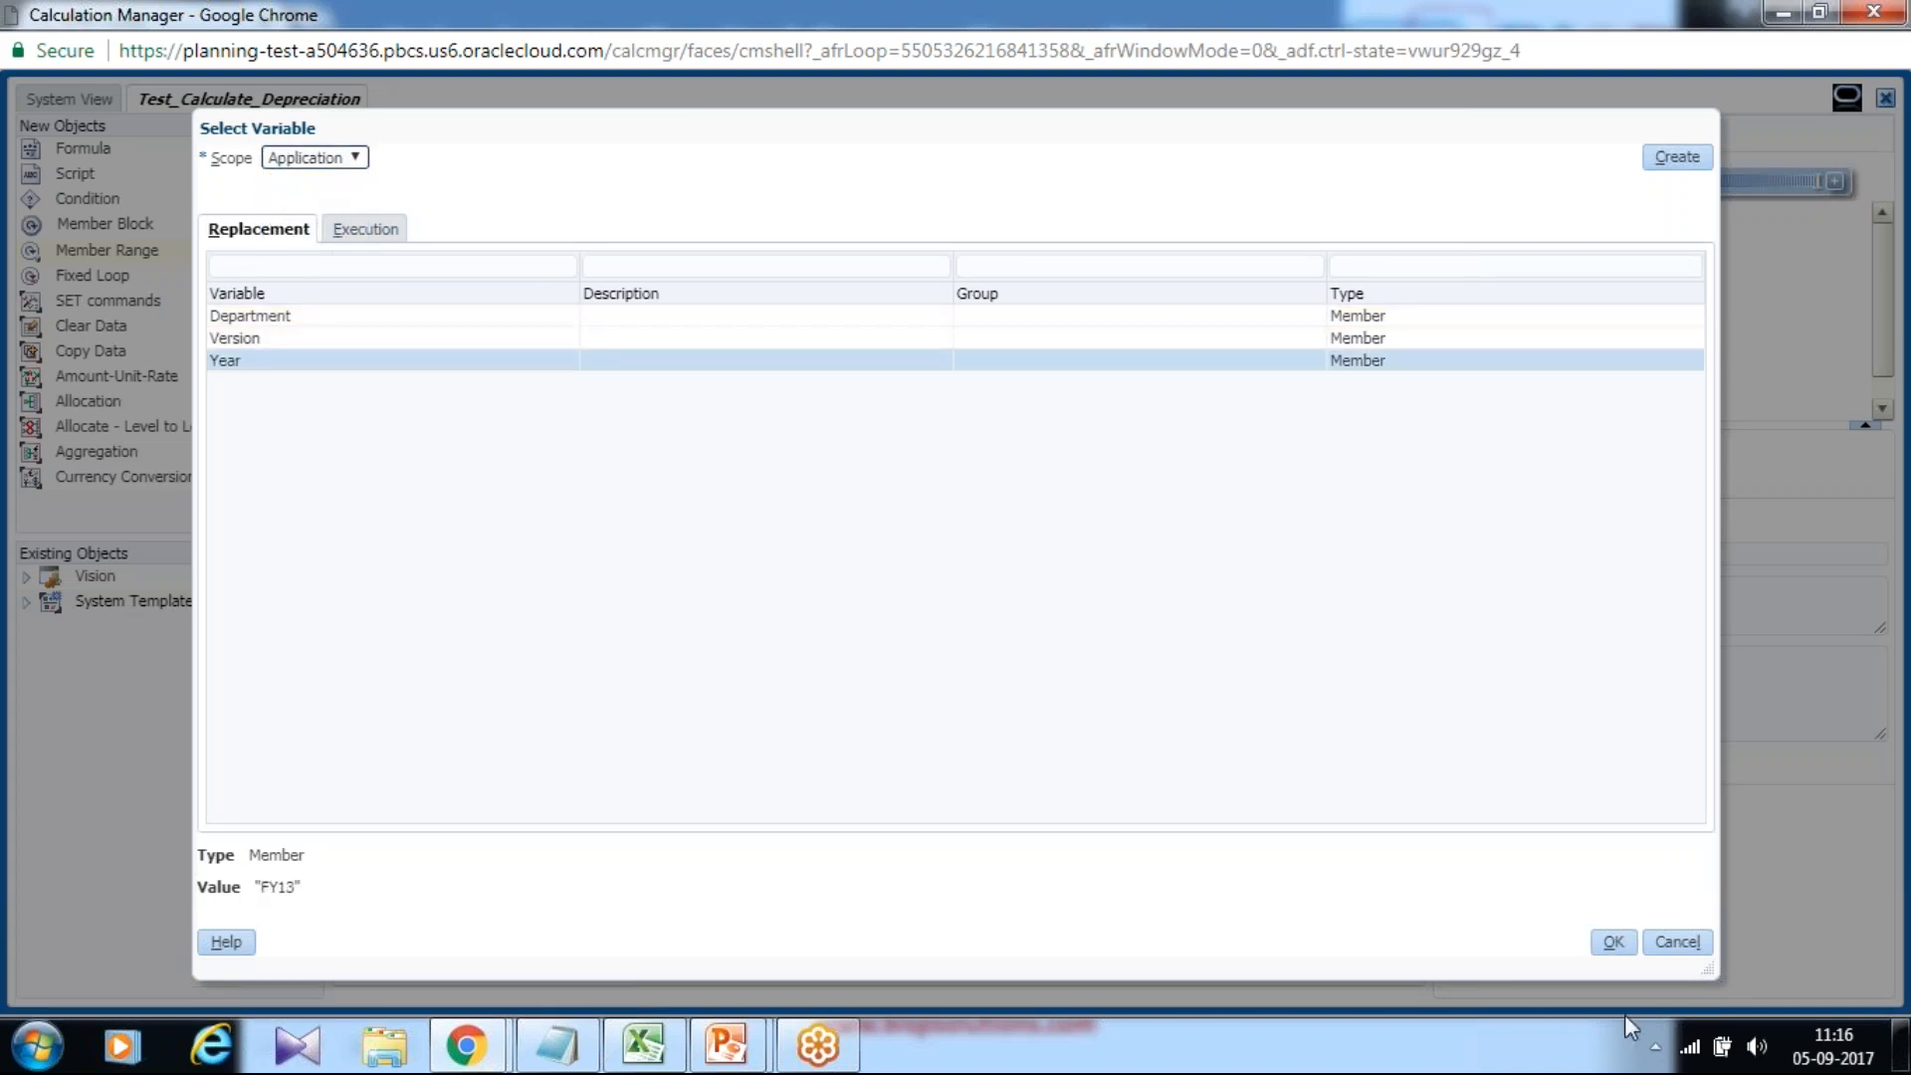
{"action": "left_click", "coordinate": [1611, 942]}
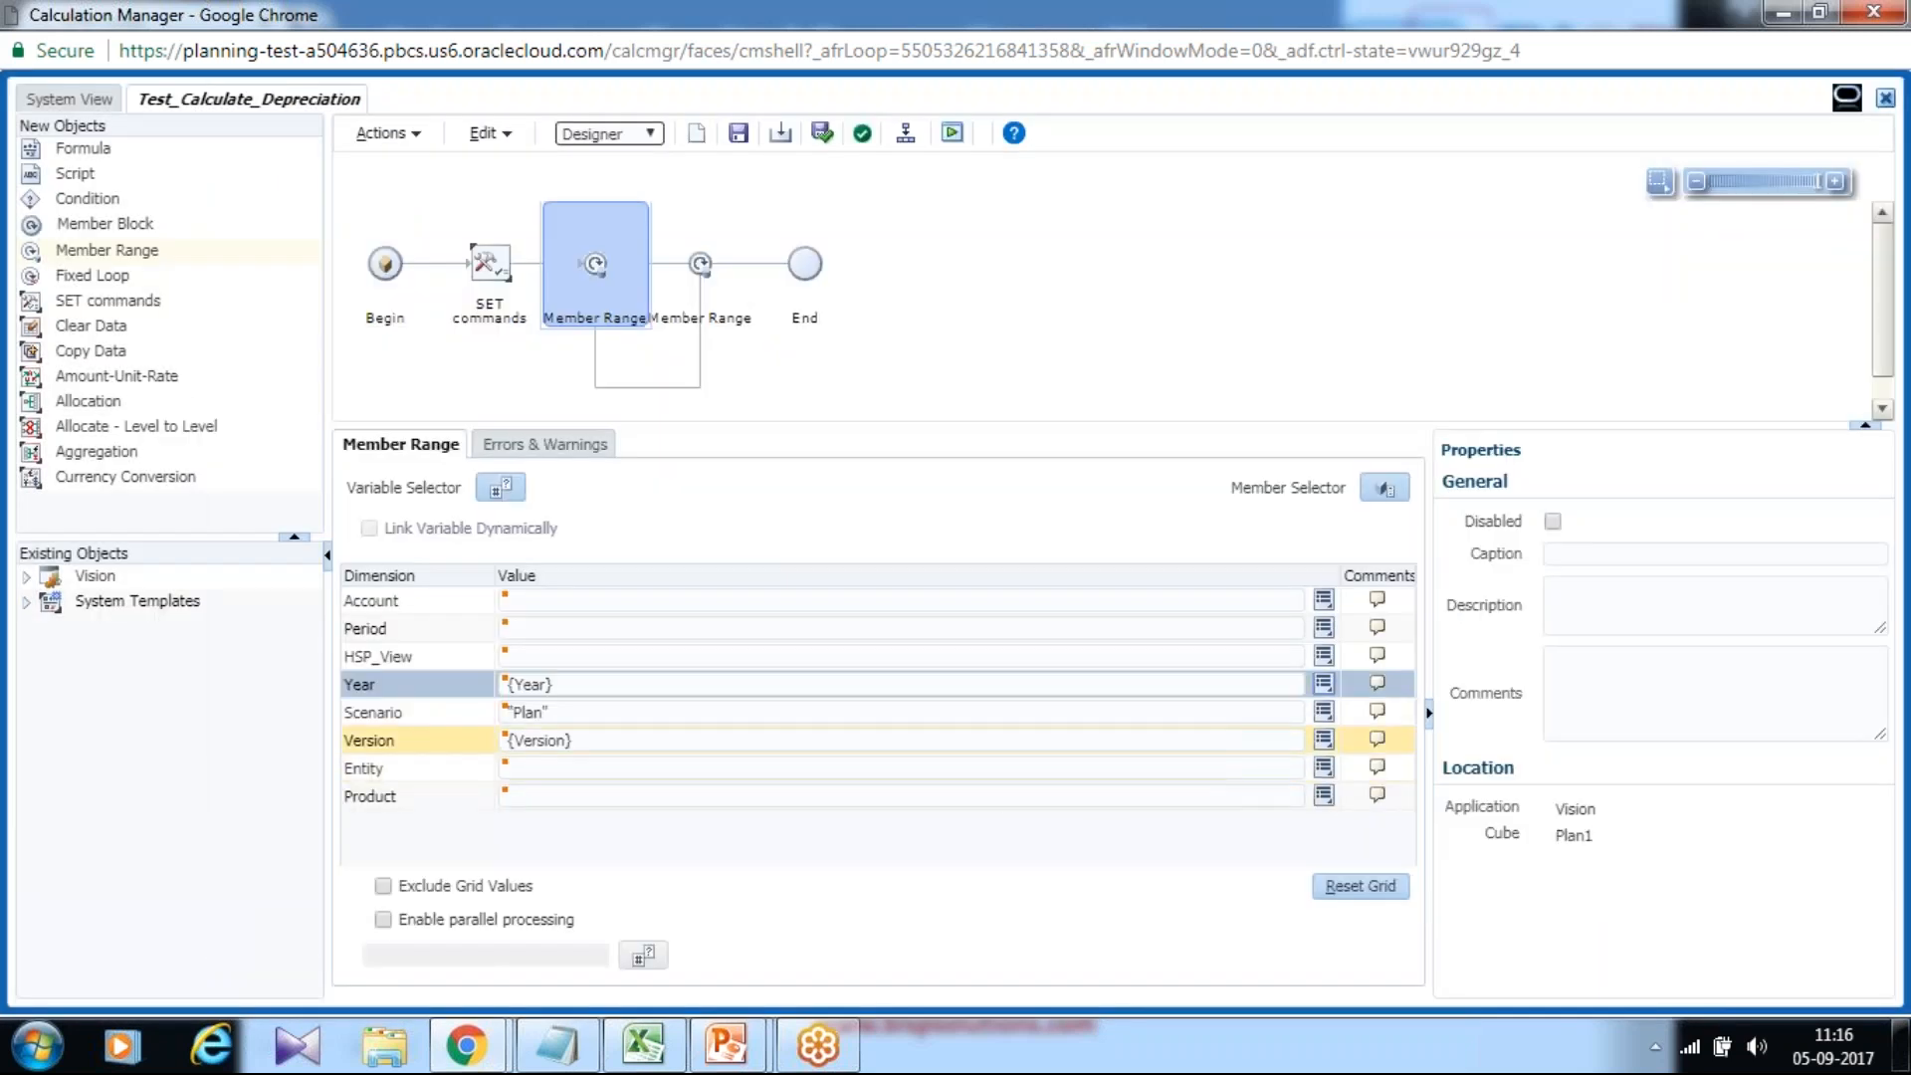
{"action": "left_click", "coordinate": [748, 143]}
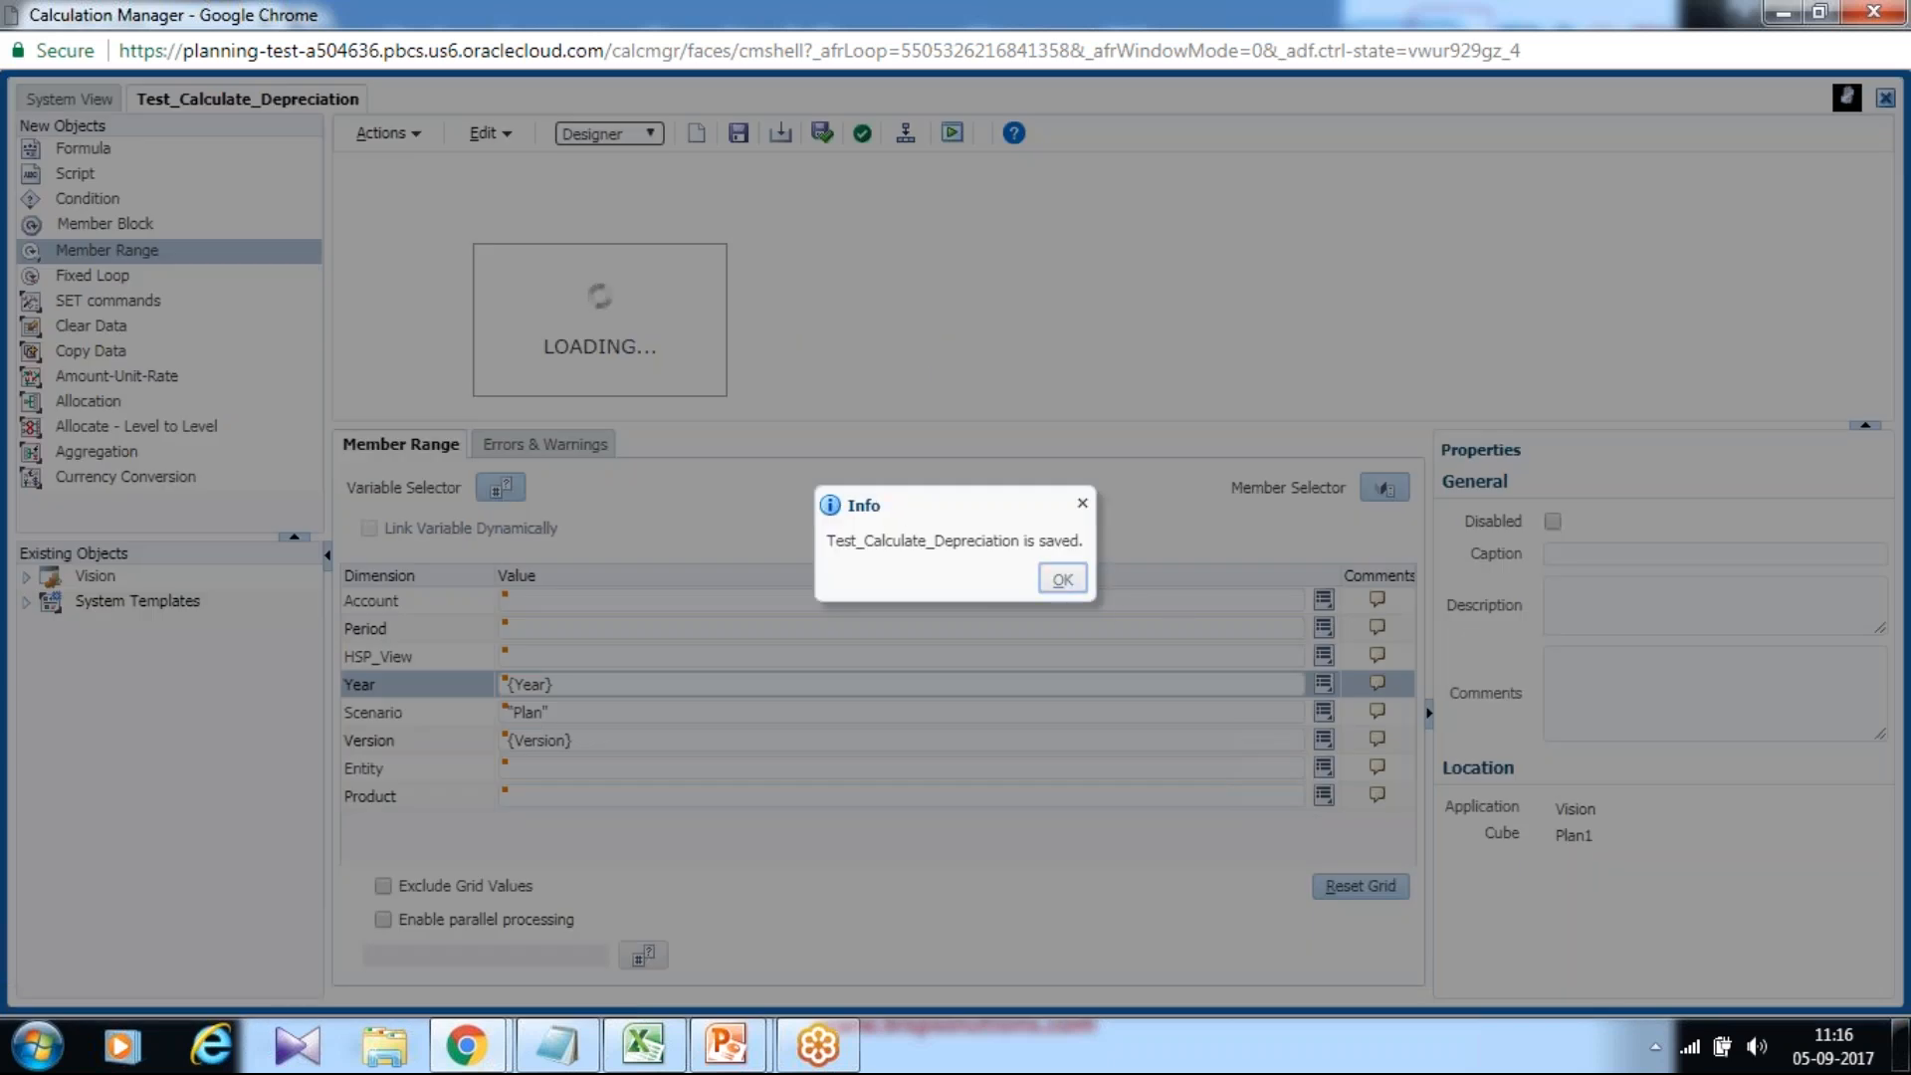
Drop a second Member Range inside the {Year}/Plan member range loop.
{"action": "left_click", "coordinate": [1063, 580]}
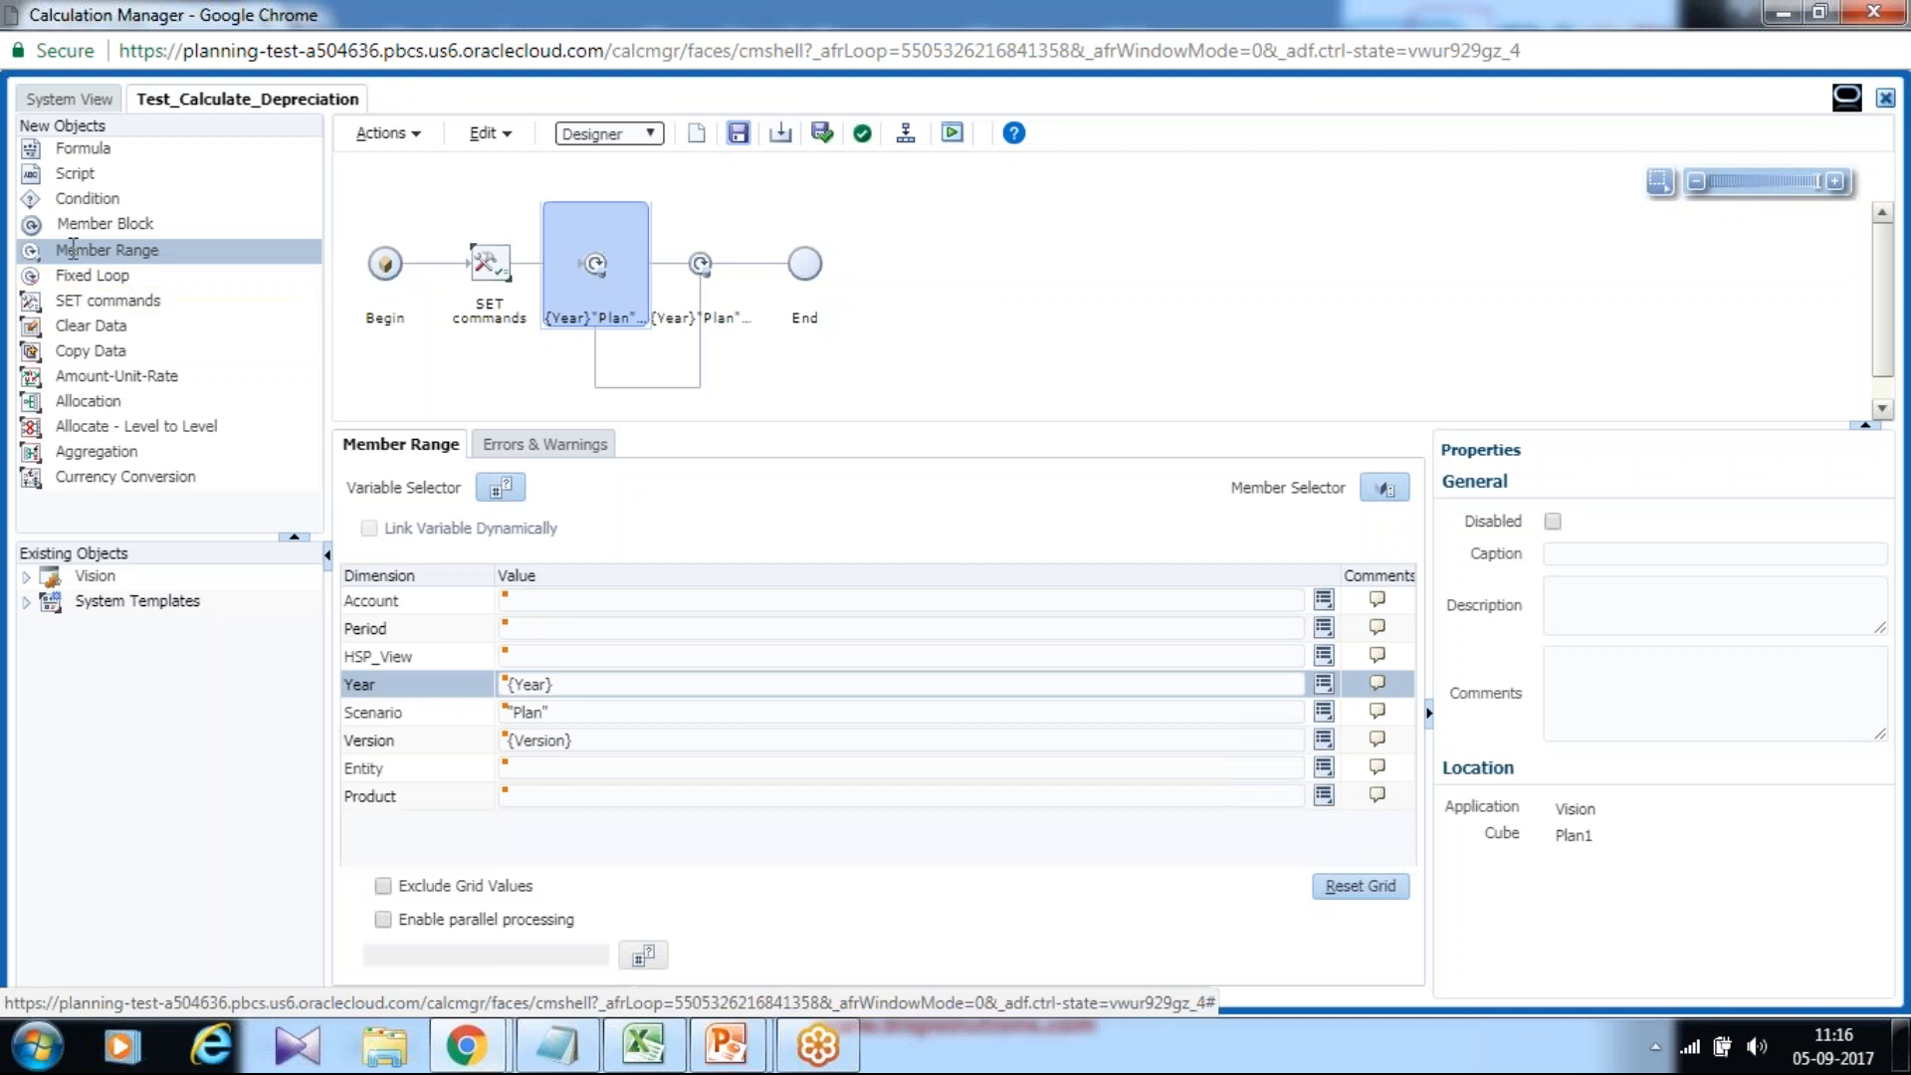
{"action": "left_click_drag", "start_coordinate": [66, 249], "coordinate": [671, 276]}
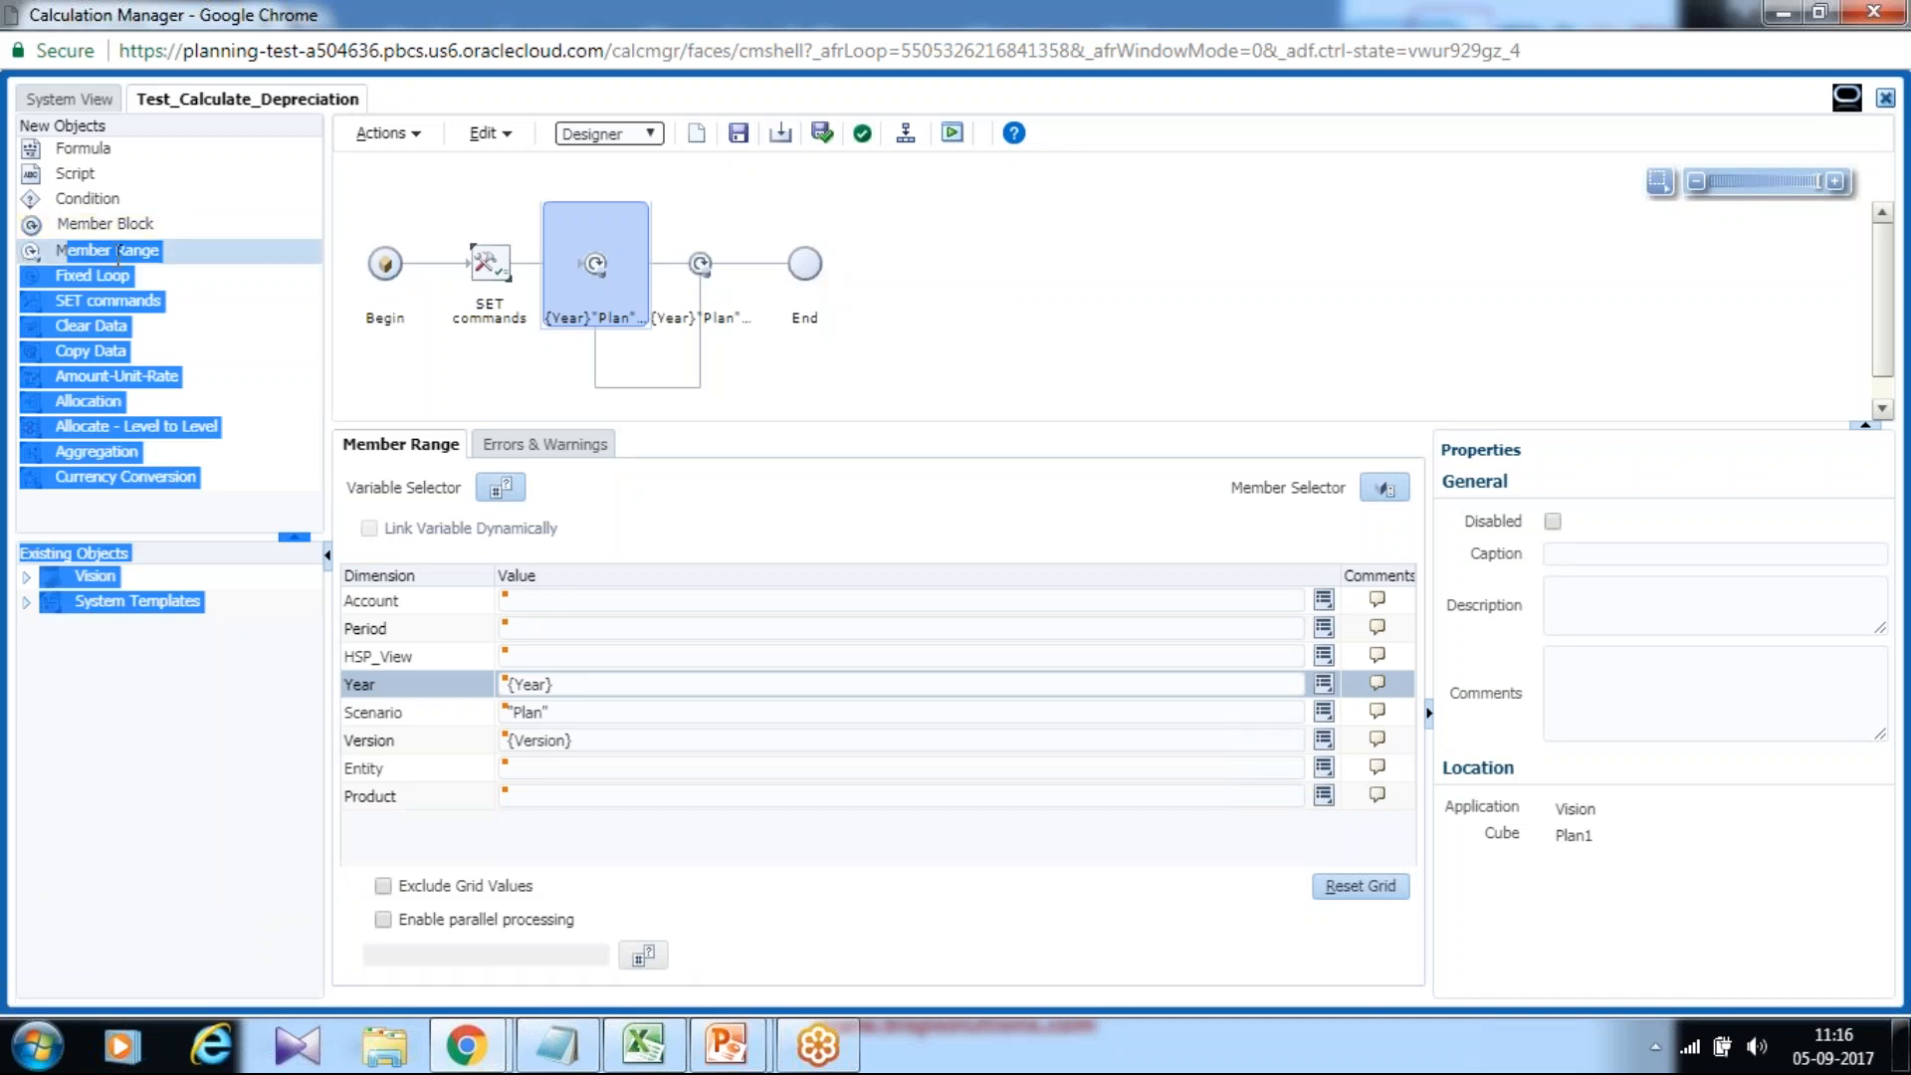
{"action": "left_click", "coordinate": [38, 252]}
{"action": "left_click_drag", "start_coordinate": [39, 251], "coordinate": [681, 258]}
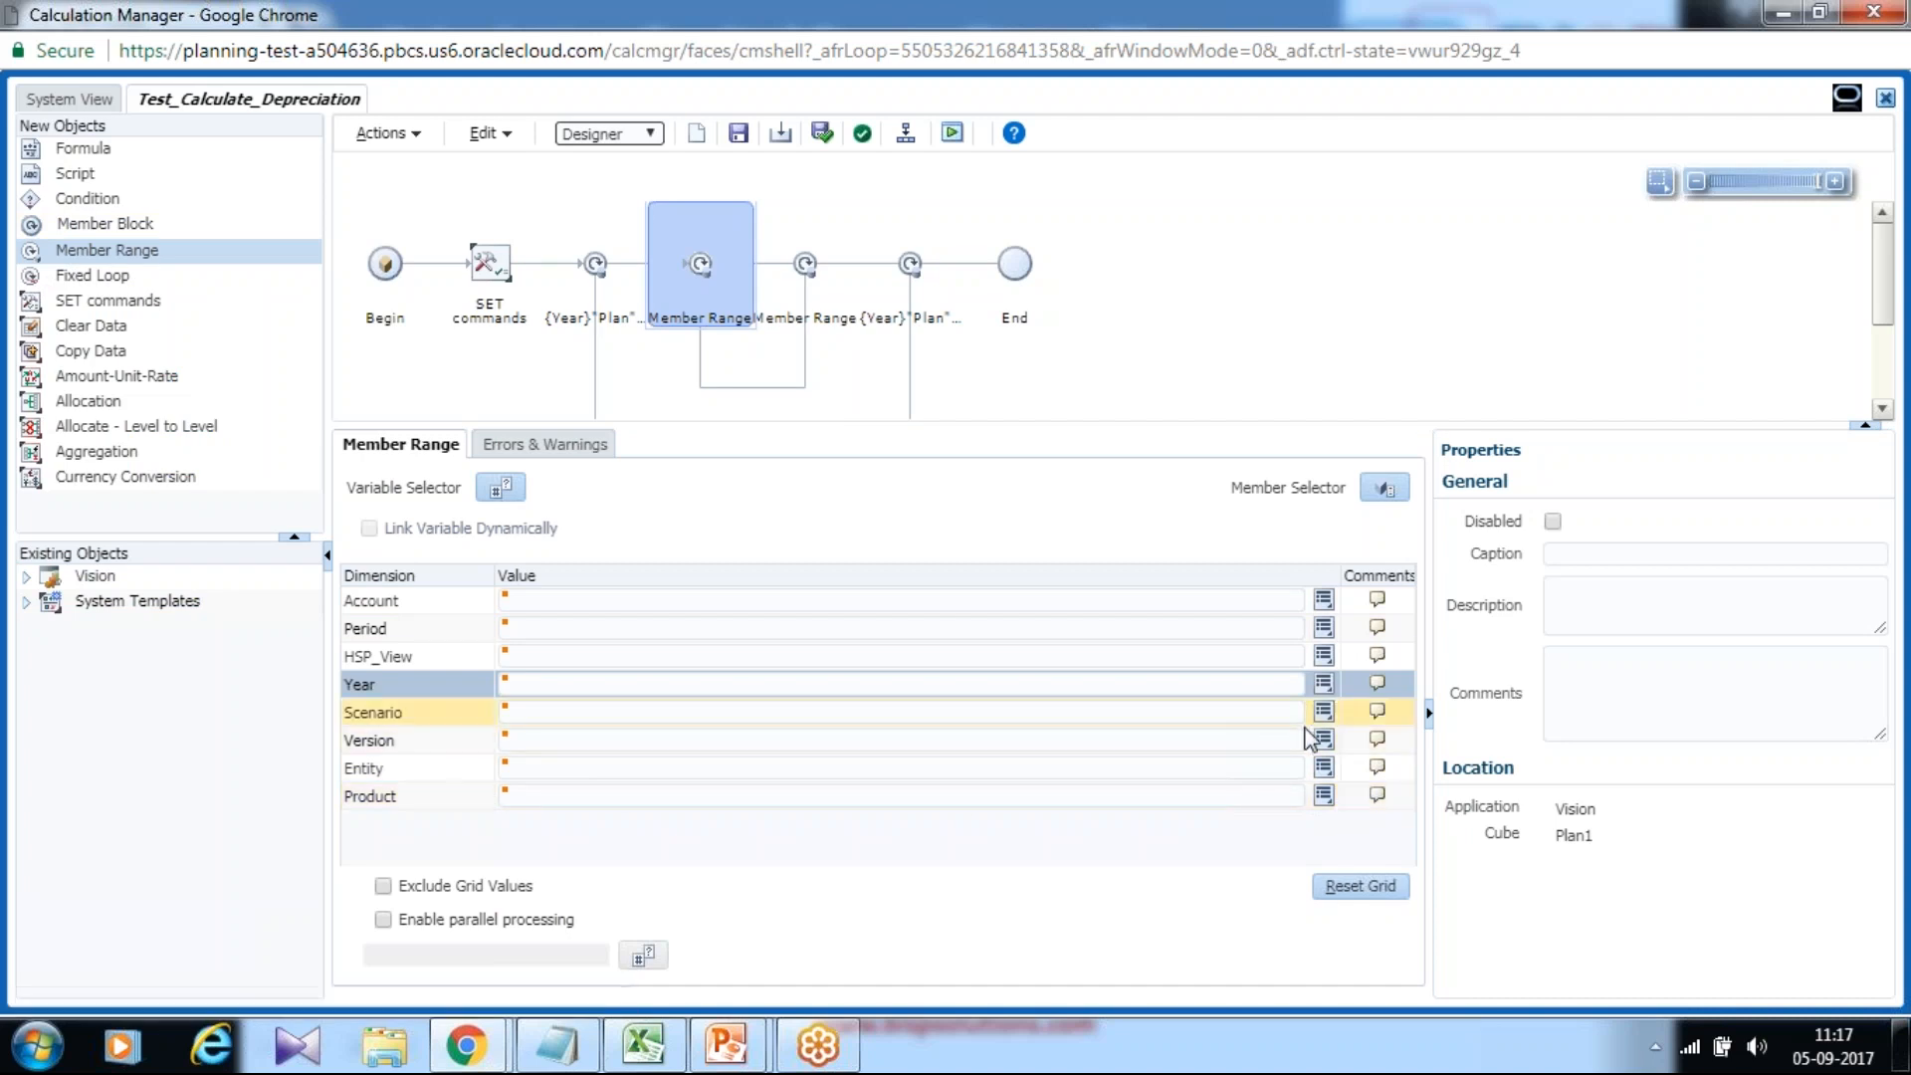
{"action": "left_click", "coordinate": [1325, 768]}
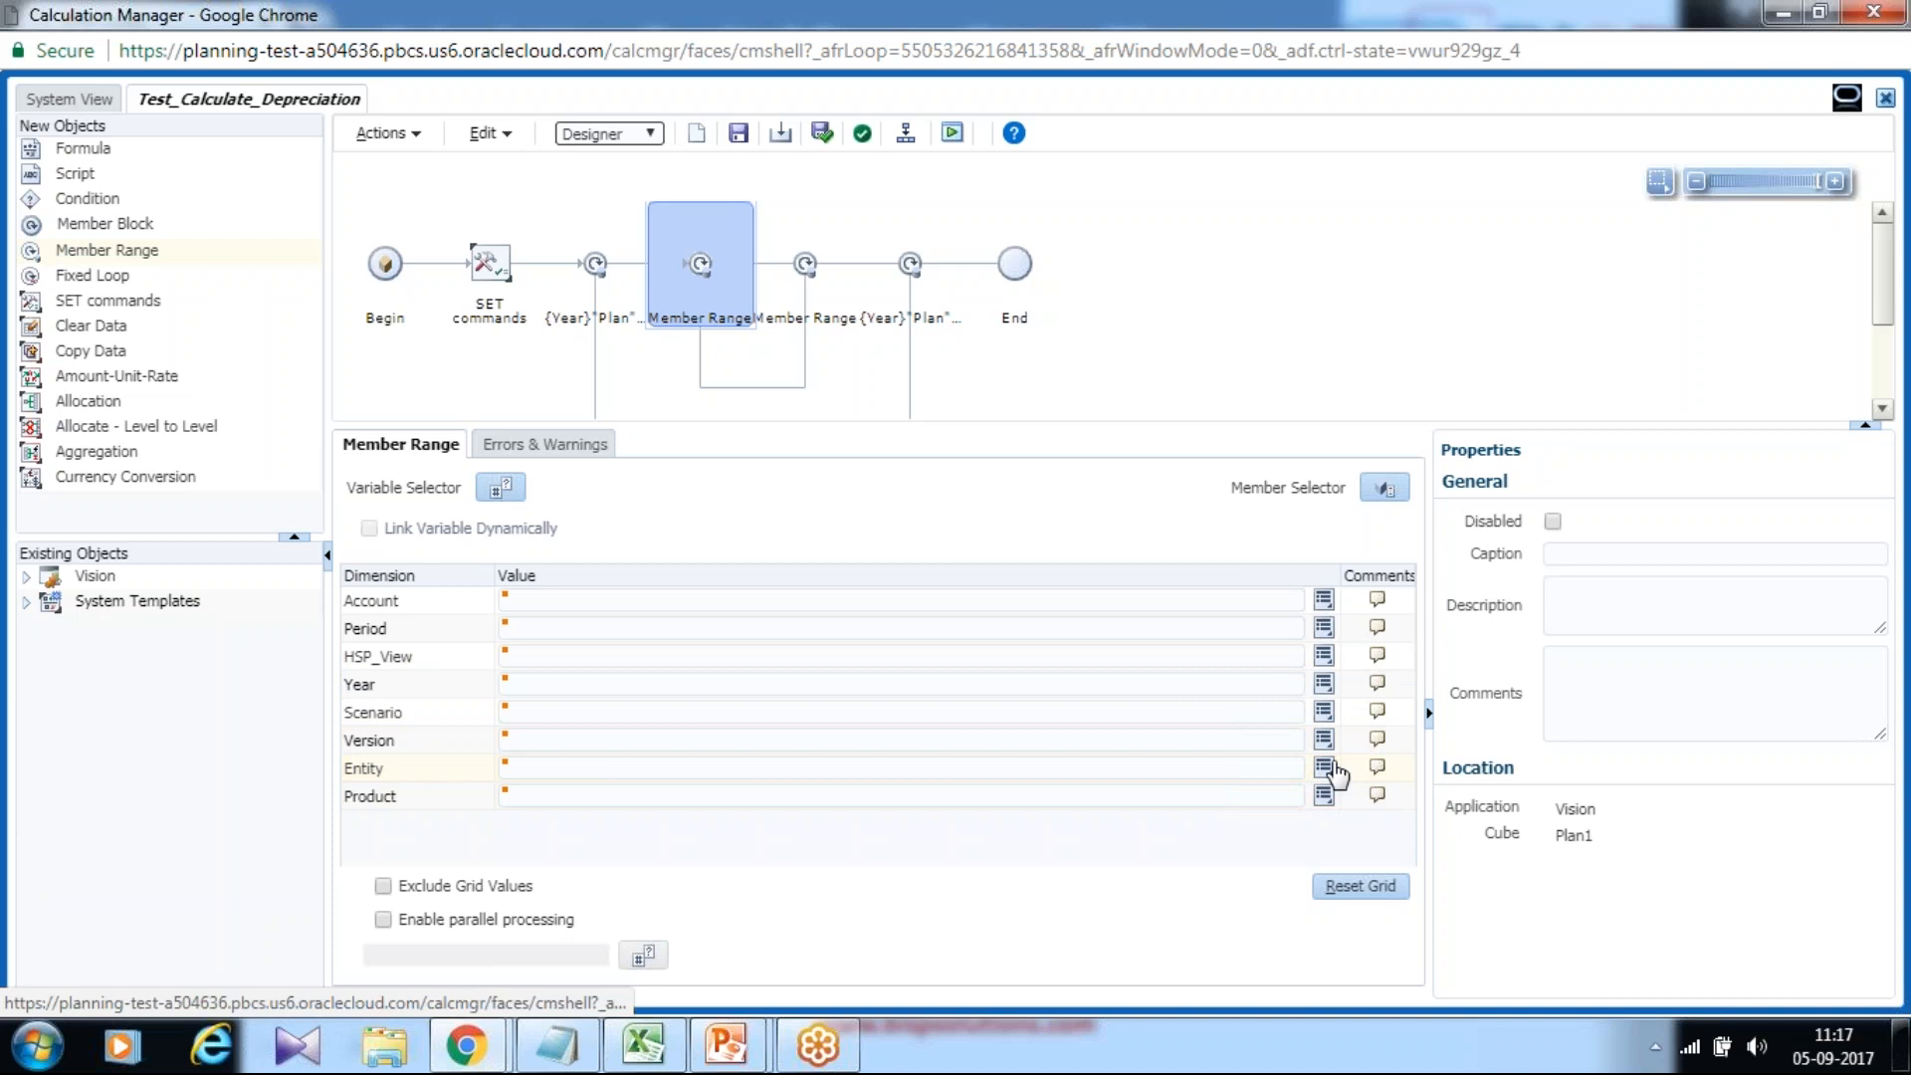
Set the nested range's Entity to the application-level {Department} variable.
{"action": "left_click", "coordinate": [1361, 673]}
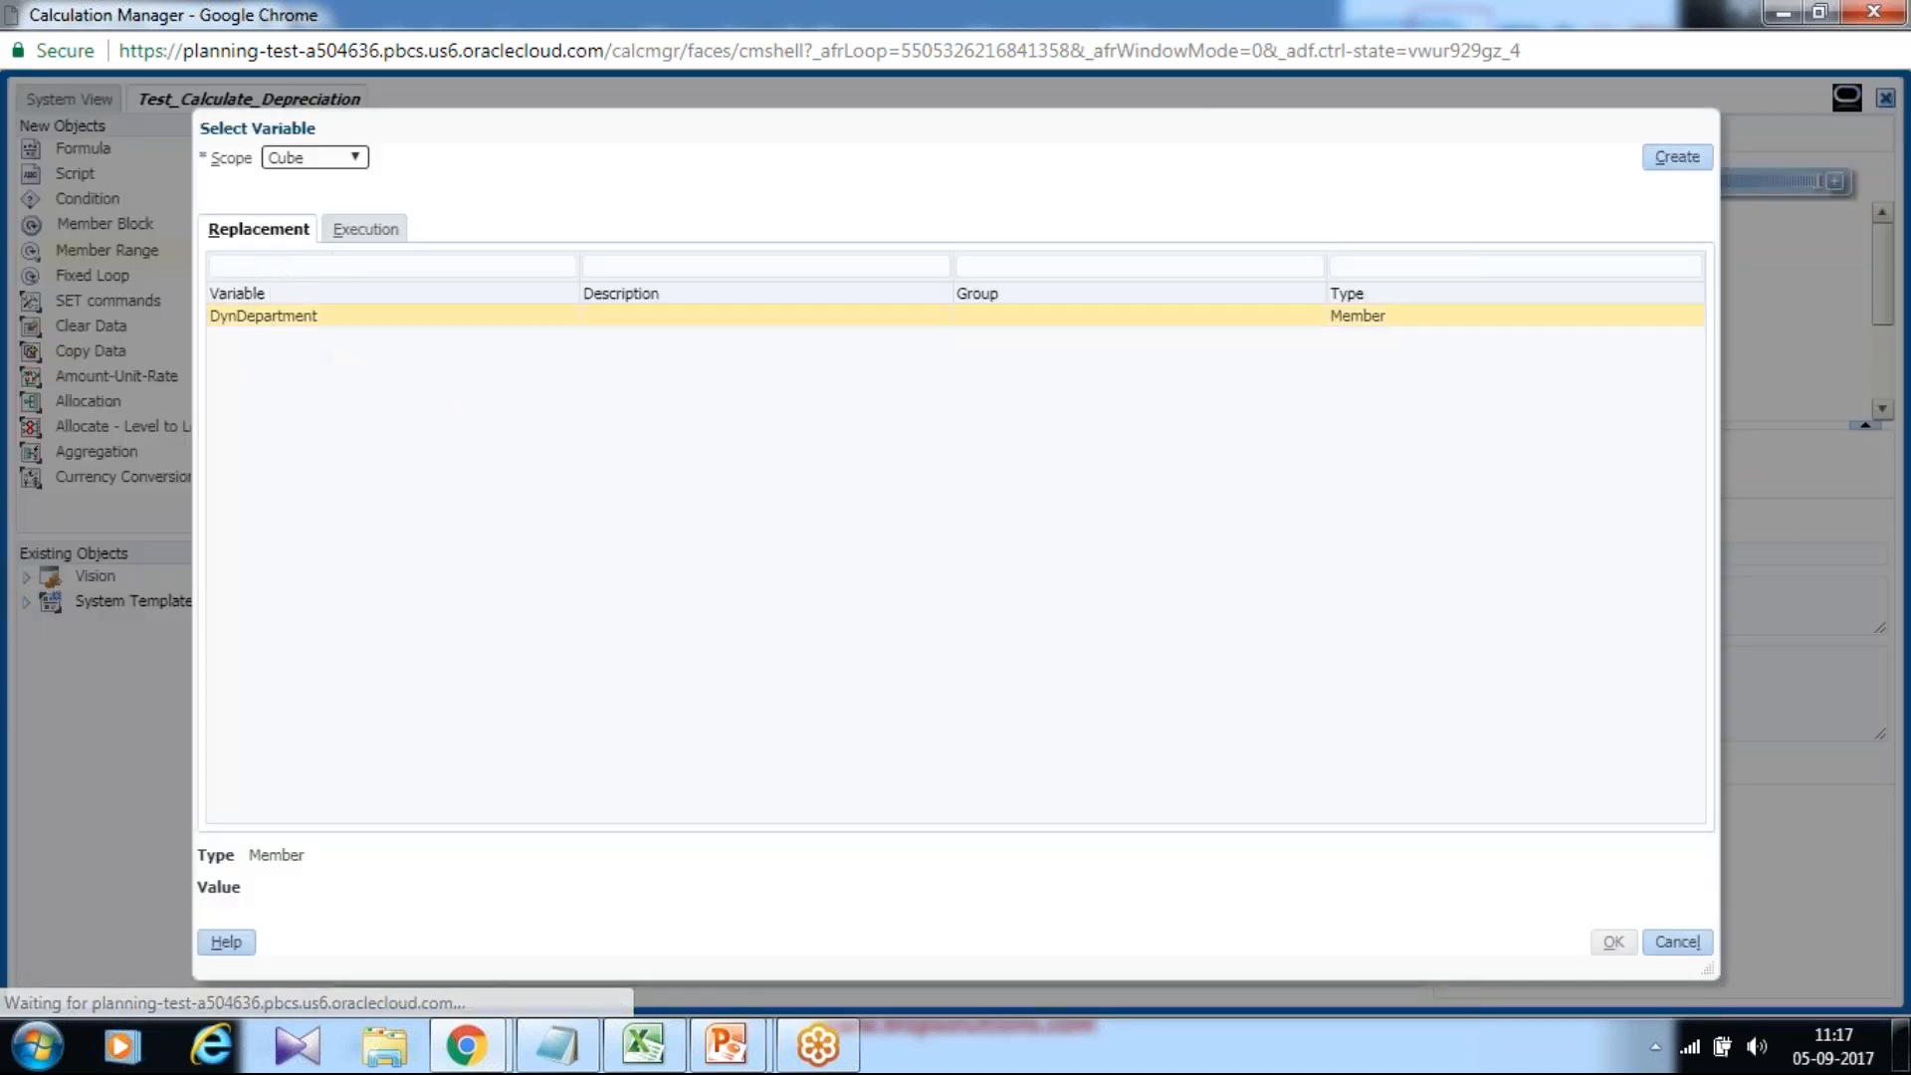
{"action": "left_click", "coordinate": [315, 159]}
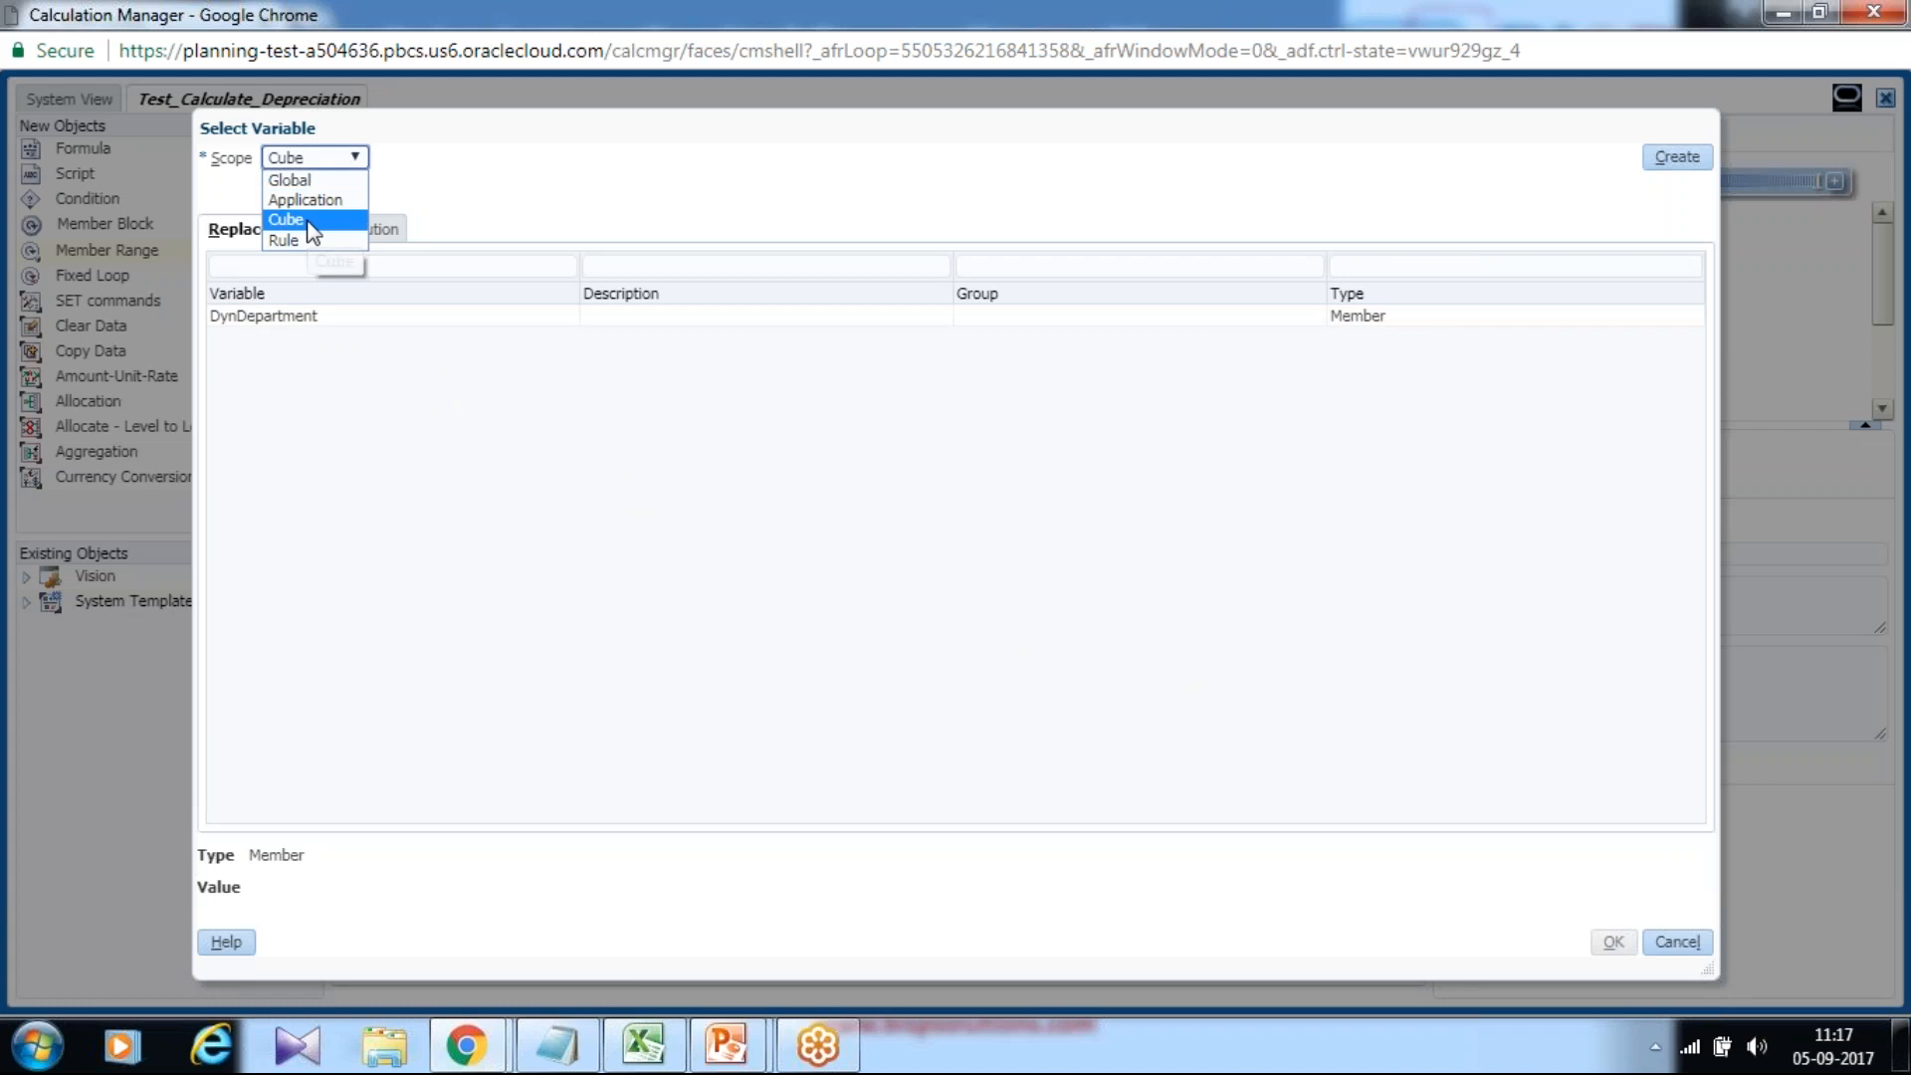
{"action": "left_click", "coordinate": [307, 200]}
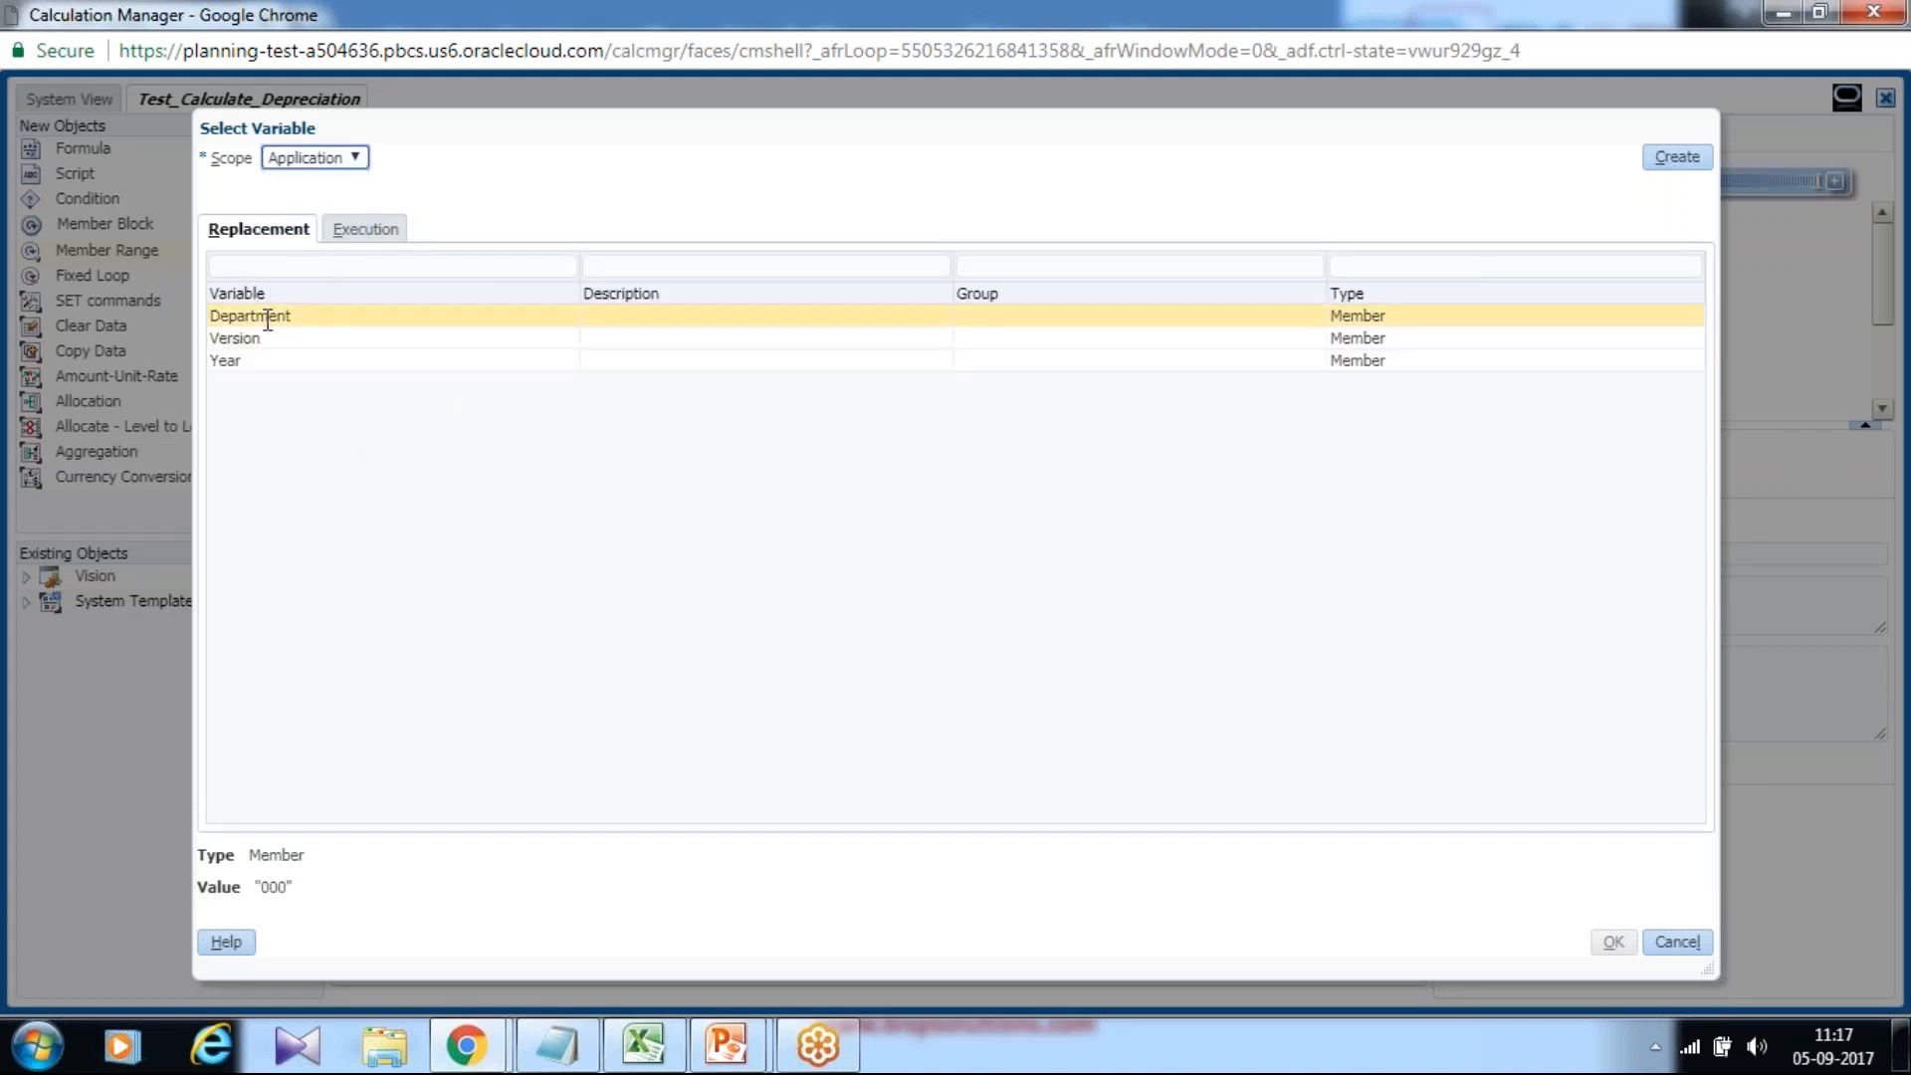
{"action": "left_click", "coordinate": [271, 315]}
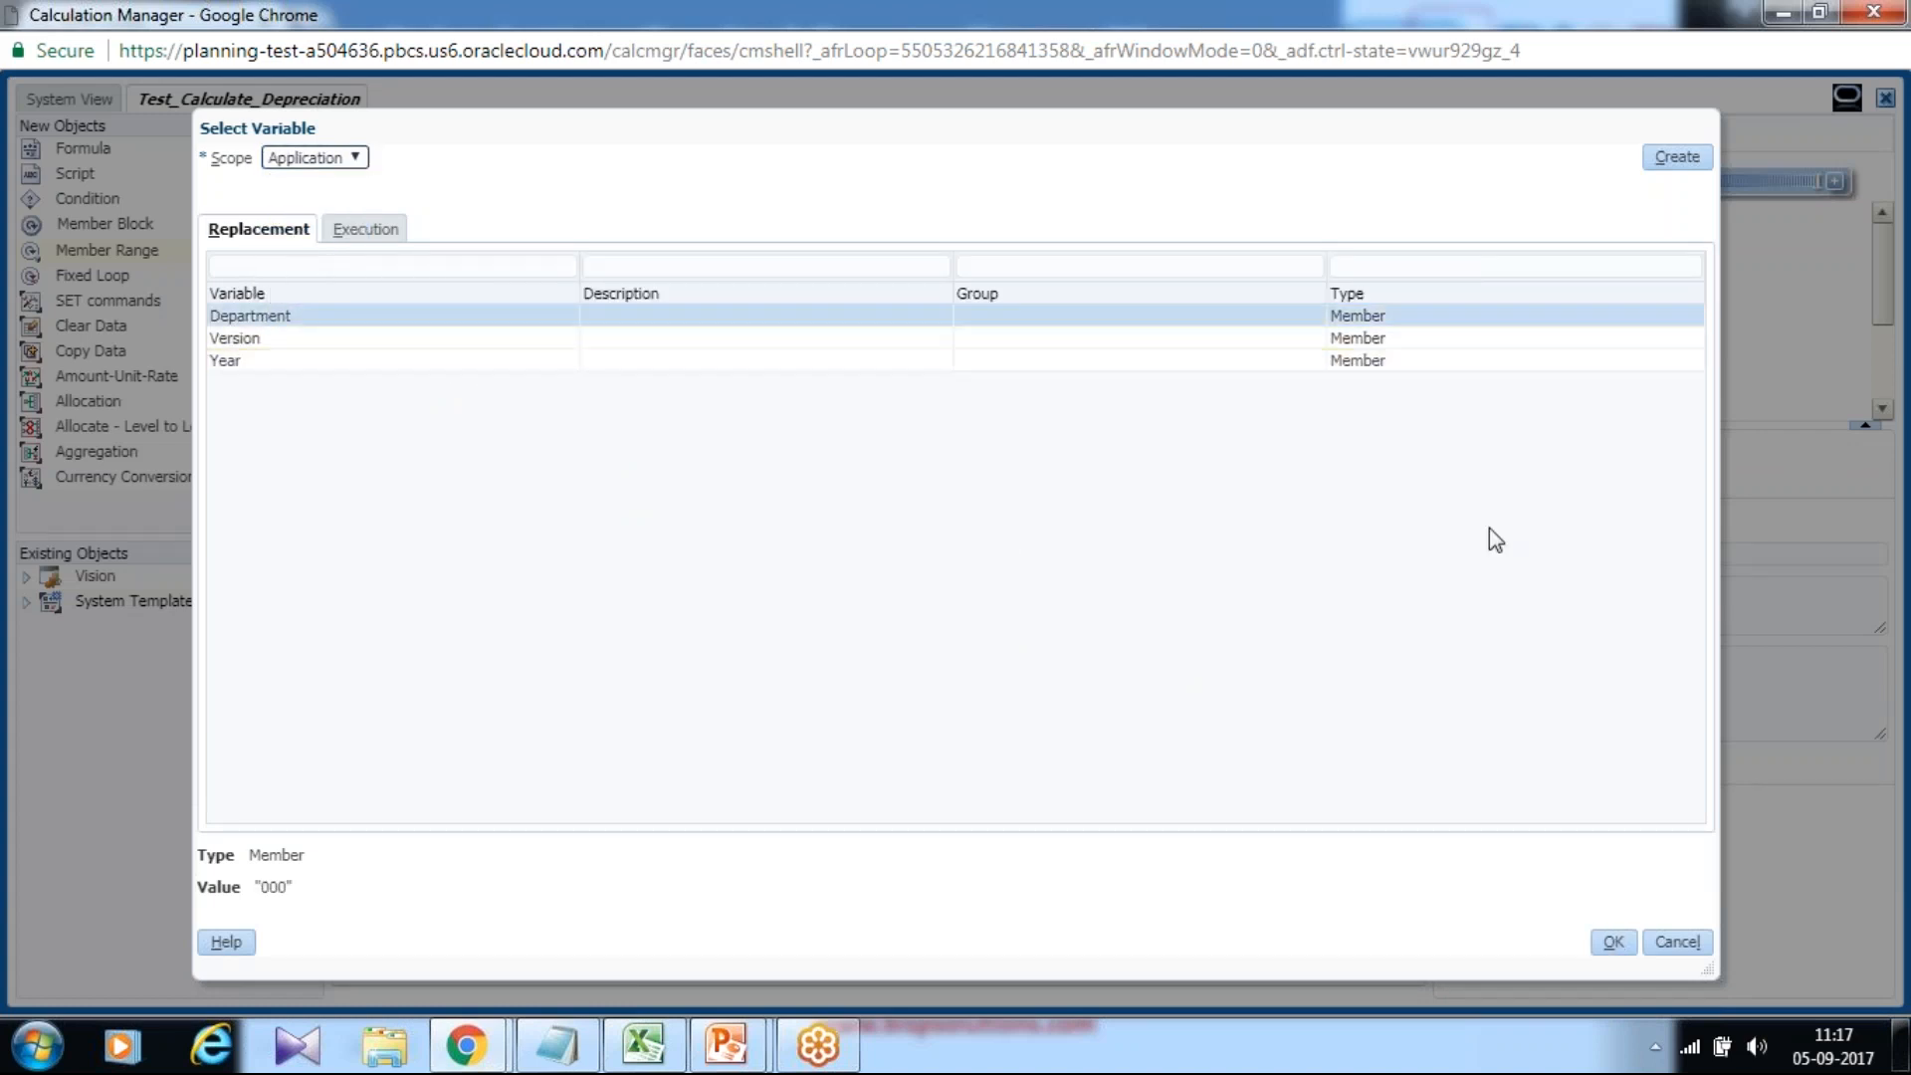
{"action": "left_click", "coordinate": [1614, 941]}
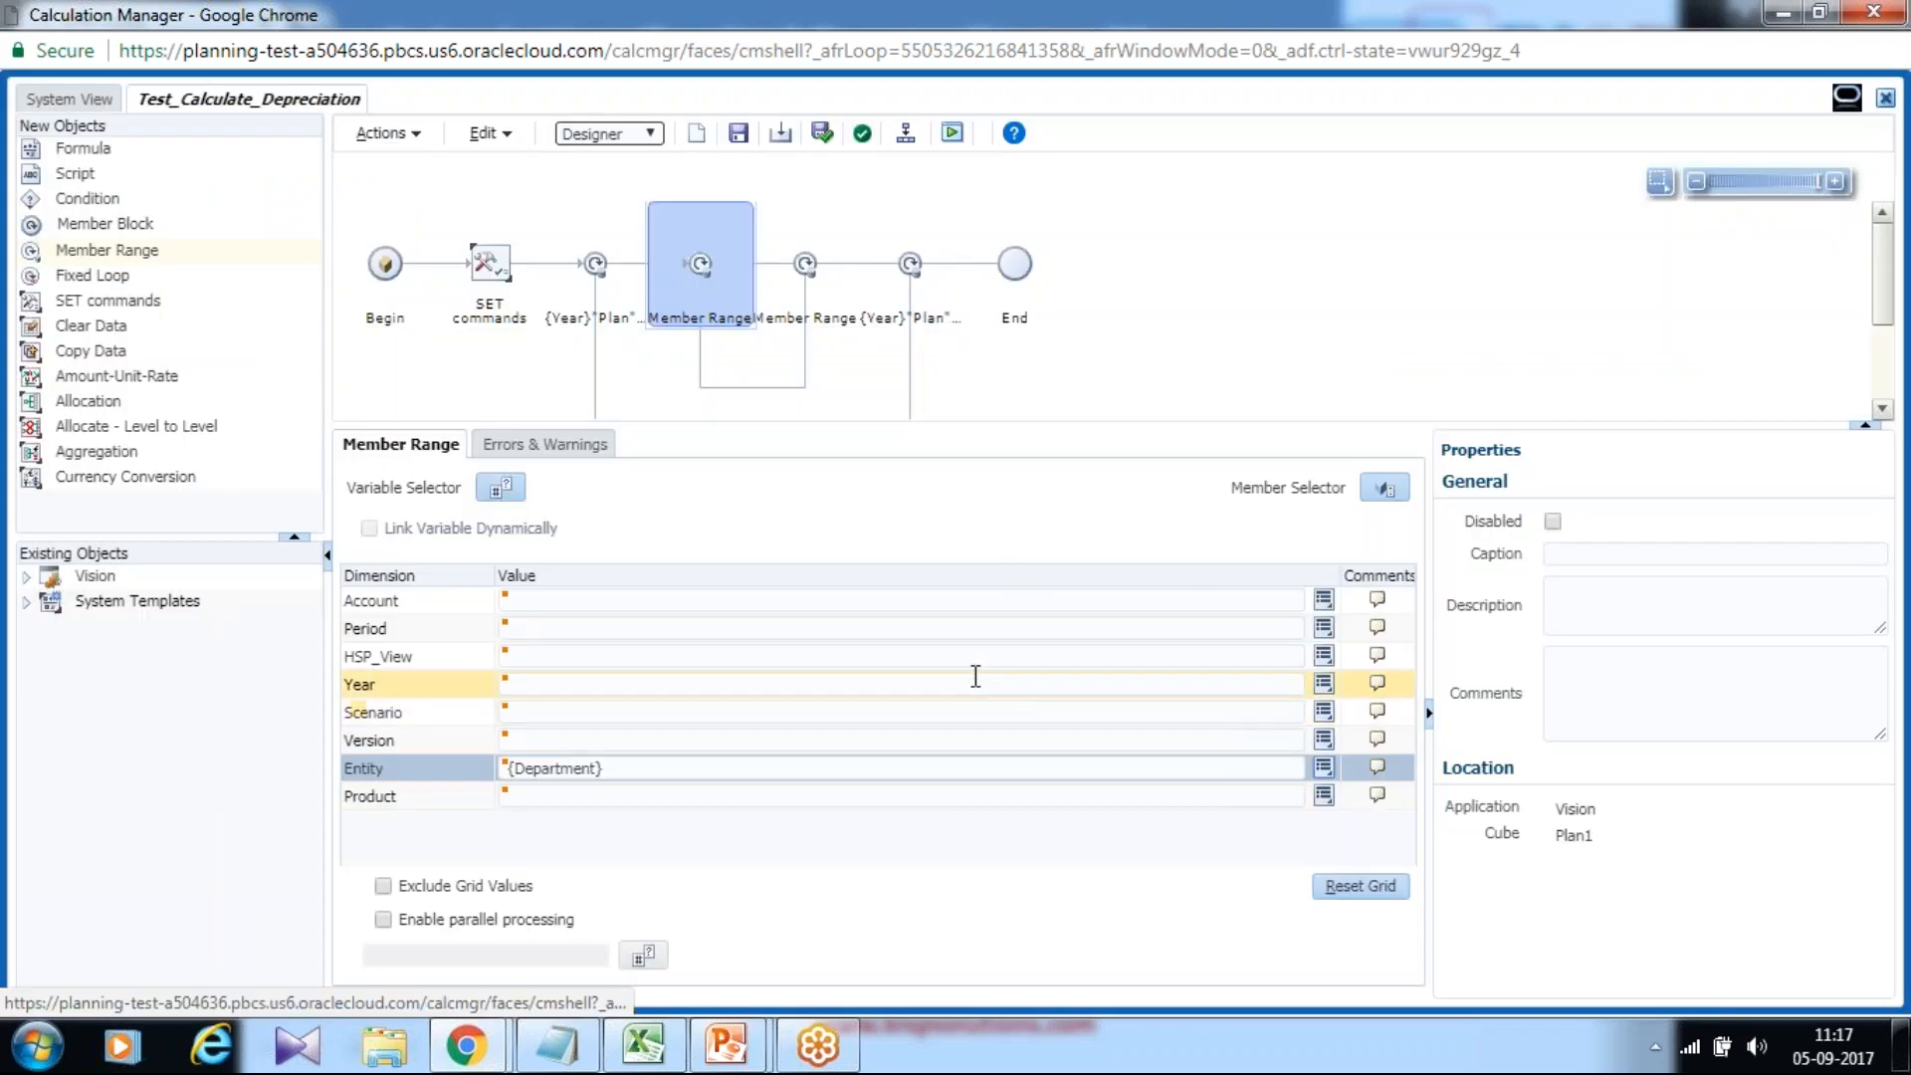
Set Product to the P_000 member and save Test_Calculate_Depreciation.
{"action": "left_click", "coordinate": [1171, 796]}
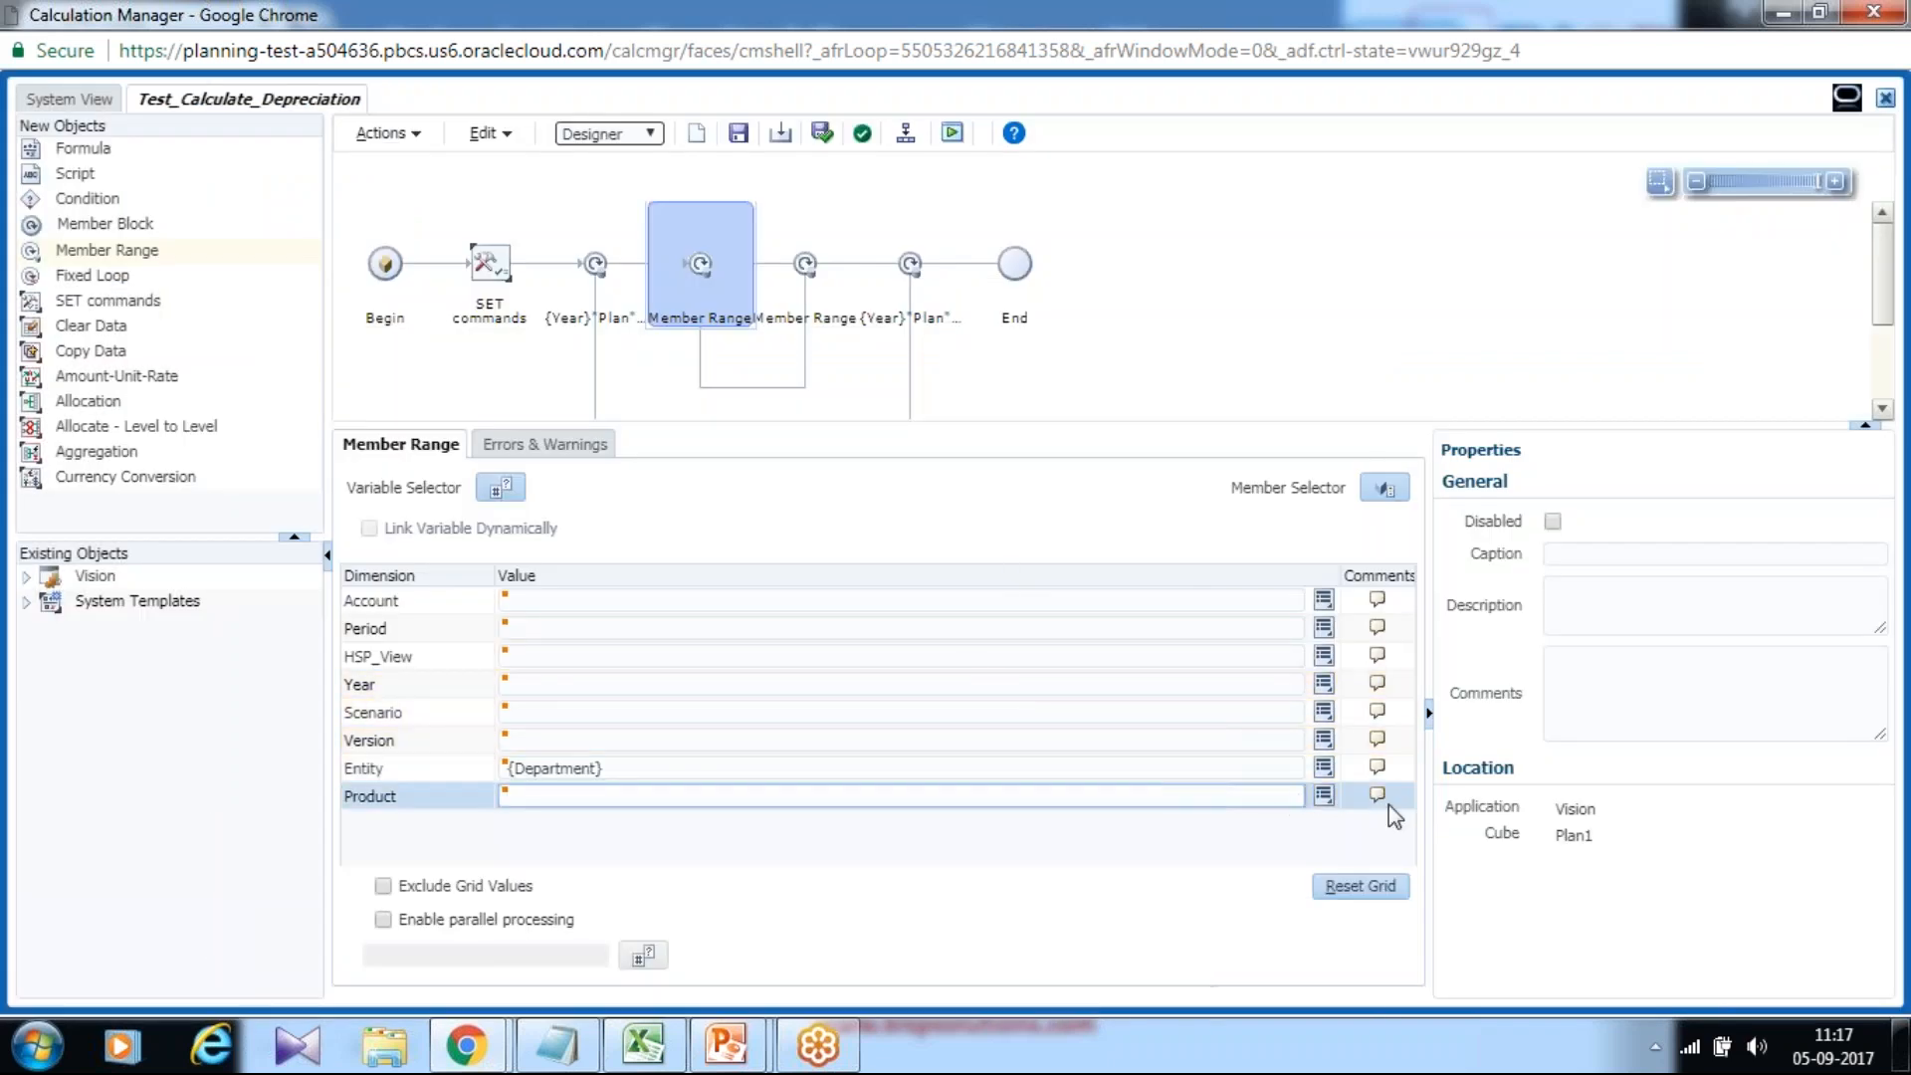
{"action": "left_click", "coordinate": [1322, 795]}
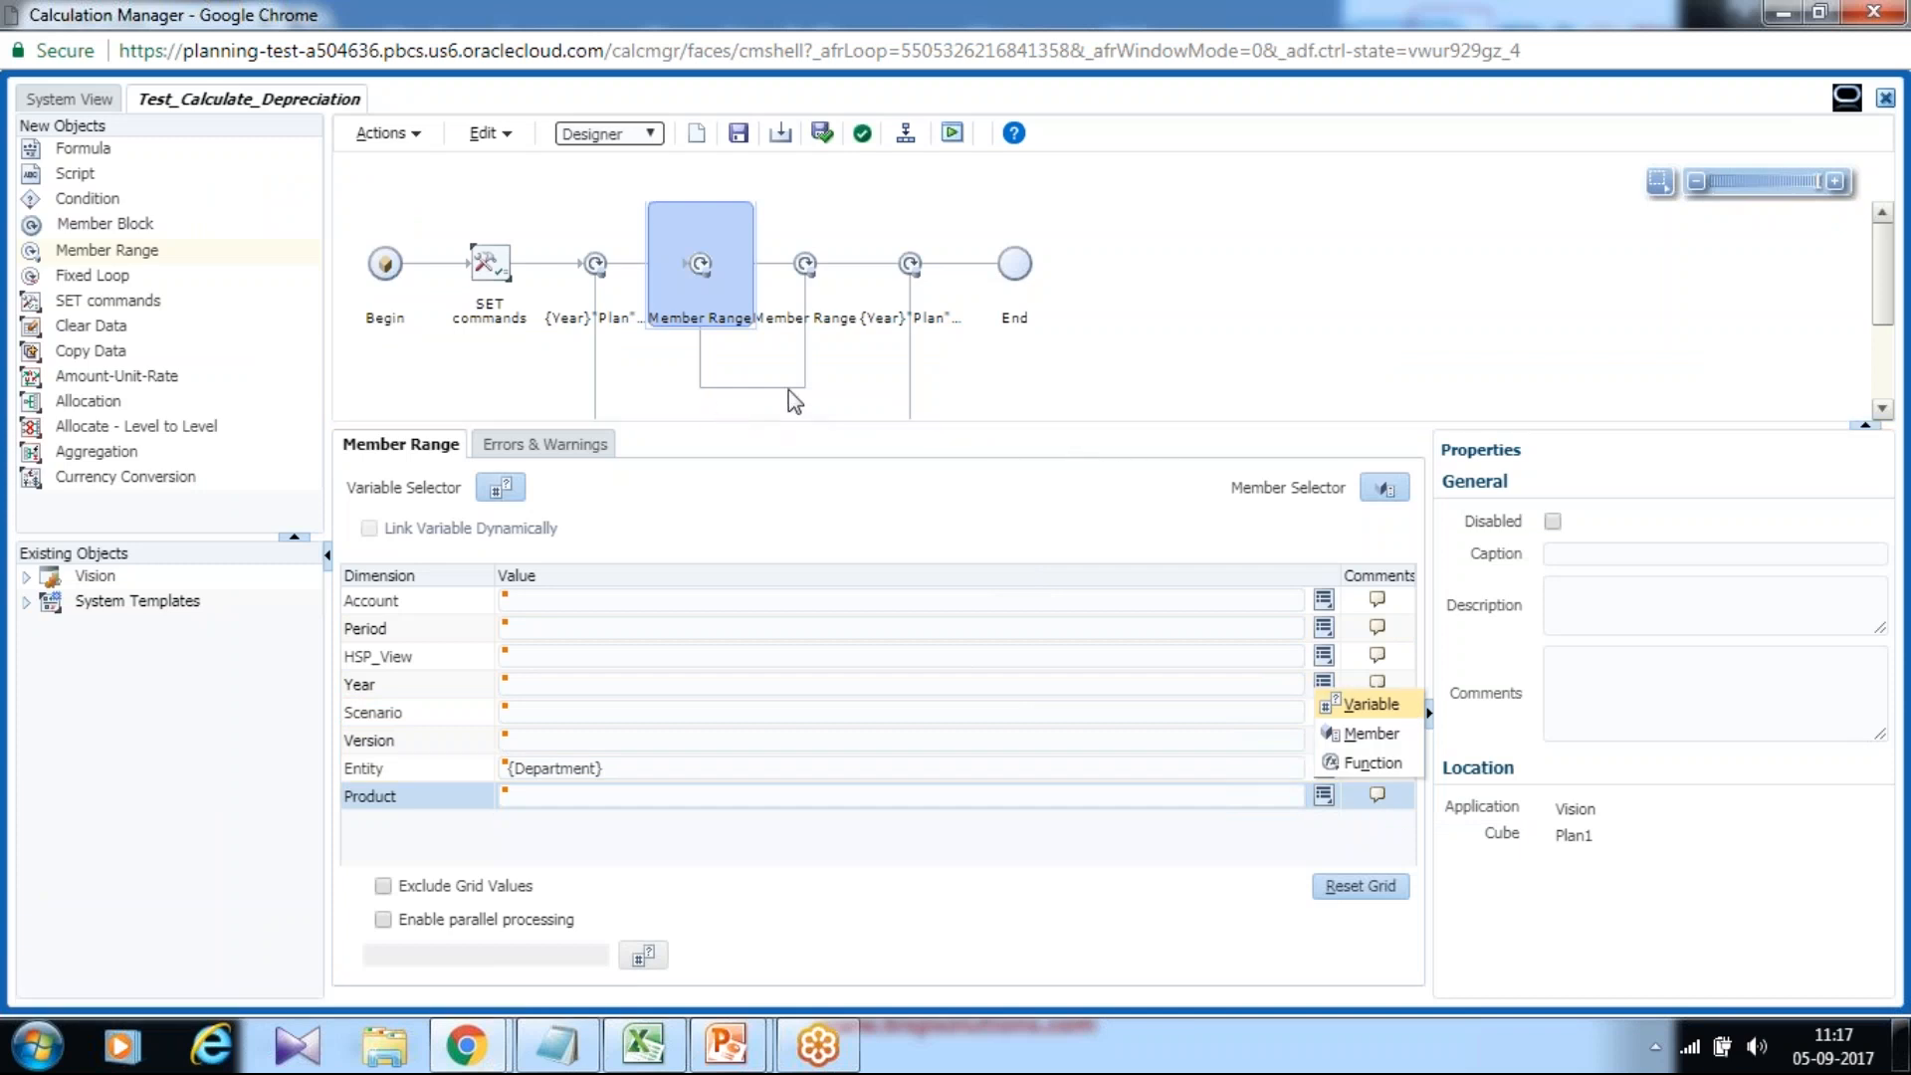
{"action": "left_click", "coordinate": [1374, 707]}
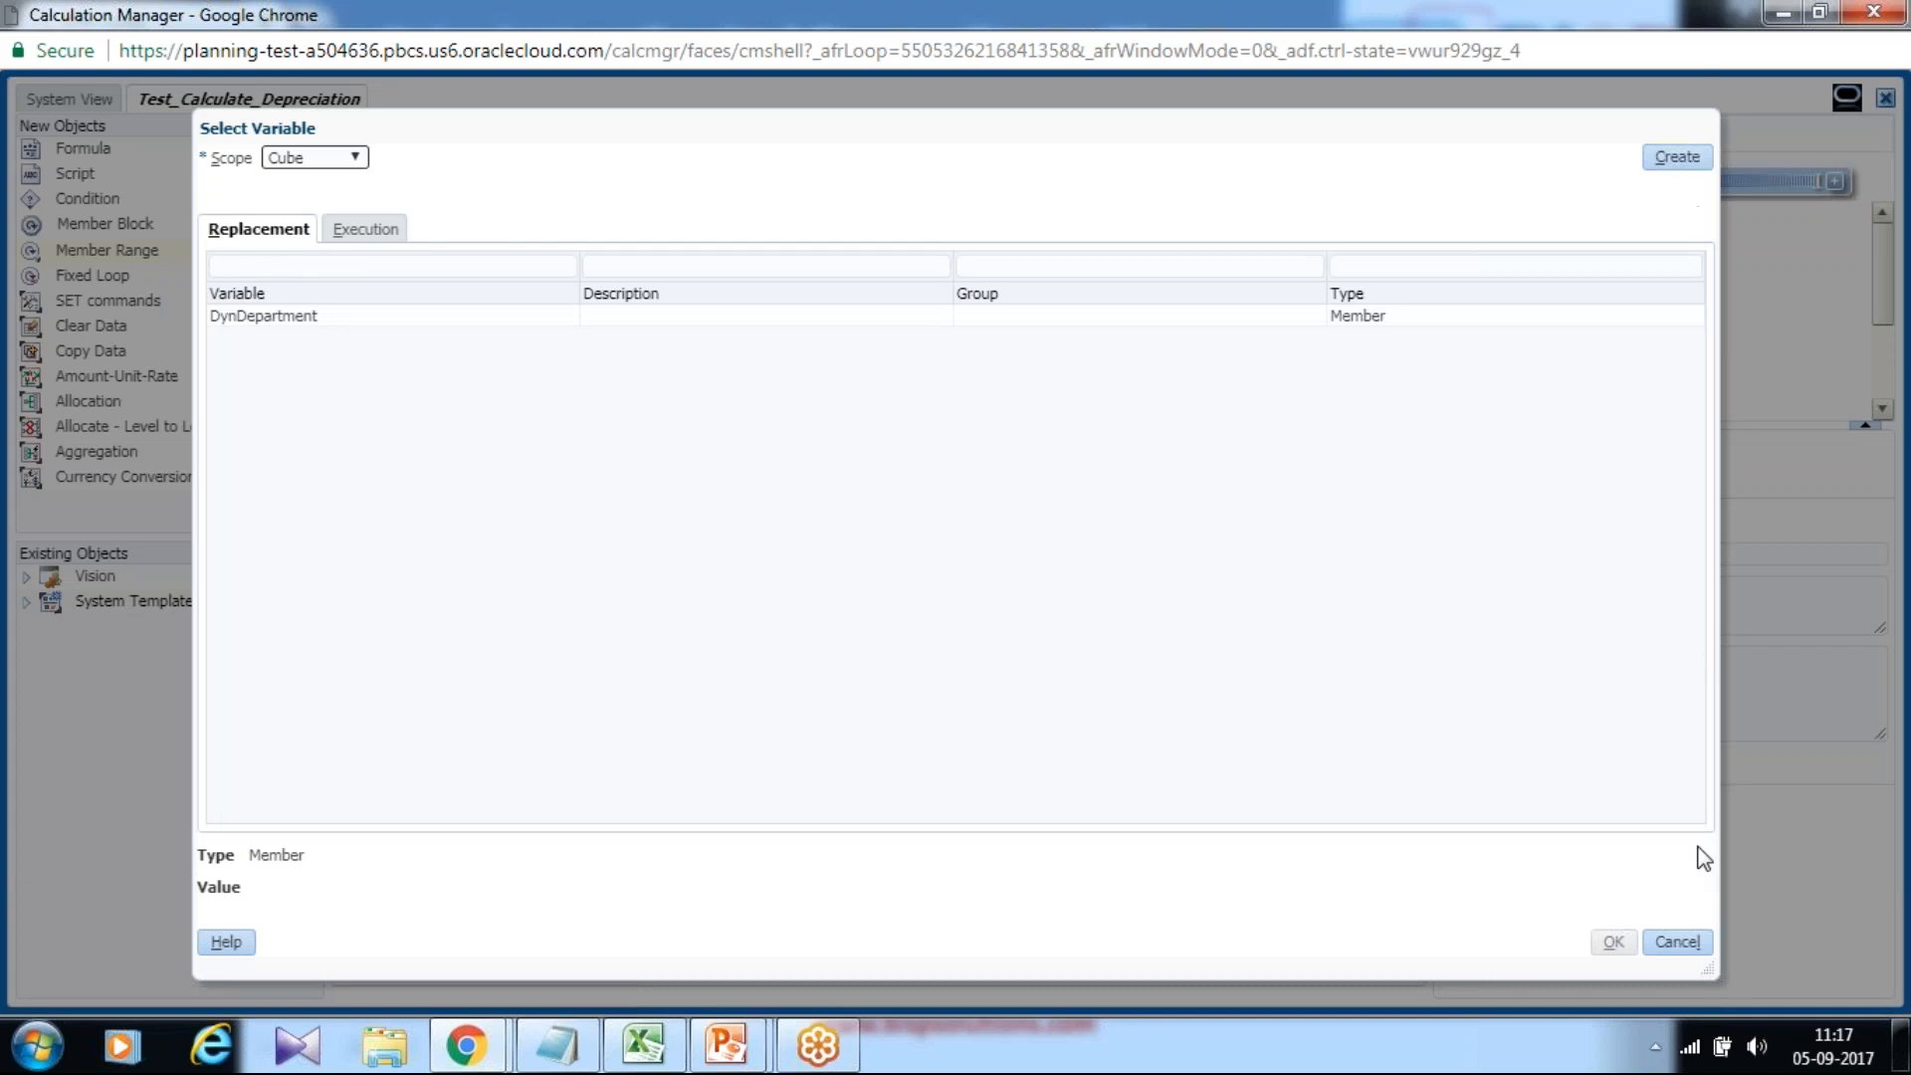
{"action": "left_click", "coordinate": [1677, 941]}
{"action": "left_click", "coordinate": [1324, 795]}
{"action": "left_click", "coordinate": [1372, 733]}
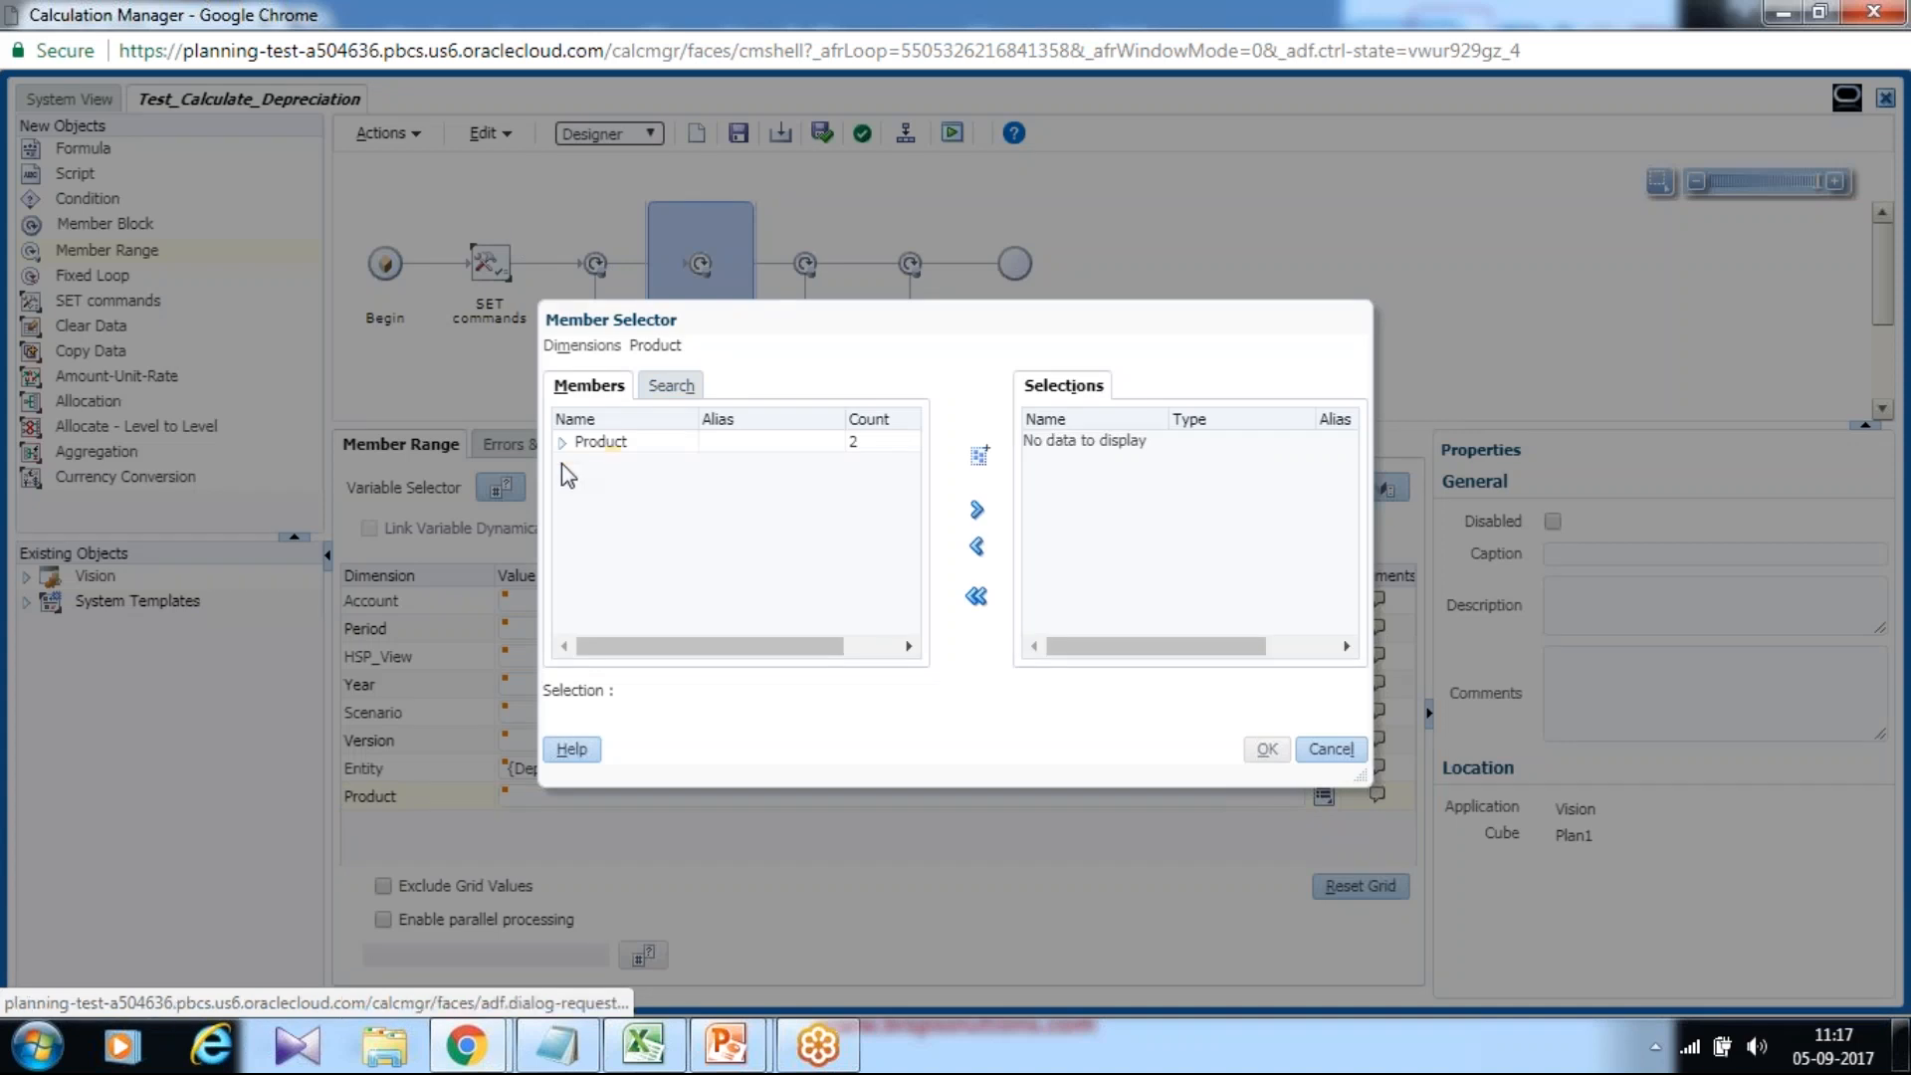
{"action": "left_click", "coordinate": [587, 491]}
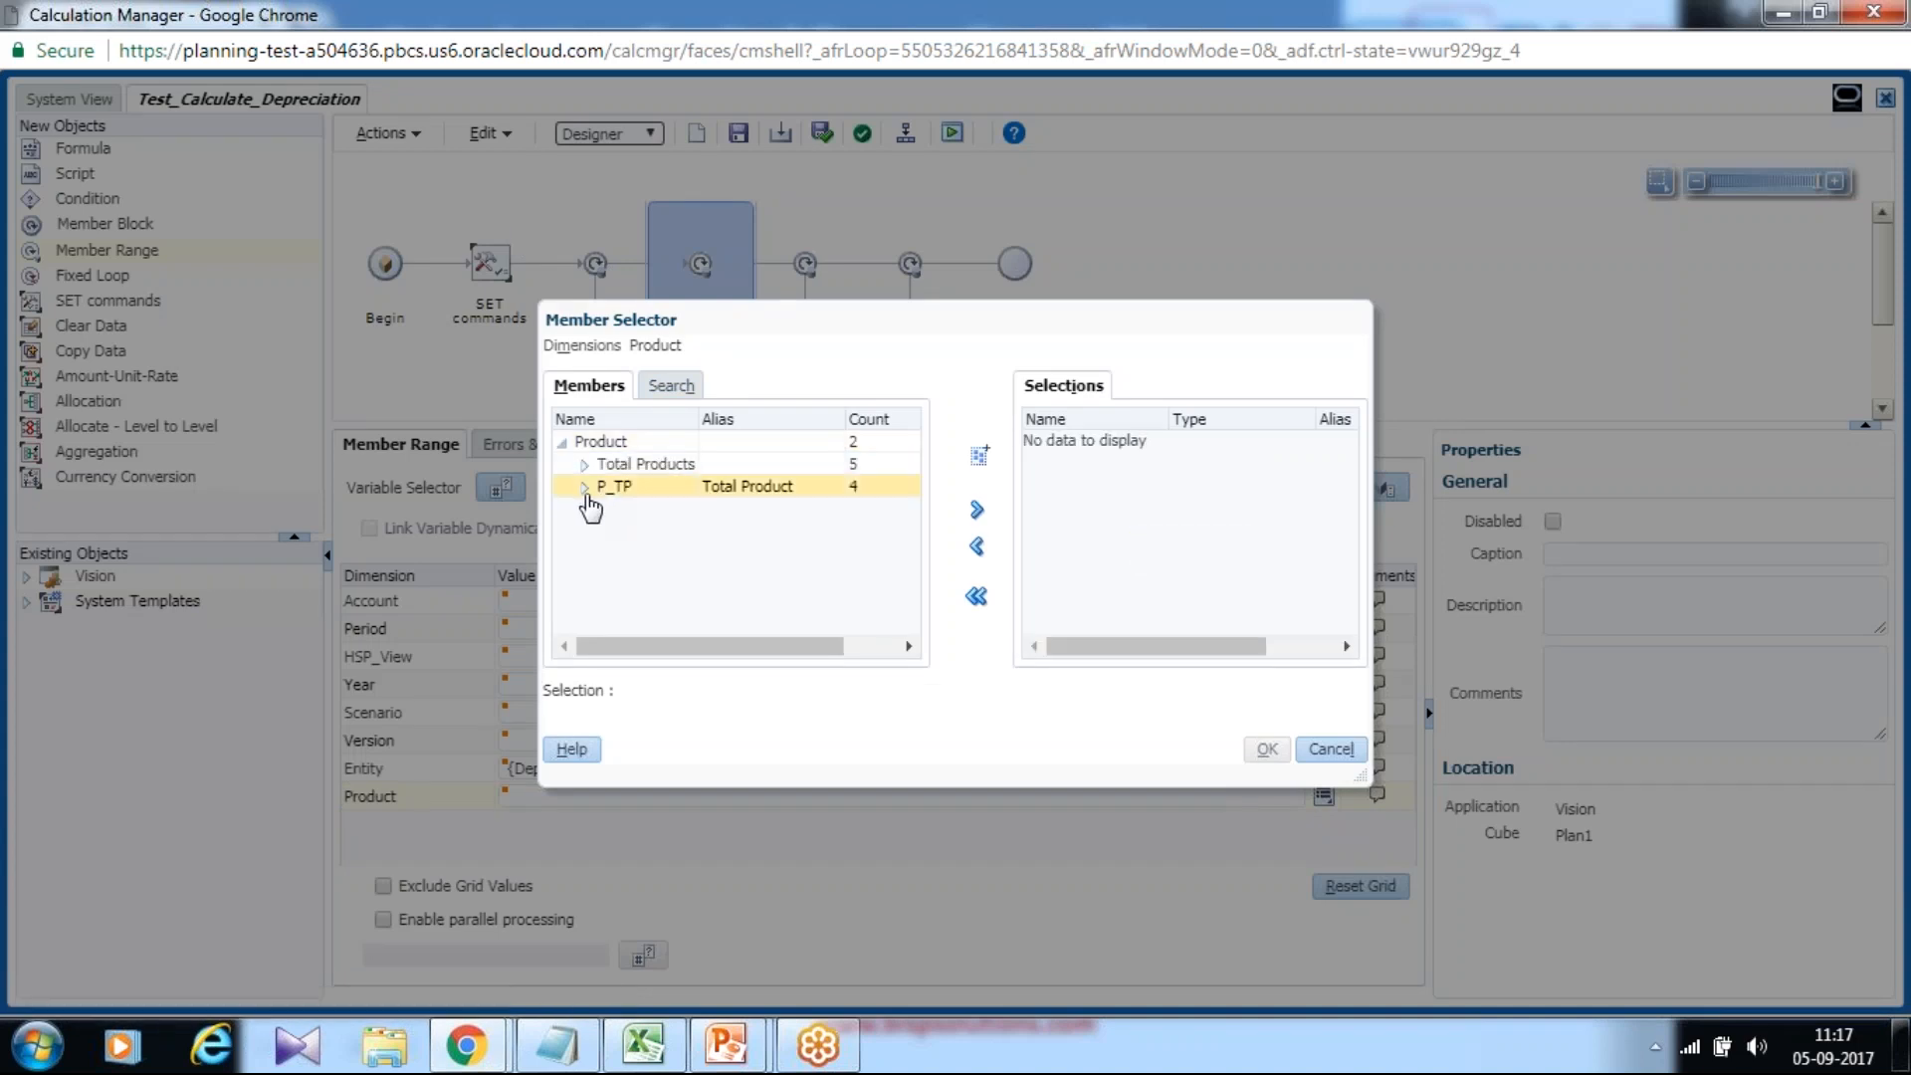
{"action": "left_click", "coordinate": [584, 489]}
{"action": "left_click", "coordinate": [637, 509]}
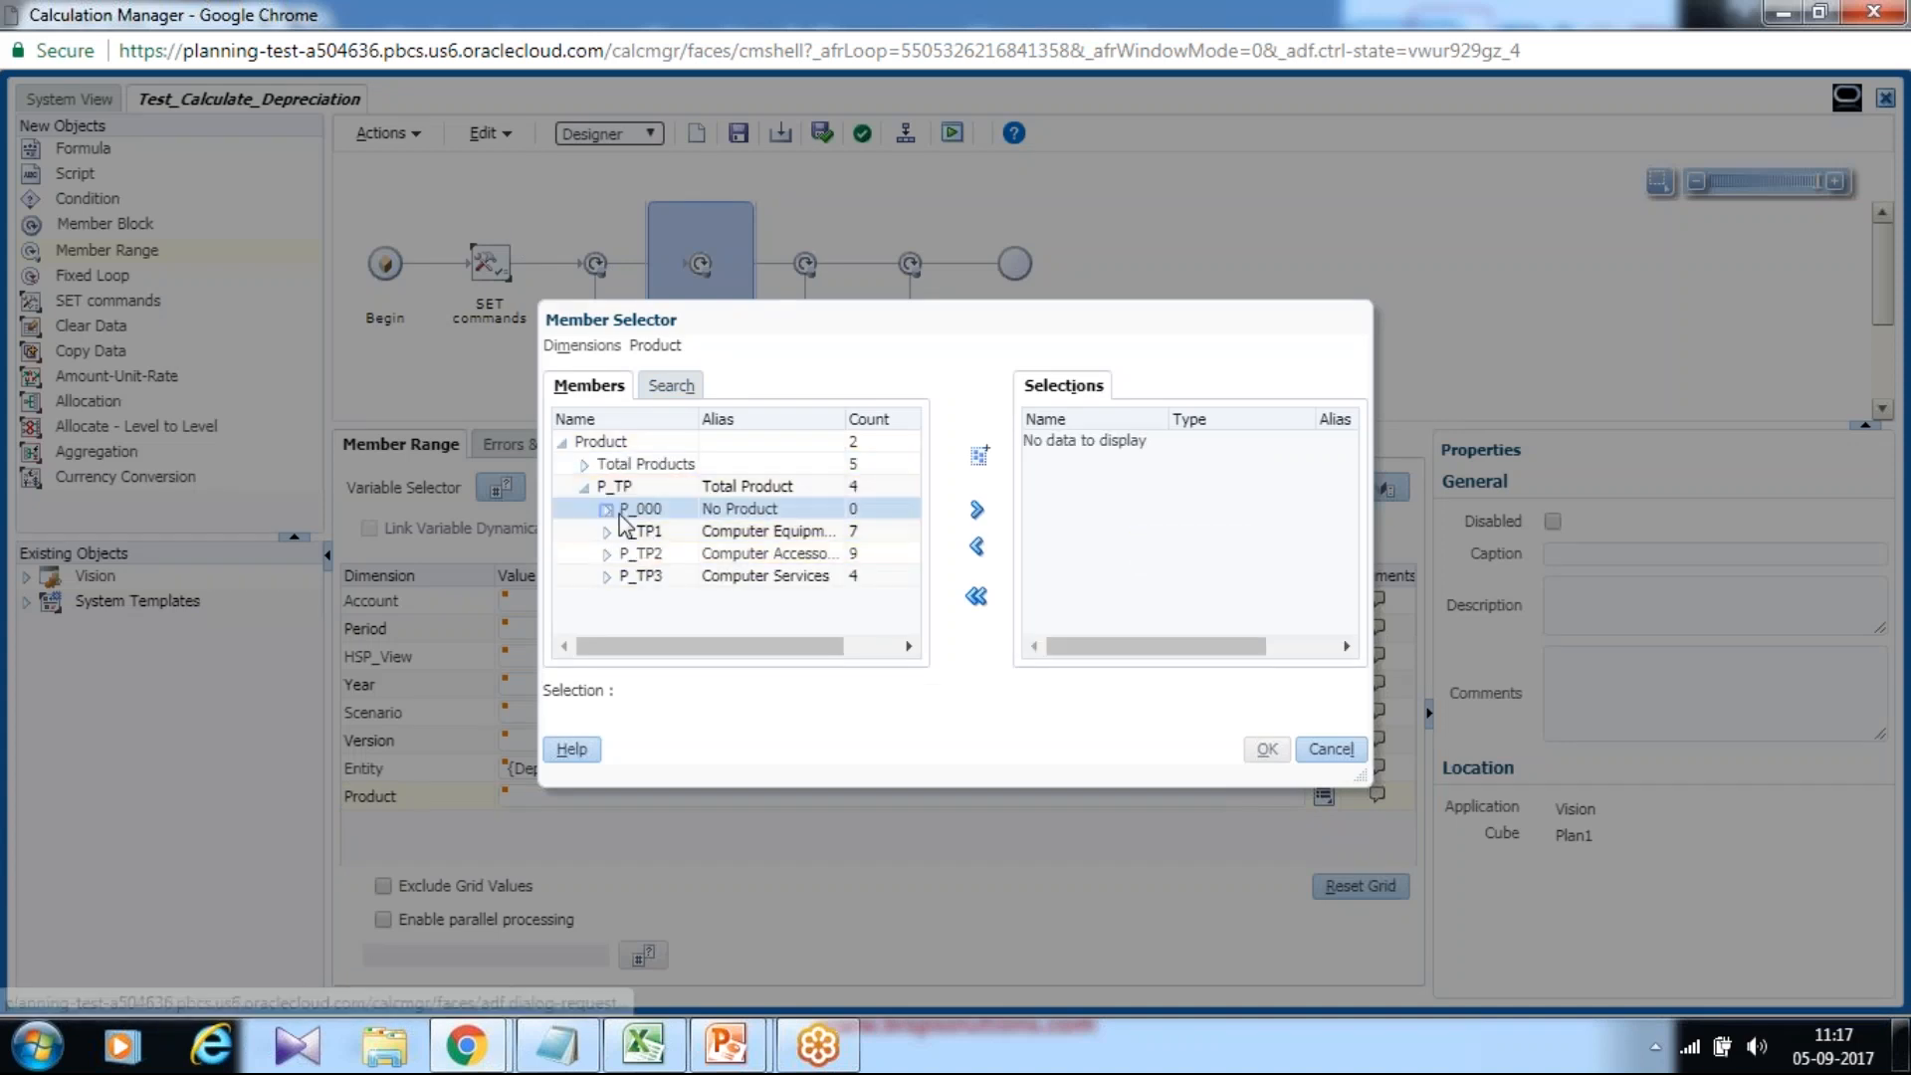
{"action": "left_click", "coordinate": [976, 510]}
{"action": "left_click", "coordinate": [1266, 751]}
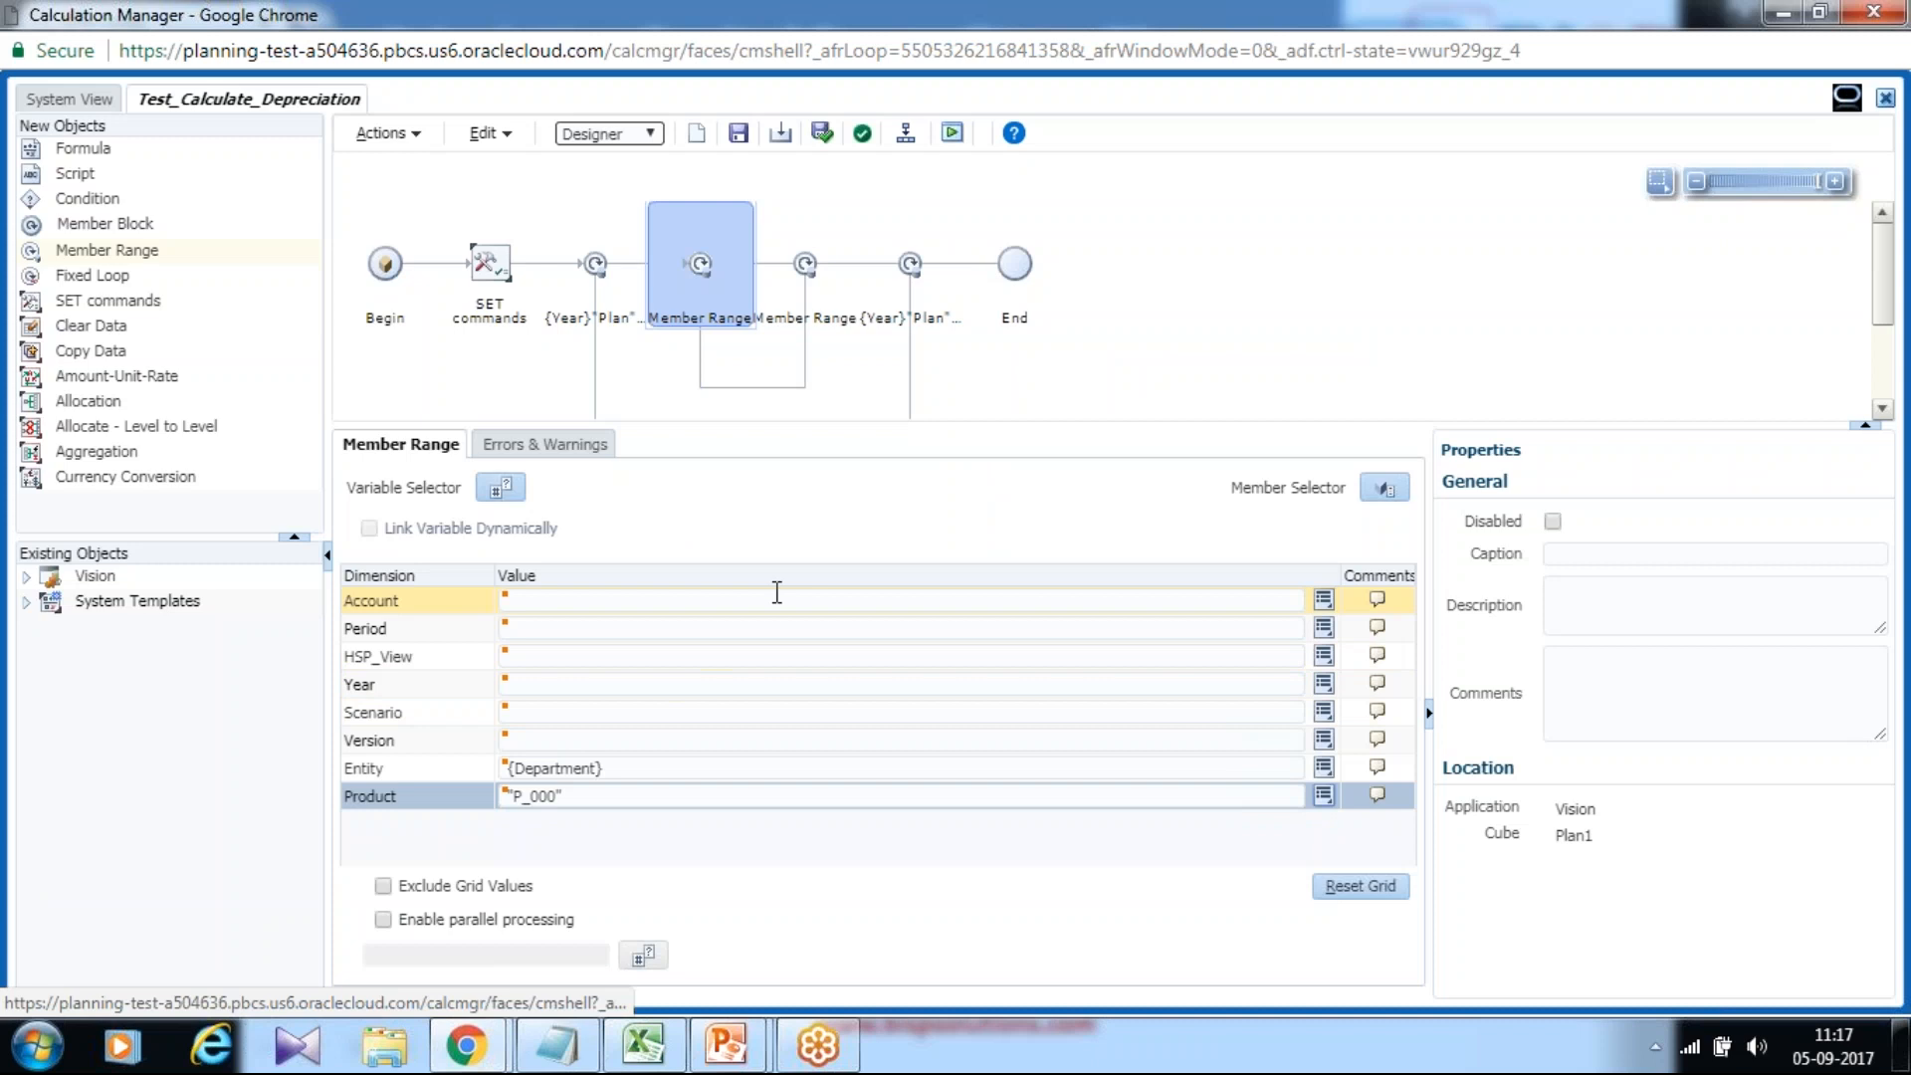
{"action": "left_click", "coordinate": [738, 135]}
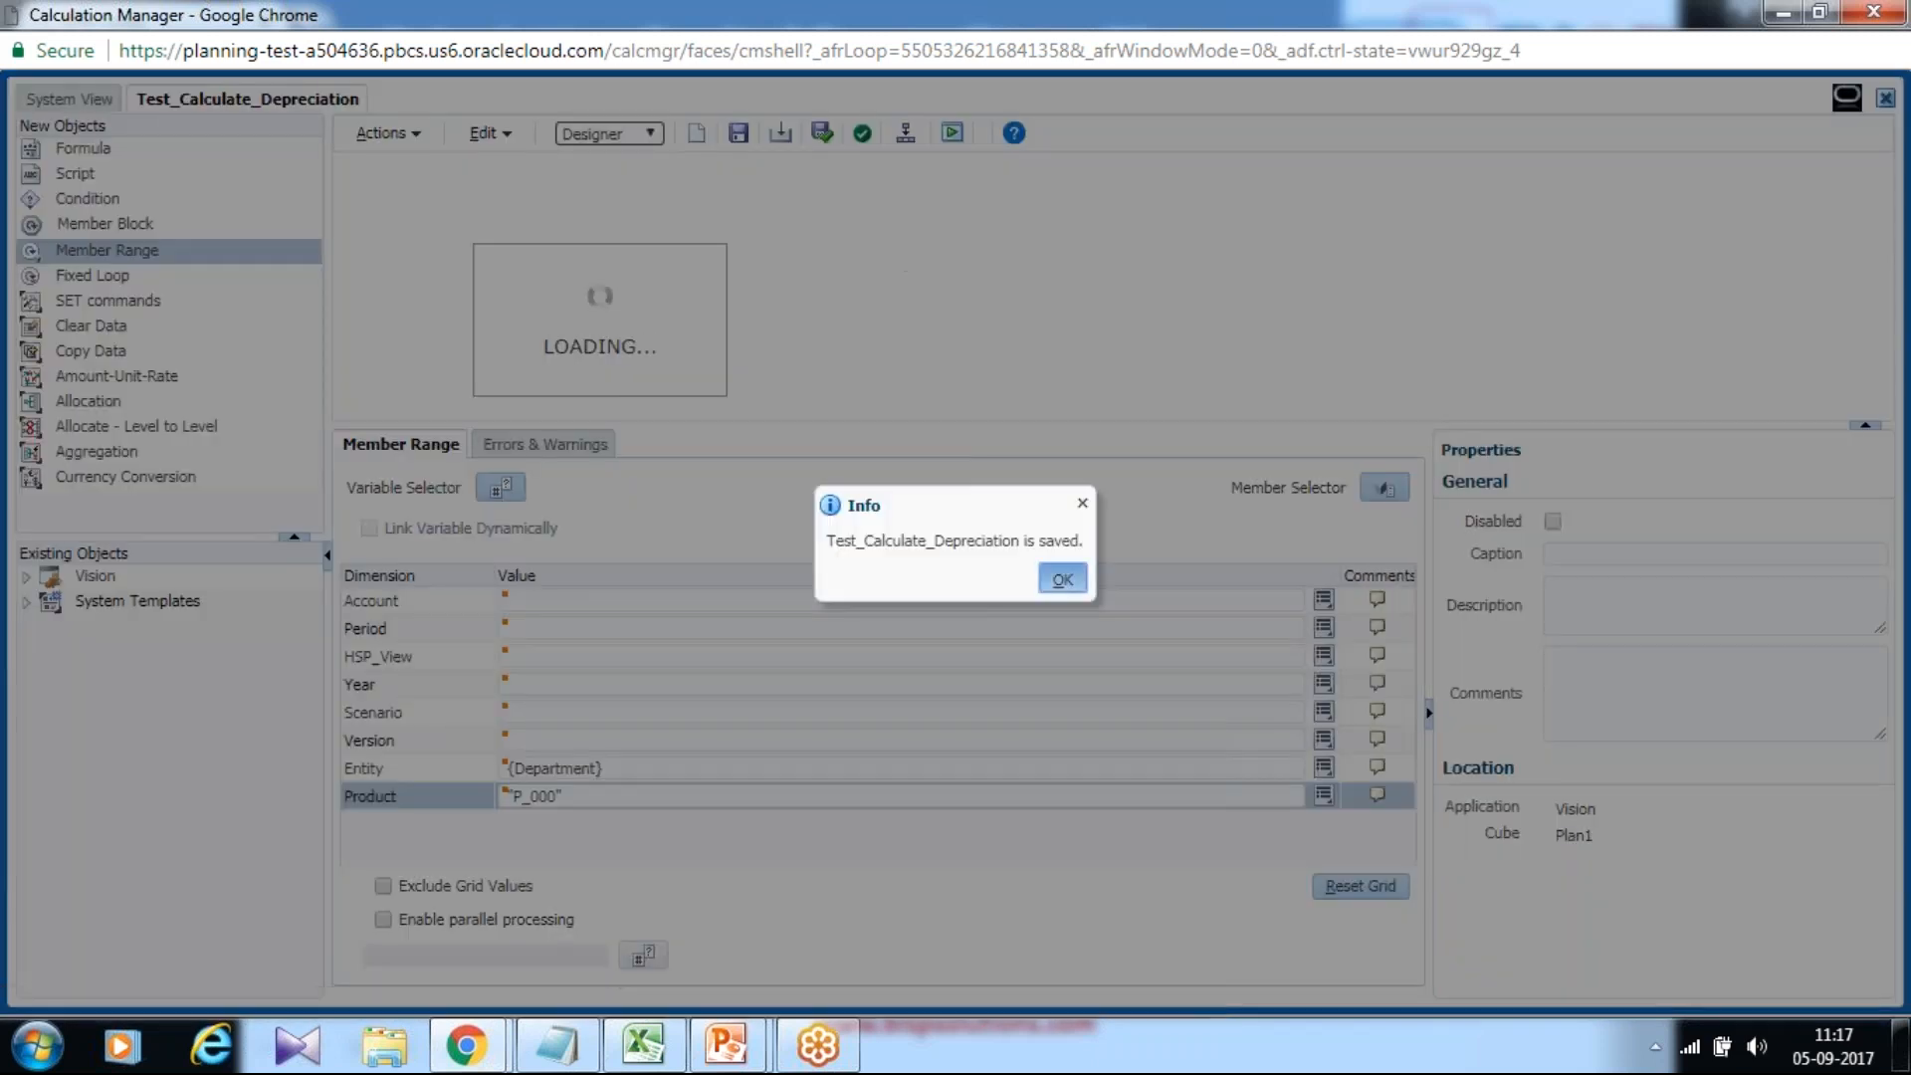
Dismiss the save notice, inspect the nested FIX blocks in Edit Script view, then return to Designer.
{"action": "key", "text": "Return"}
{"action": "left_click", "coordinate": [625, 131]}
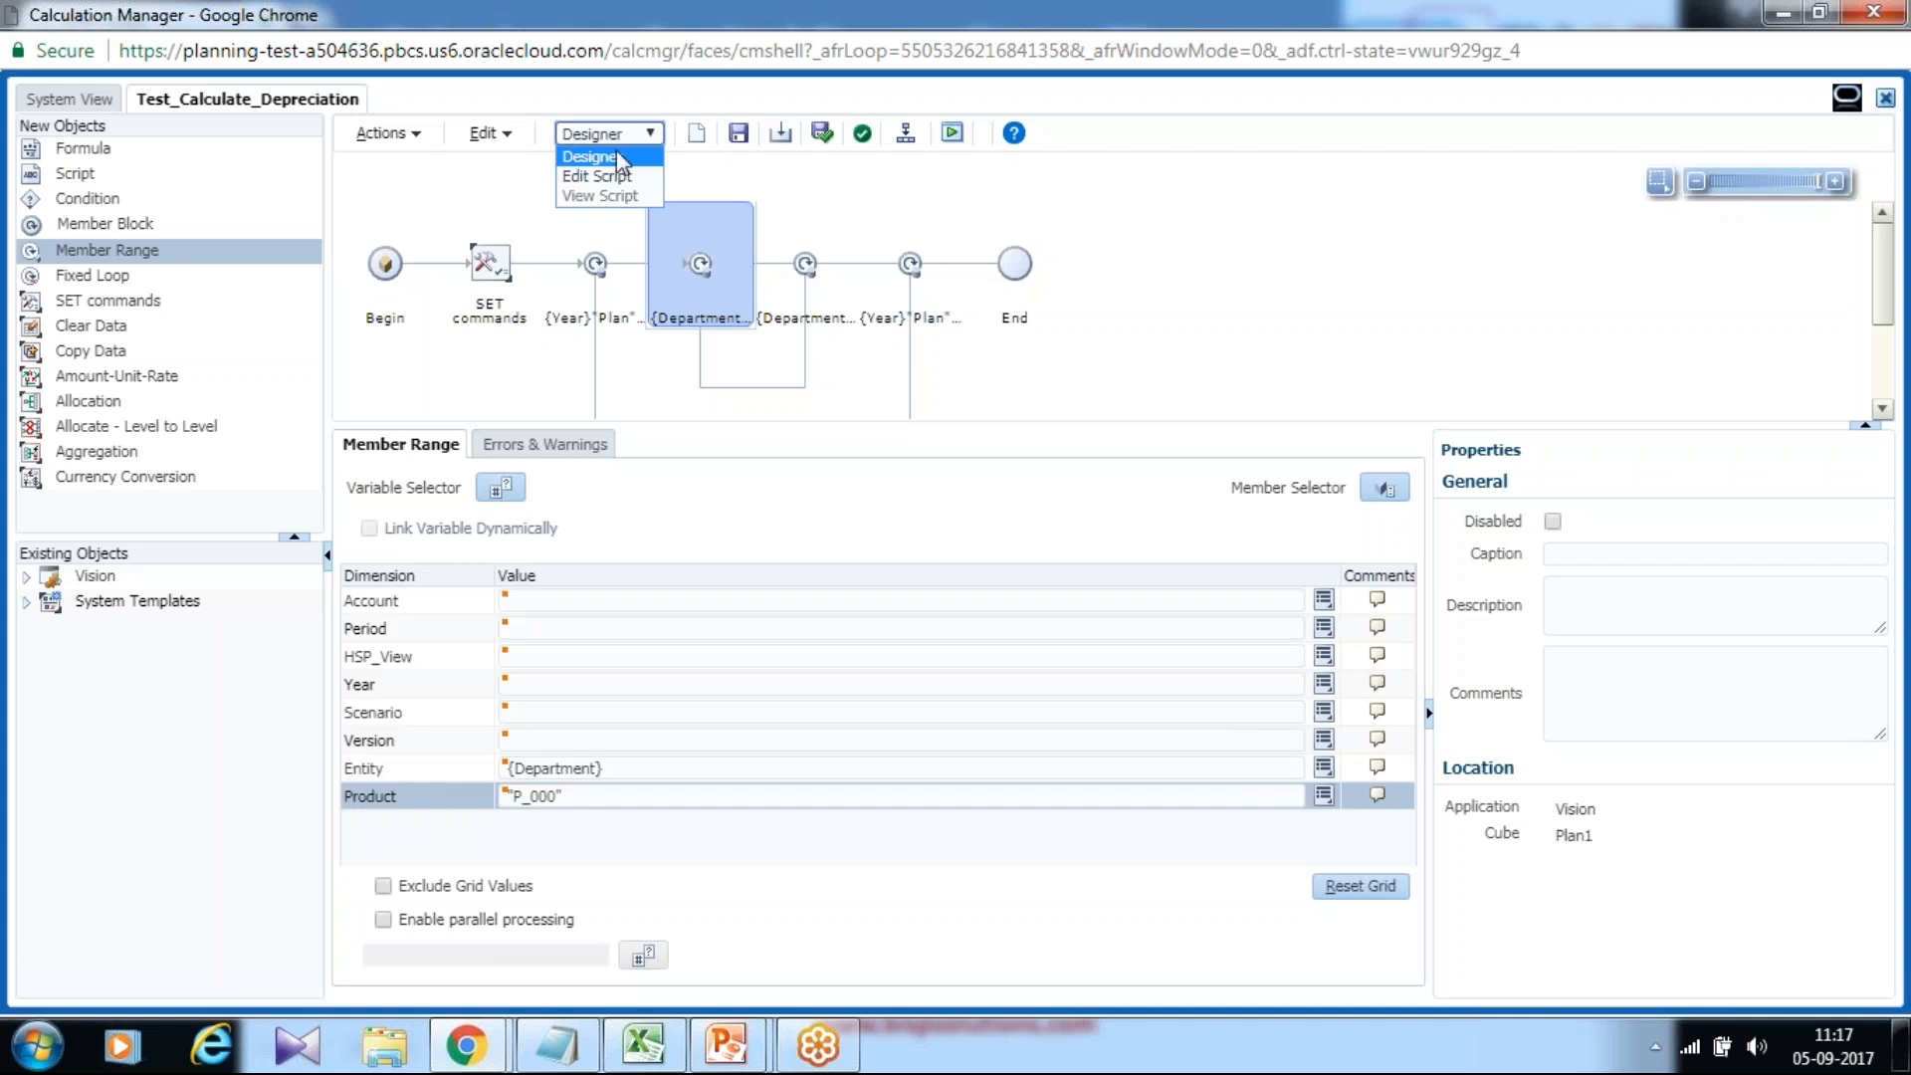
{"action": "left_click", "coordinate": [609, 175]}
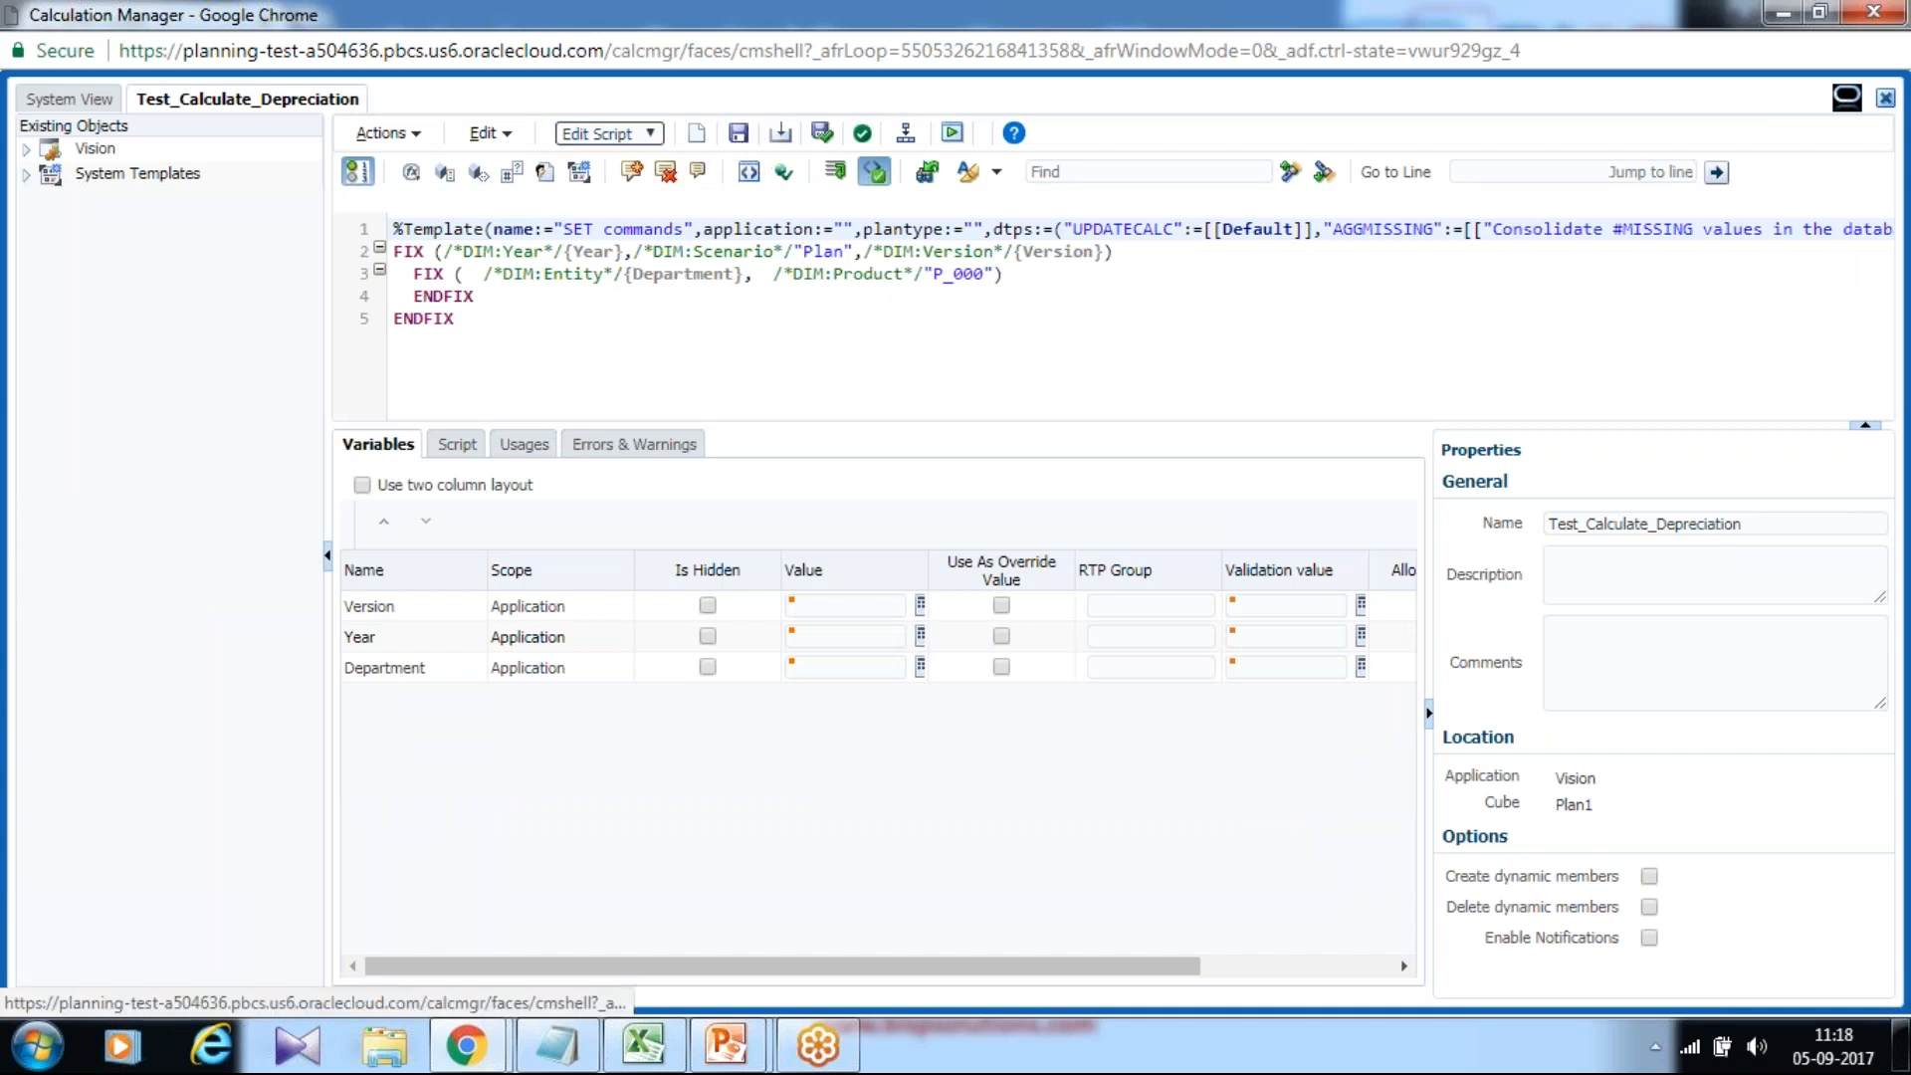
{"action": "left_click", "coordinate": [607, 133]}
{"action": "left_click", "coordinate": [597, 158]}
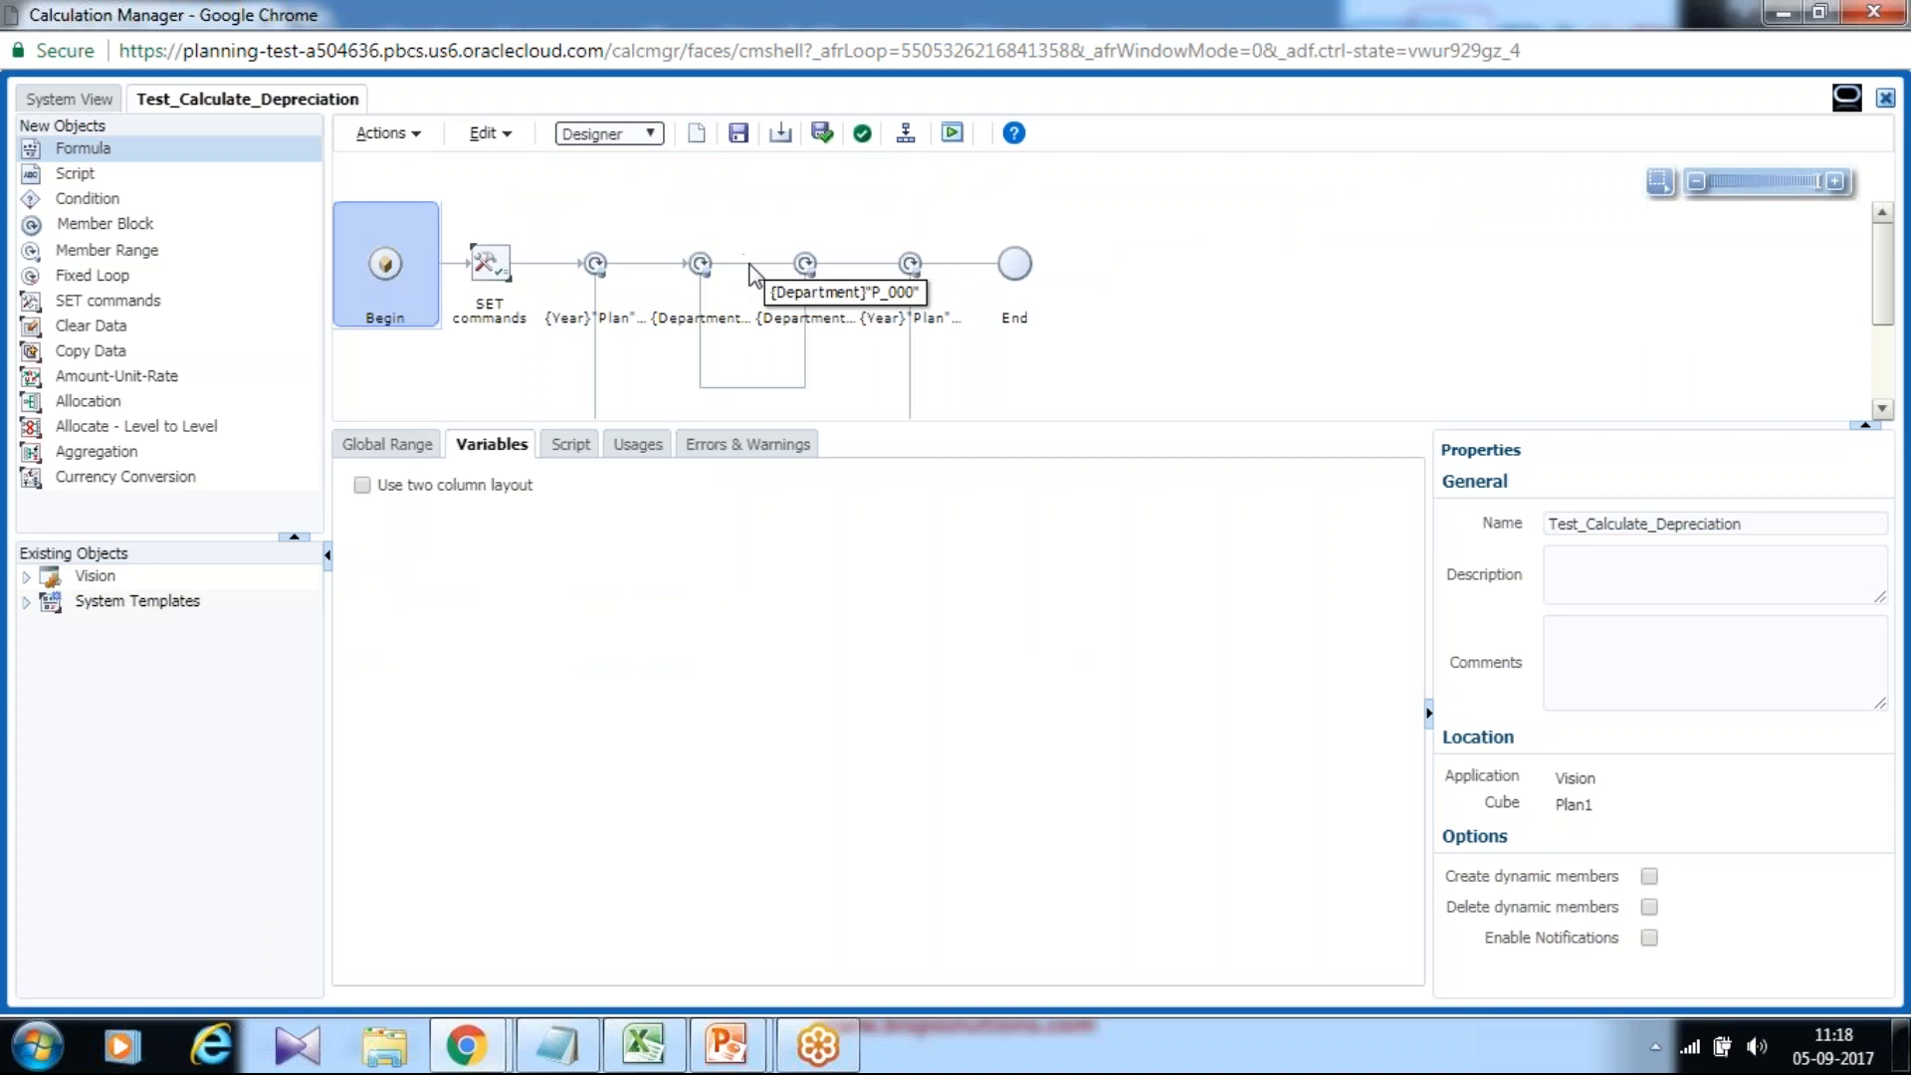
Insert a Formula component inside the Department member range, select its empty fields, then restore Notepad.
{"action": "left_click_drag", "start_coordinate": [87, 150], "coordinate": [547, 234]}
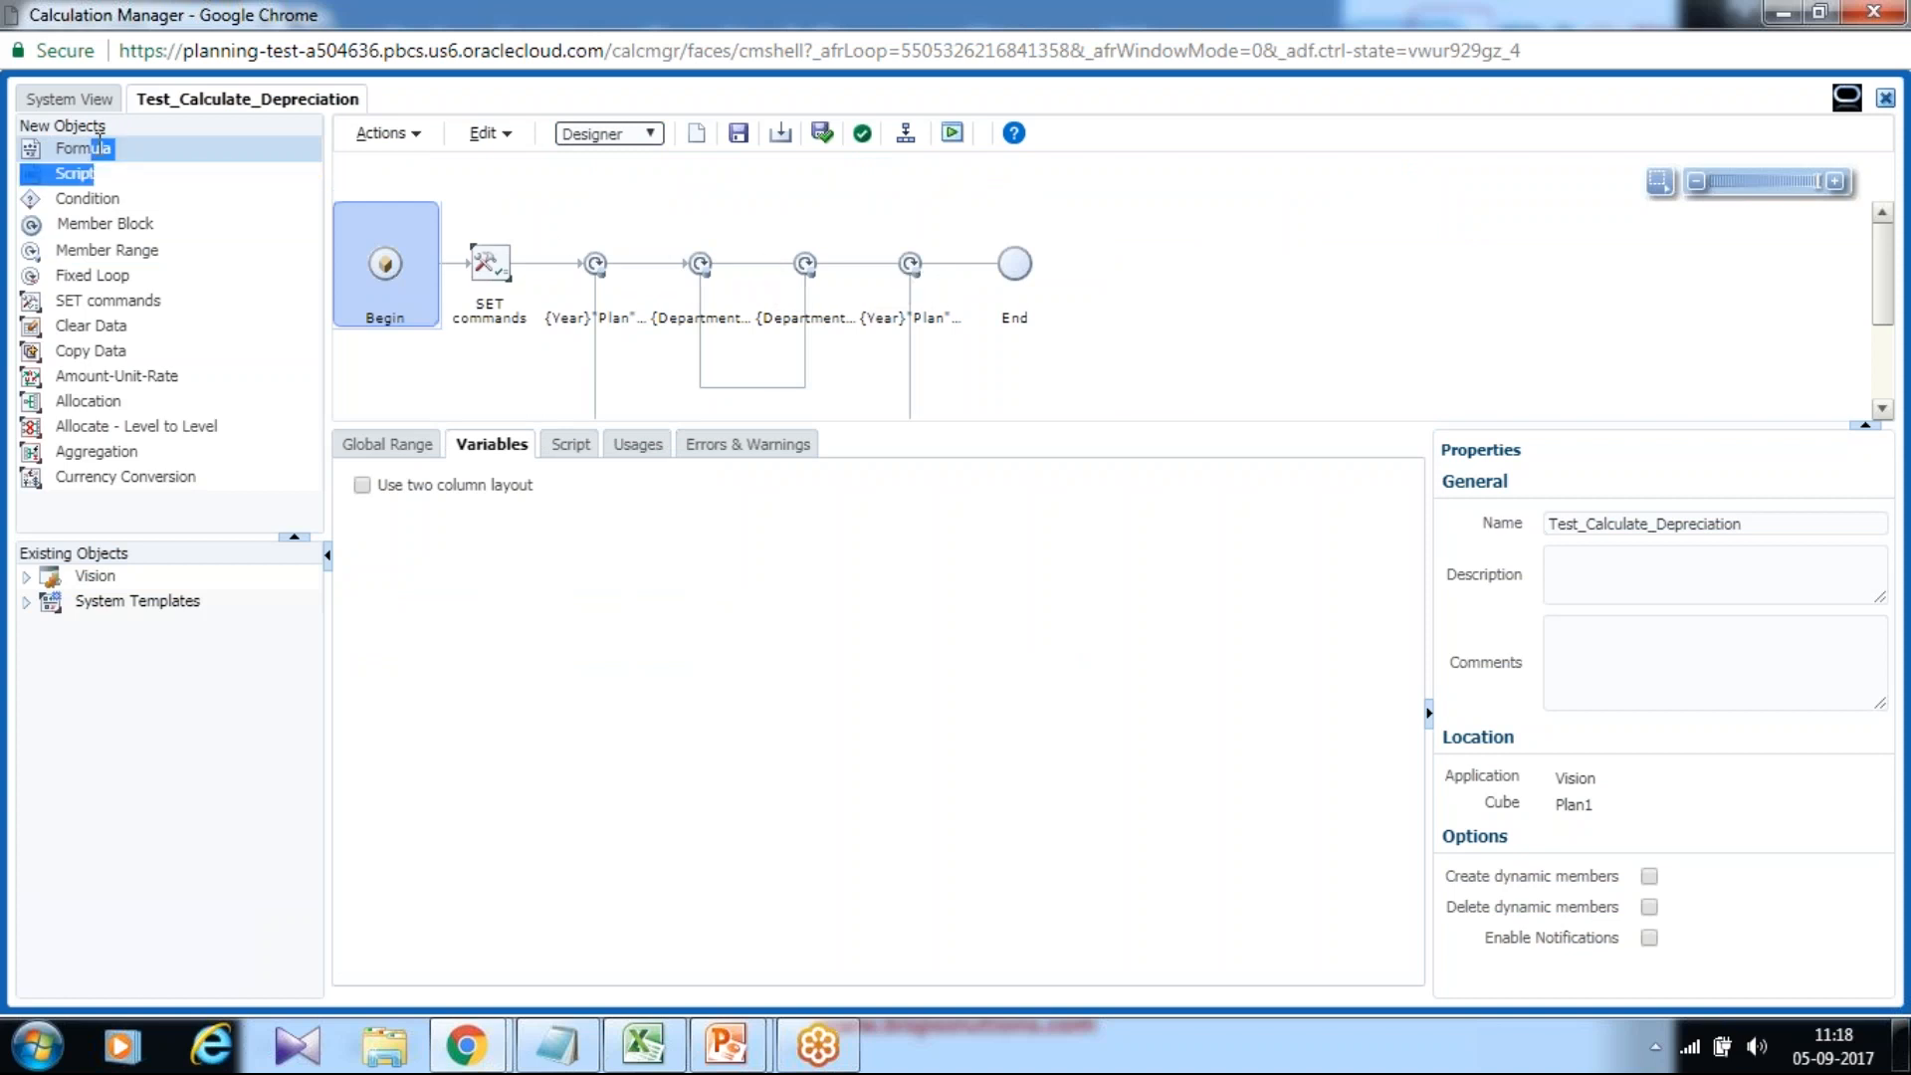
{"action": "left_click", "coordinate": [102, 145]}
{"action": "left_click_drag", "start_coordinate": [90, 148], "coordinate": [753, 264]}
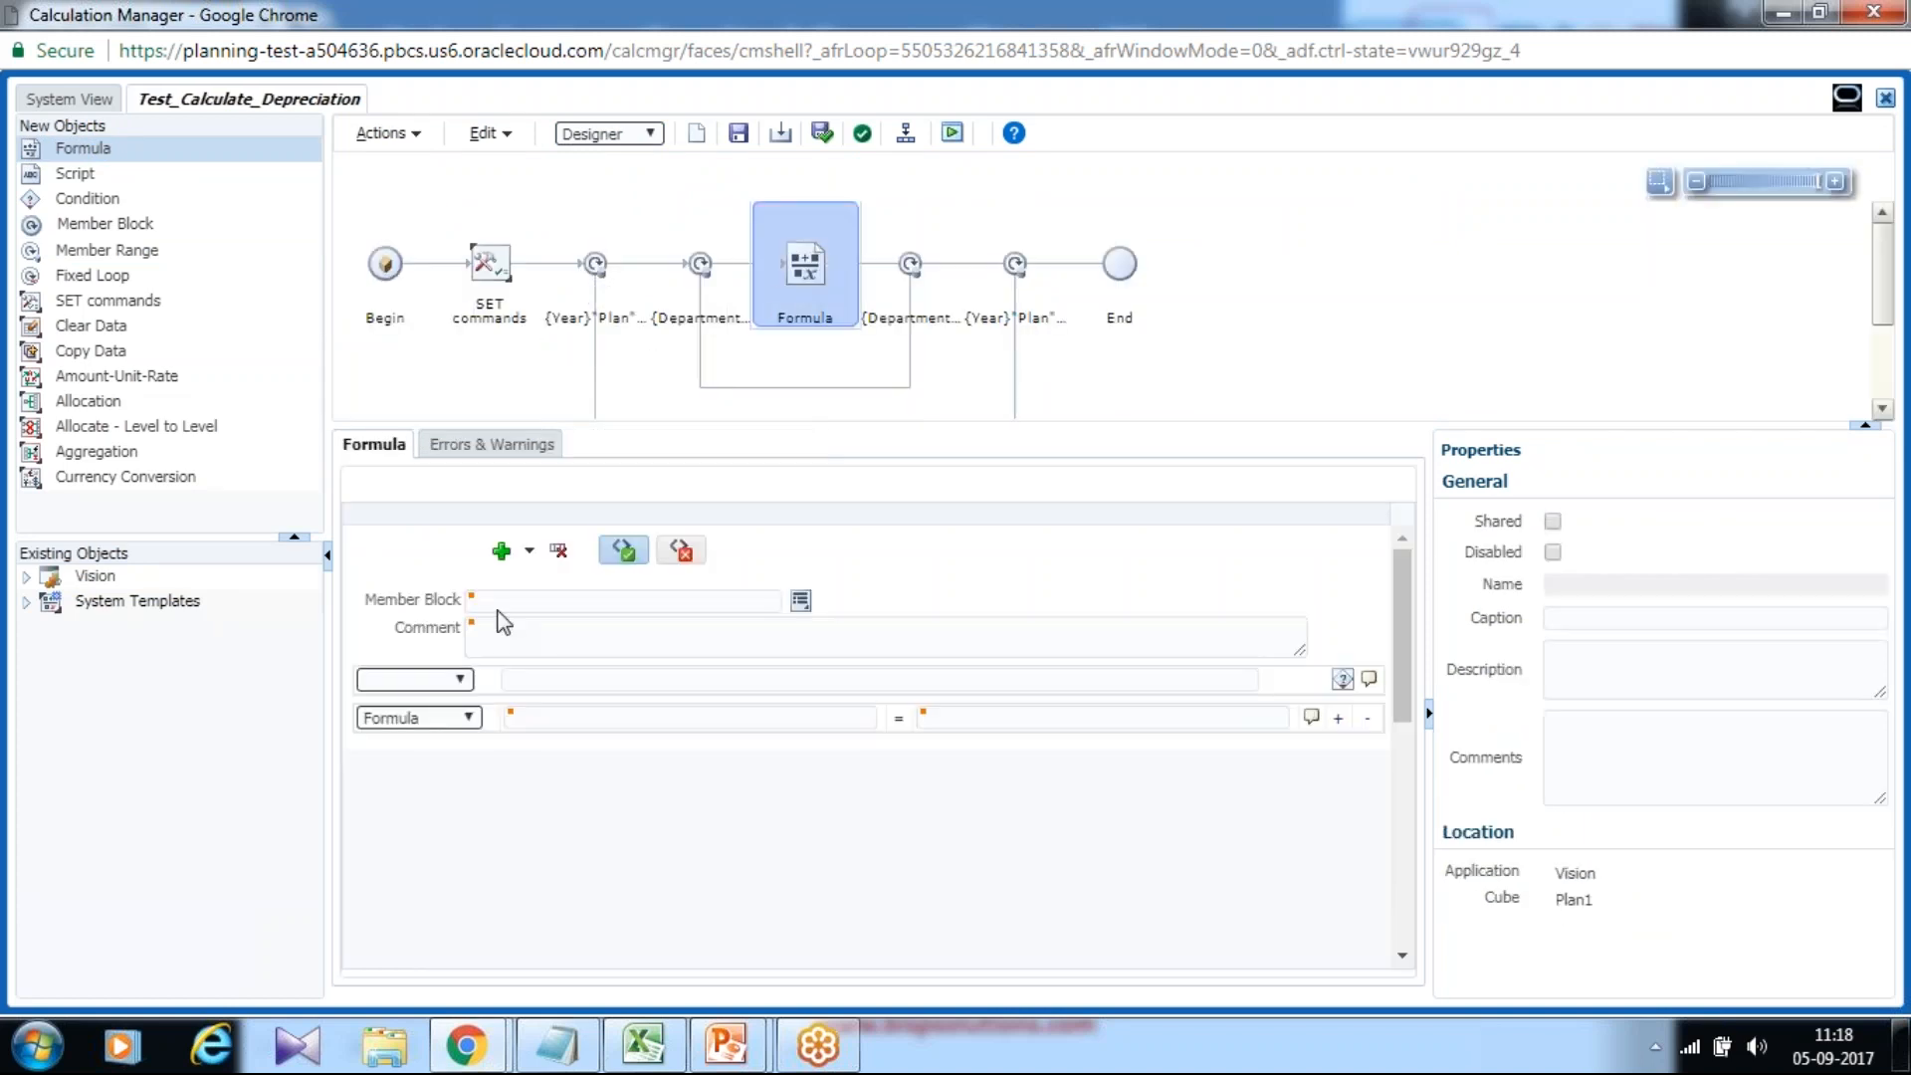
{"action": "left_click", "coordinate": [665, 718]}
{"action": "left_click", "coordinate": [1035, 718]}
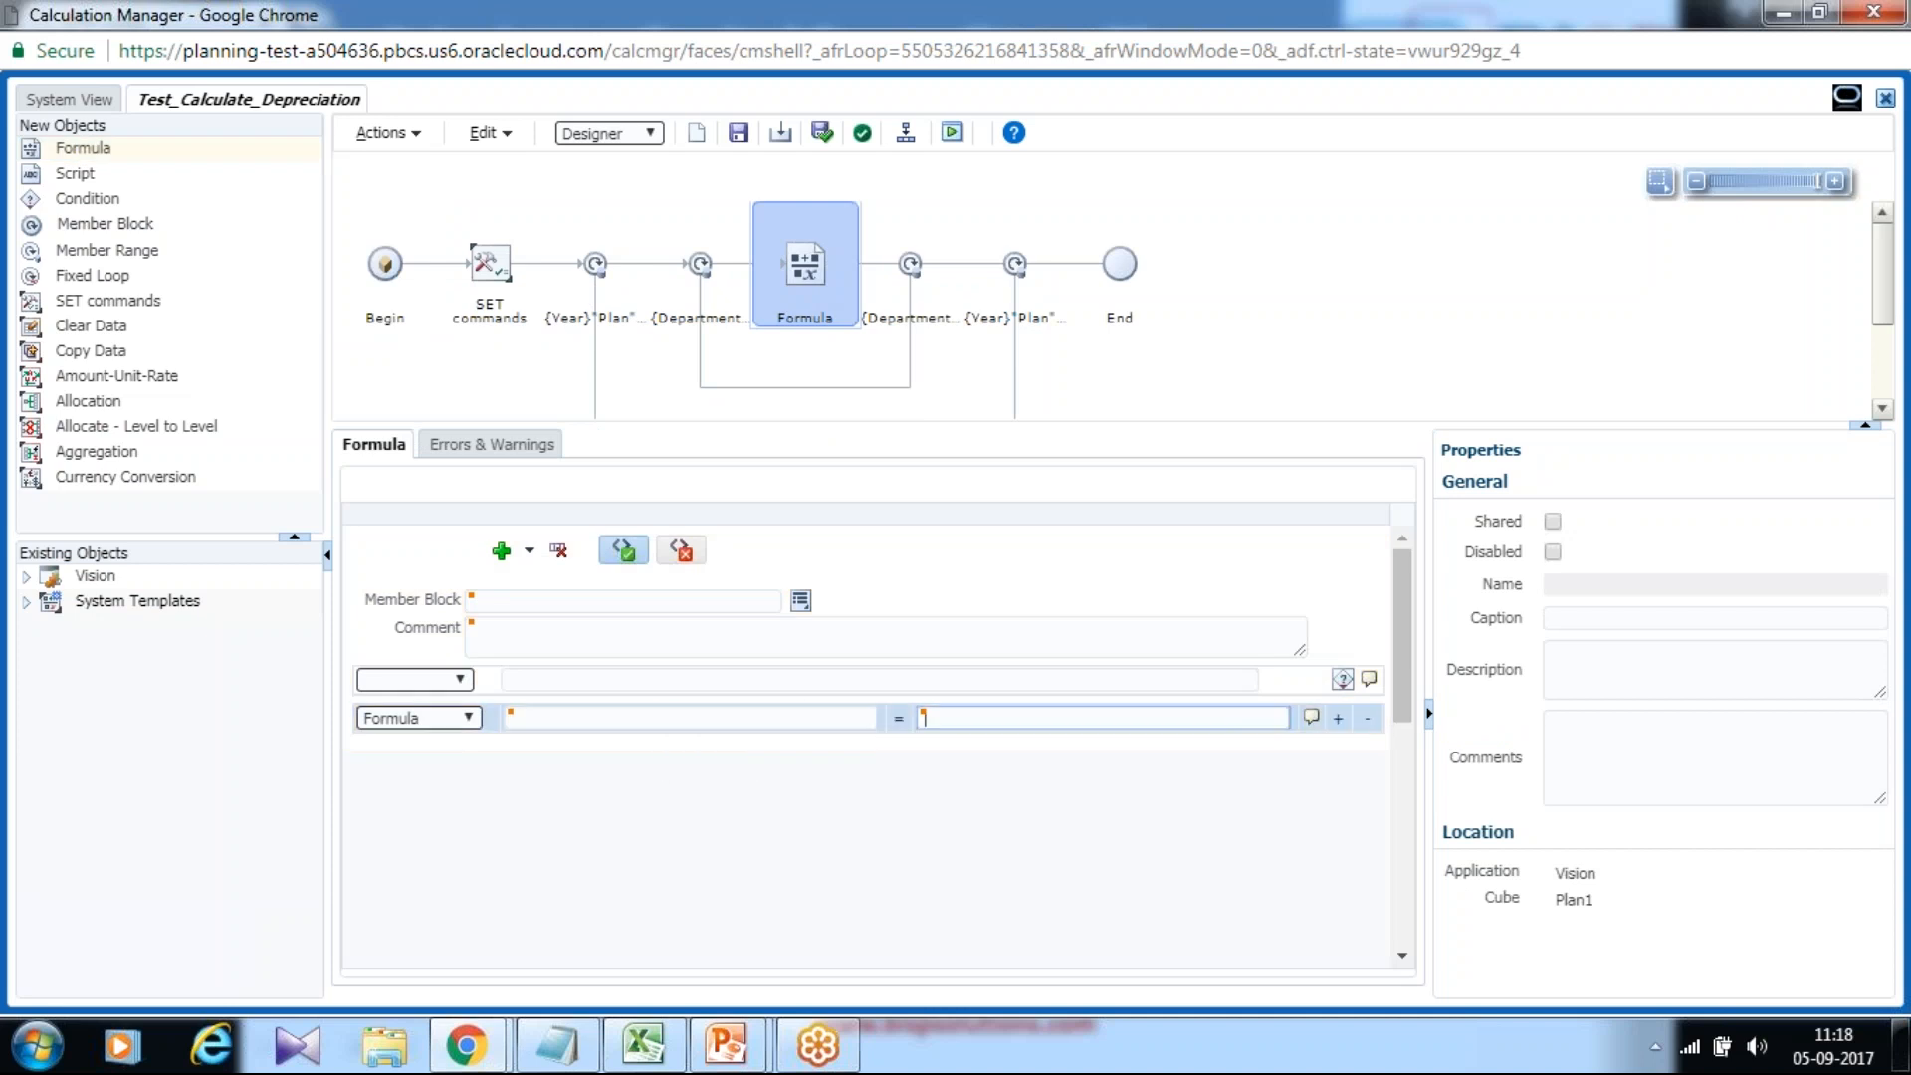
{"action": "left_click", "coordinate": [566, 1055]}
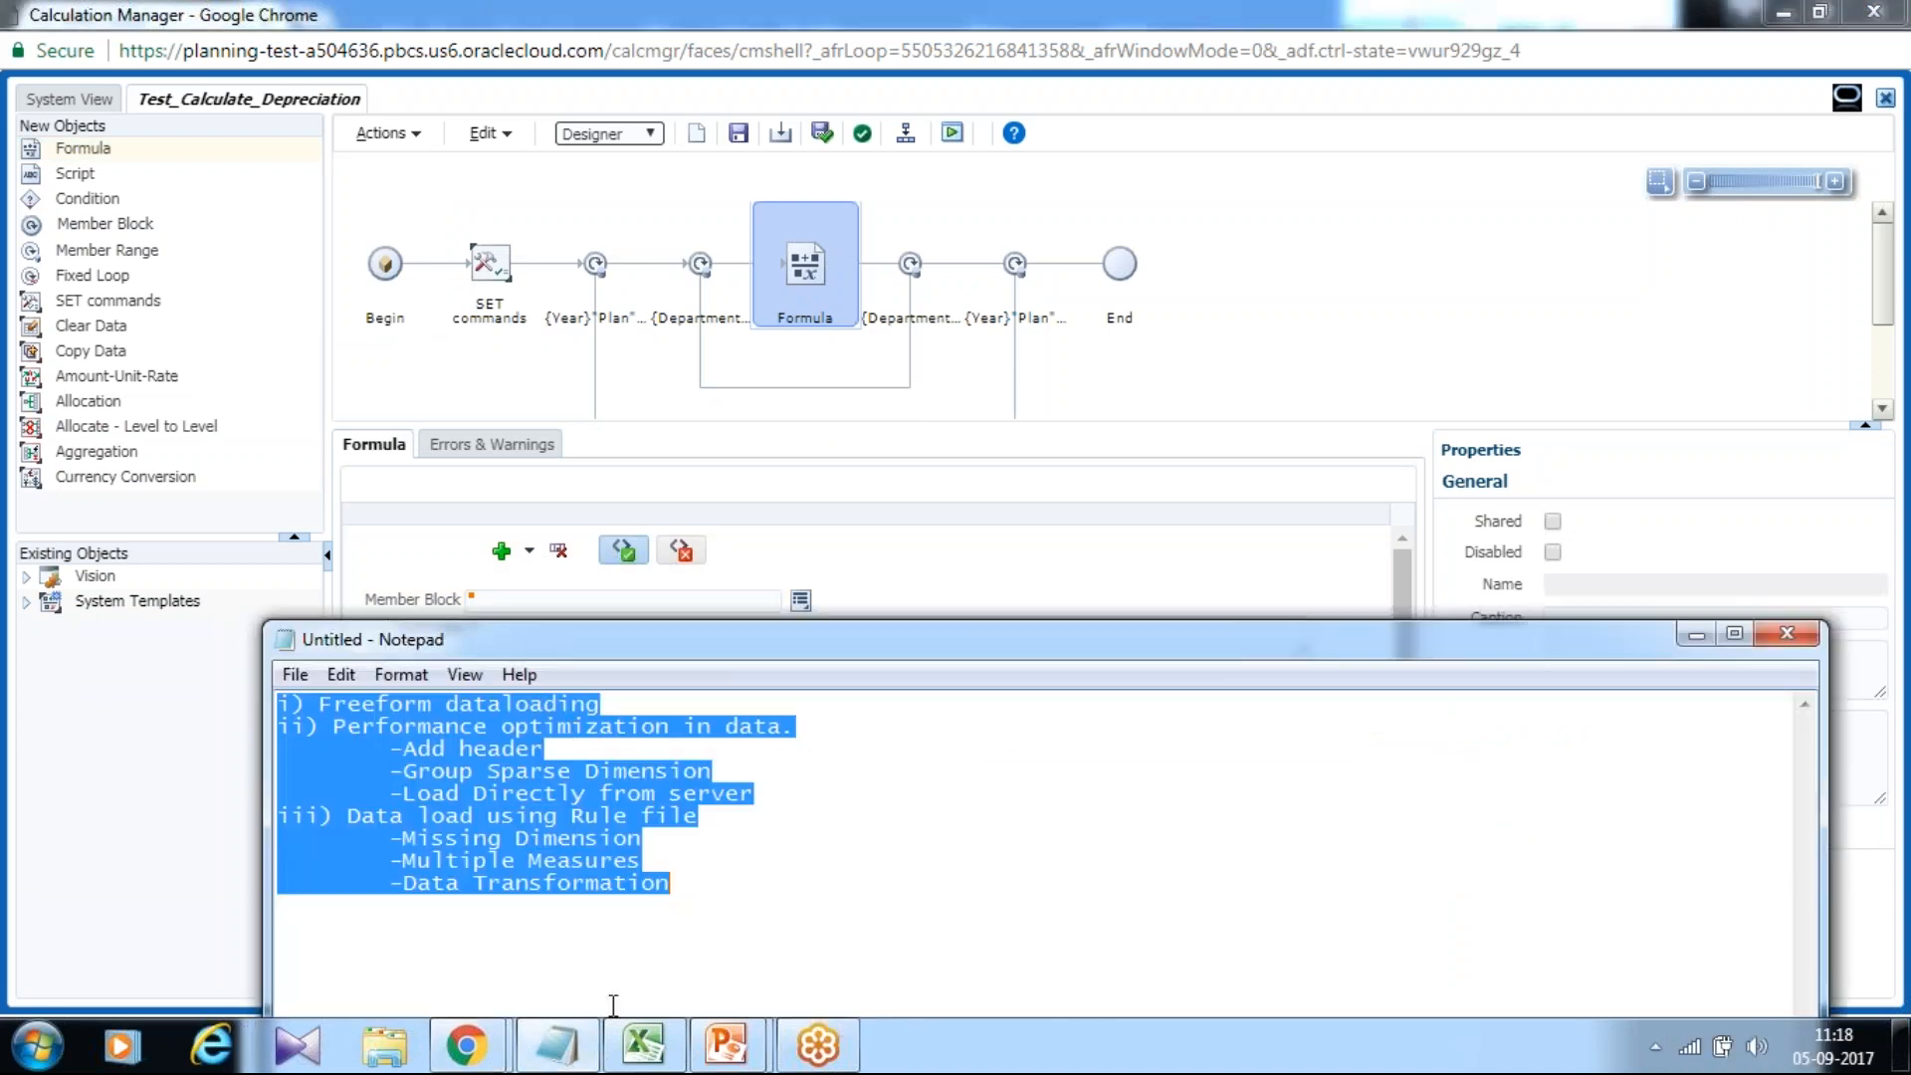
Minimize the Notepad notes and switch to the running PowerPoint slide show.
{"action": "left_click", "coordinate": [557, 1045]}
{"action": "mouse_move", "coordinate": [726, 1045]}
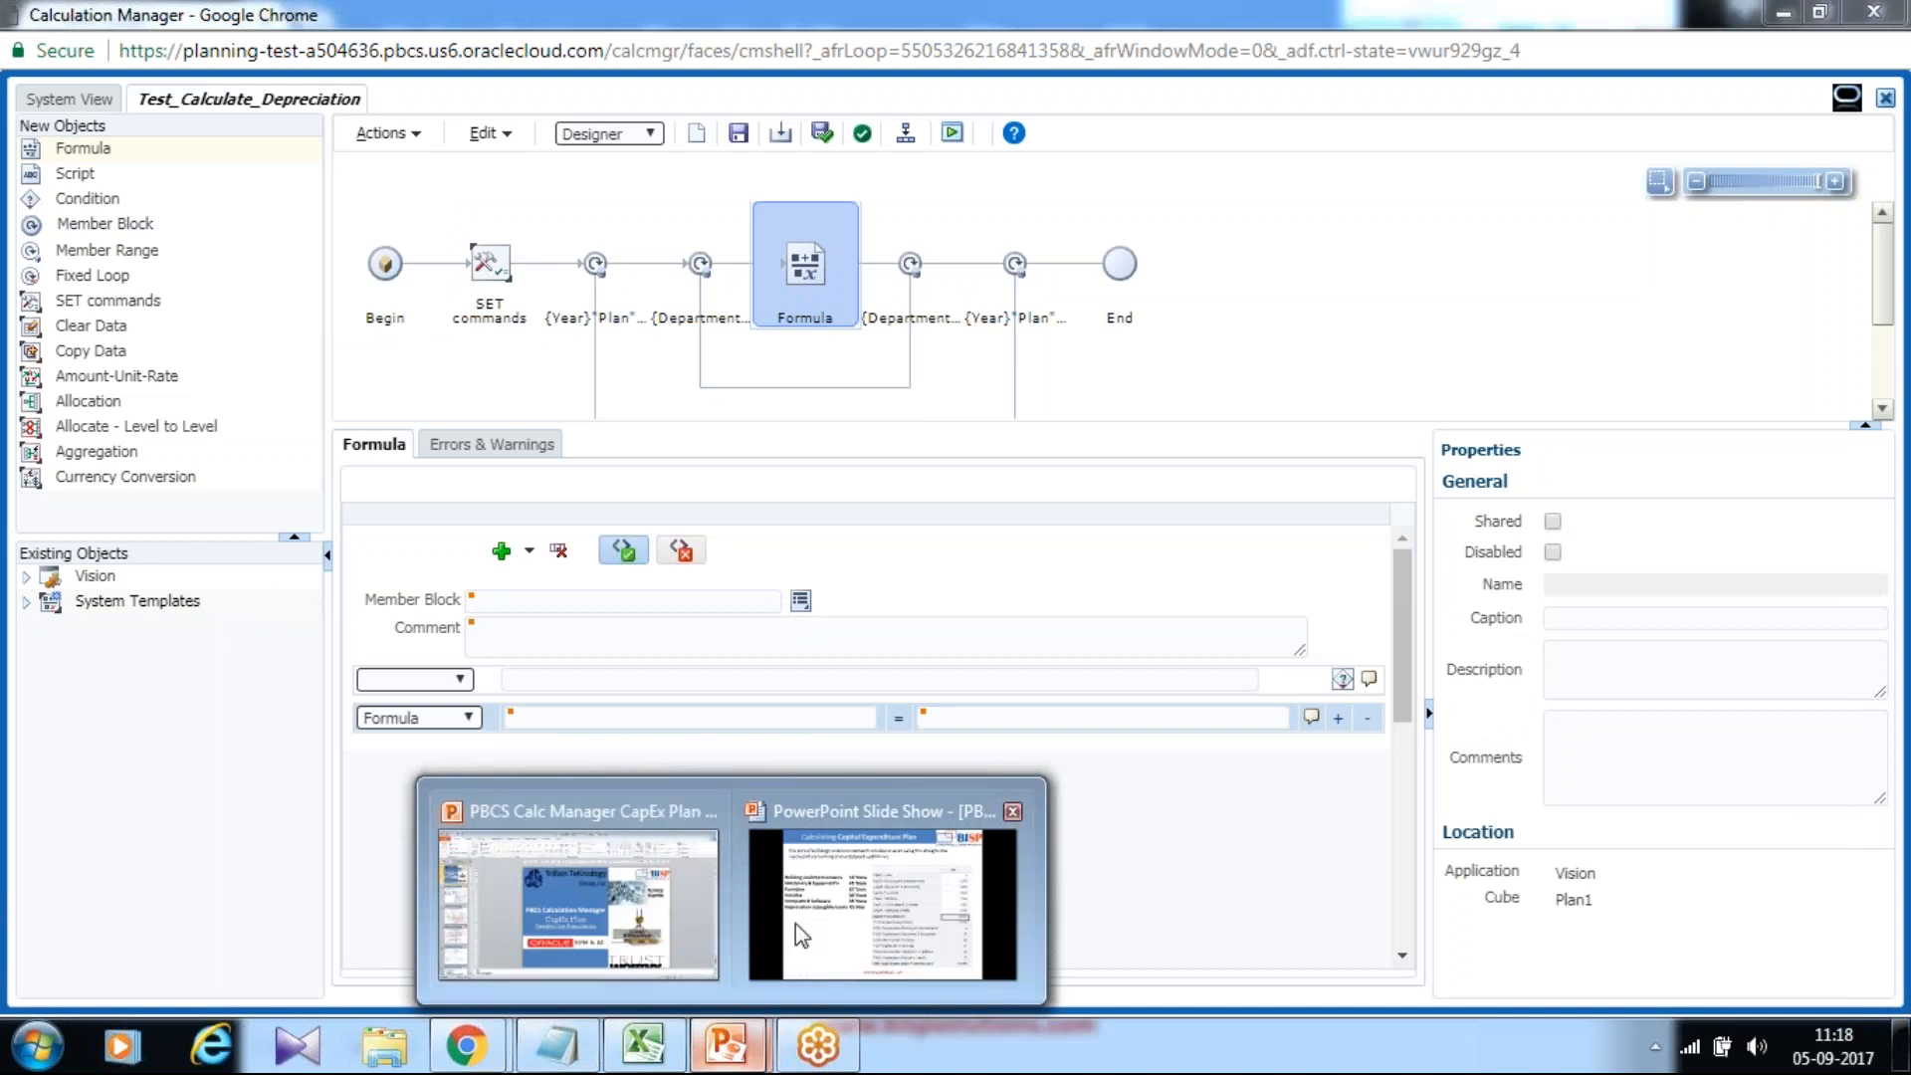
{"action": "left_click", "coordinate": [796, 922]}
{"action": "left_click", "coordinate": [901, 647]}
{"action": "left_click", "coordinate": [901, 647]}
{"action": "left_click", "coordinate": [899, 645]}
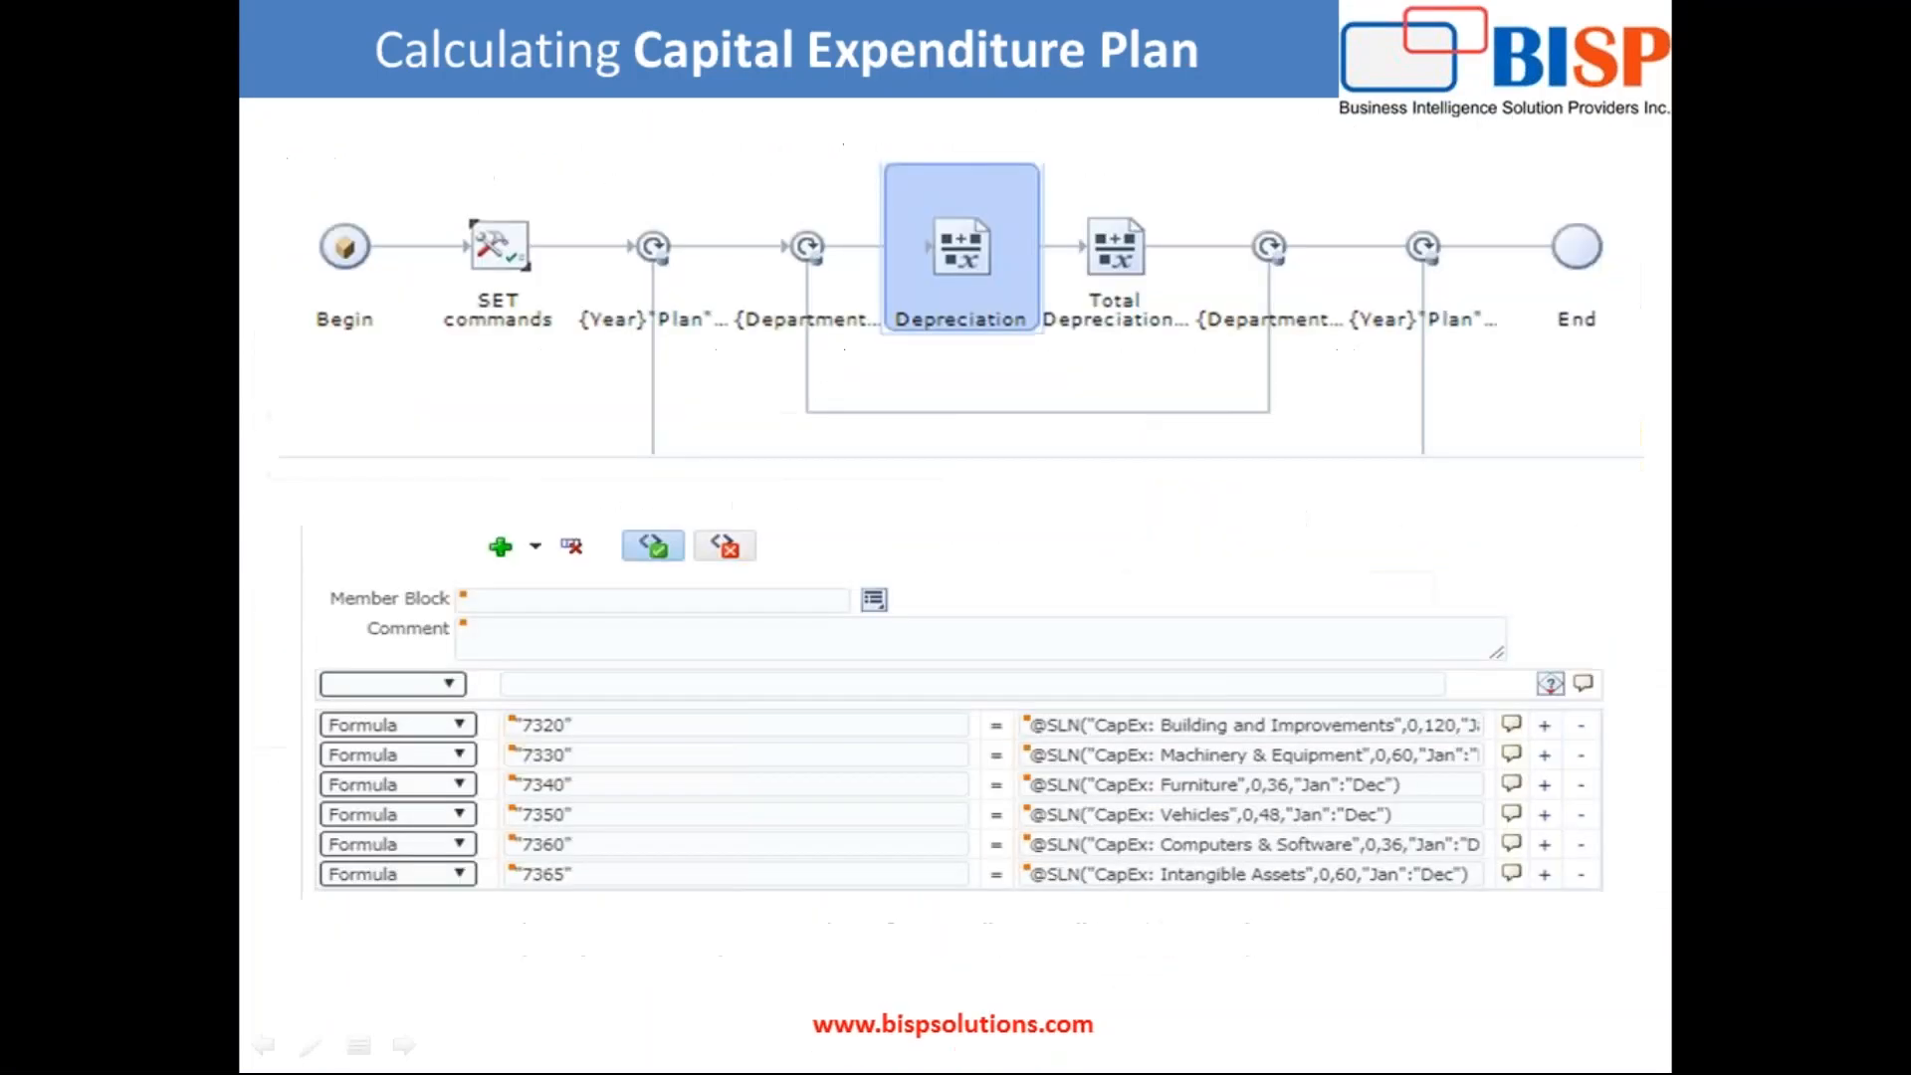
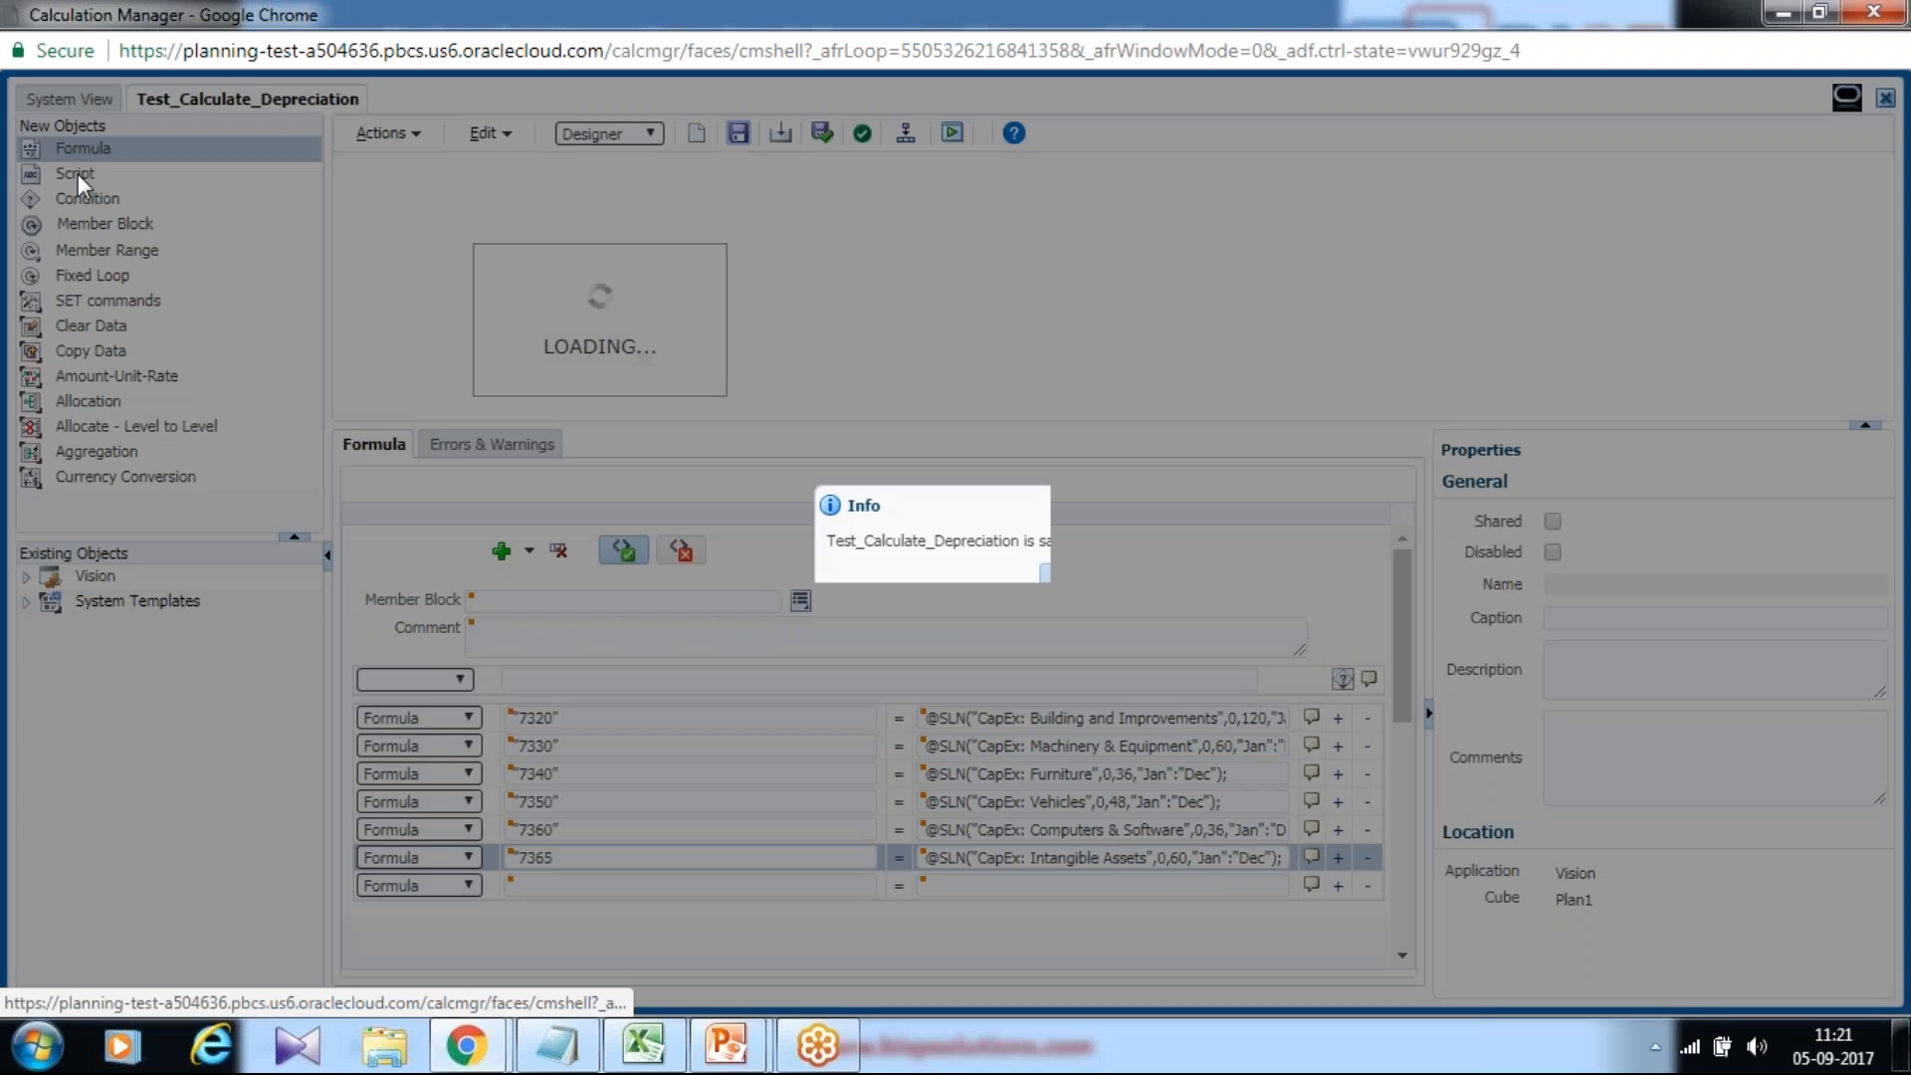
Add a new Formula component right after the 7320 depreciation formula.
{"action": "left_click", "coordinate": [1063, 581]}
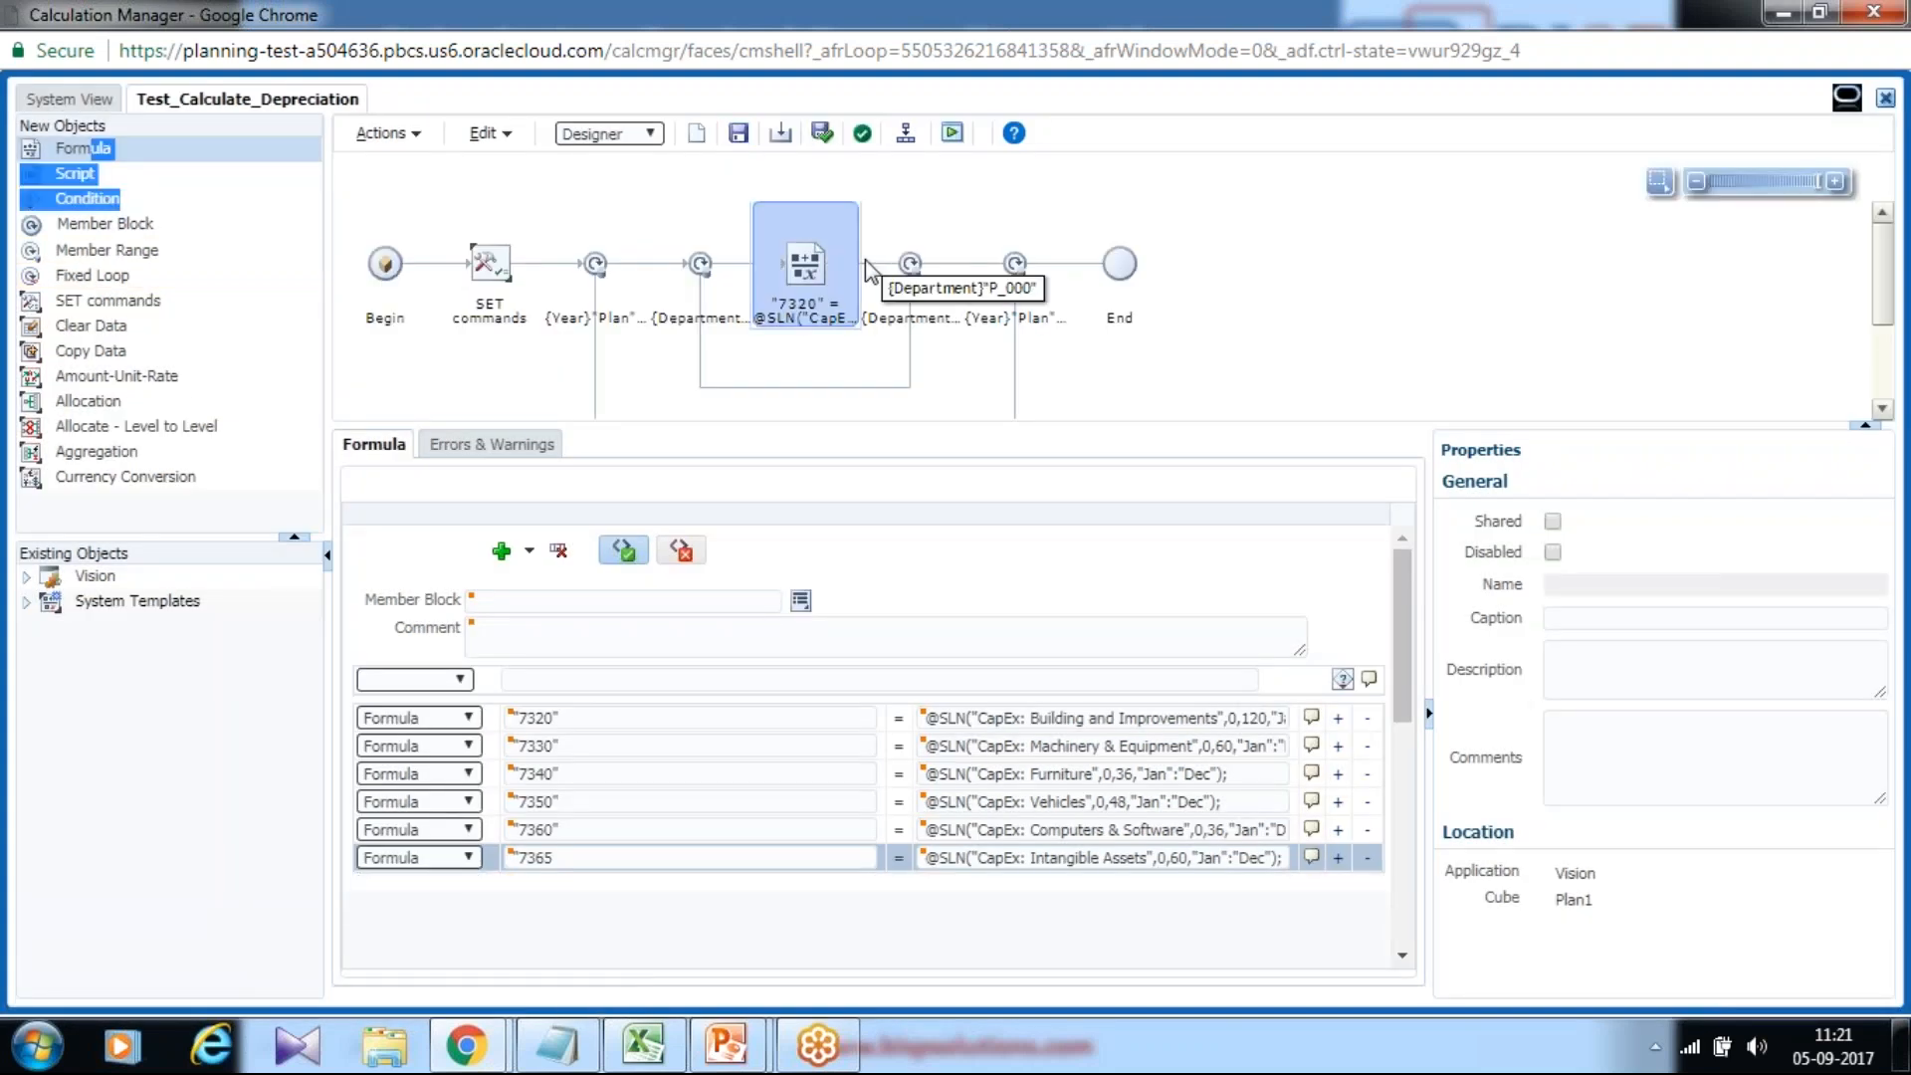
{"action": "left_click", "coordinate": [60, 149]}
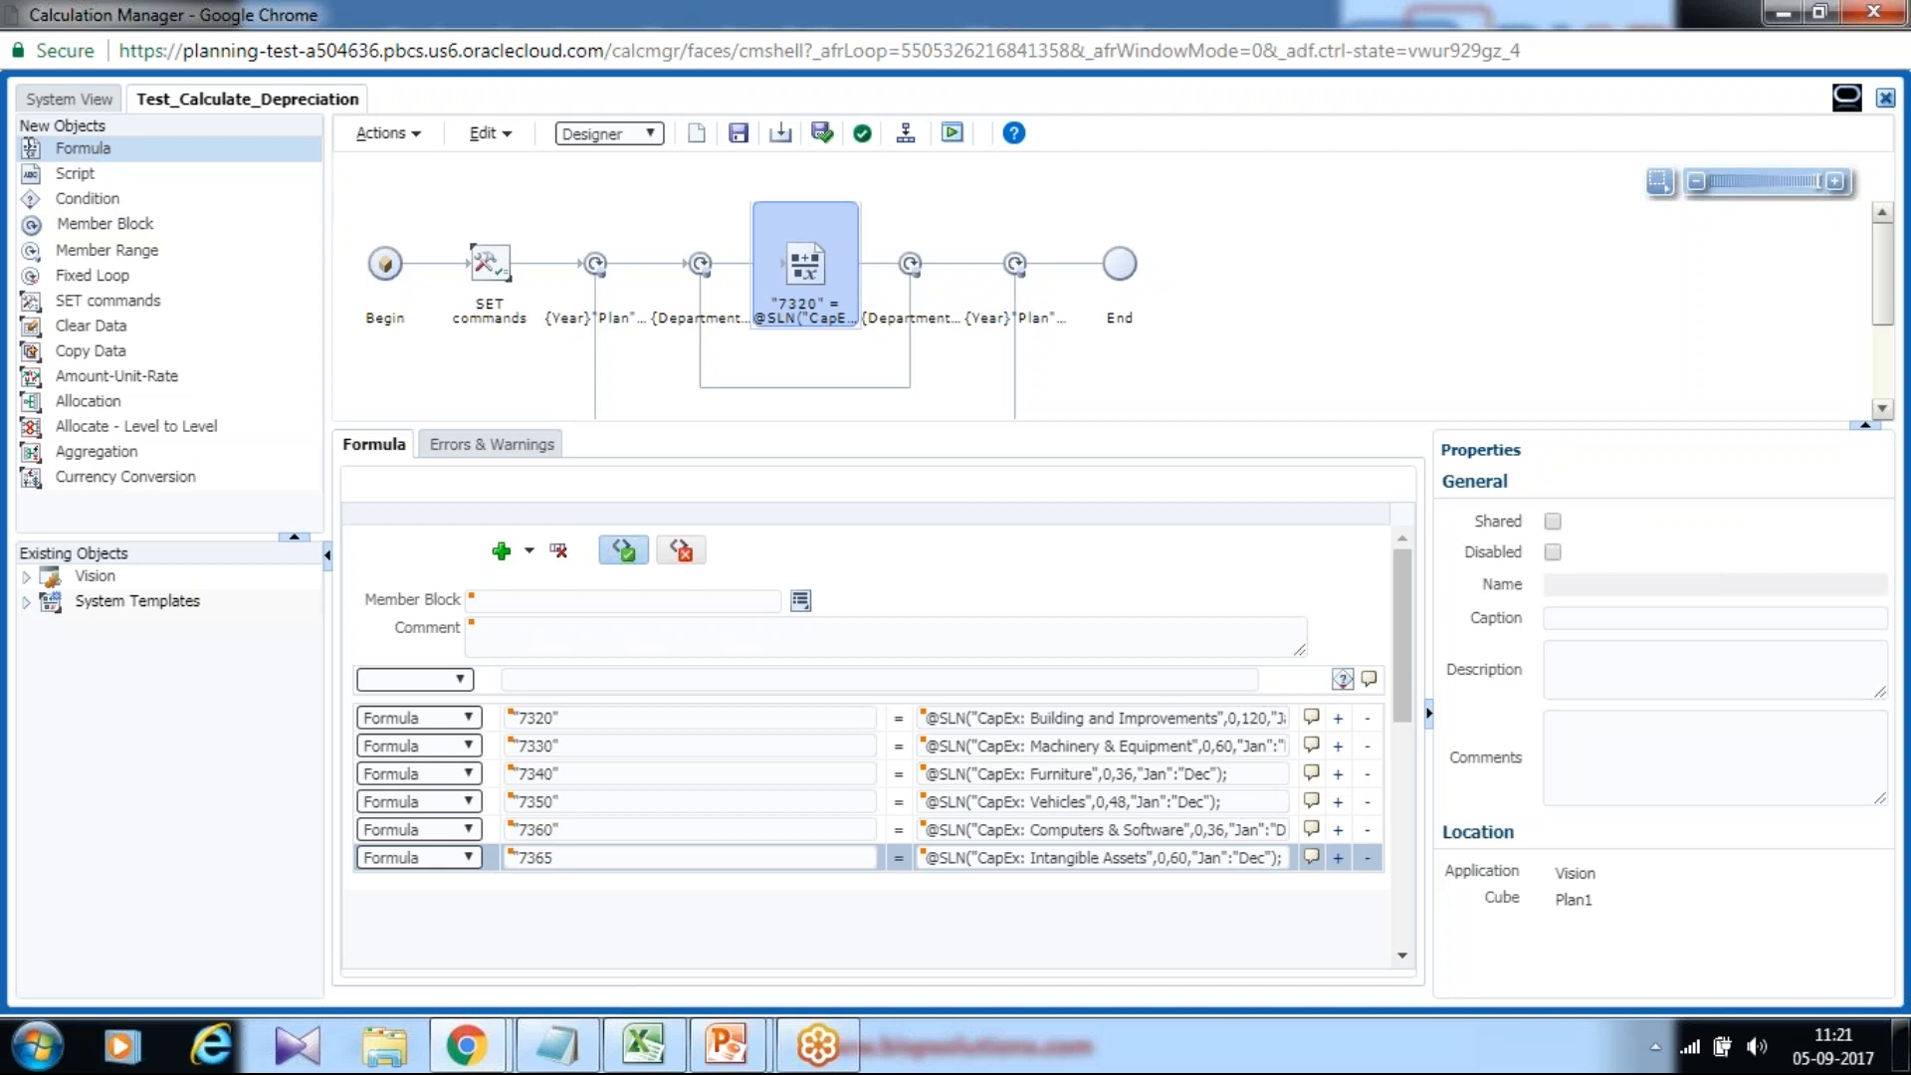
{"action": "left_click_drag", "start_coordinate": [30, 148], "coordinate": [866, 267]}
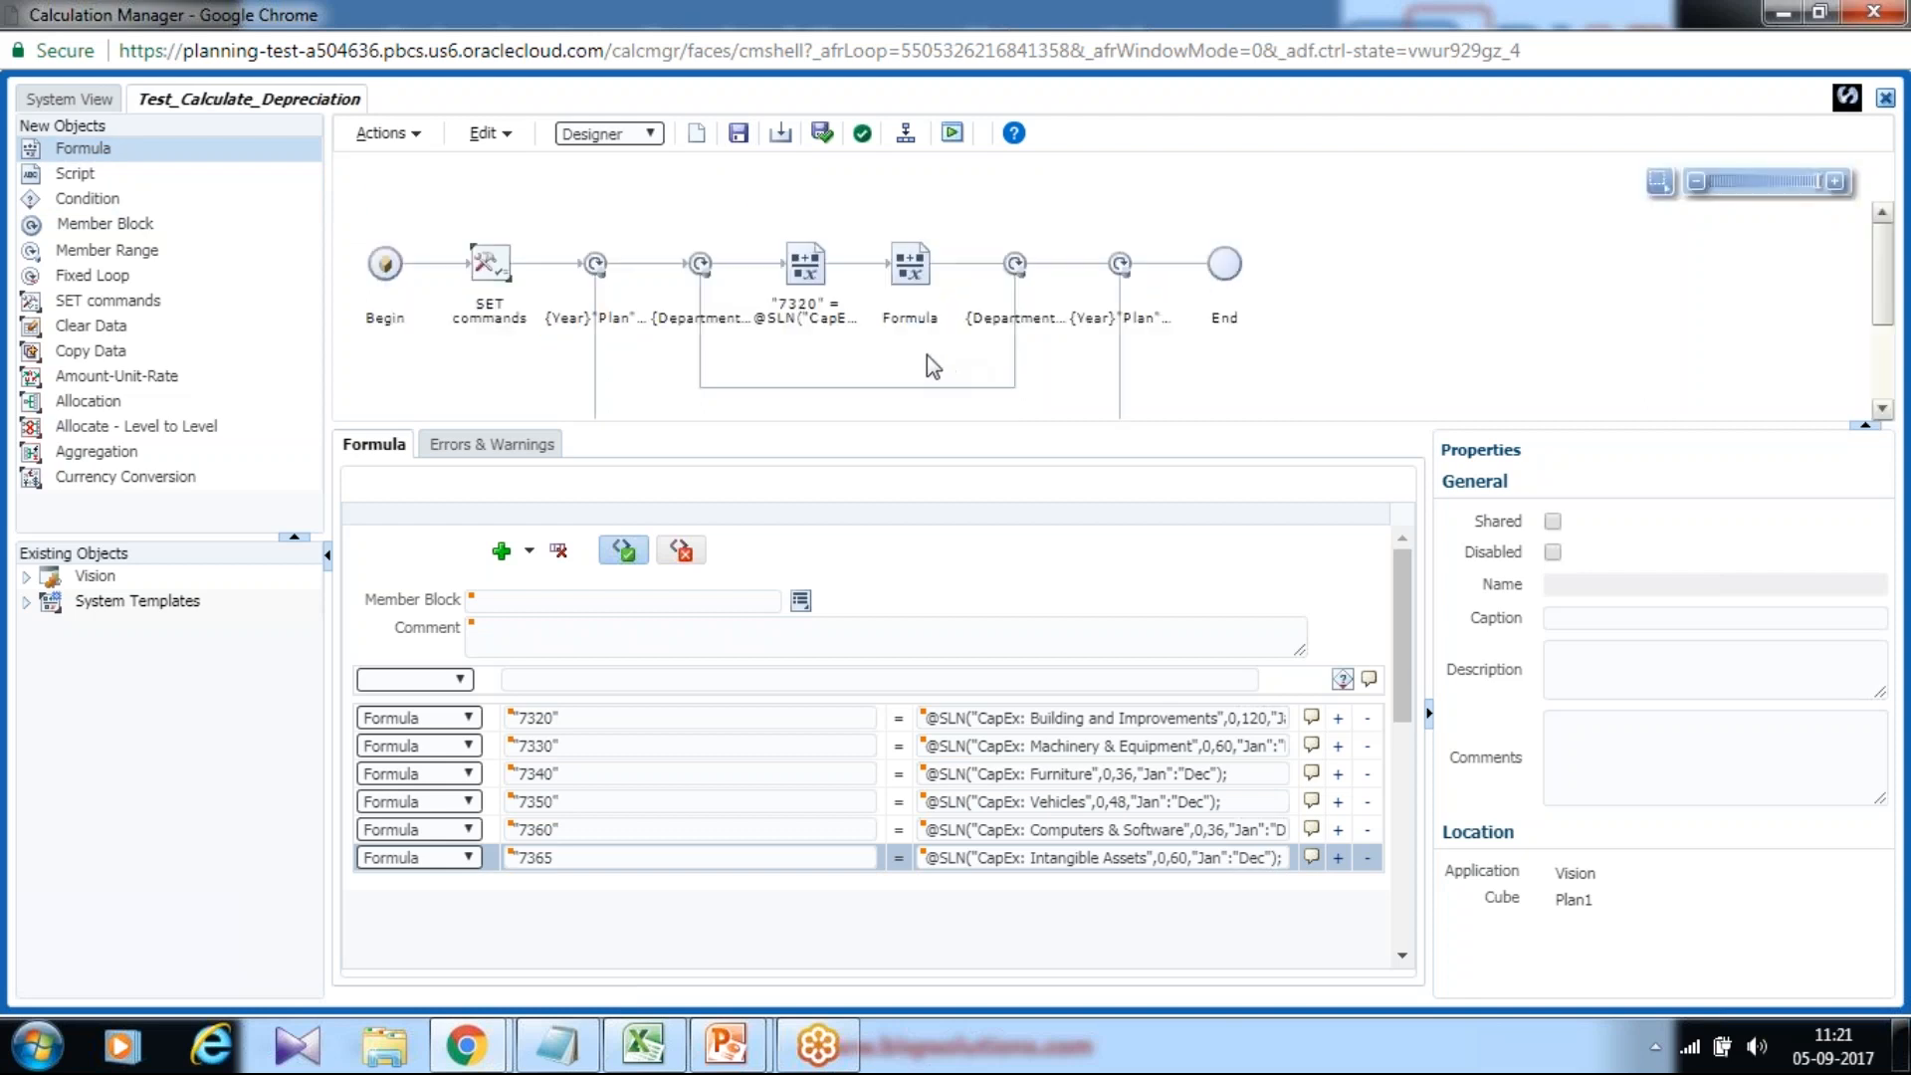
{"action": "left_click", "coordinate": [558, 1045]}
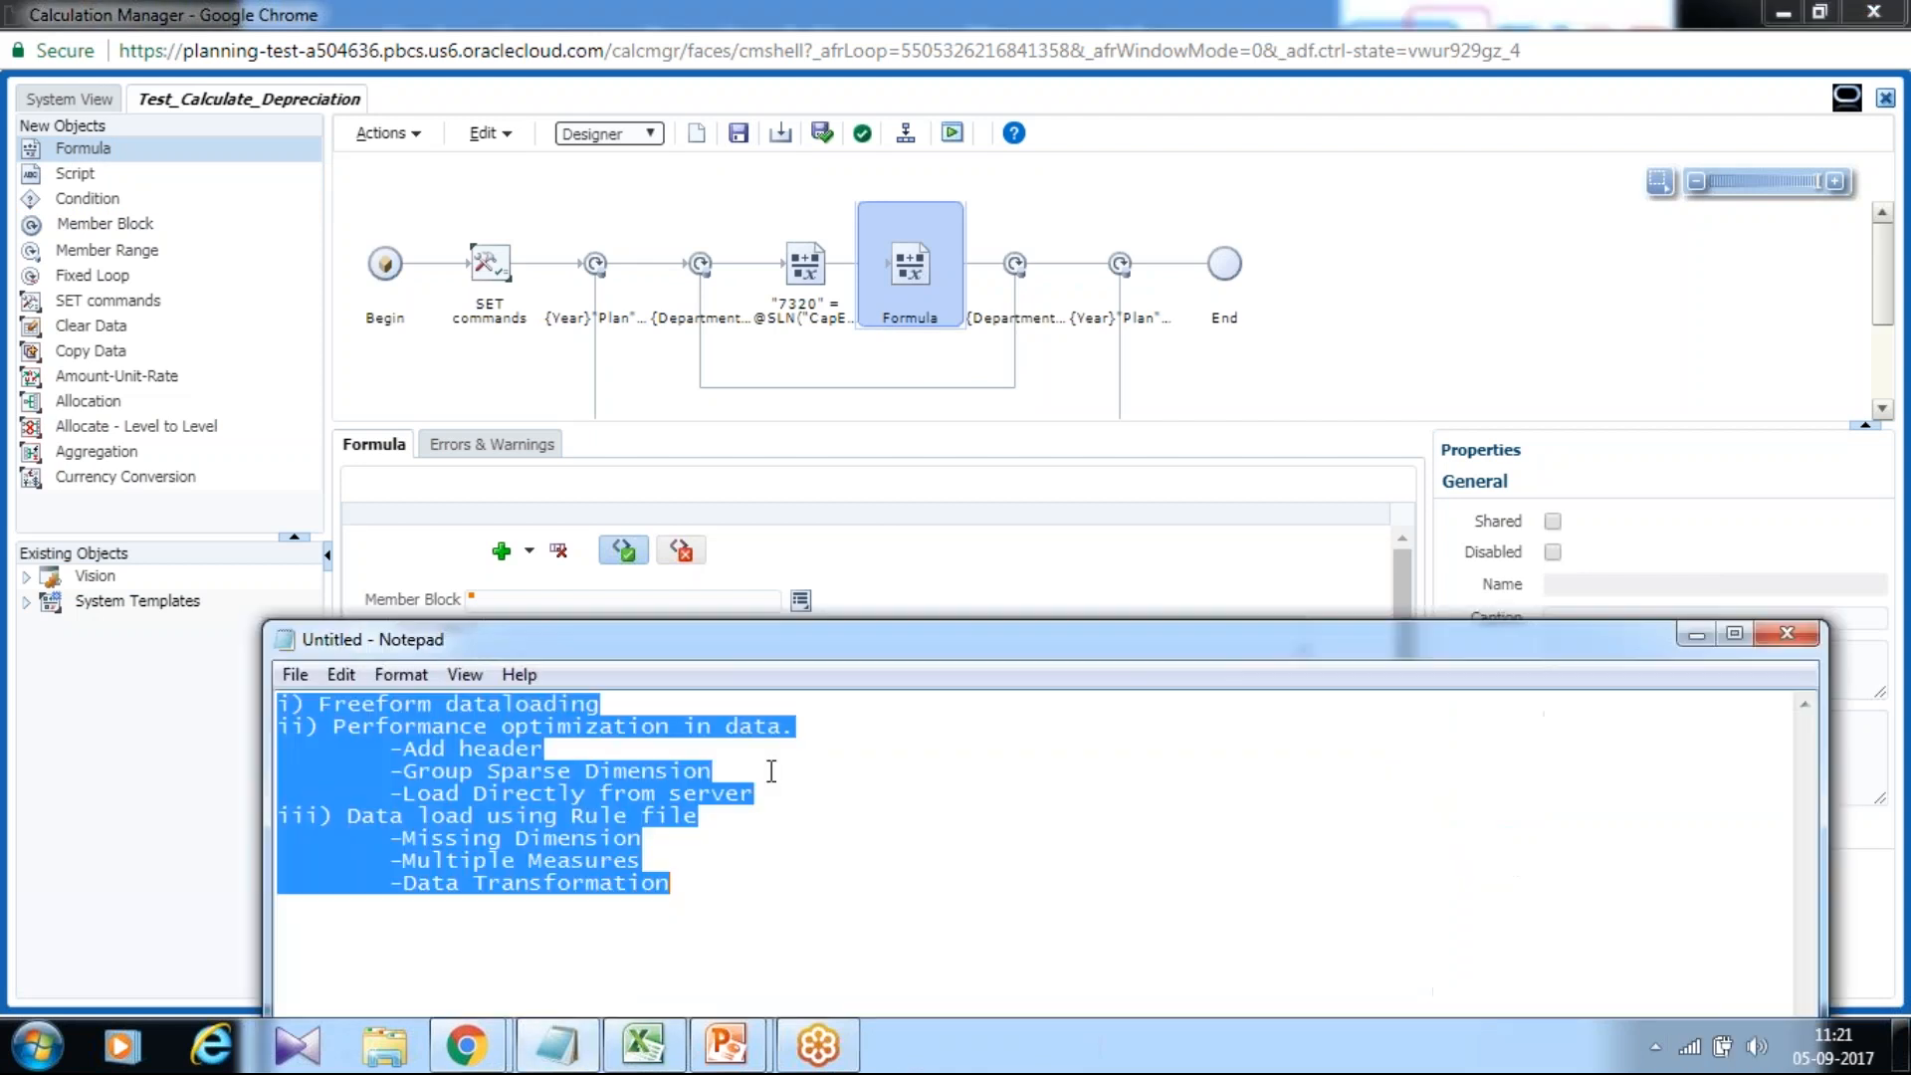
Select the "7300"; line in the full calc script on the PowerPoint slide.
{"action": "mouse_move", "coordinate": [781, 996]}
{"action": "left_click", "coordinate": [841, 945]}
{"action": "left_click", "coordinate": [756, 793]}
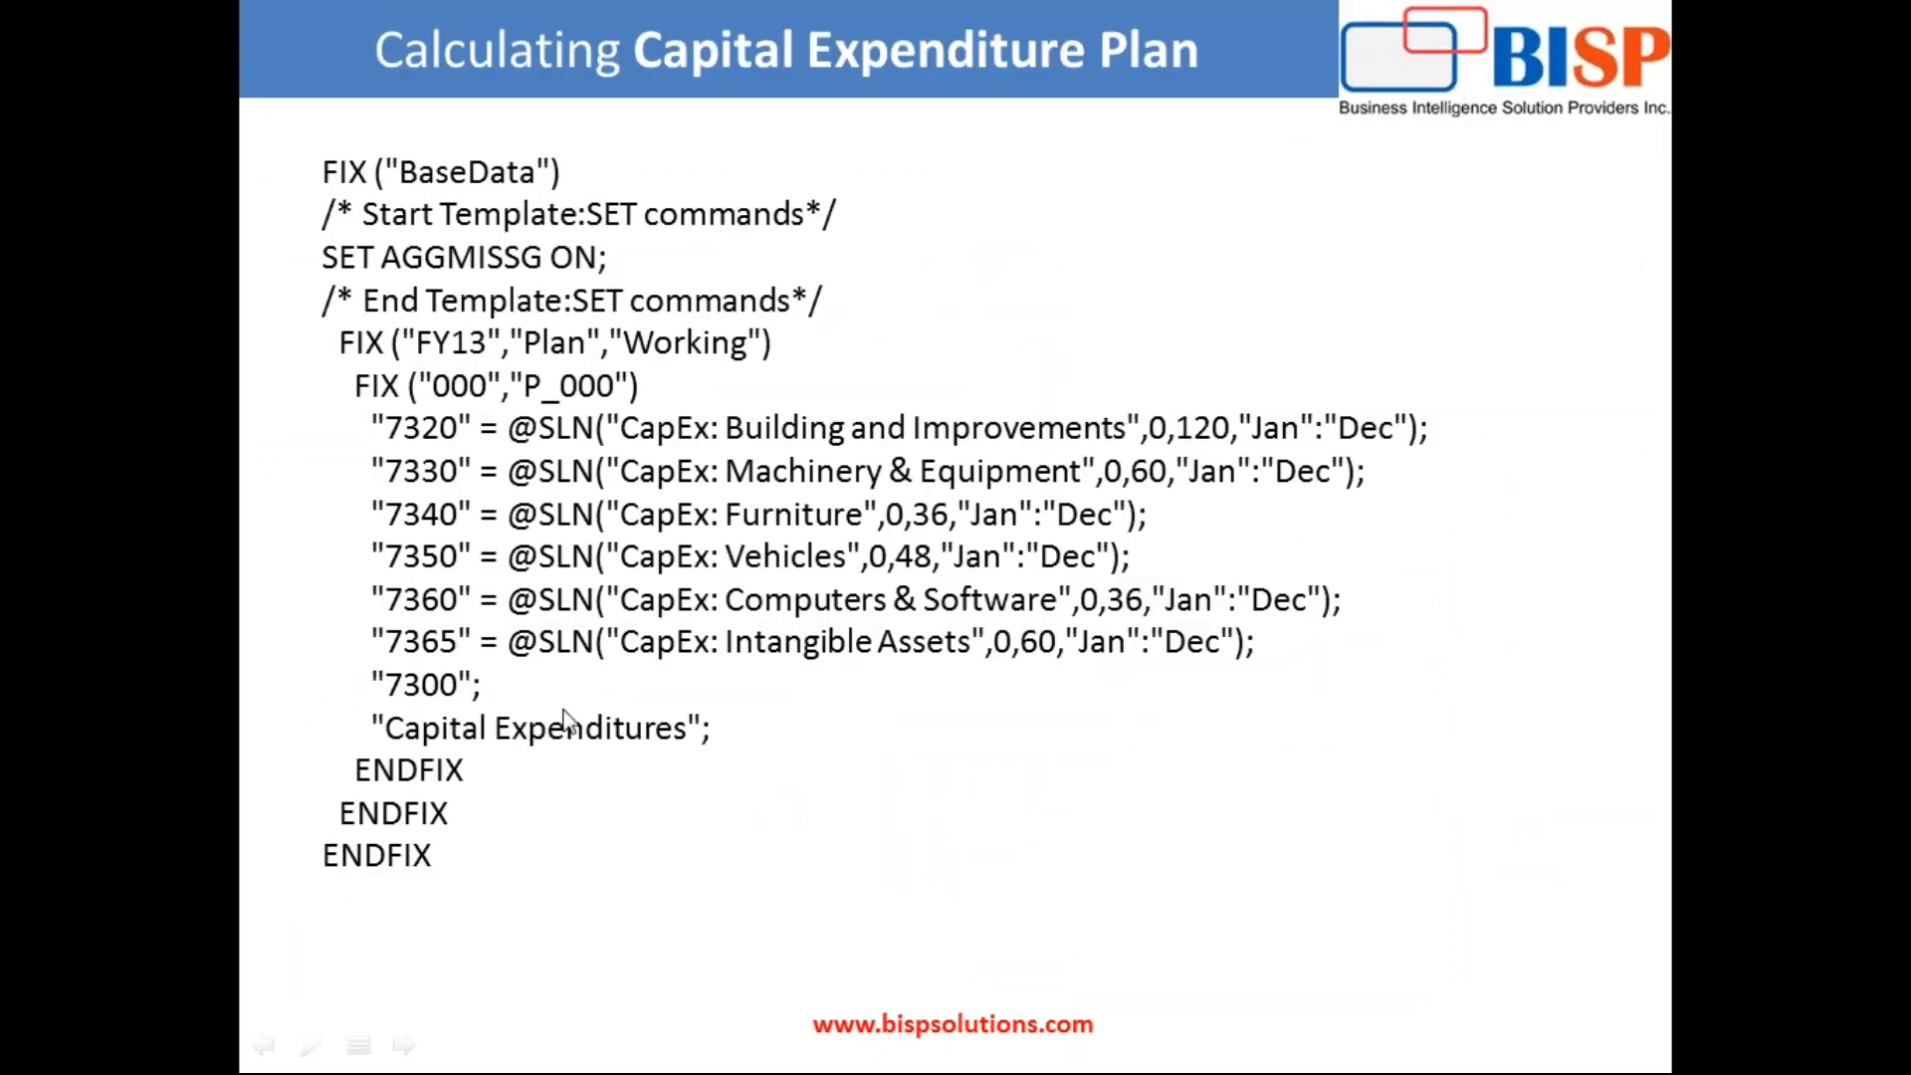
{"action": "key", "text": "Escape"}
{"action": "left_click", "coordinate": [755, 731]}
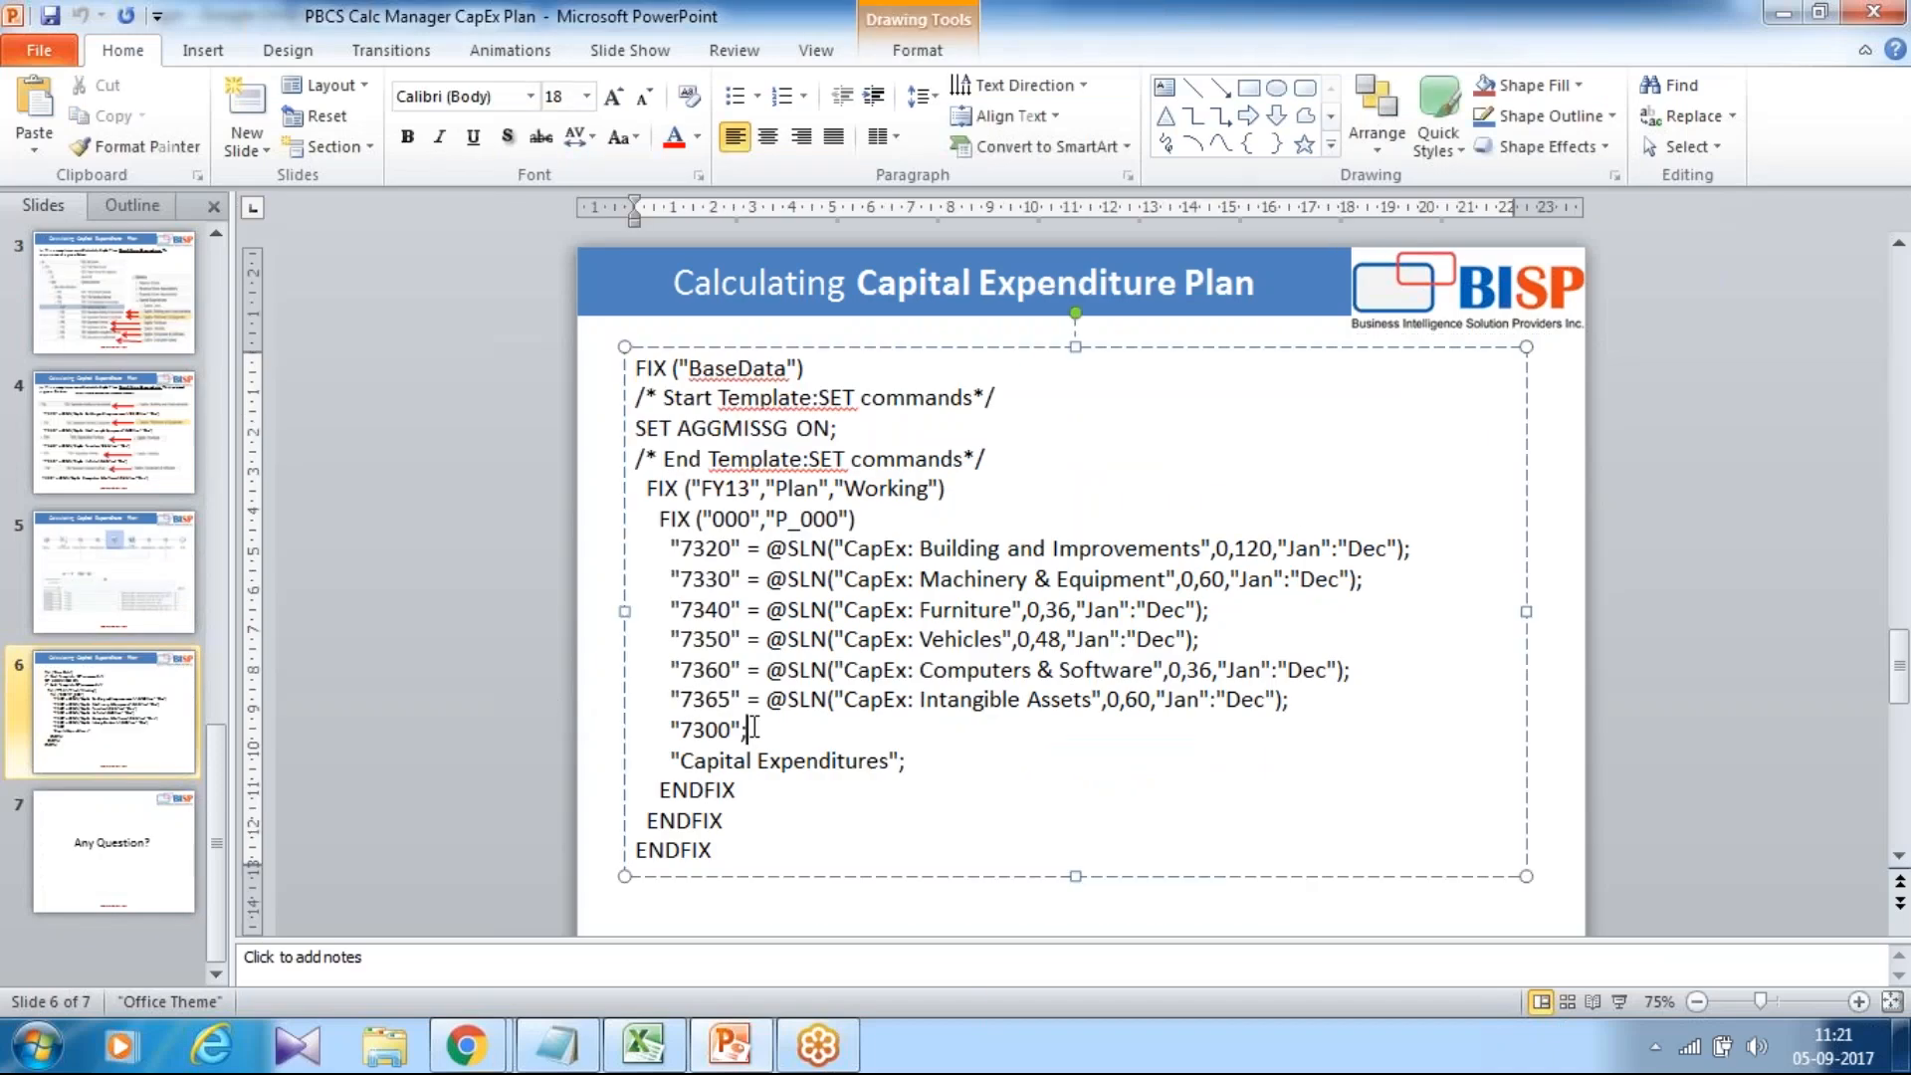
{"action": "left_click_drag", "start_coordinate": [754, 730], "coordinate": [662, 724]}
{"action": "key", "text": "ctrl+c"}
Paste "7300"; into the first row of the new formula.
{"action": "key", "text": "alt+Tab"}
{"action": "key", "text": "alt+Tab"}
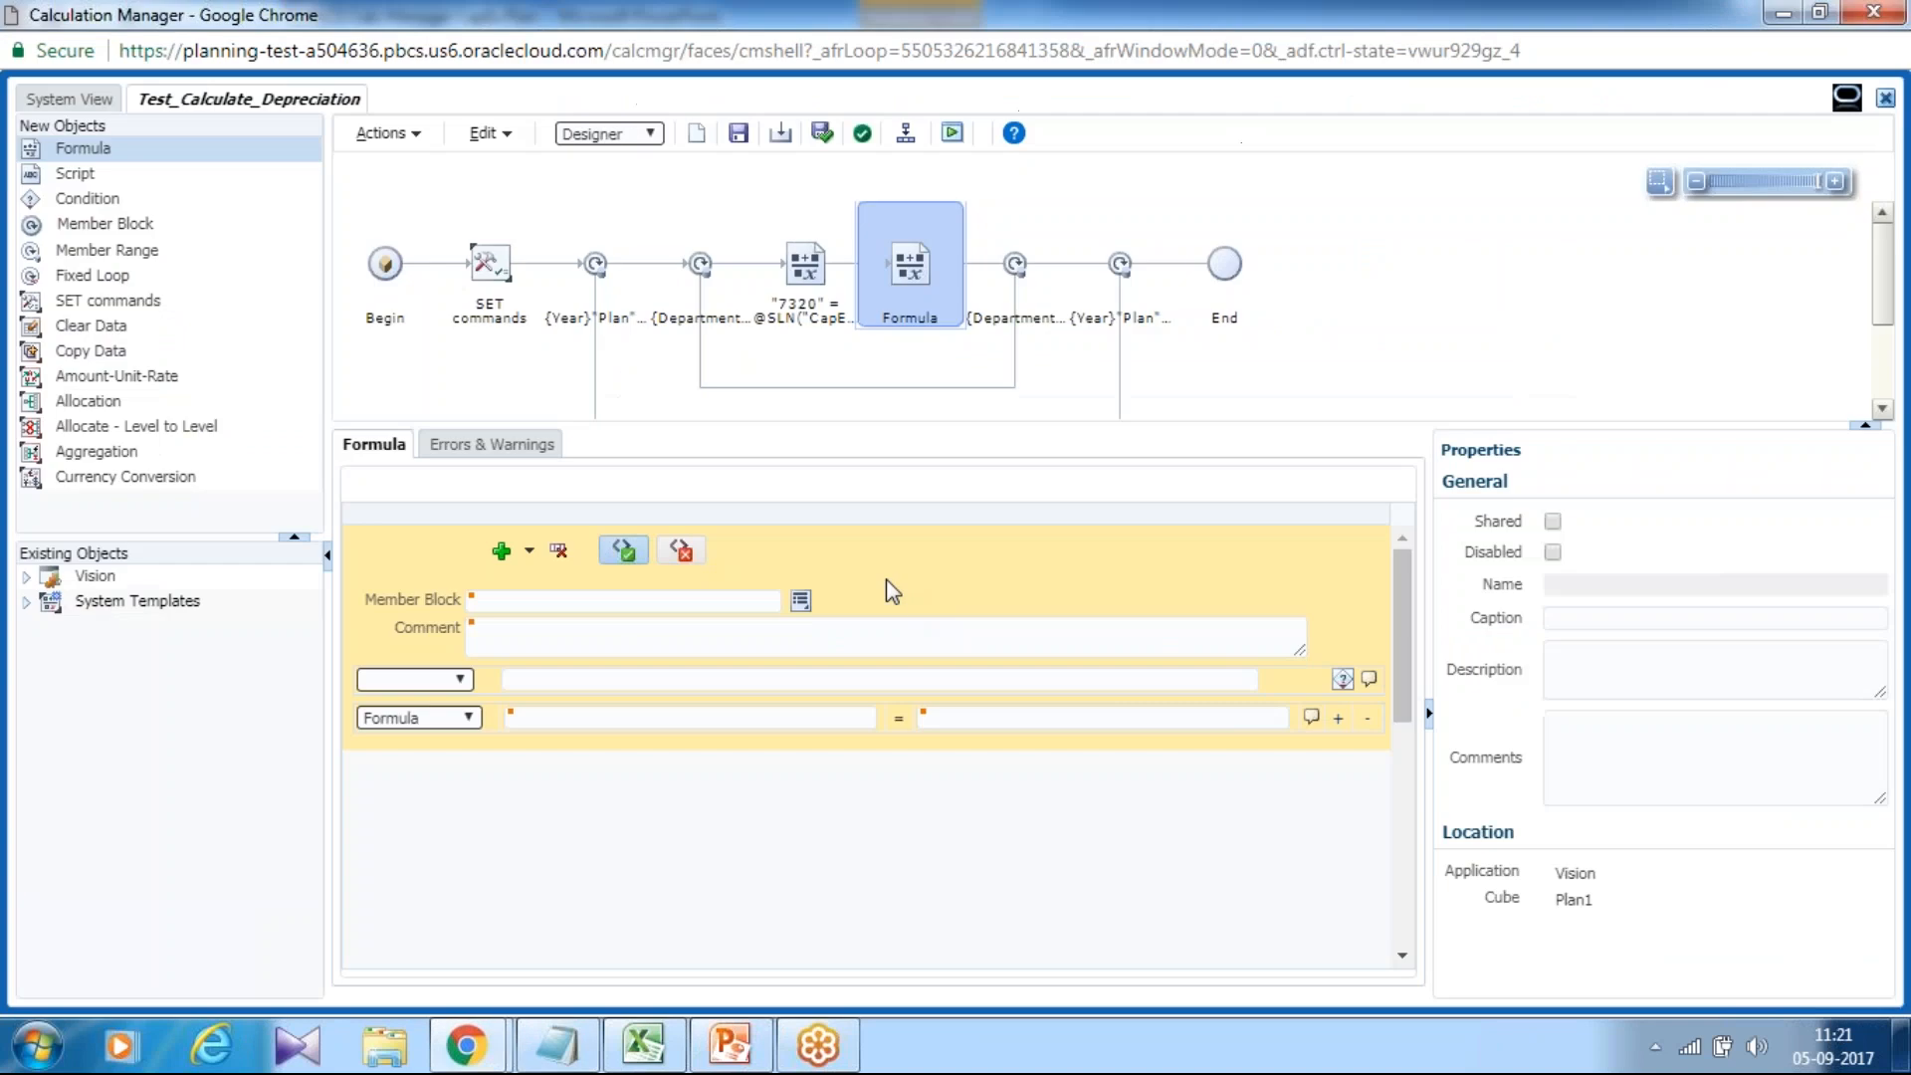
{"action": "left_click", "coordinate": [598, 717]}
{"action": "key", "text": "ctrl+v"}
{"action": "key", "text": "alt+Tab"}
{"action": "key", "text": "alt+Tab"}
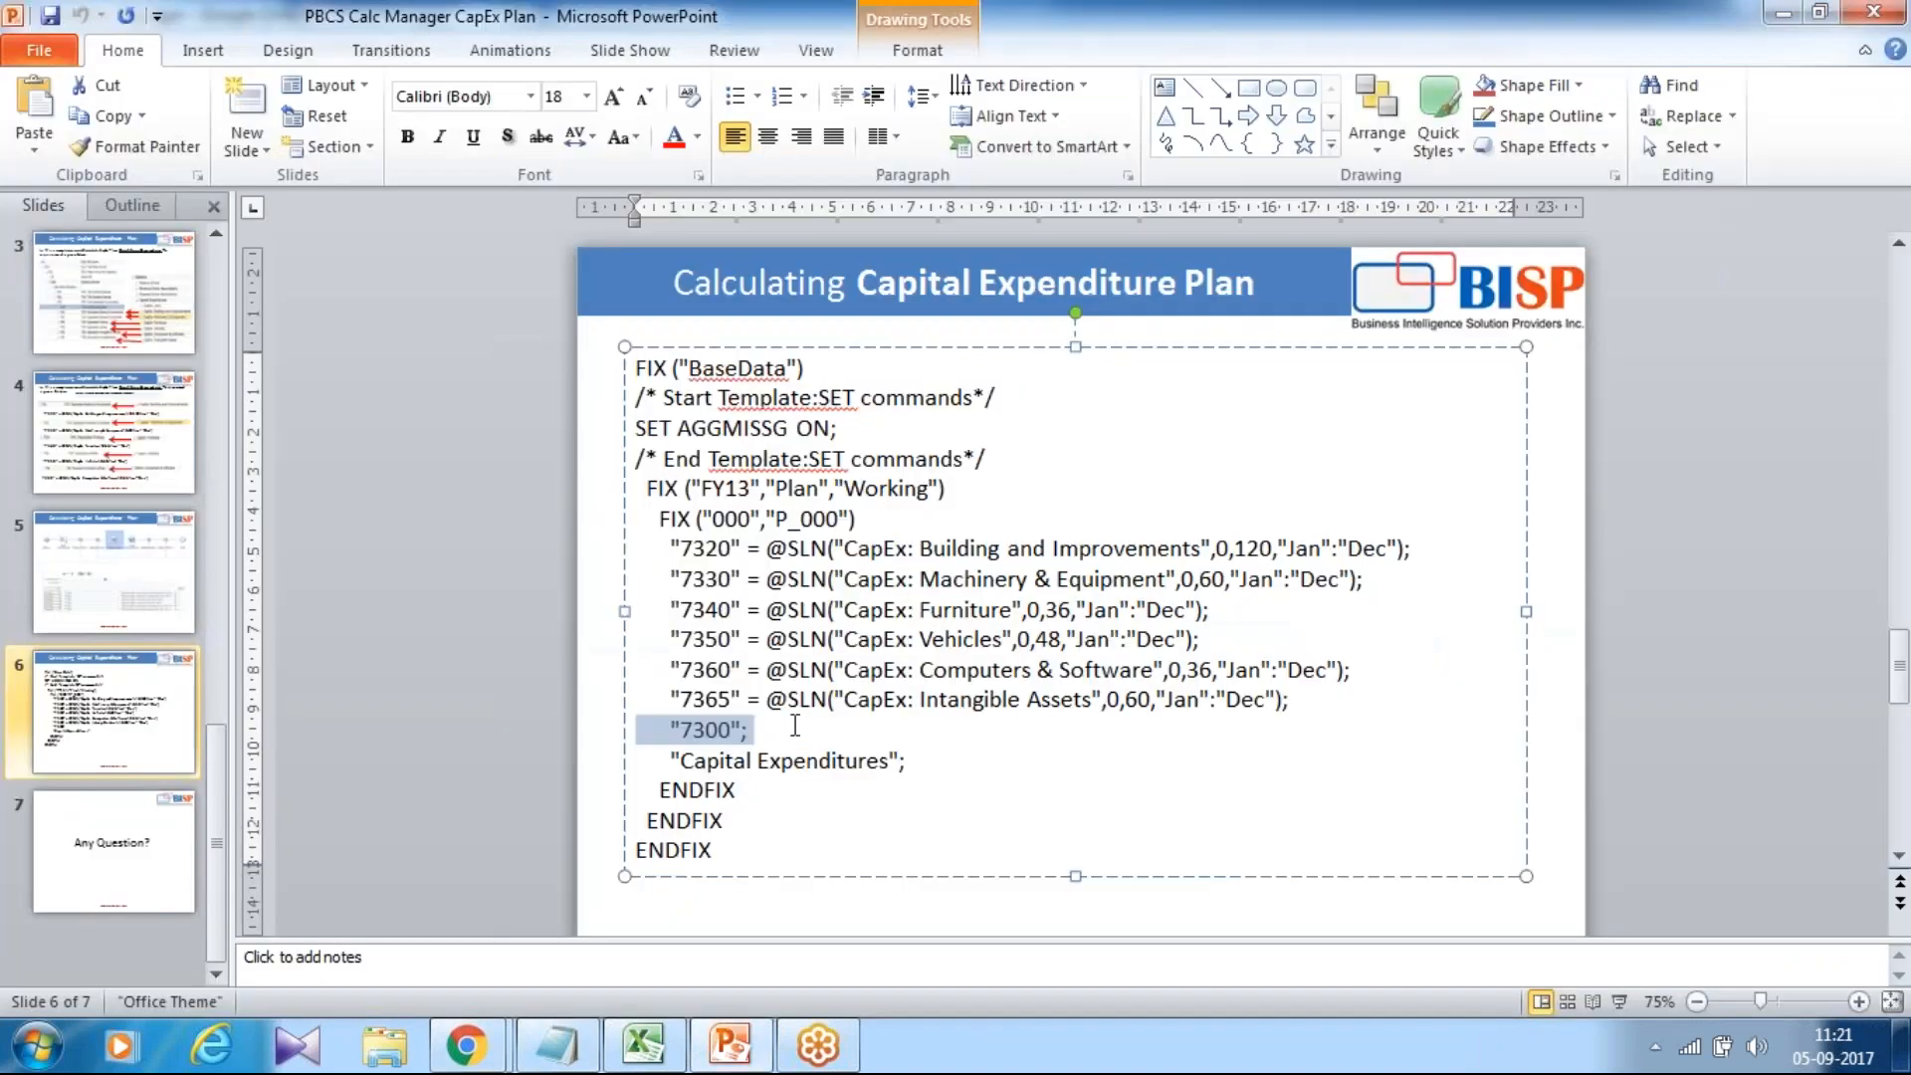
Paste "Capital Expenditures"; into the formula's second row and save the rule.
{"action": "left_click_drag", "start_coordinate": [906, 762], "coordinate": [674, 761]}
{"action": "key", "text": "ctrl+c"}
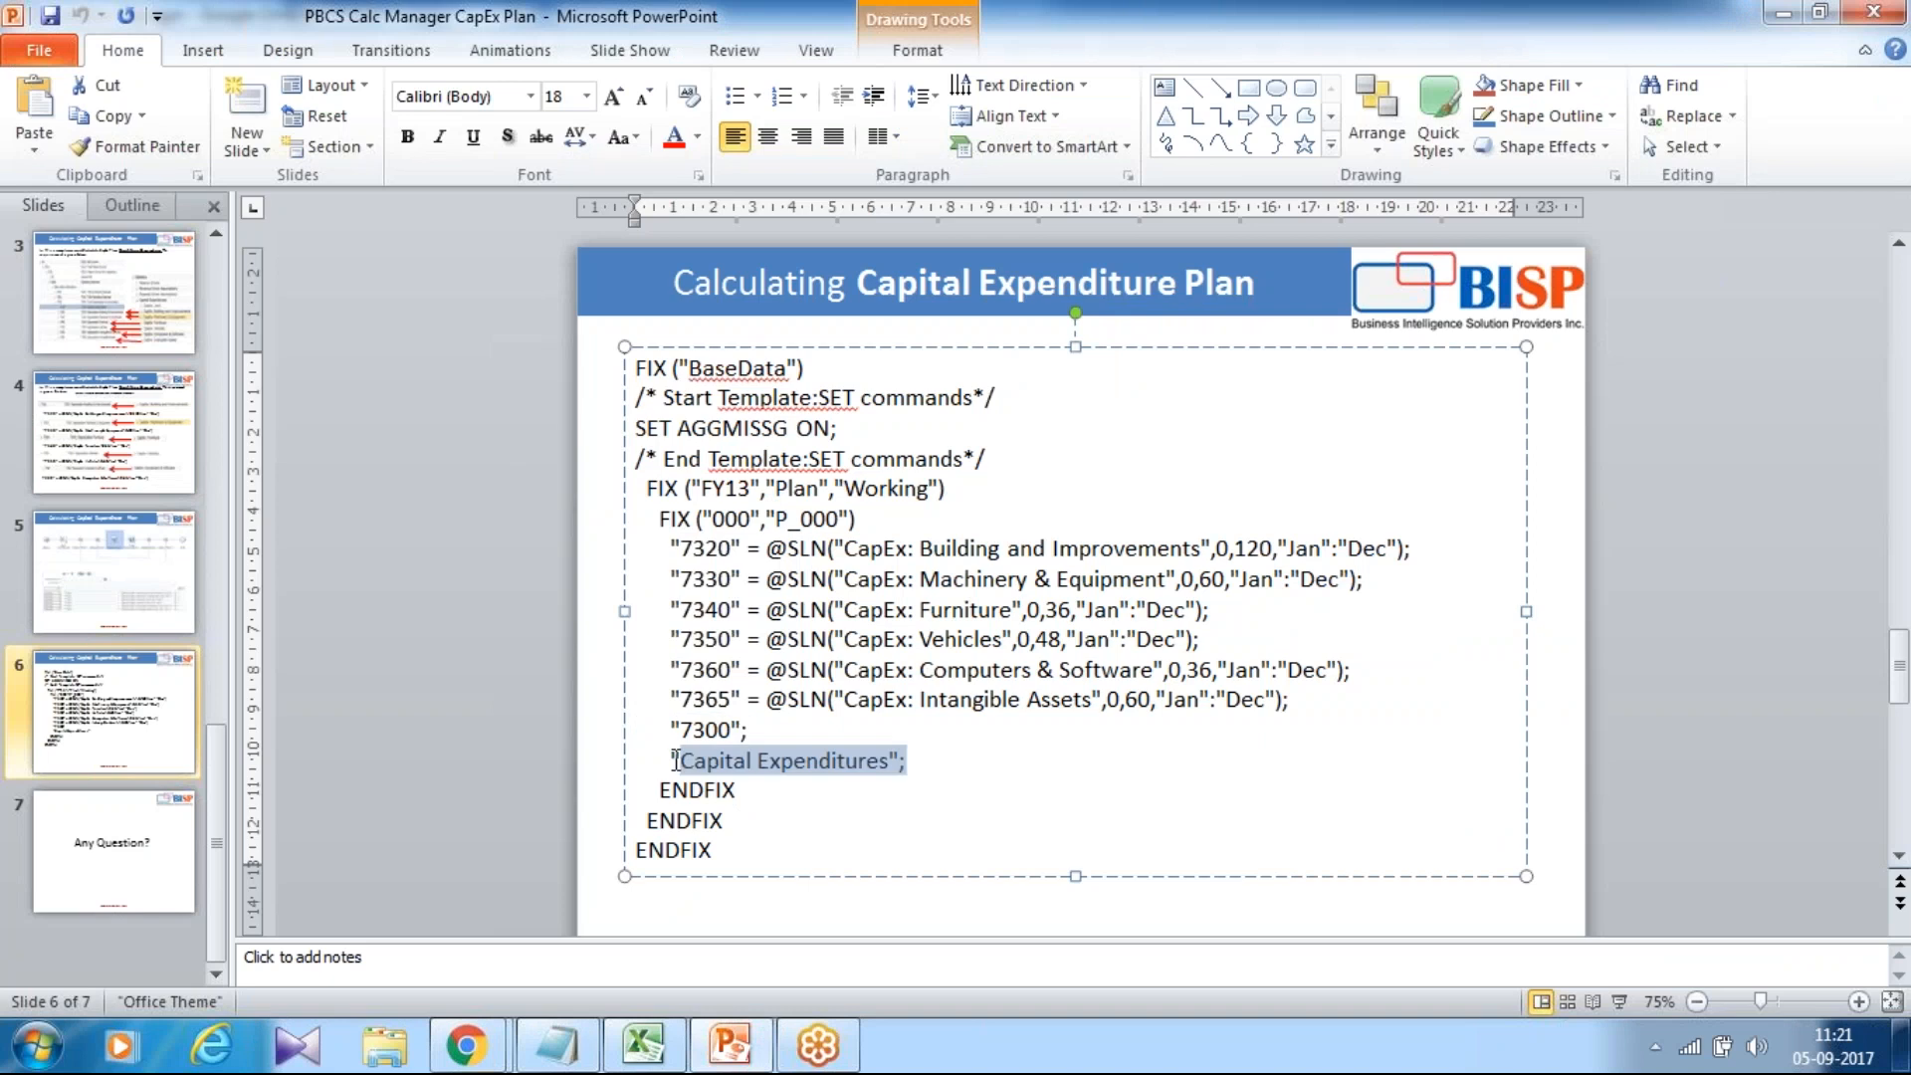
{"action": "key", "text": "alt+Tab"}
{"action": "key", "text": "alt+Tab"}
{"action": "key", "text": "Tab"}
{"action": "left_click", "coordinate": [648, 748]}
{"action": "key", "text": "ctrl+v"}
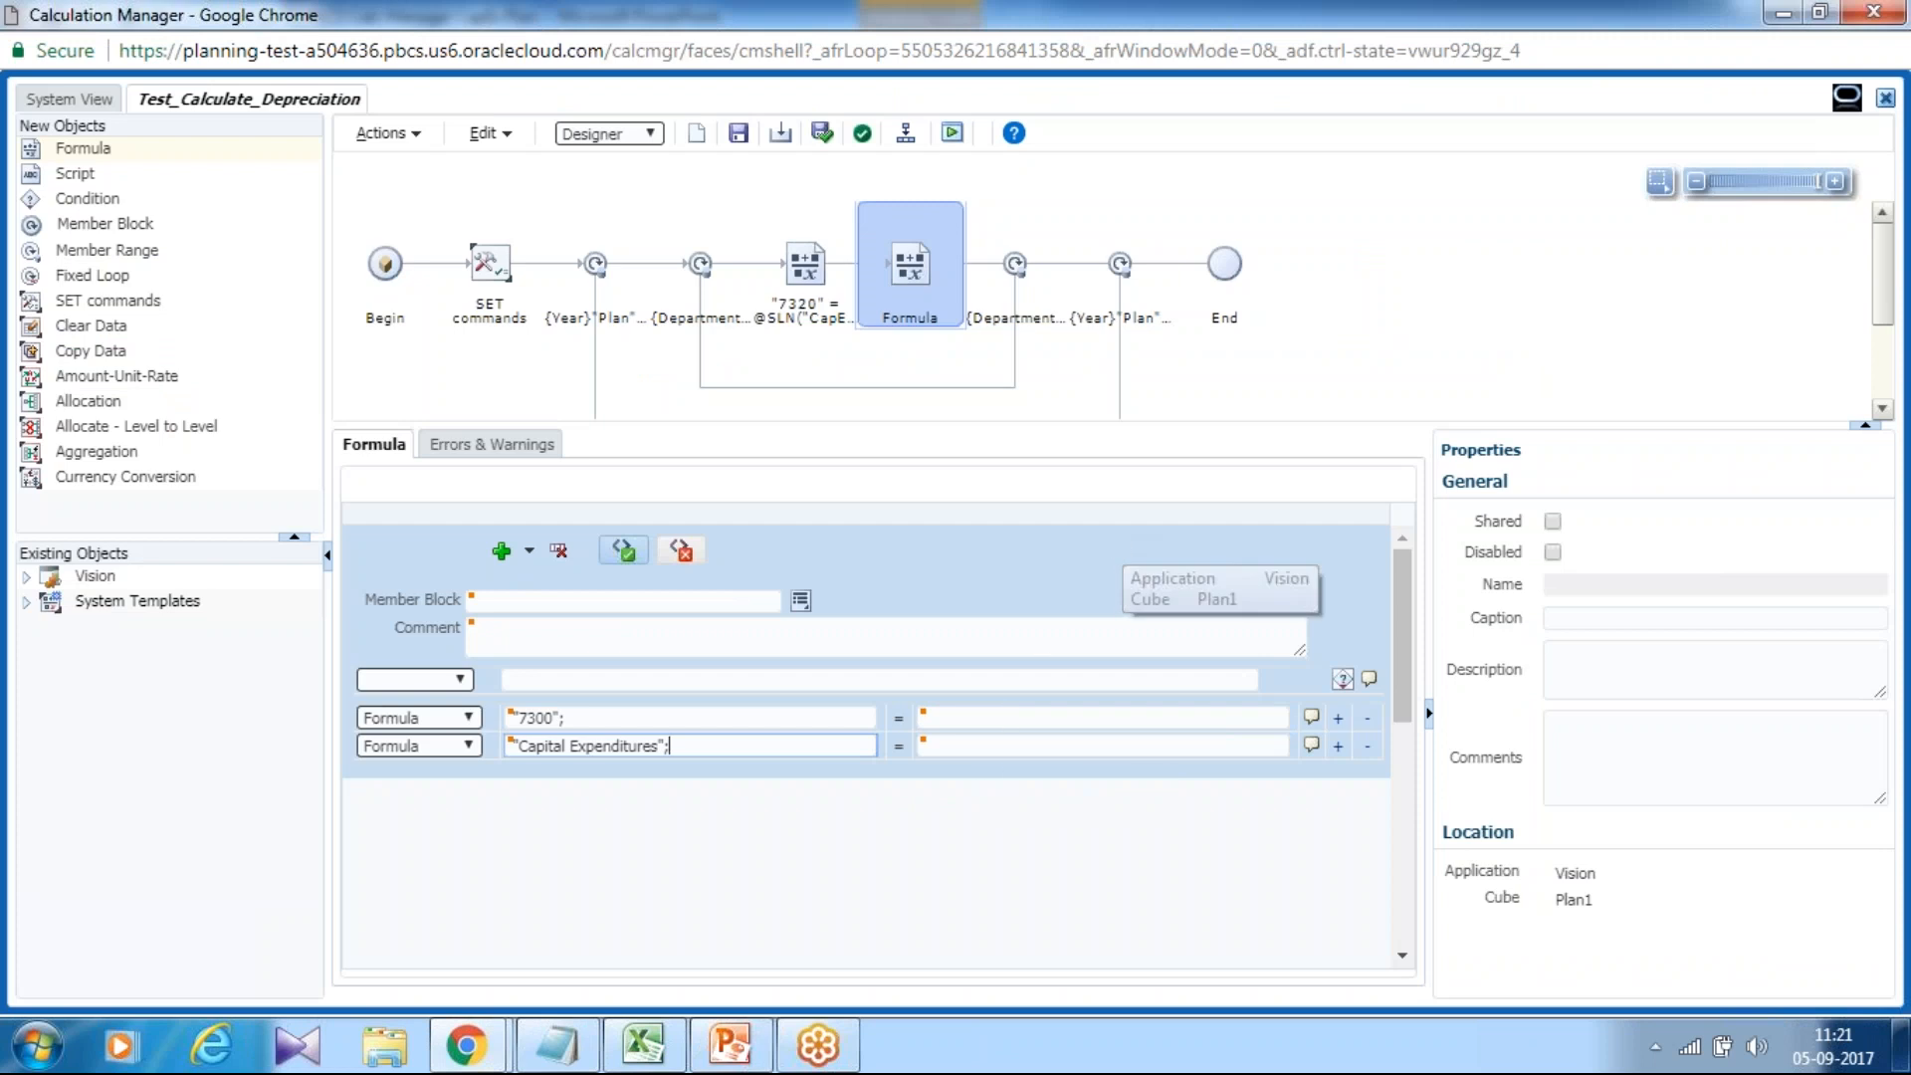
{"action": "left_click", "coordinate": [739, 132]}
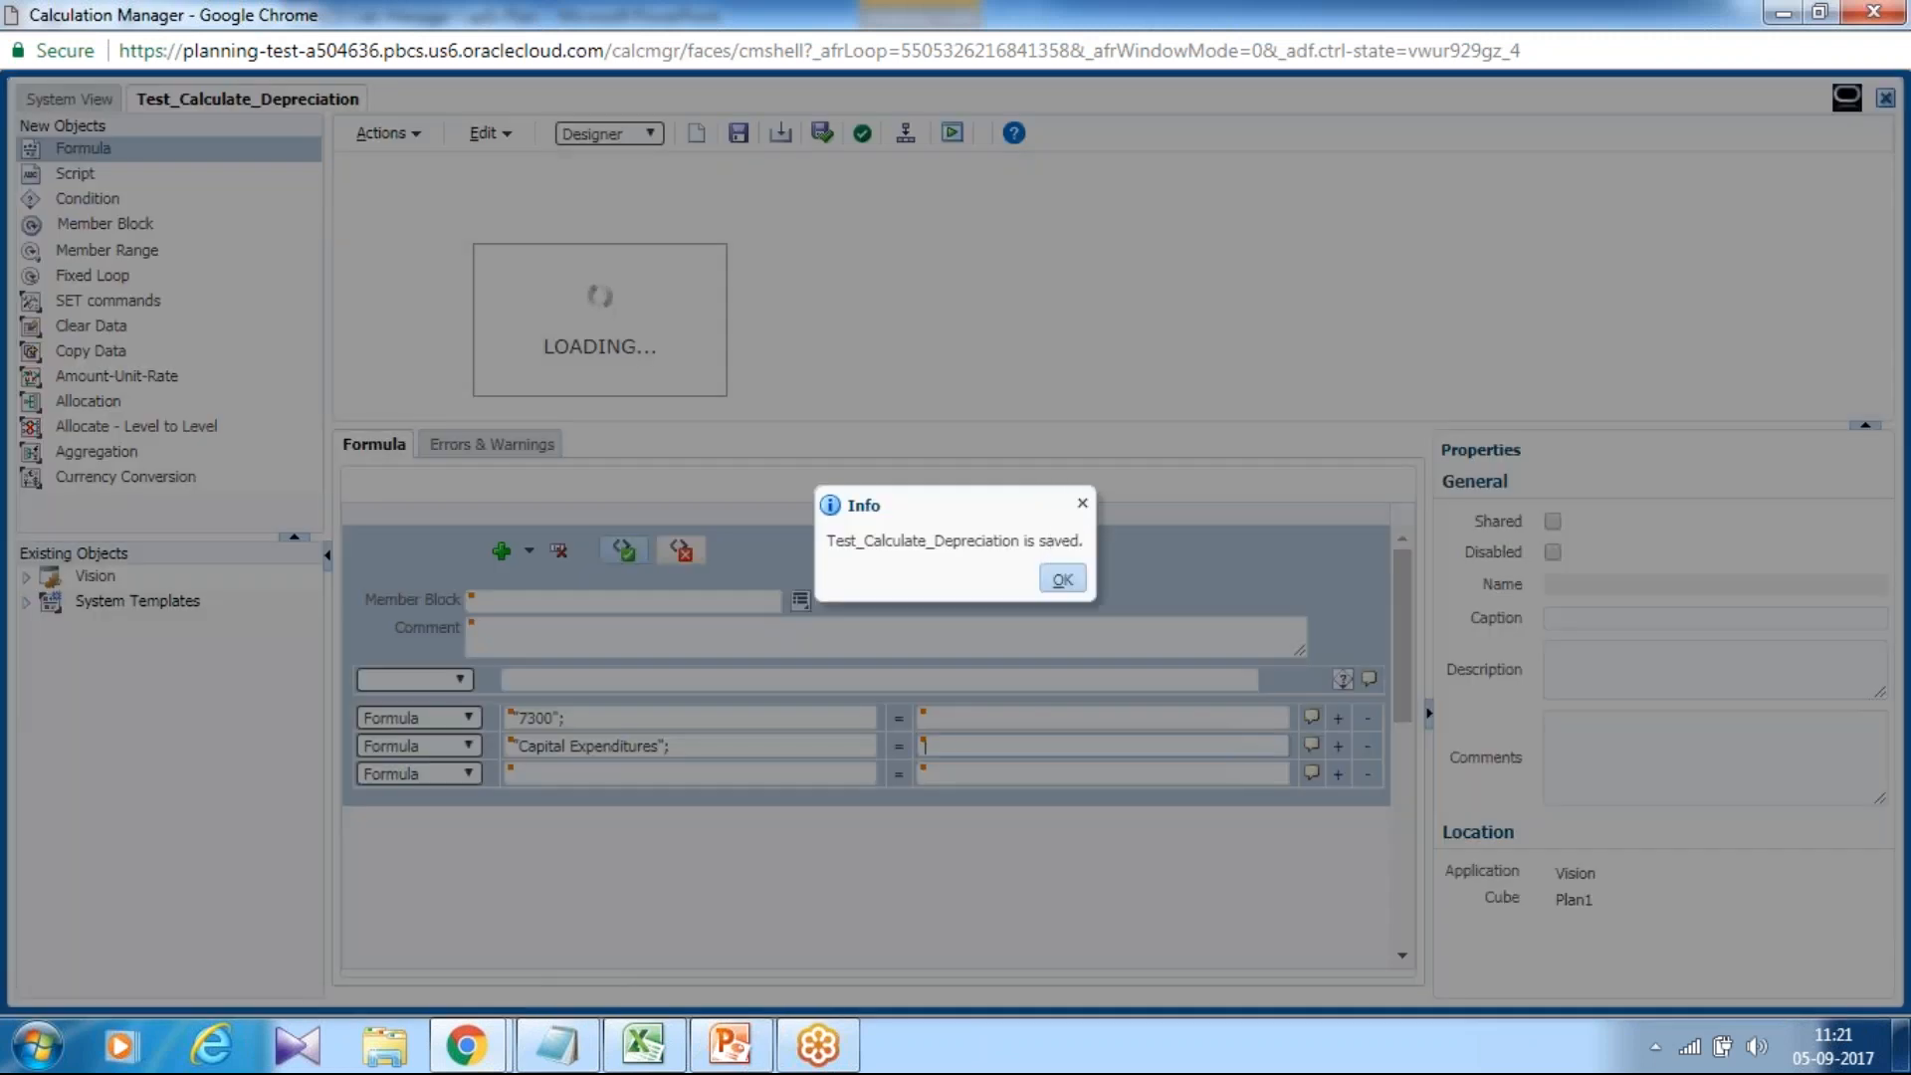
Switch Test_Calculate_Depreciation to Edit Script mode, accept the warning, and enlarge the script editor.
{"action": "left_click", "coordinate": [1061, 577]}
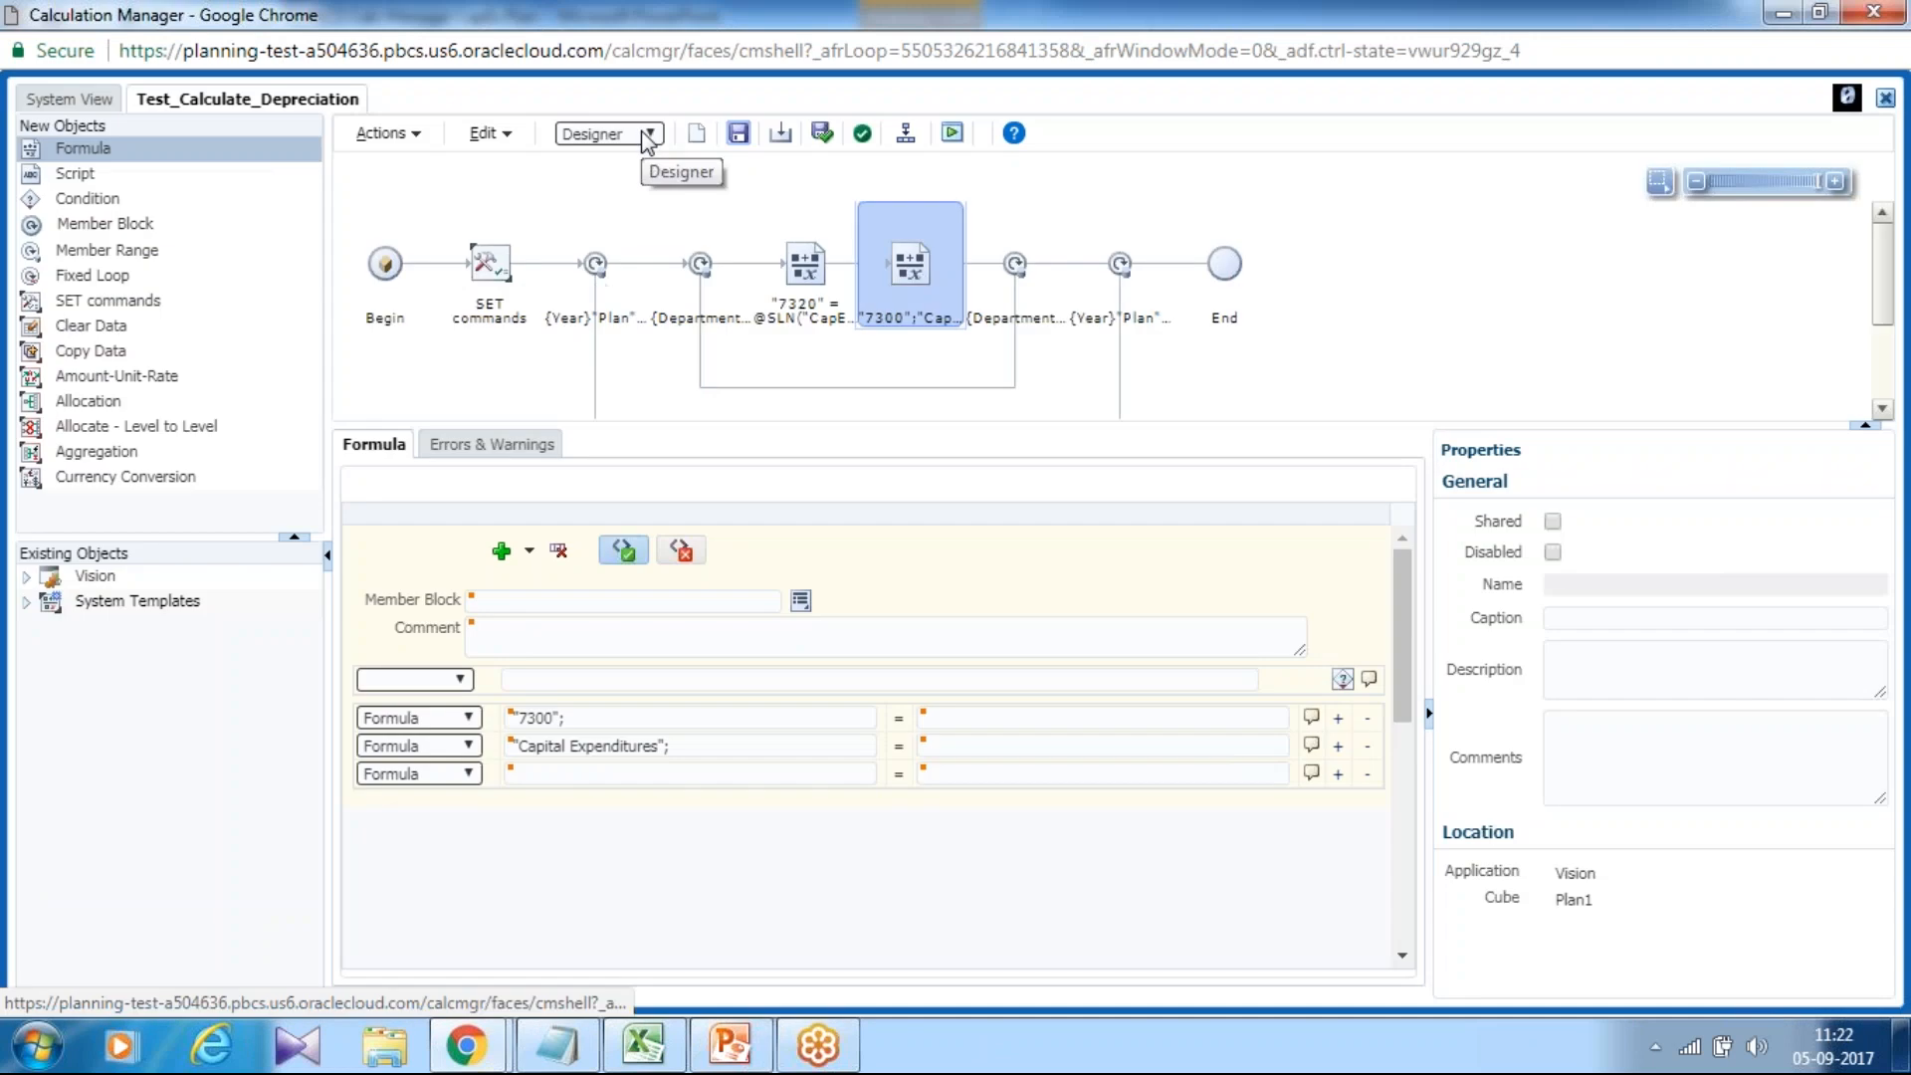
{"action": "left_click", "coordinate": [649, 133]}
{"action": "left_click", "coordinate": [638, 179]}
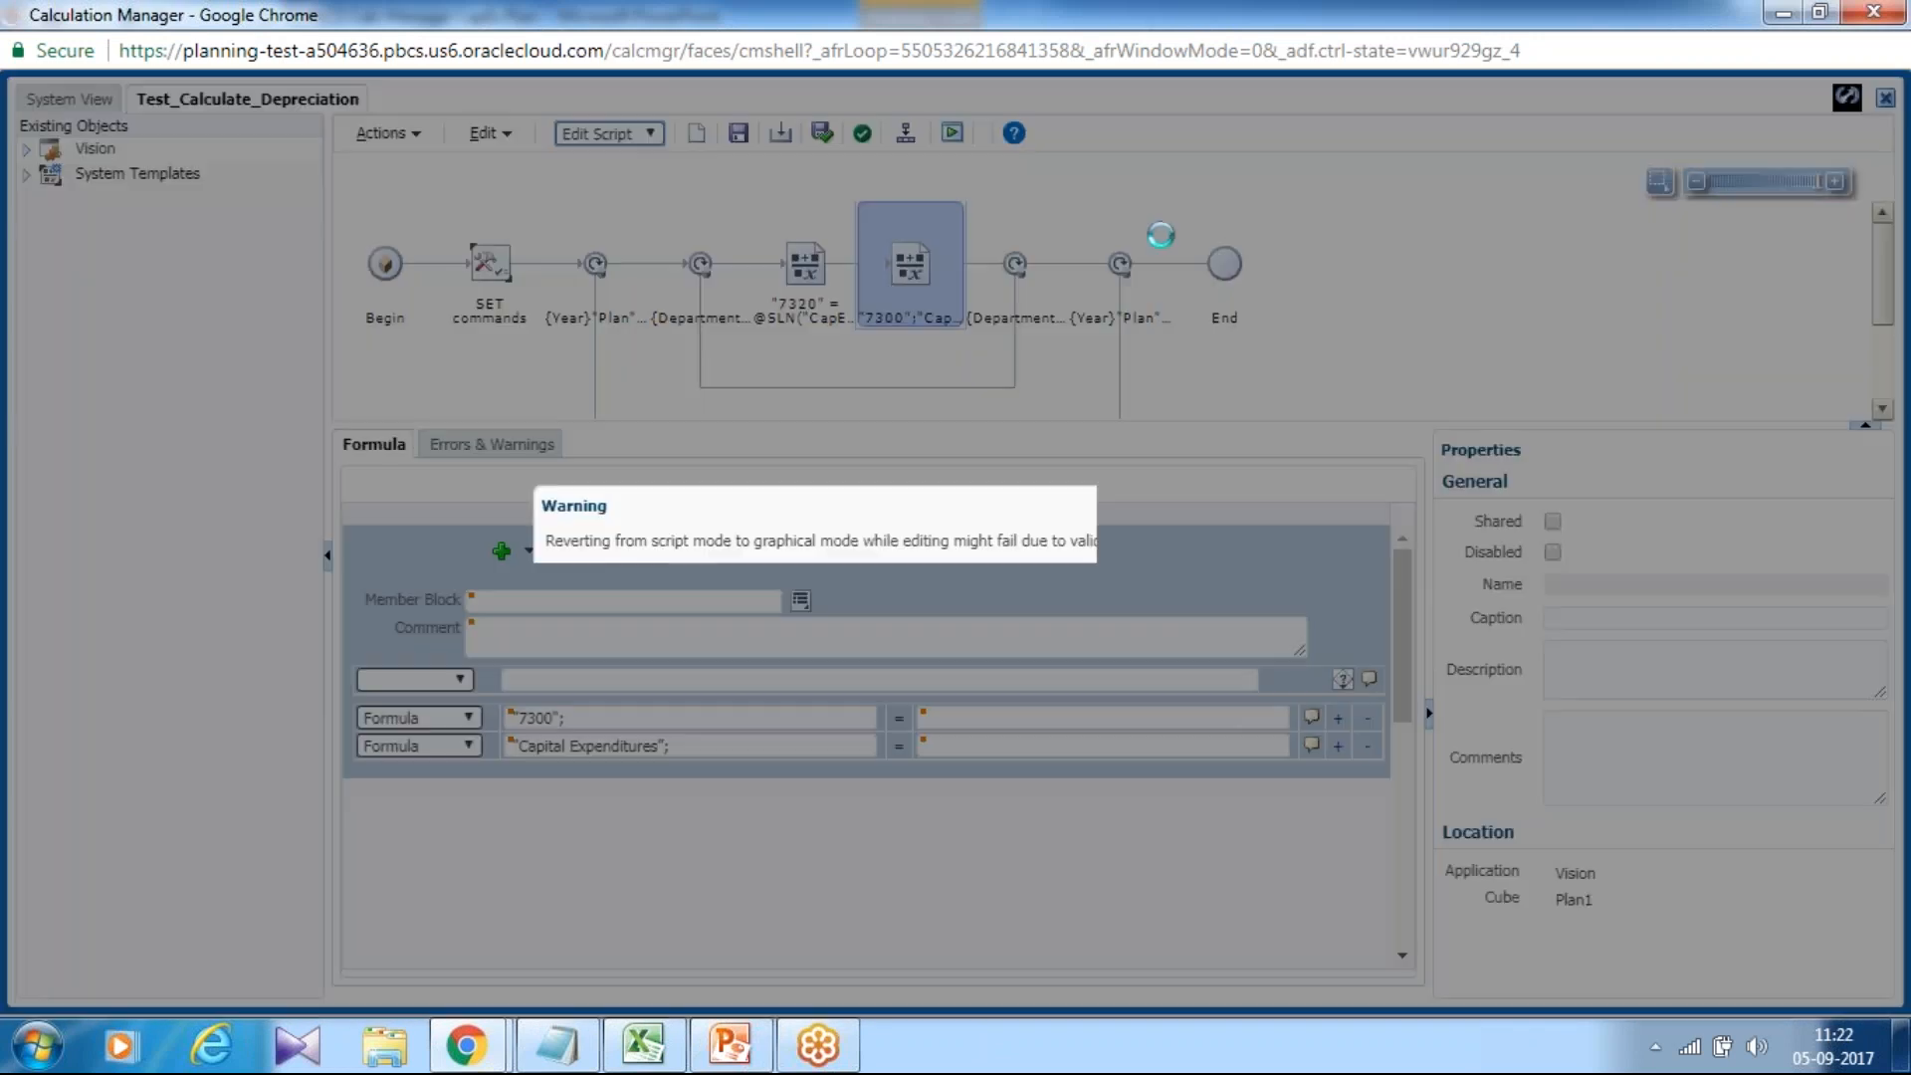
{"action": "left_click", "coordinate": [1290, 580]}
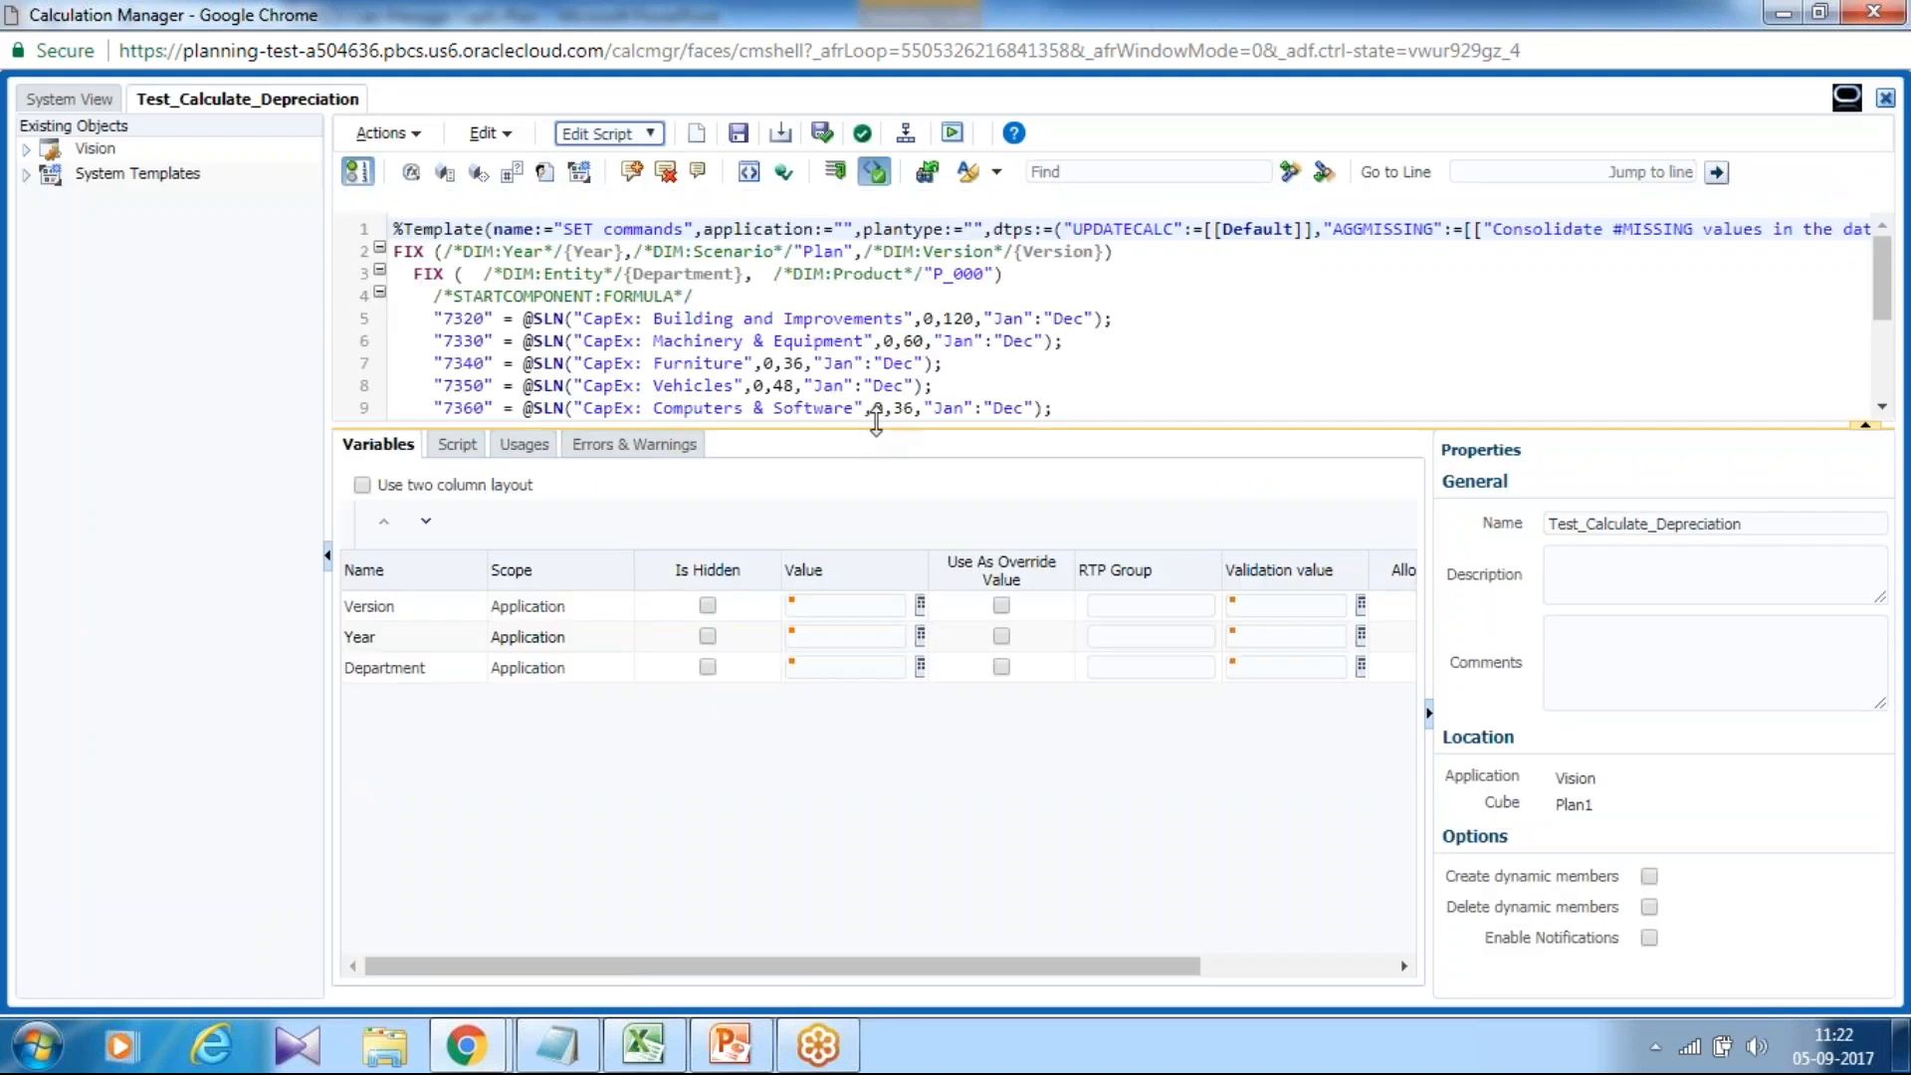
{"action": "left_click_drag", "start_coordinate": [877, 423], "coordinate": [877, 564]}
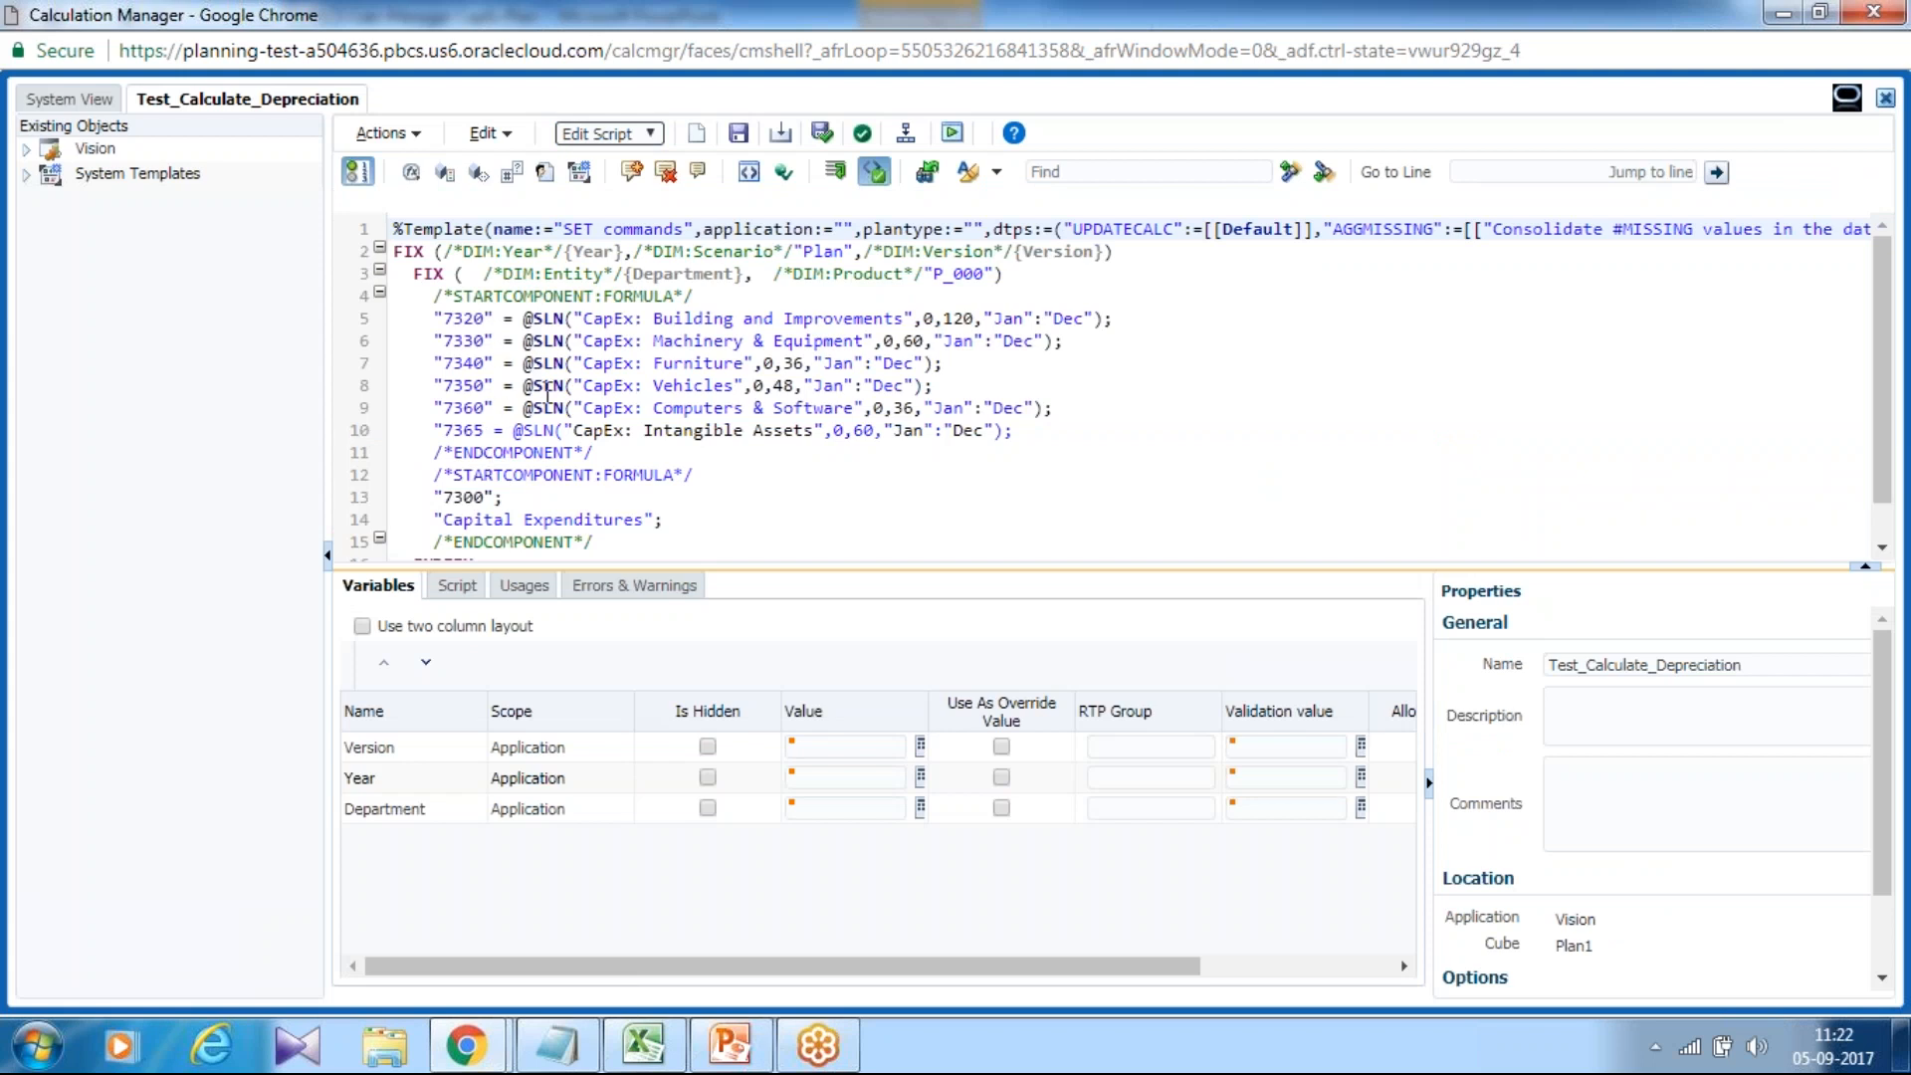
Validate the script, dismiss the invalid member name error, and save the rule anyway.
{"action": "left_click", "coordinate": [822, 132]}
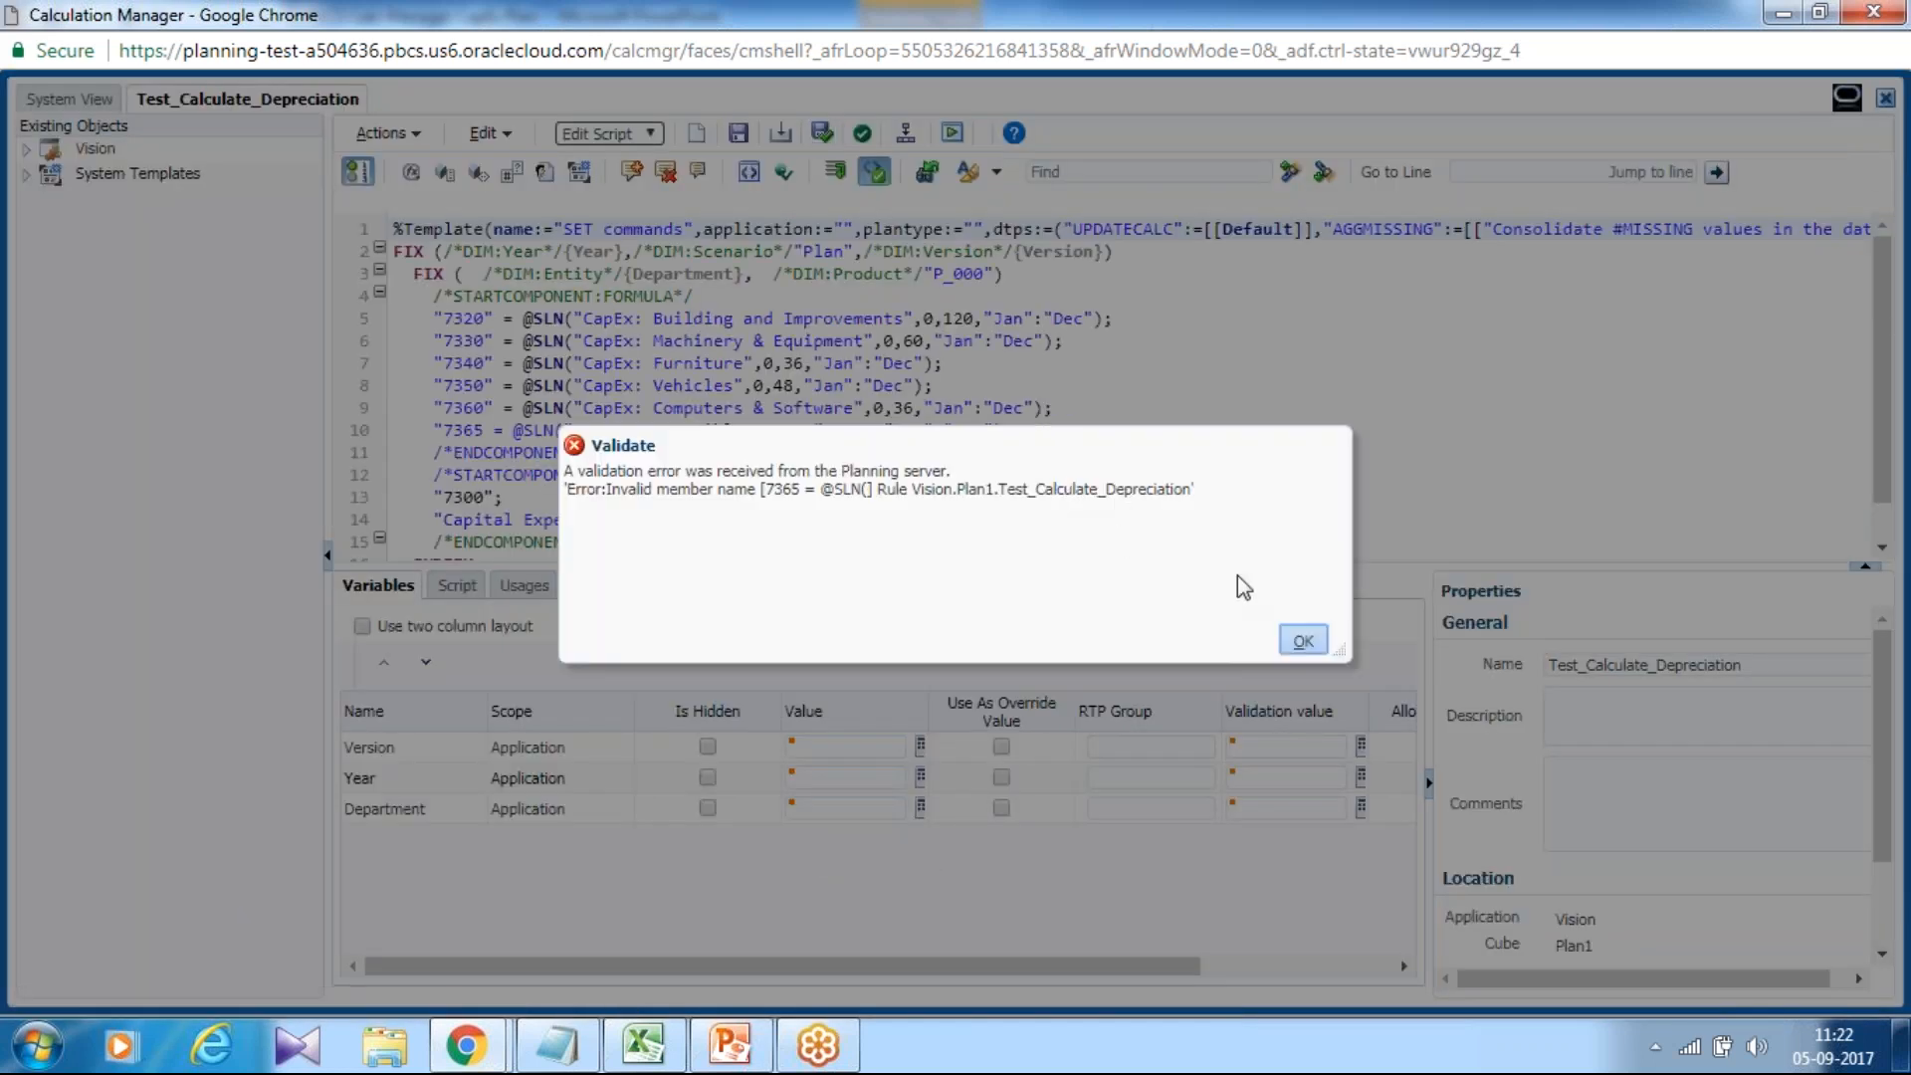
{"action": "left_click", "coordinate": [1302, 635]}
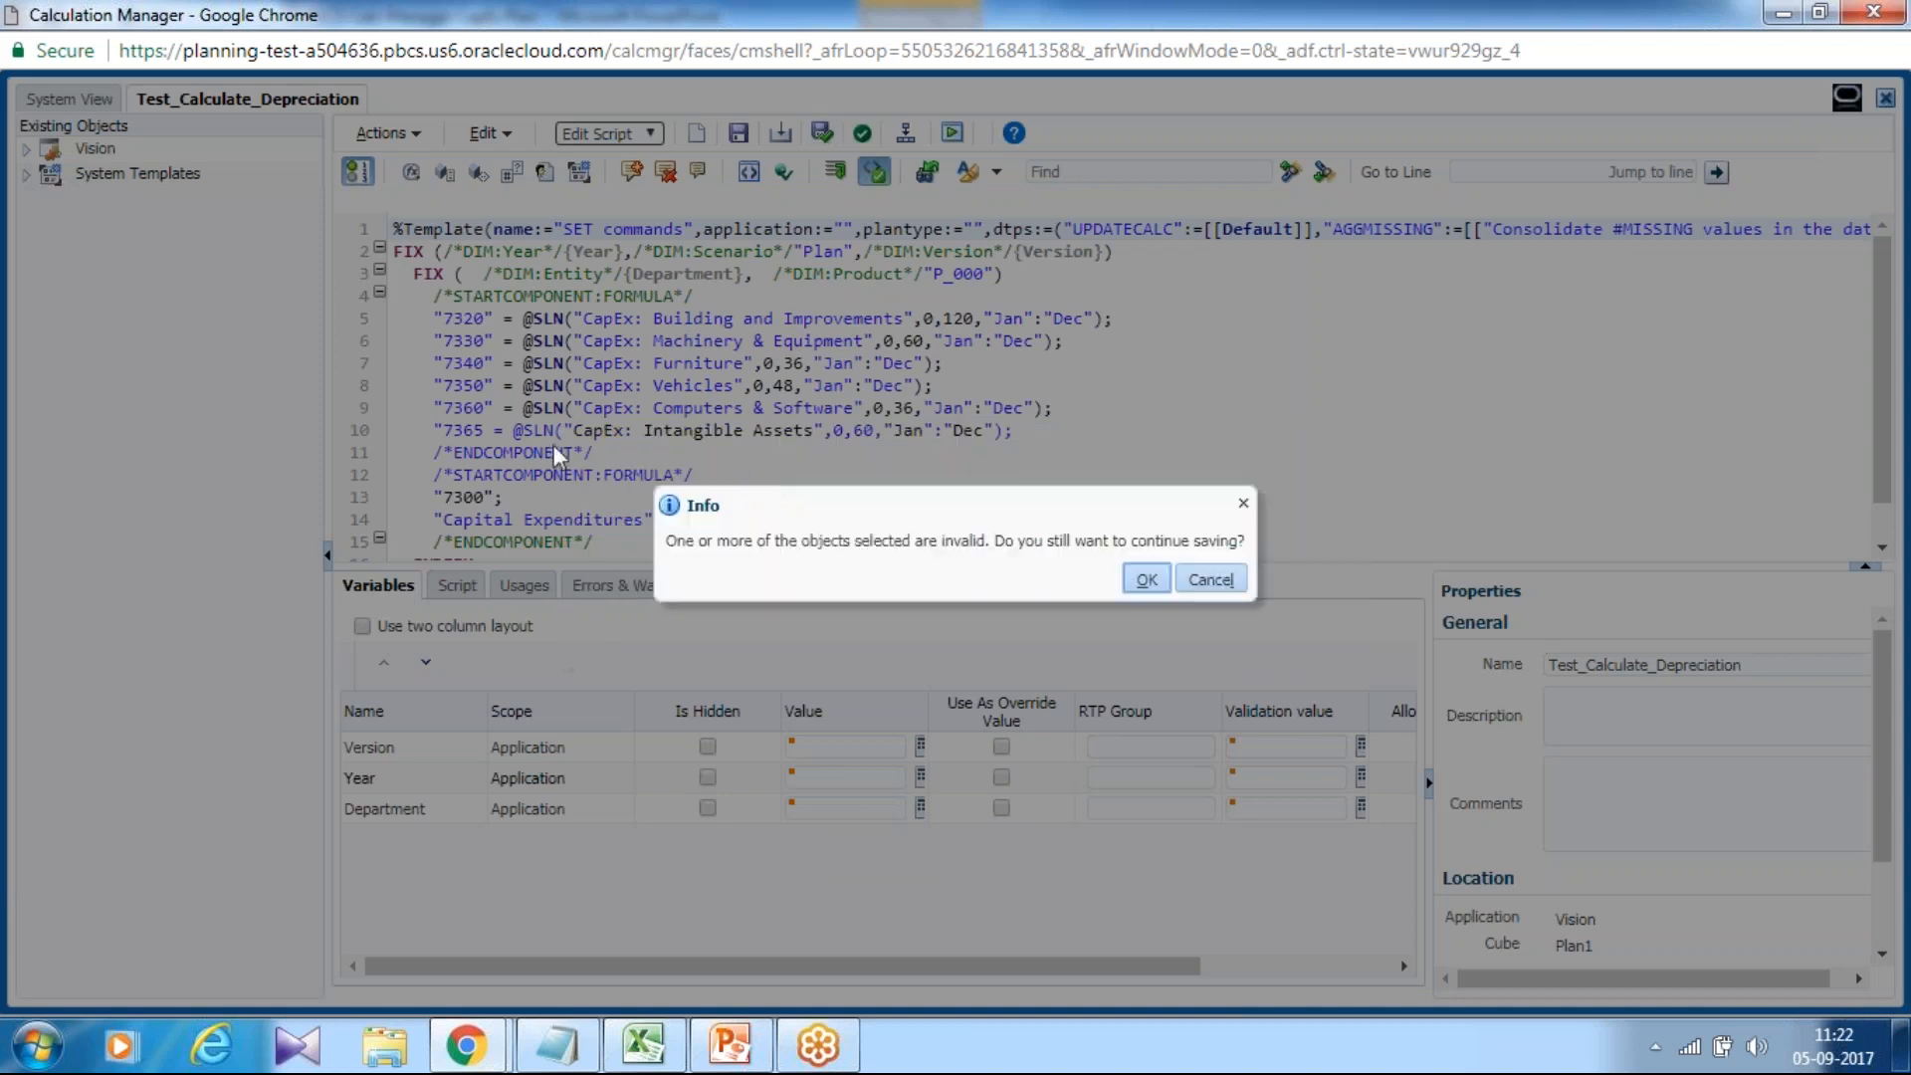
{"action": "left_click", "coordinate": [1142, 579]}
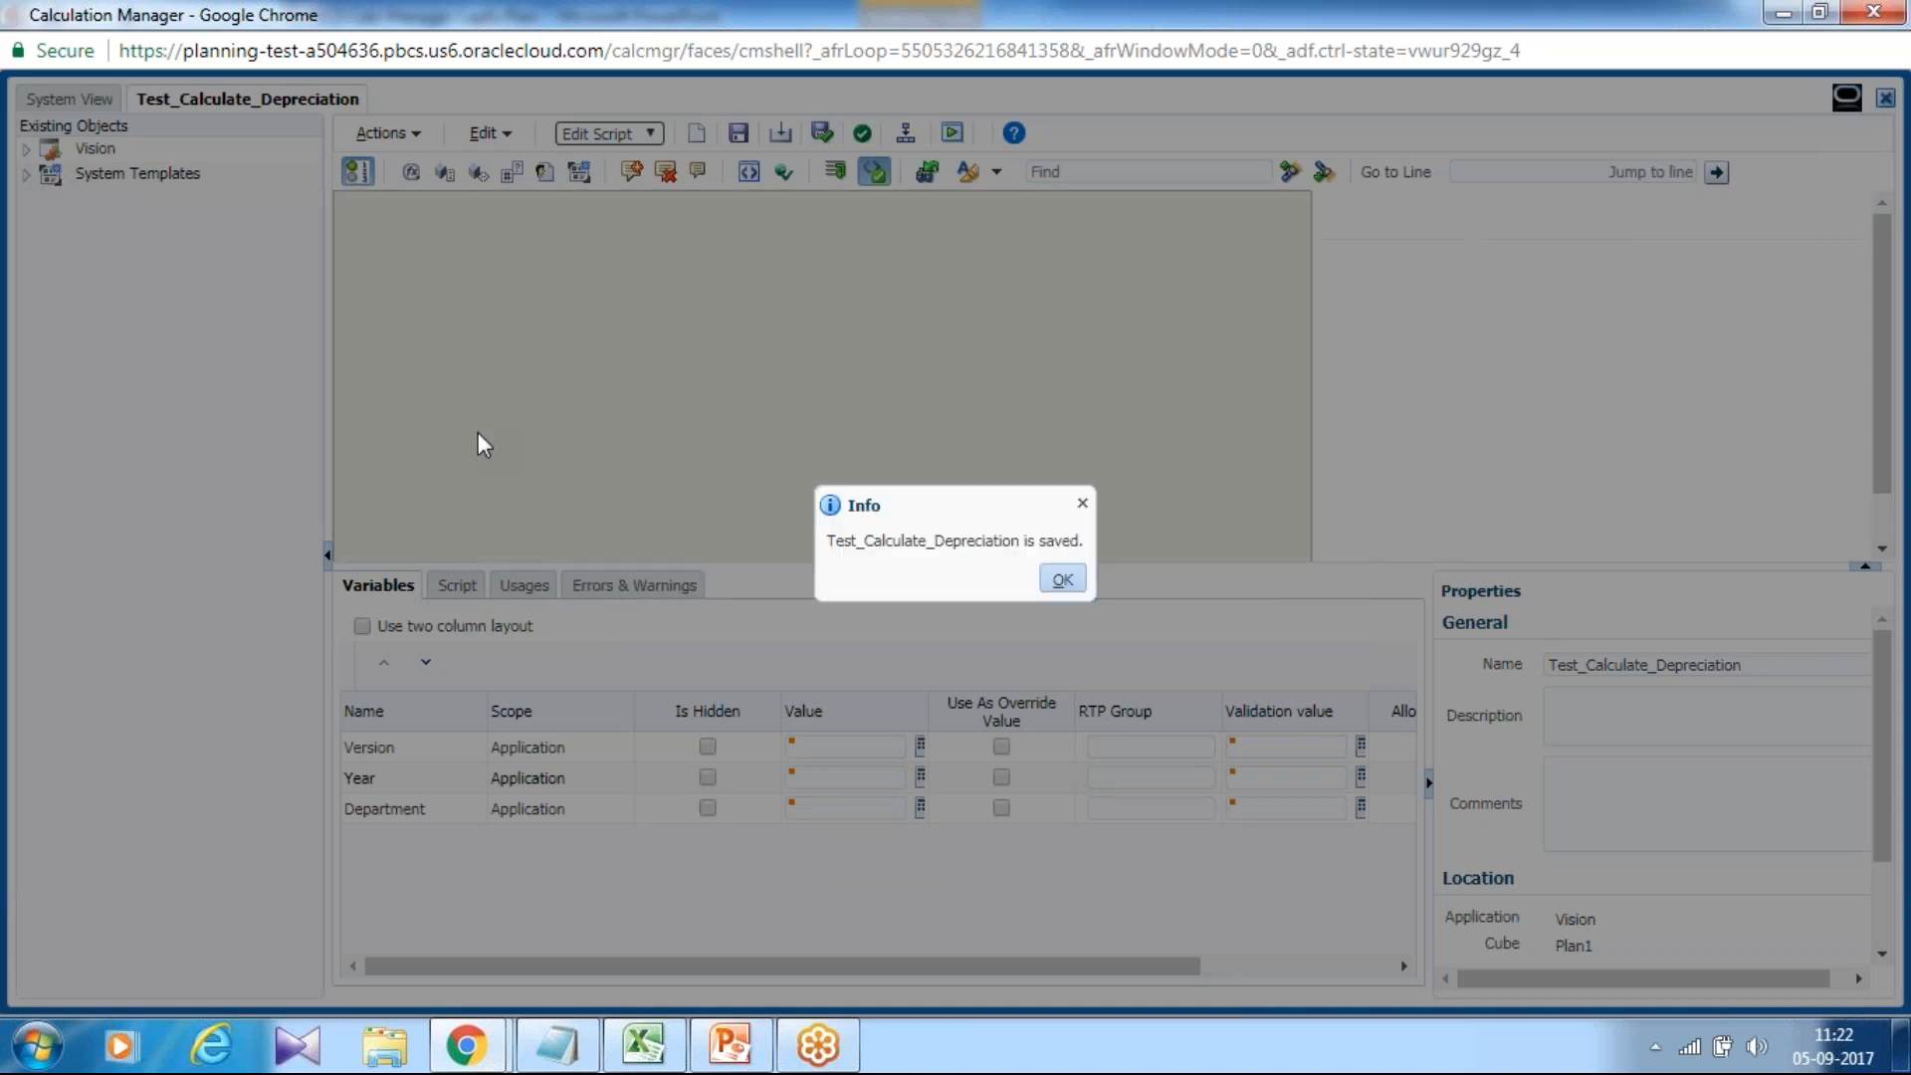
{"action": "left_click", "coordinate": [1059, 580]}
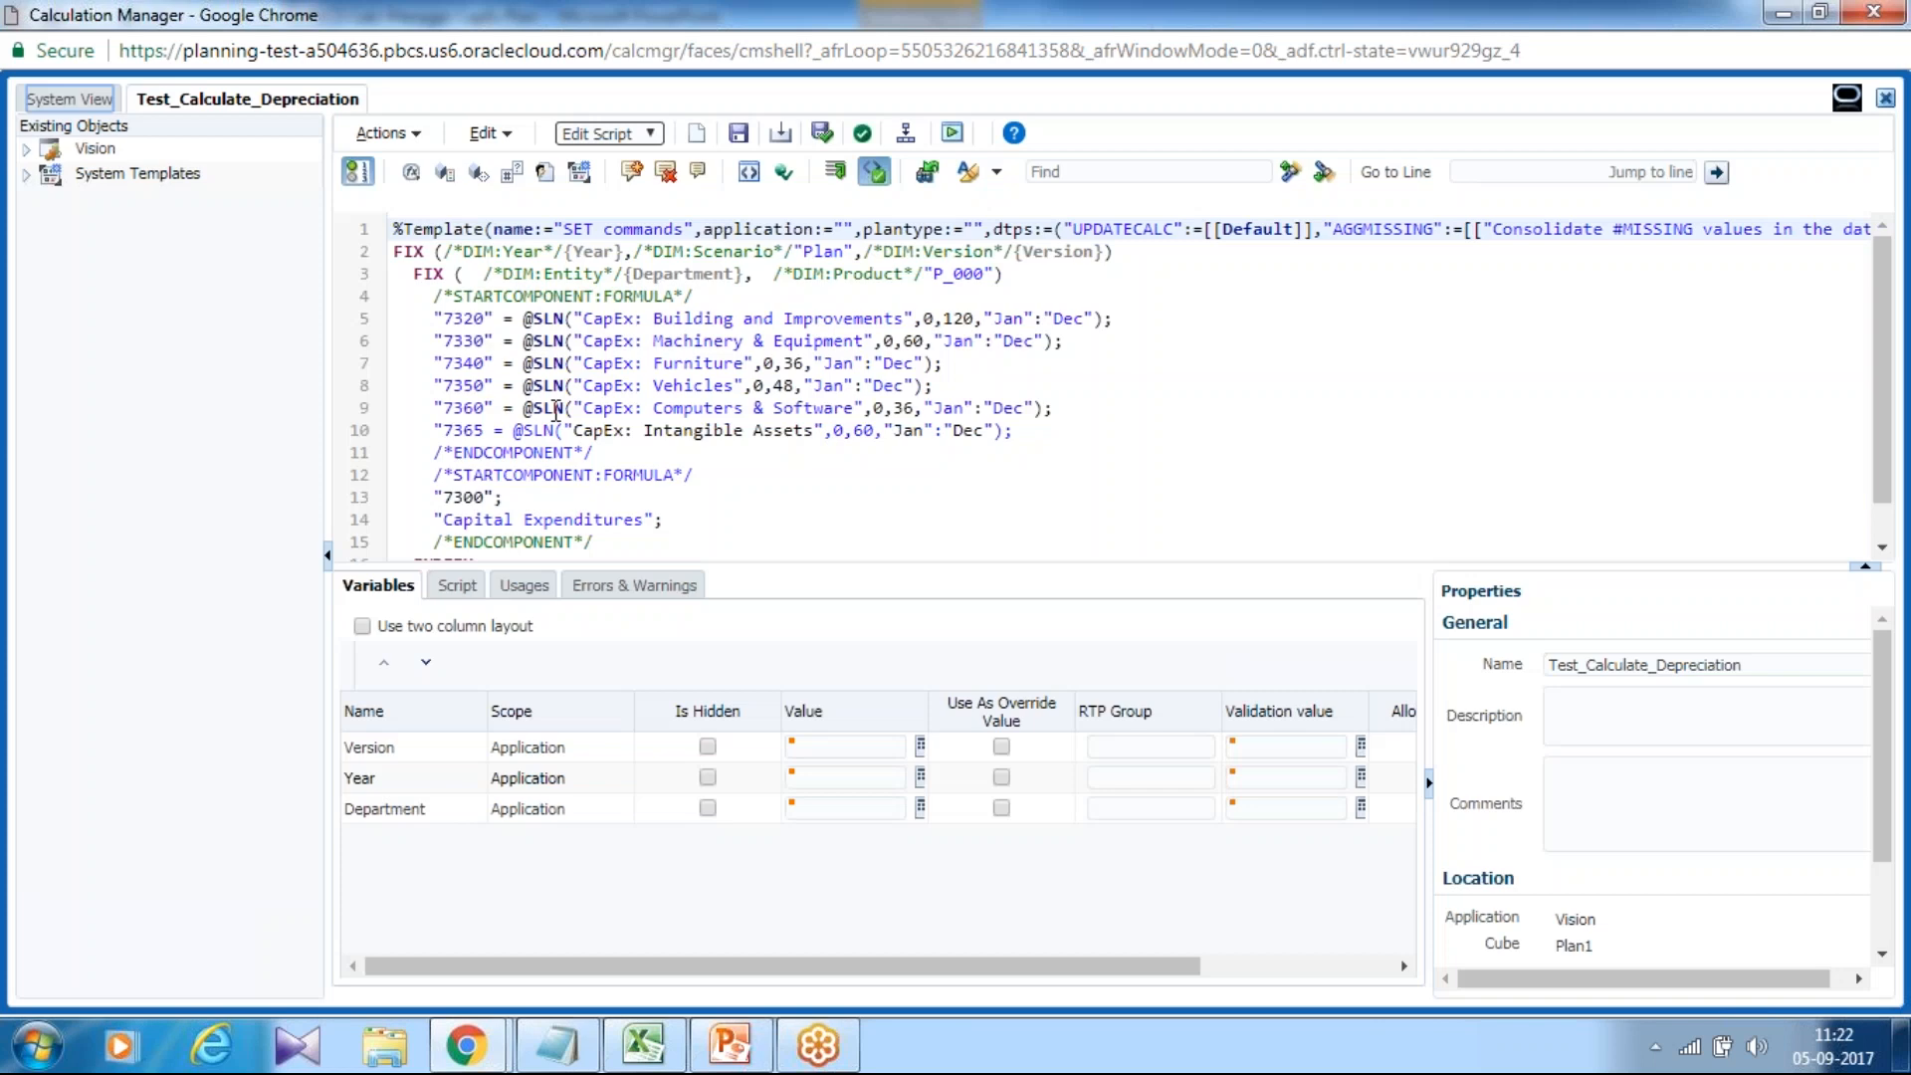
Add the missing closing quote after 7365 on line 10, save, and revalidate with no errors.
{"action": "left_click", "coordinate": [486, 430]}
{"action": "type", "text": "\""}
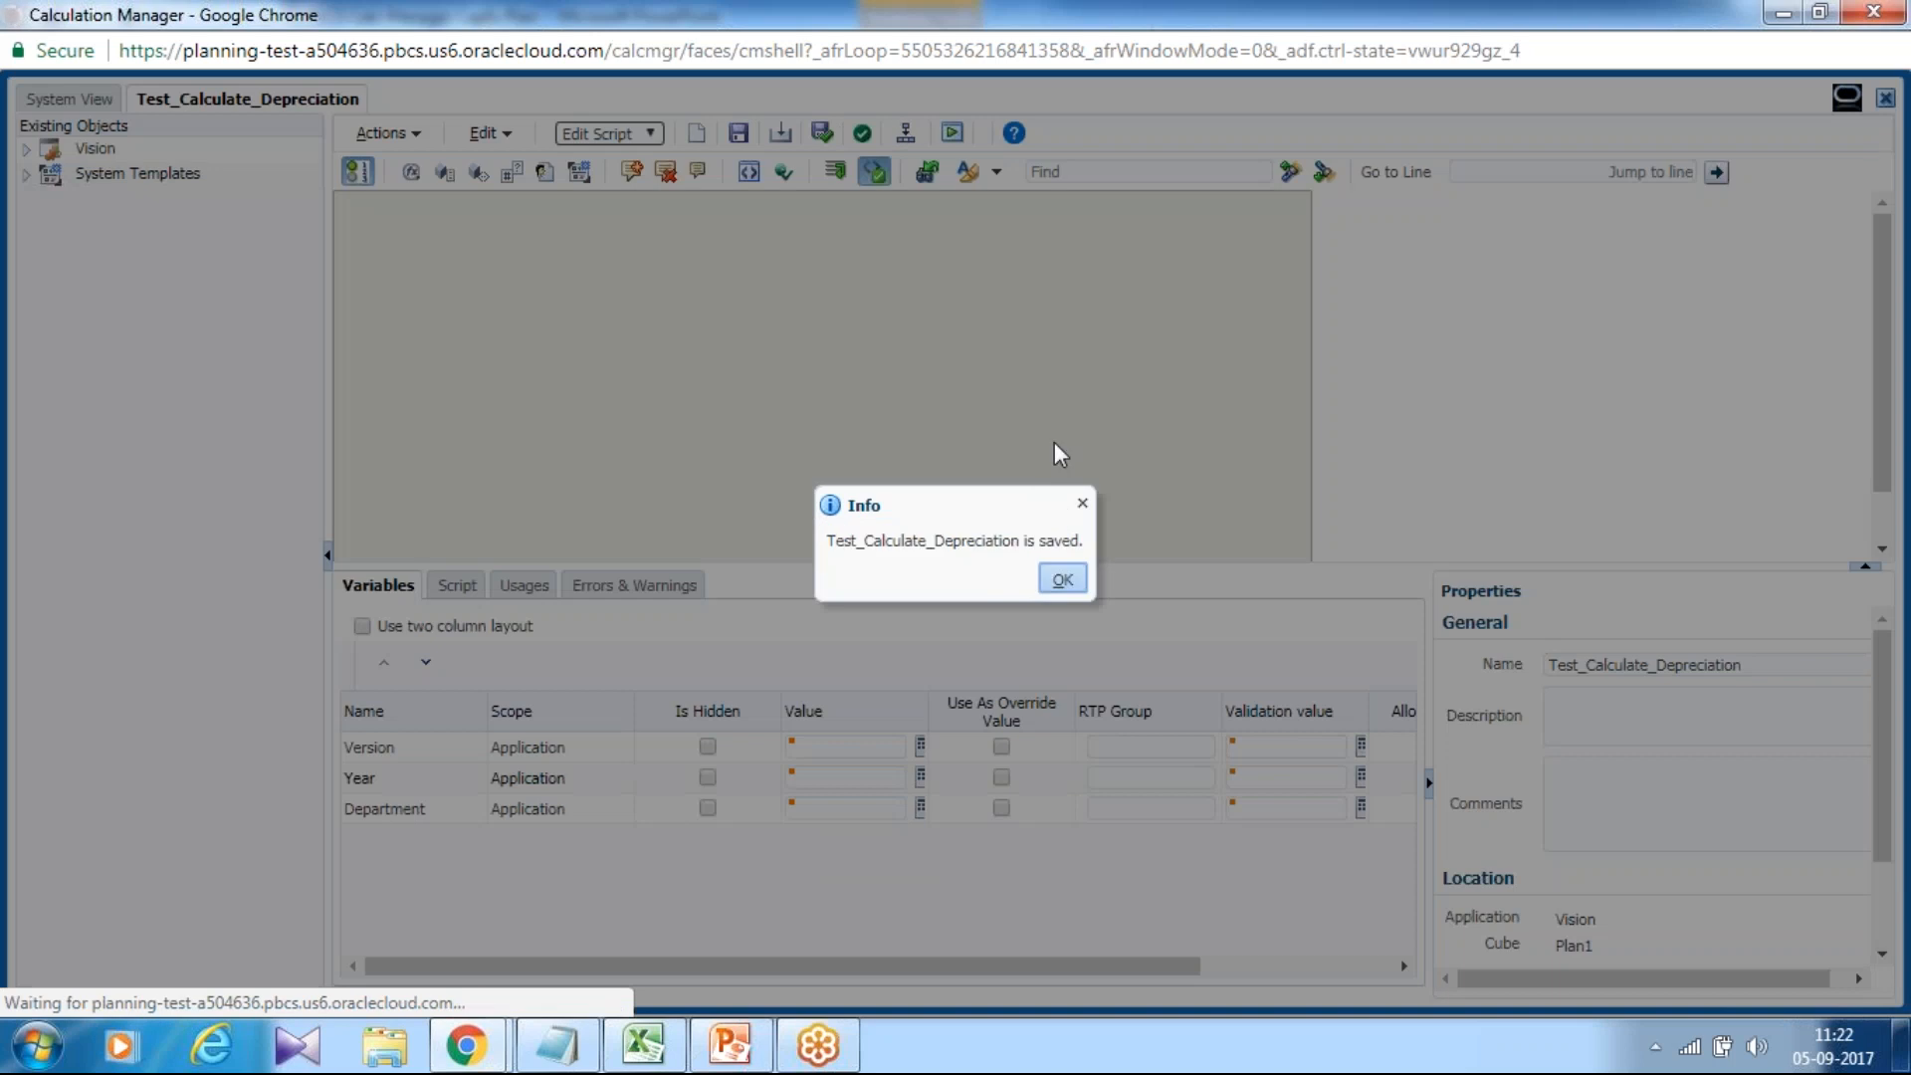
{"action": "left_click", "coordinate": [1061, 578]}
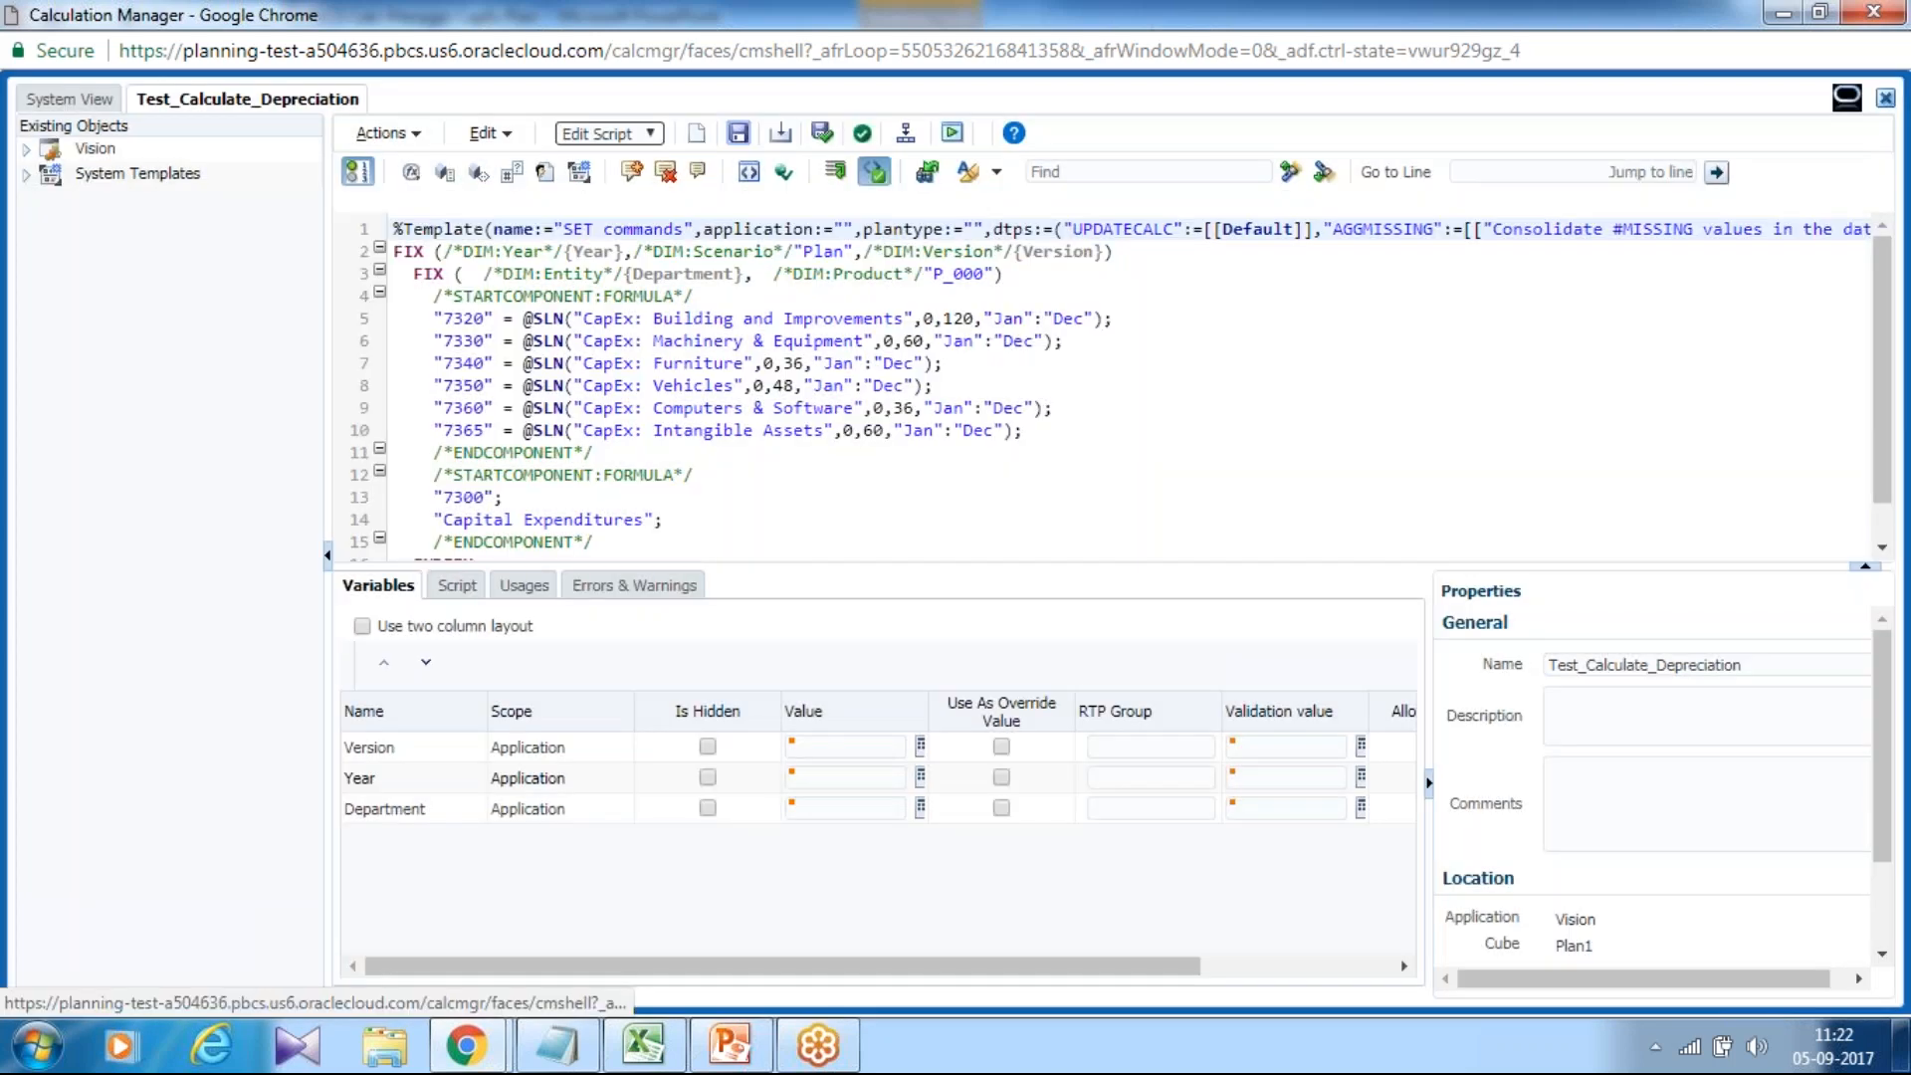
{"action": "left_click", "coordinate": [862, 137]}
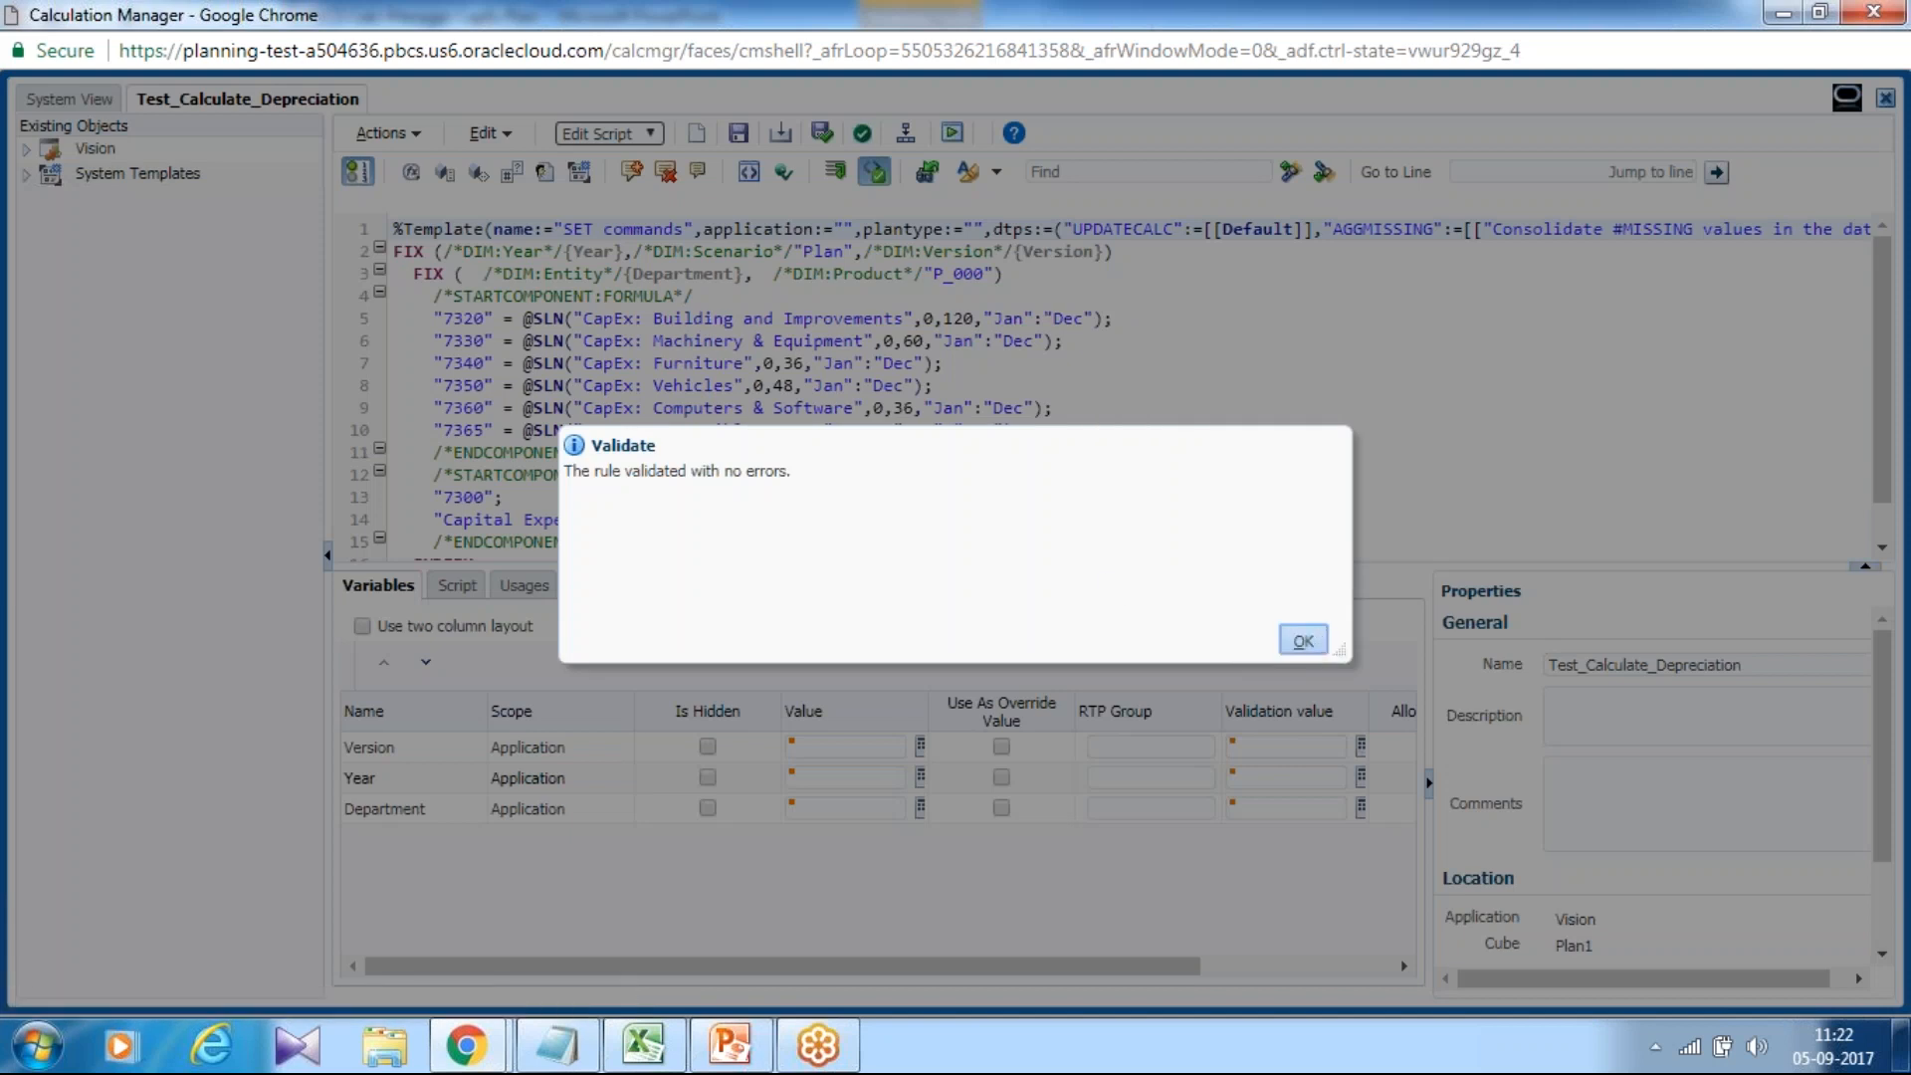
{"action": "left_click", "coordinate": [1302, 649]}
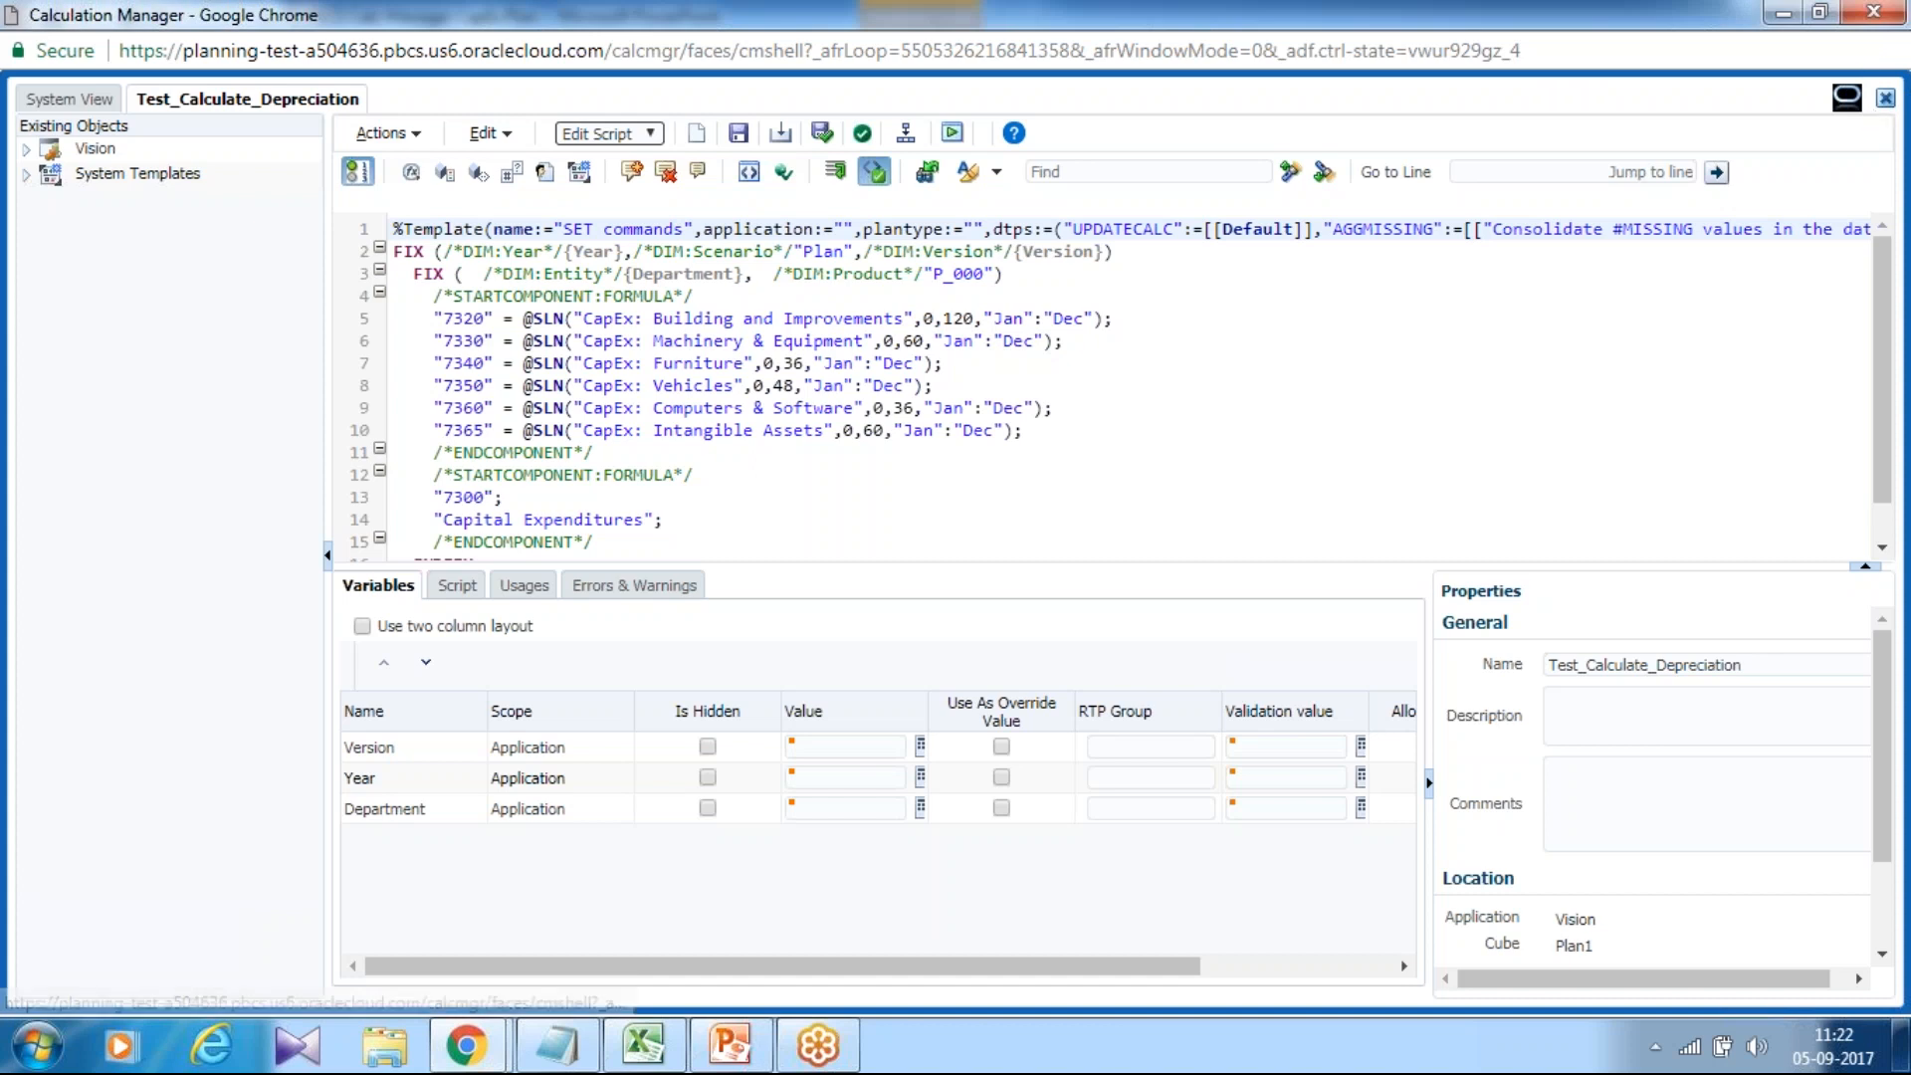
Close the rule editor and deploy Test_Calculate_Depreciation from Plan1 > Rules in System View.
{"action": "left_click", "coordinate": [1885, 102]}
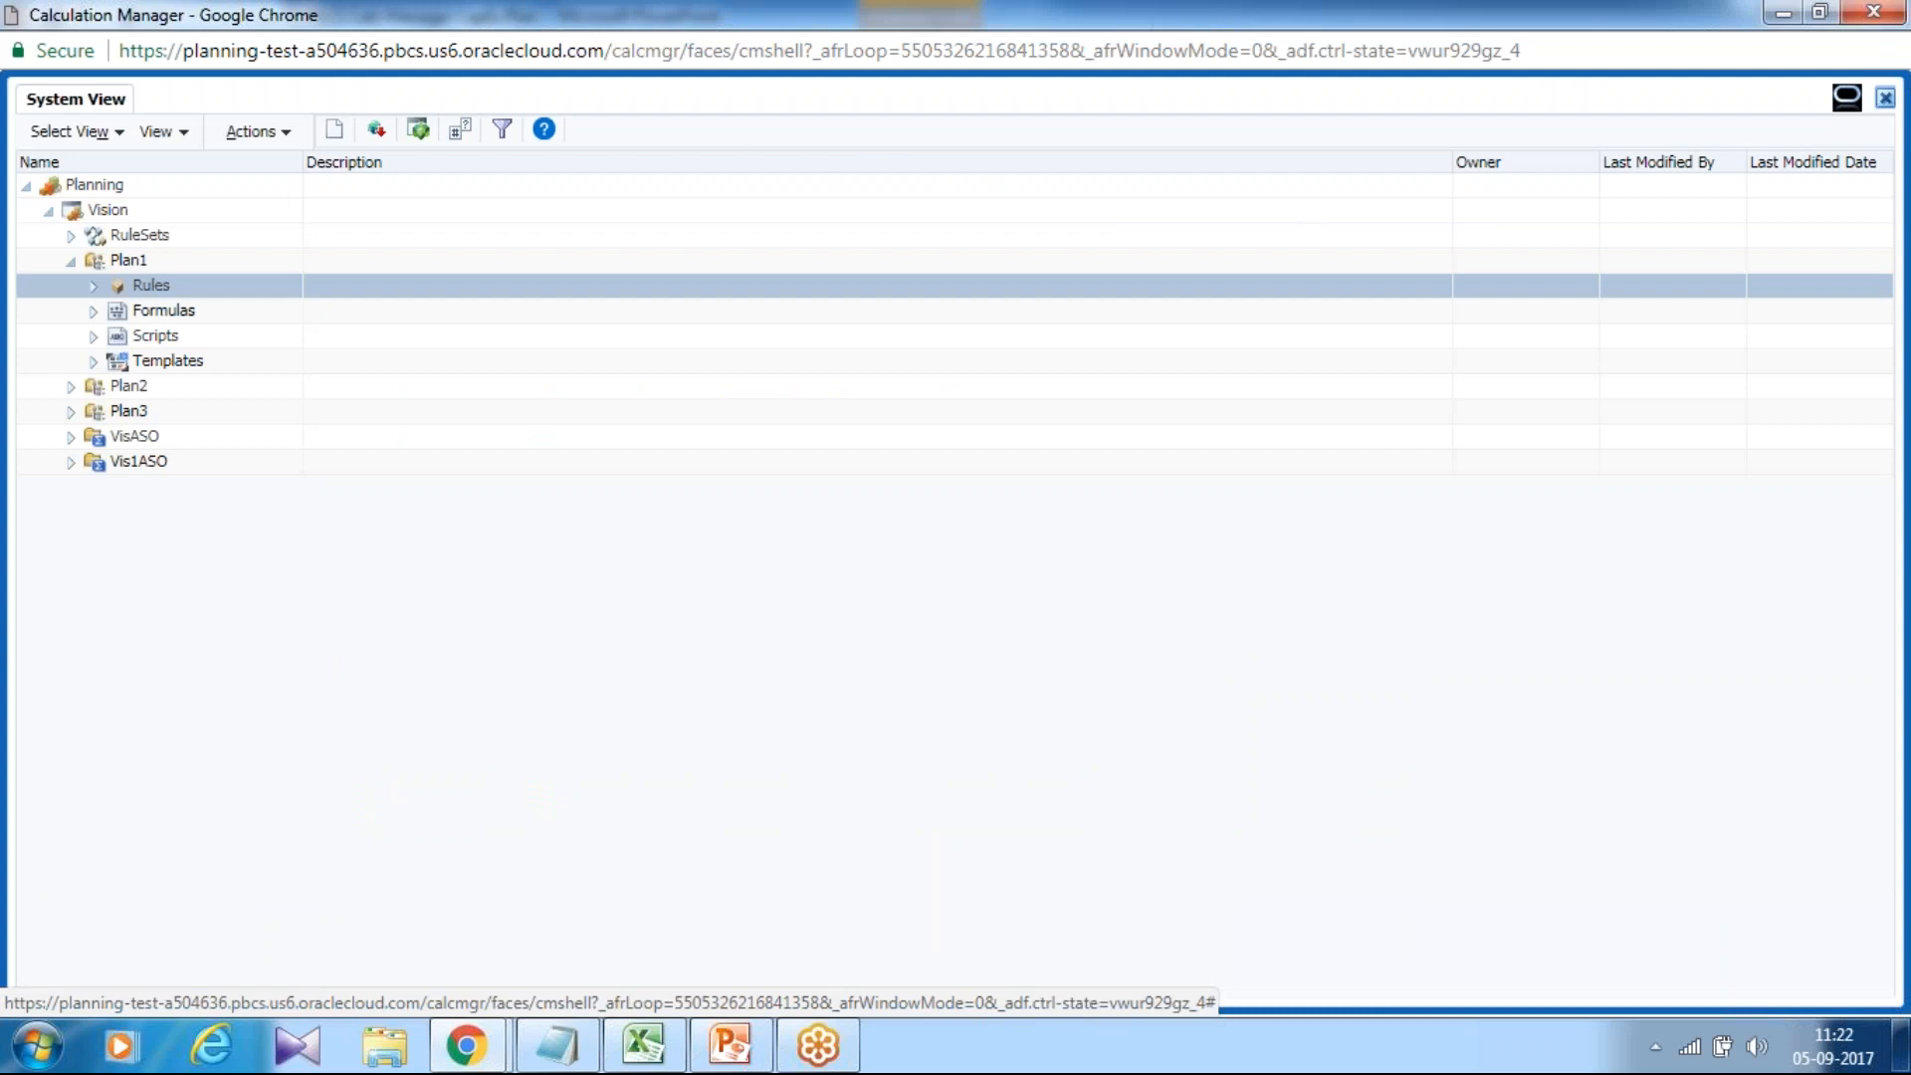
{"action": "left_click", "coordinate": [94, 286]}
{"action": "scroll", "coordinate": [149, 478], "scroll_direction": "down", "scroll_amount": 5}
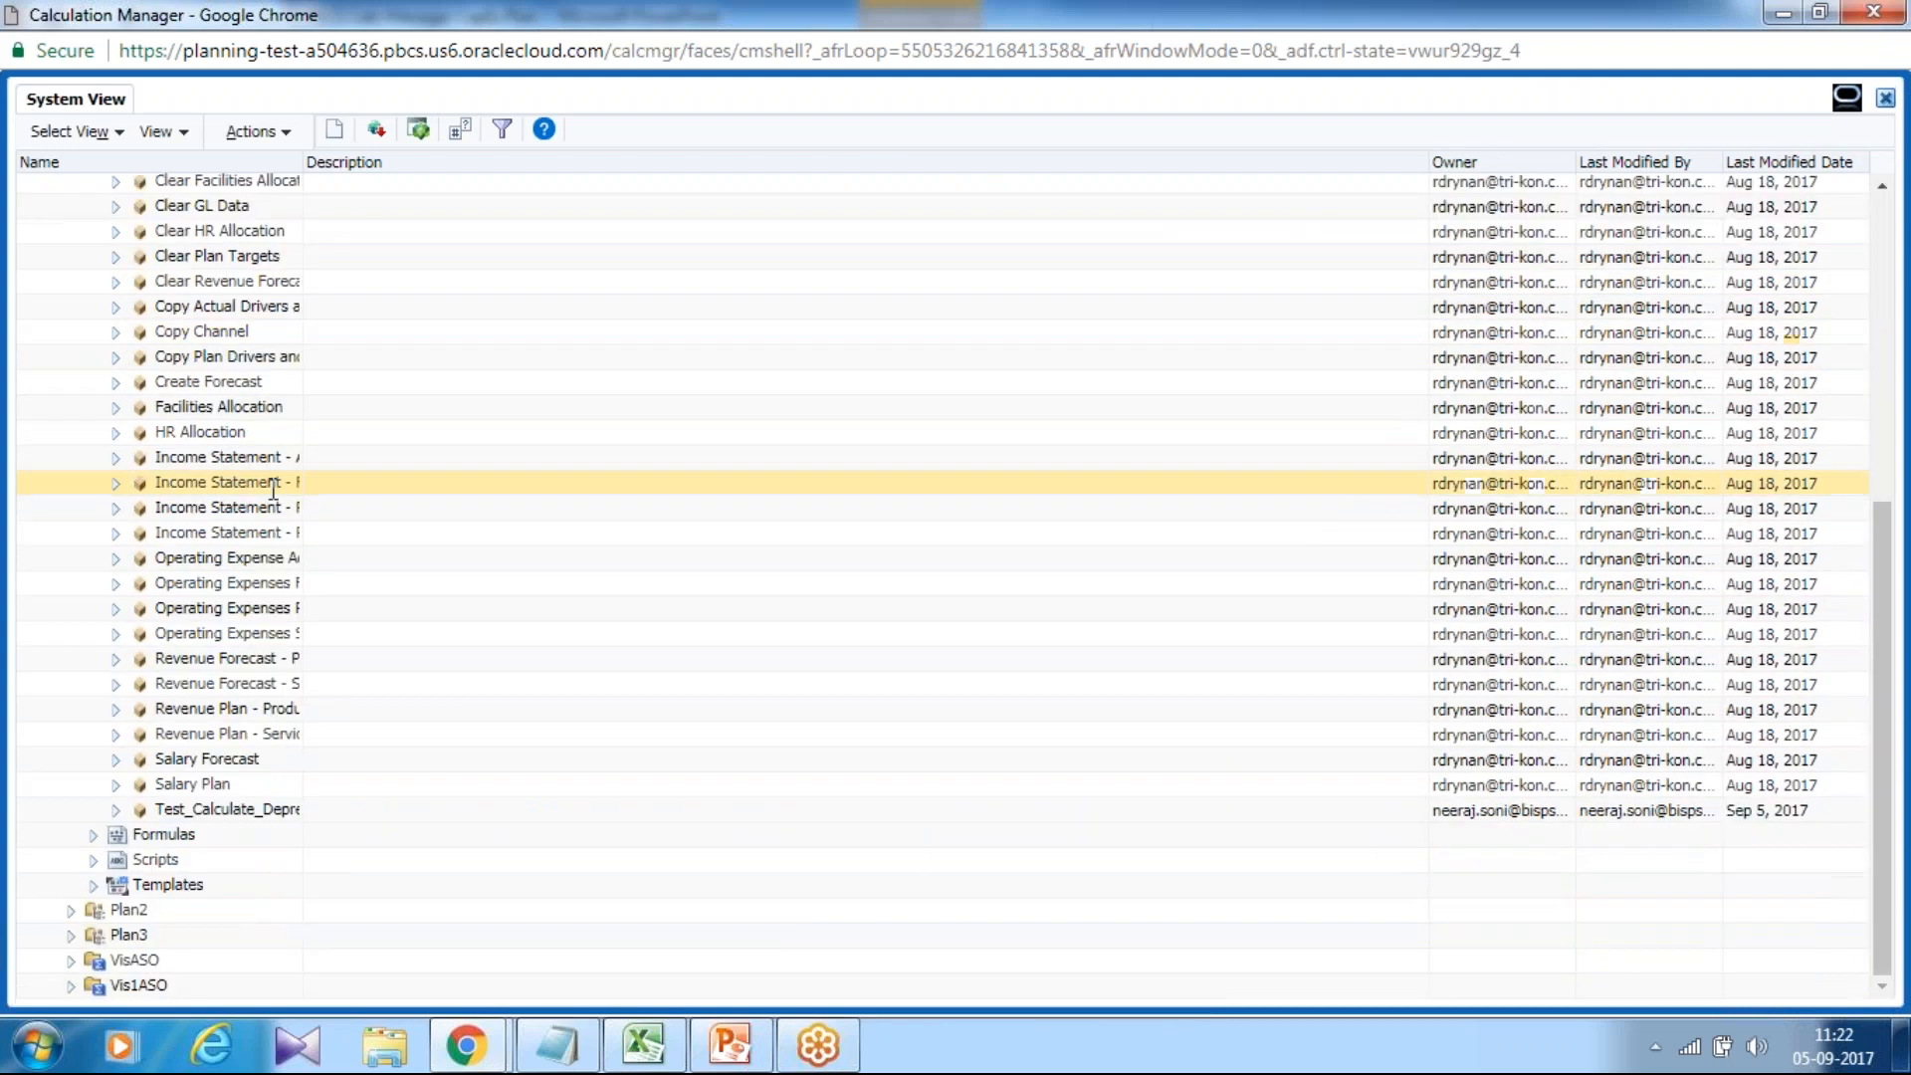
{"action": "right_click", "coordinate": [212, 808]}
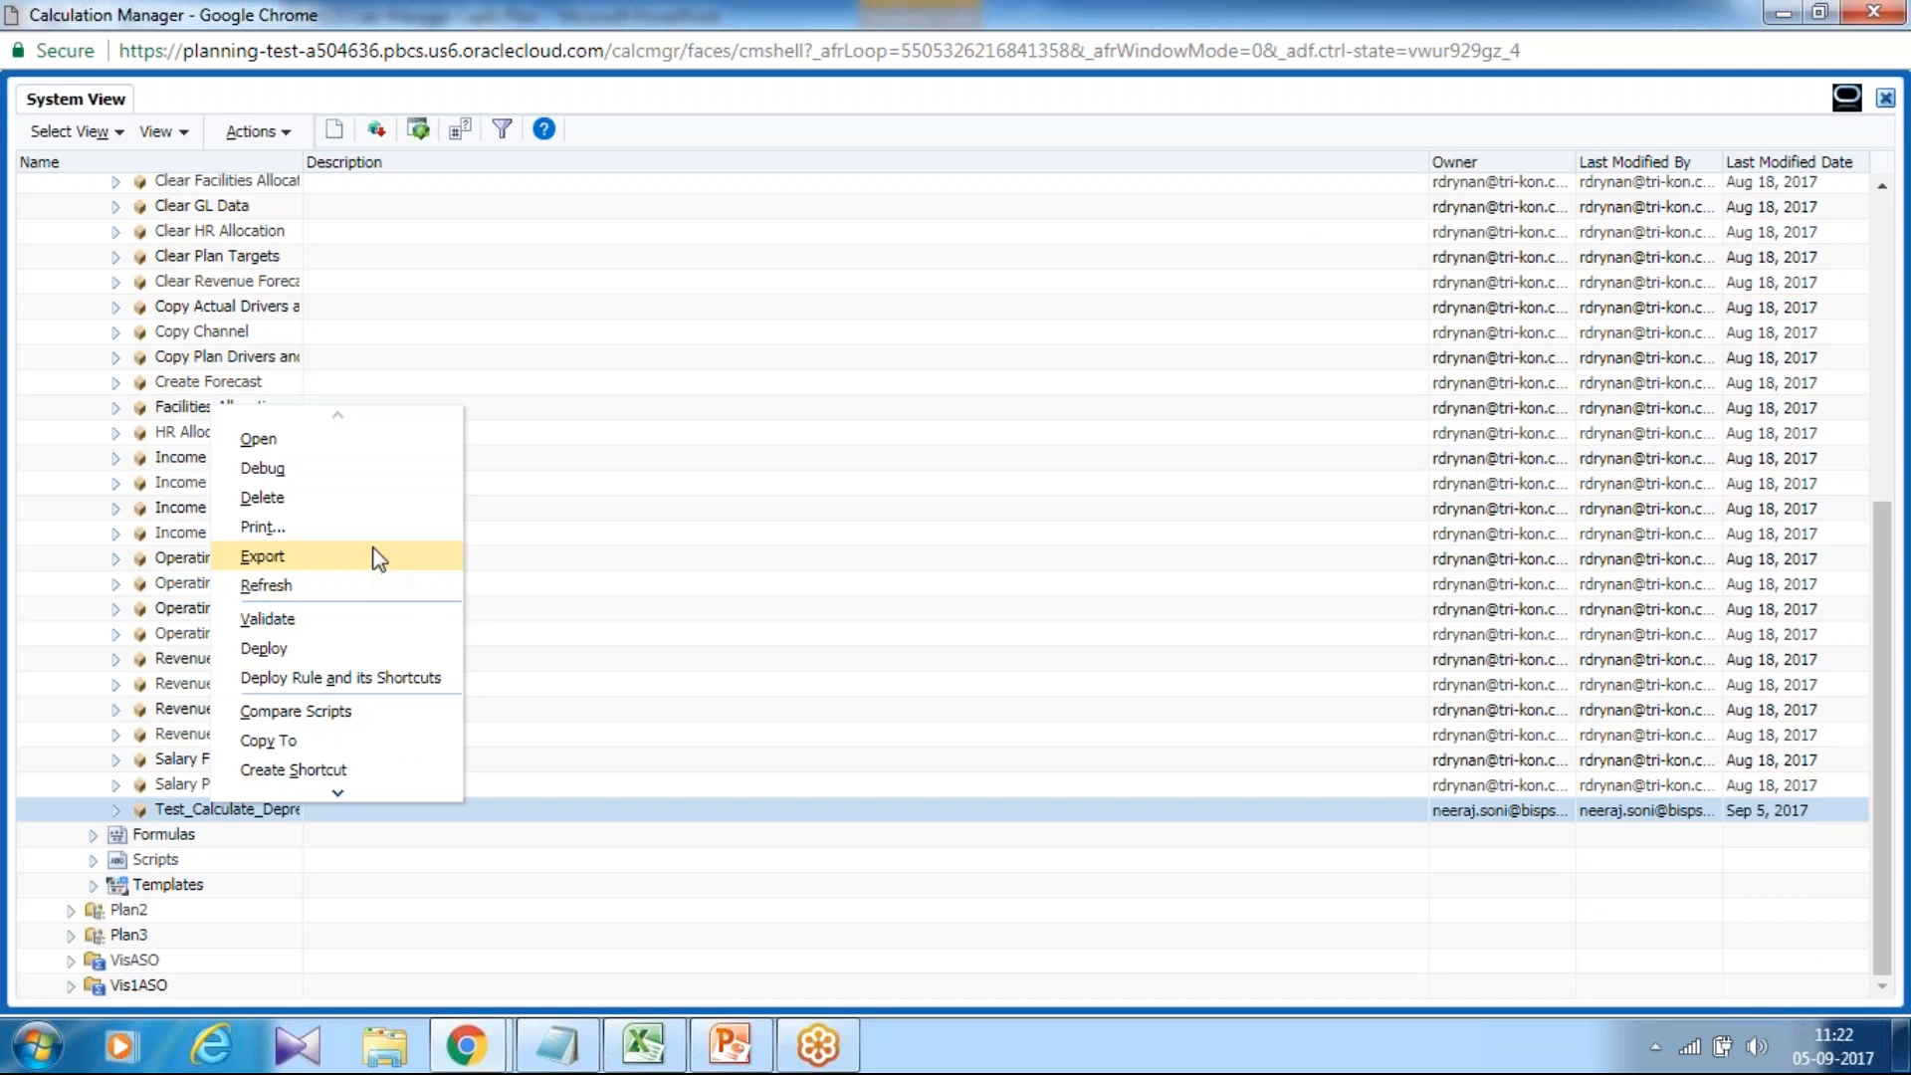
{"action": "left_click", "coordinate": [296, 645]}
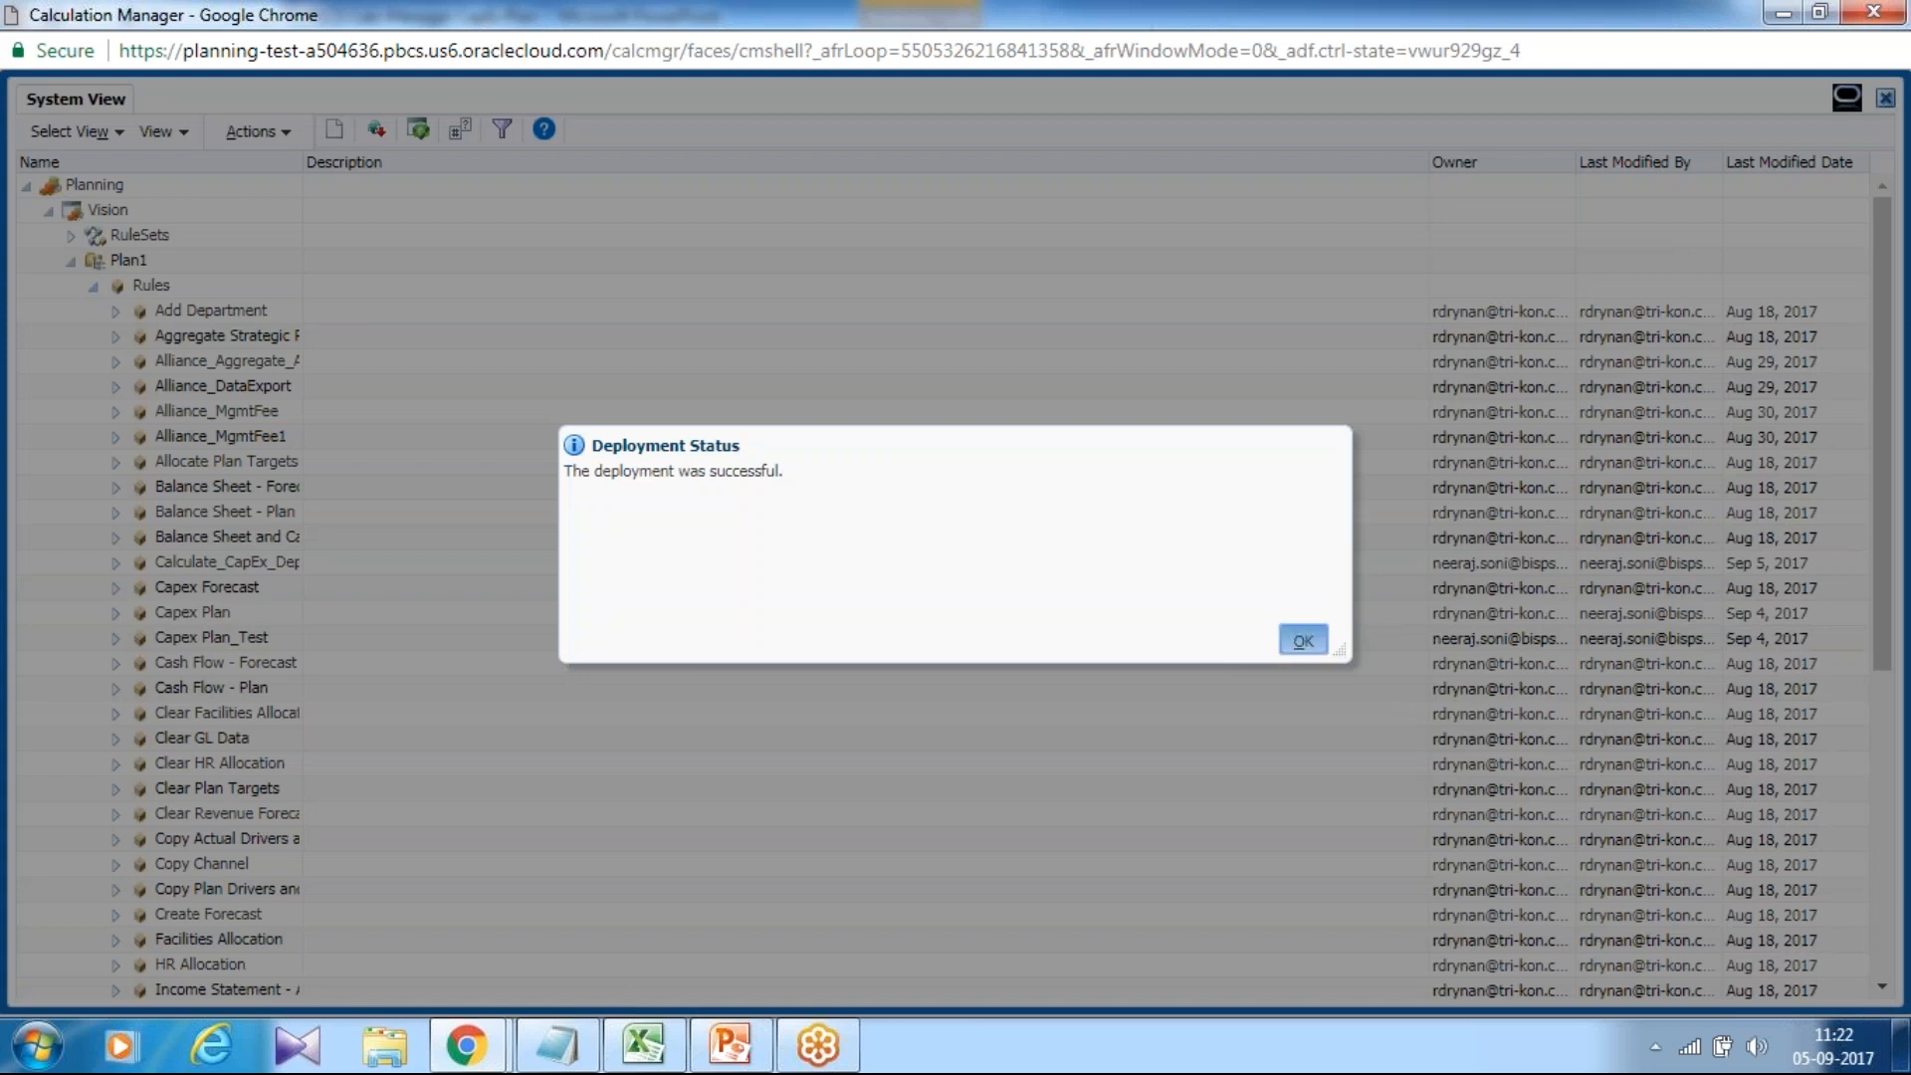
{"action": "left_click", "coordinate": [1302, 641]}
{"action": "scroll", "coordinate": [1865, 844], "scroll_direction": "down", "scroll_amount": 6}
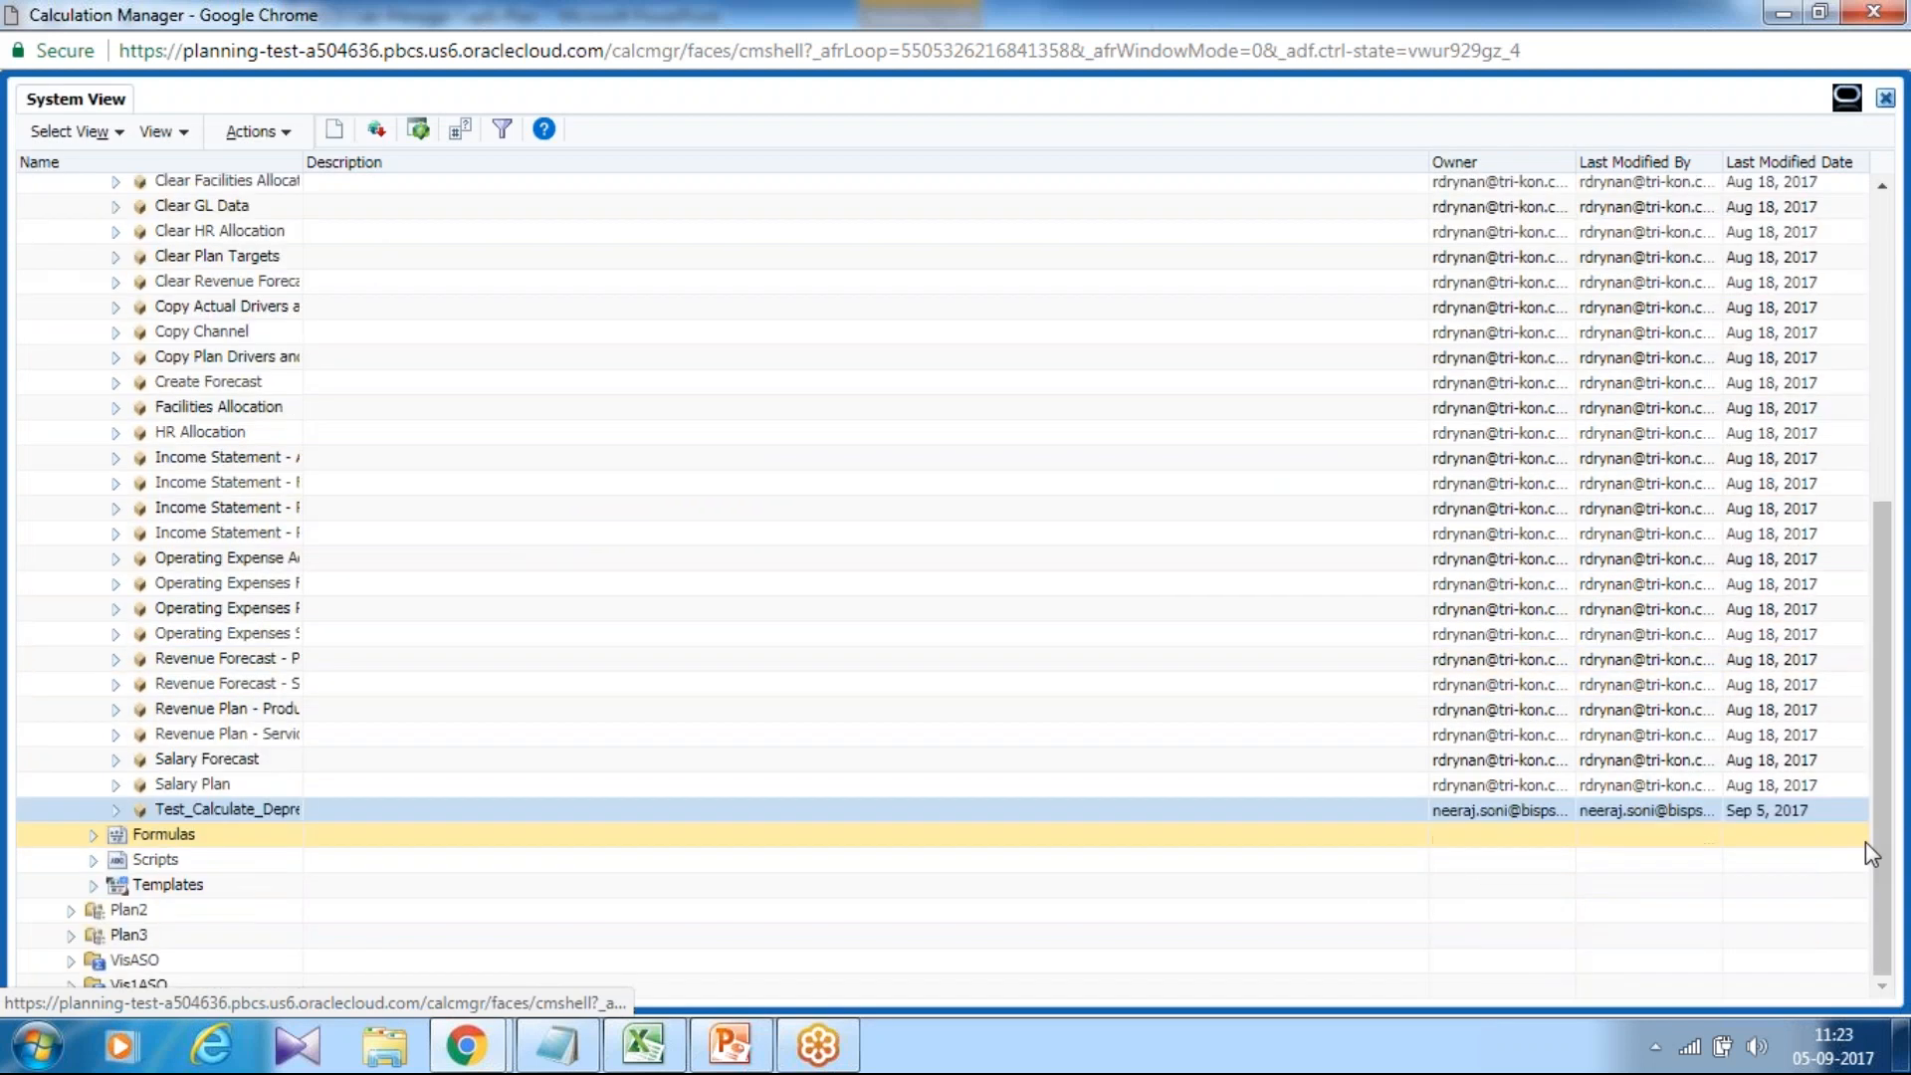
{"action": "scroll", "coordinate": [1873, 851], "scroll_direction": "up", "scroll_amount": 6}
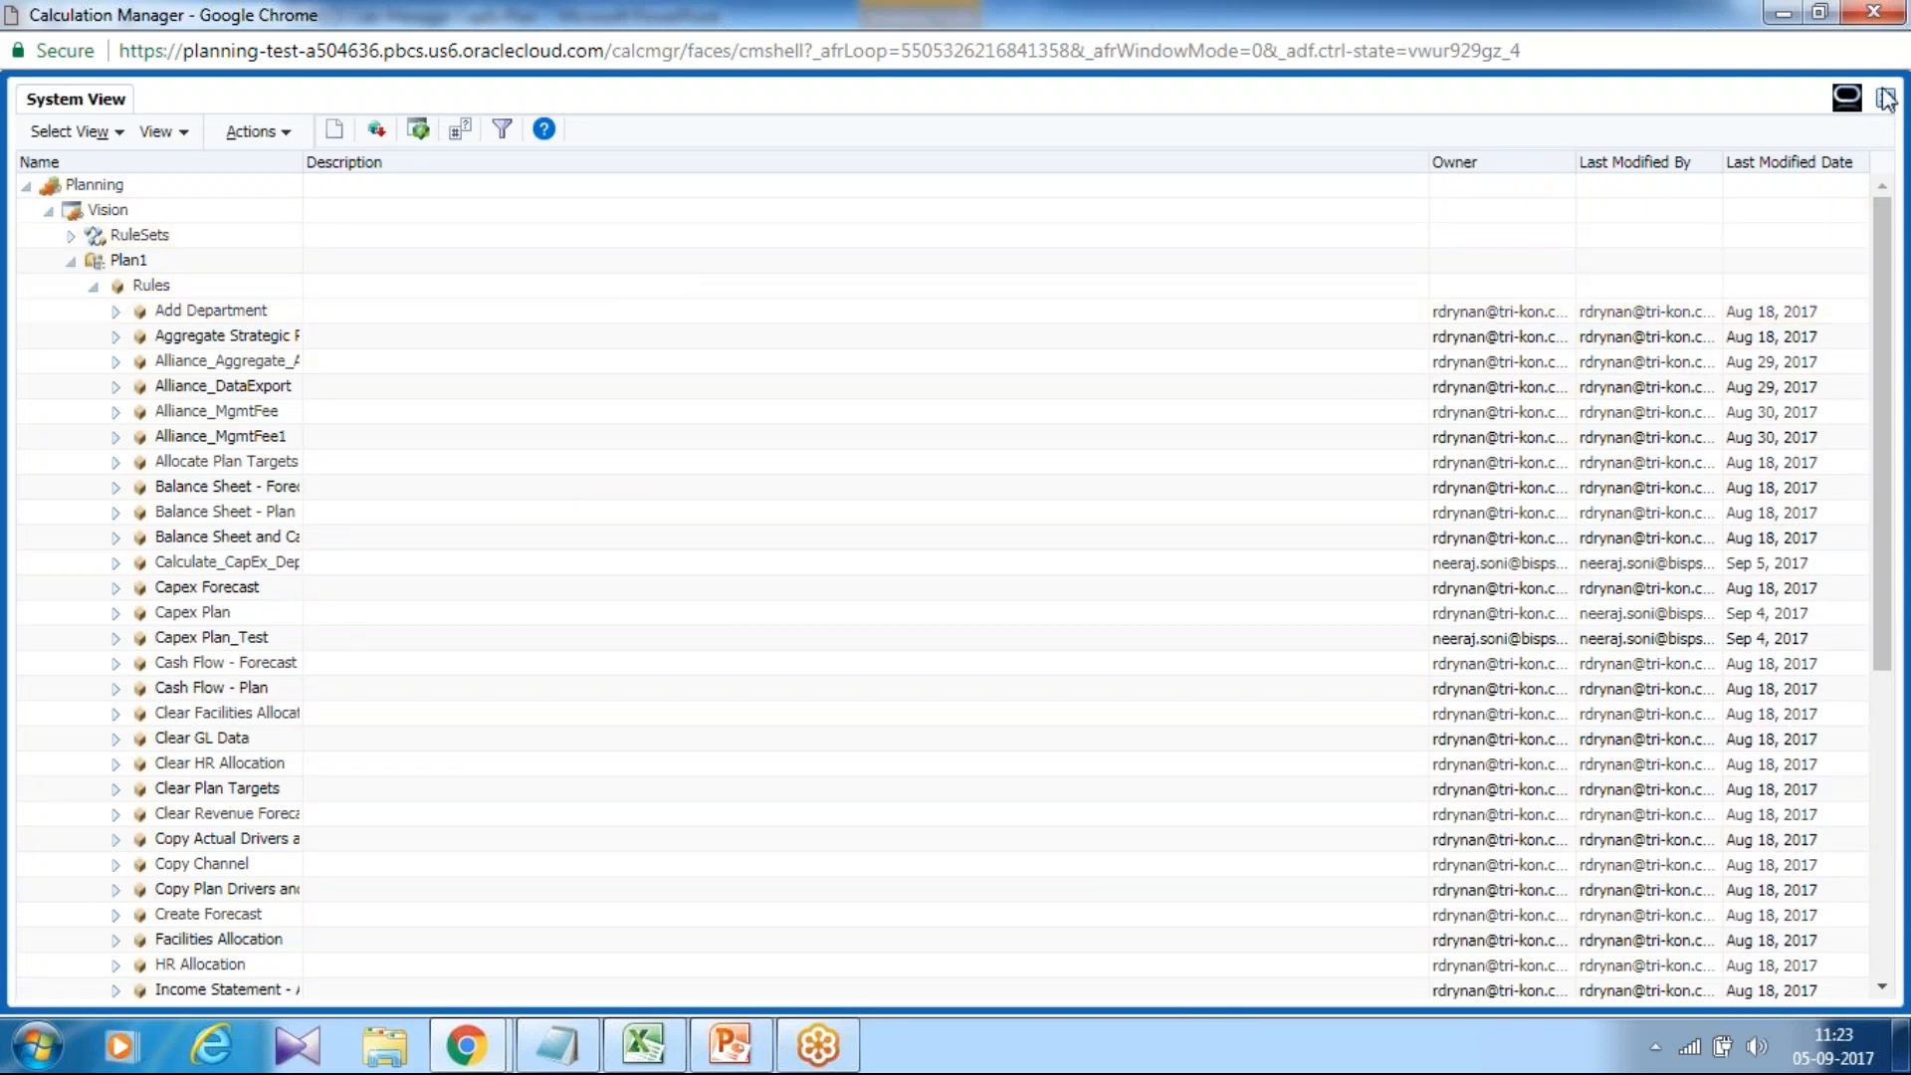
Close the Calculation Manager browser window, leave the site, and go to Forms via the Planning Navigator.
{"action": "right_click", "coordinate": [954, 16]}
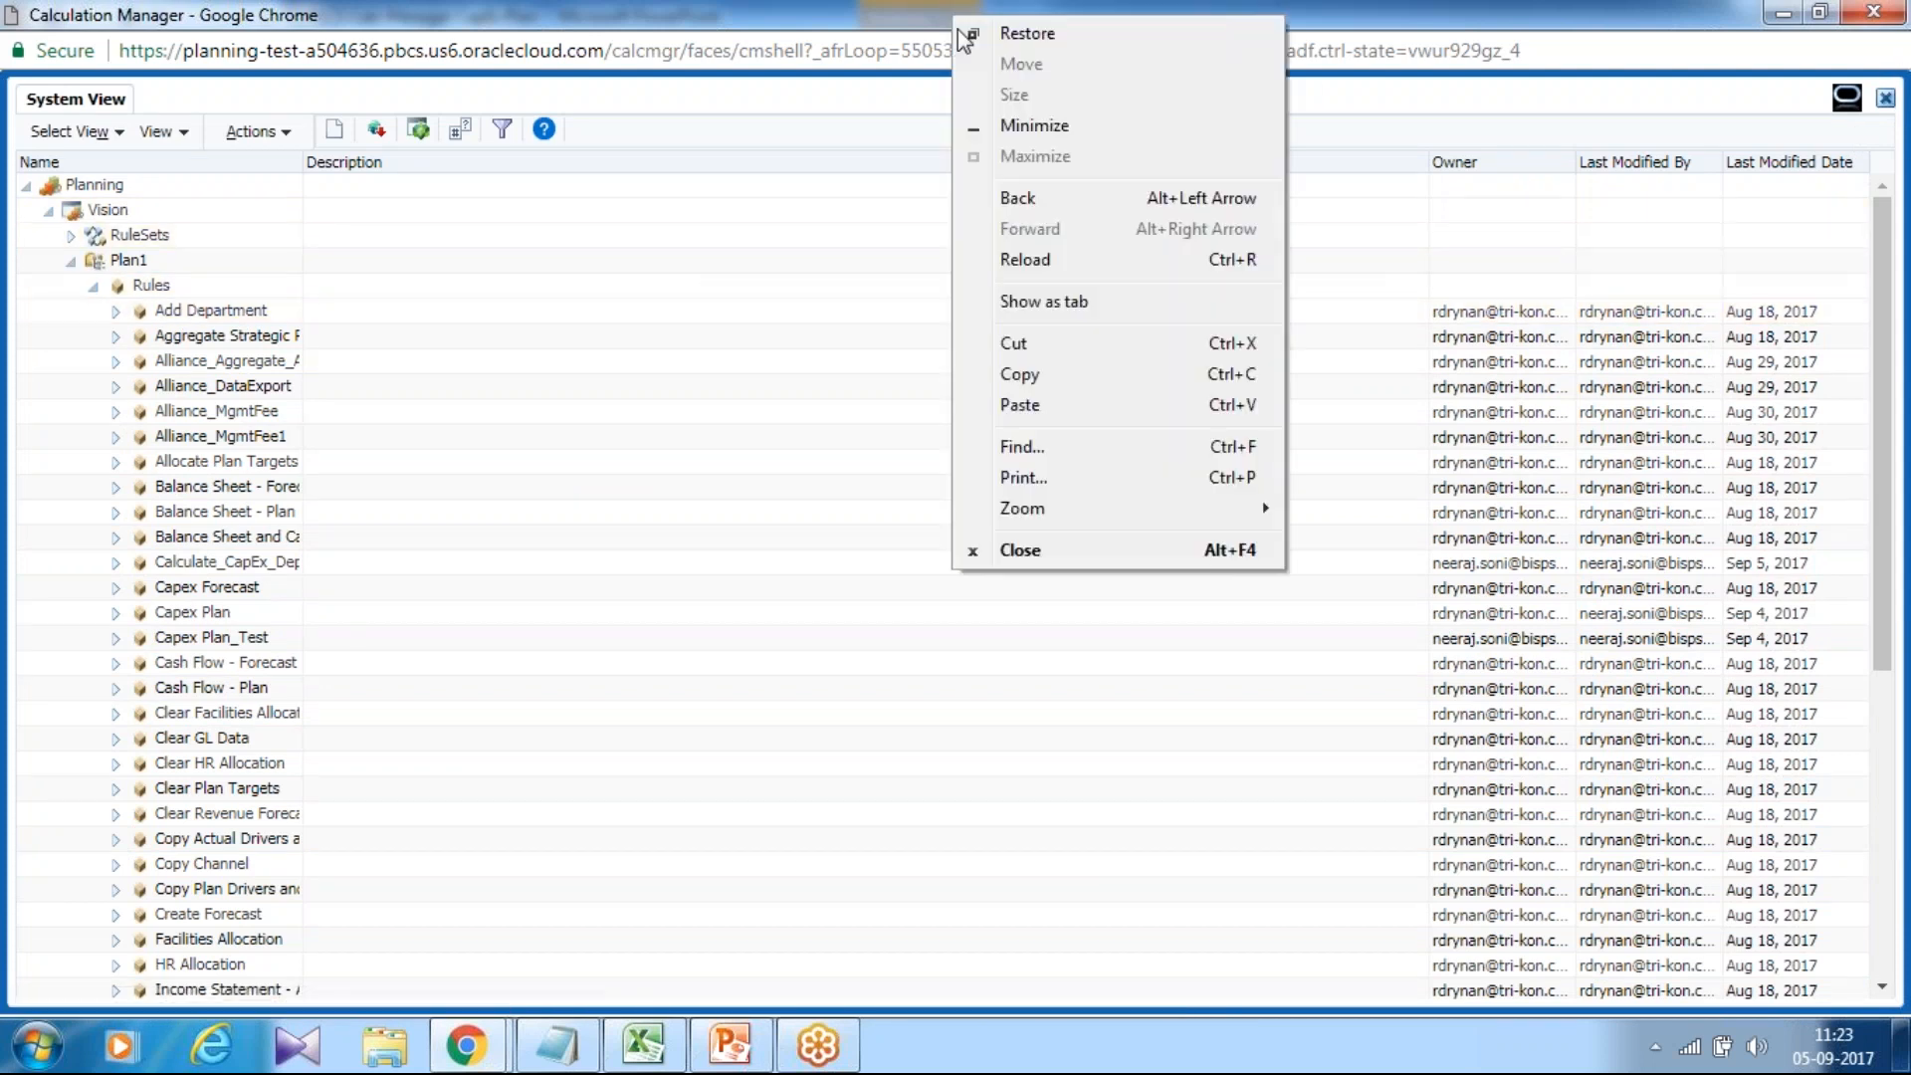
{"action": "left_click", "coordinate": [1067, 564]}
{"action": "left_click", "coordinate": [1085, 204]}
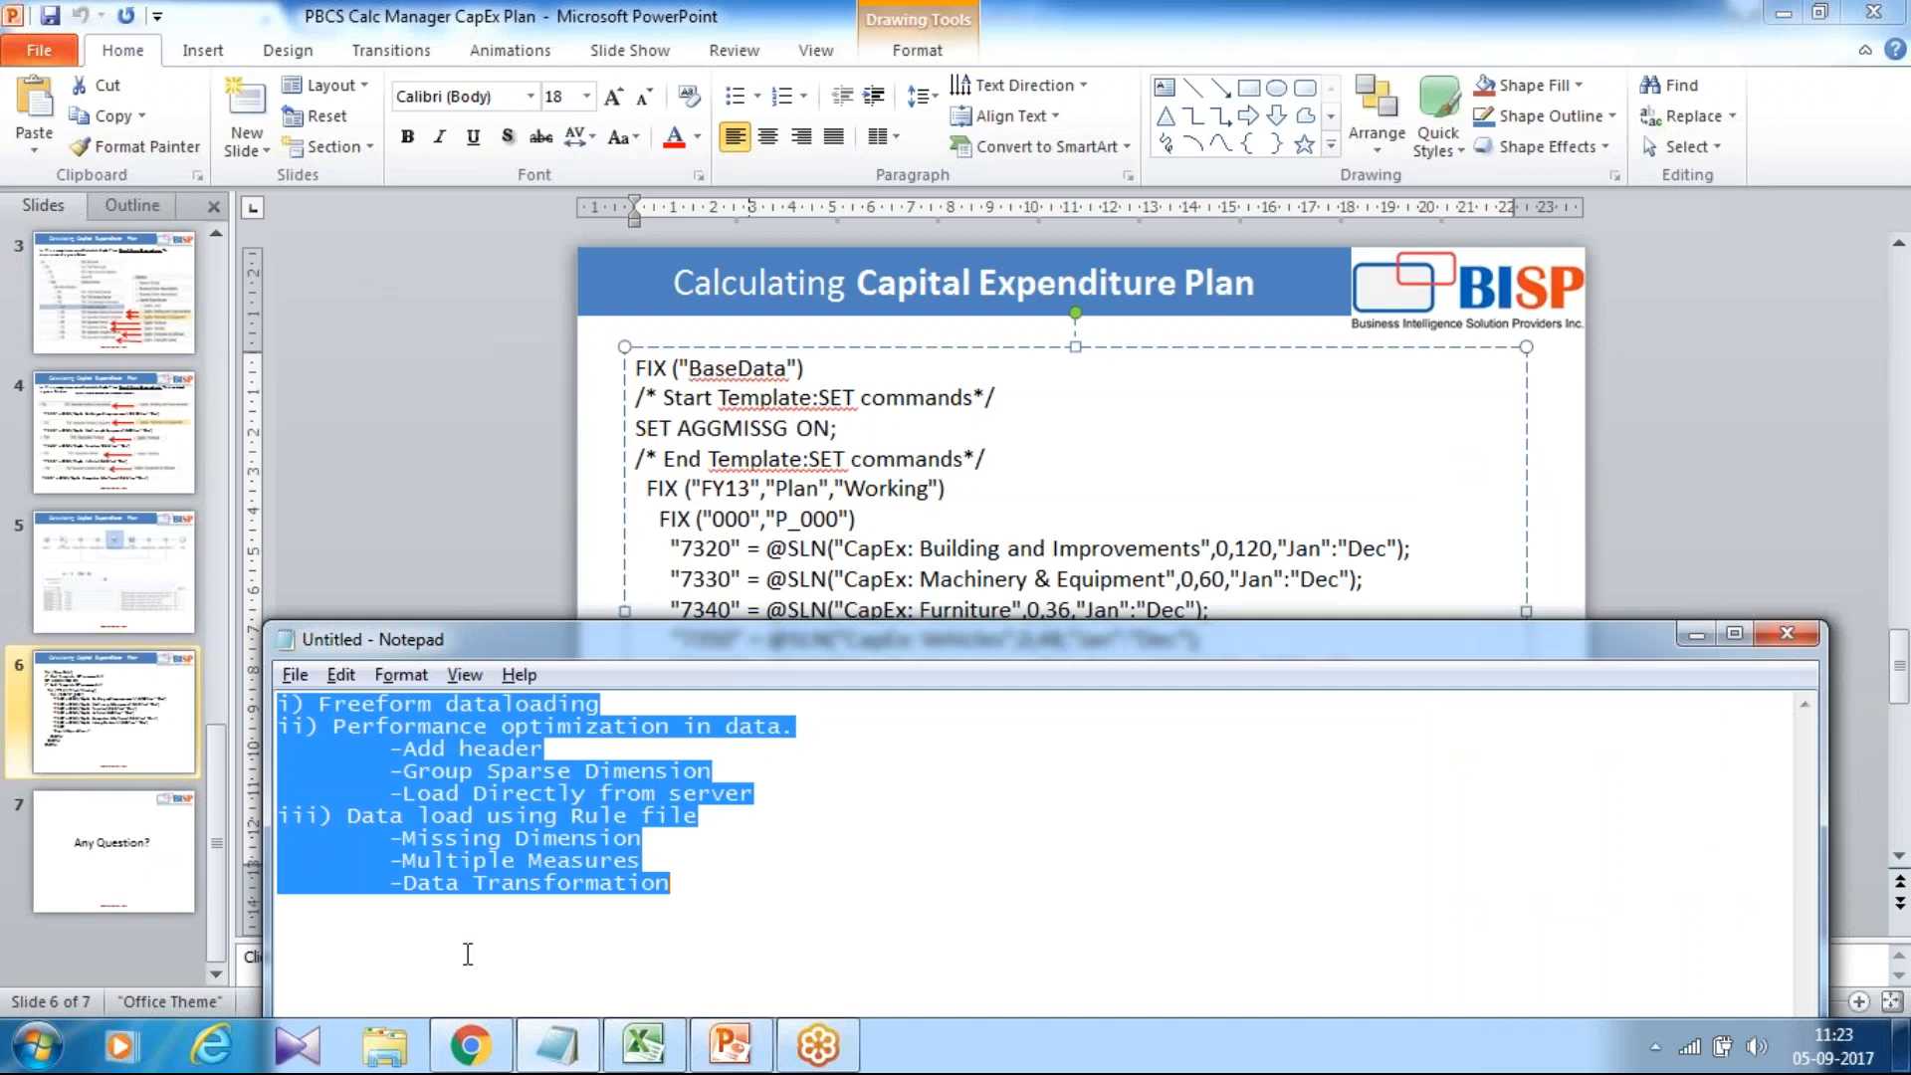
{"action": "left_click", "coordinate": [470, 1045]}
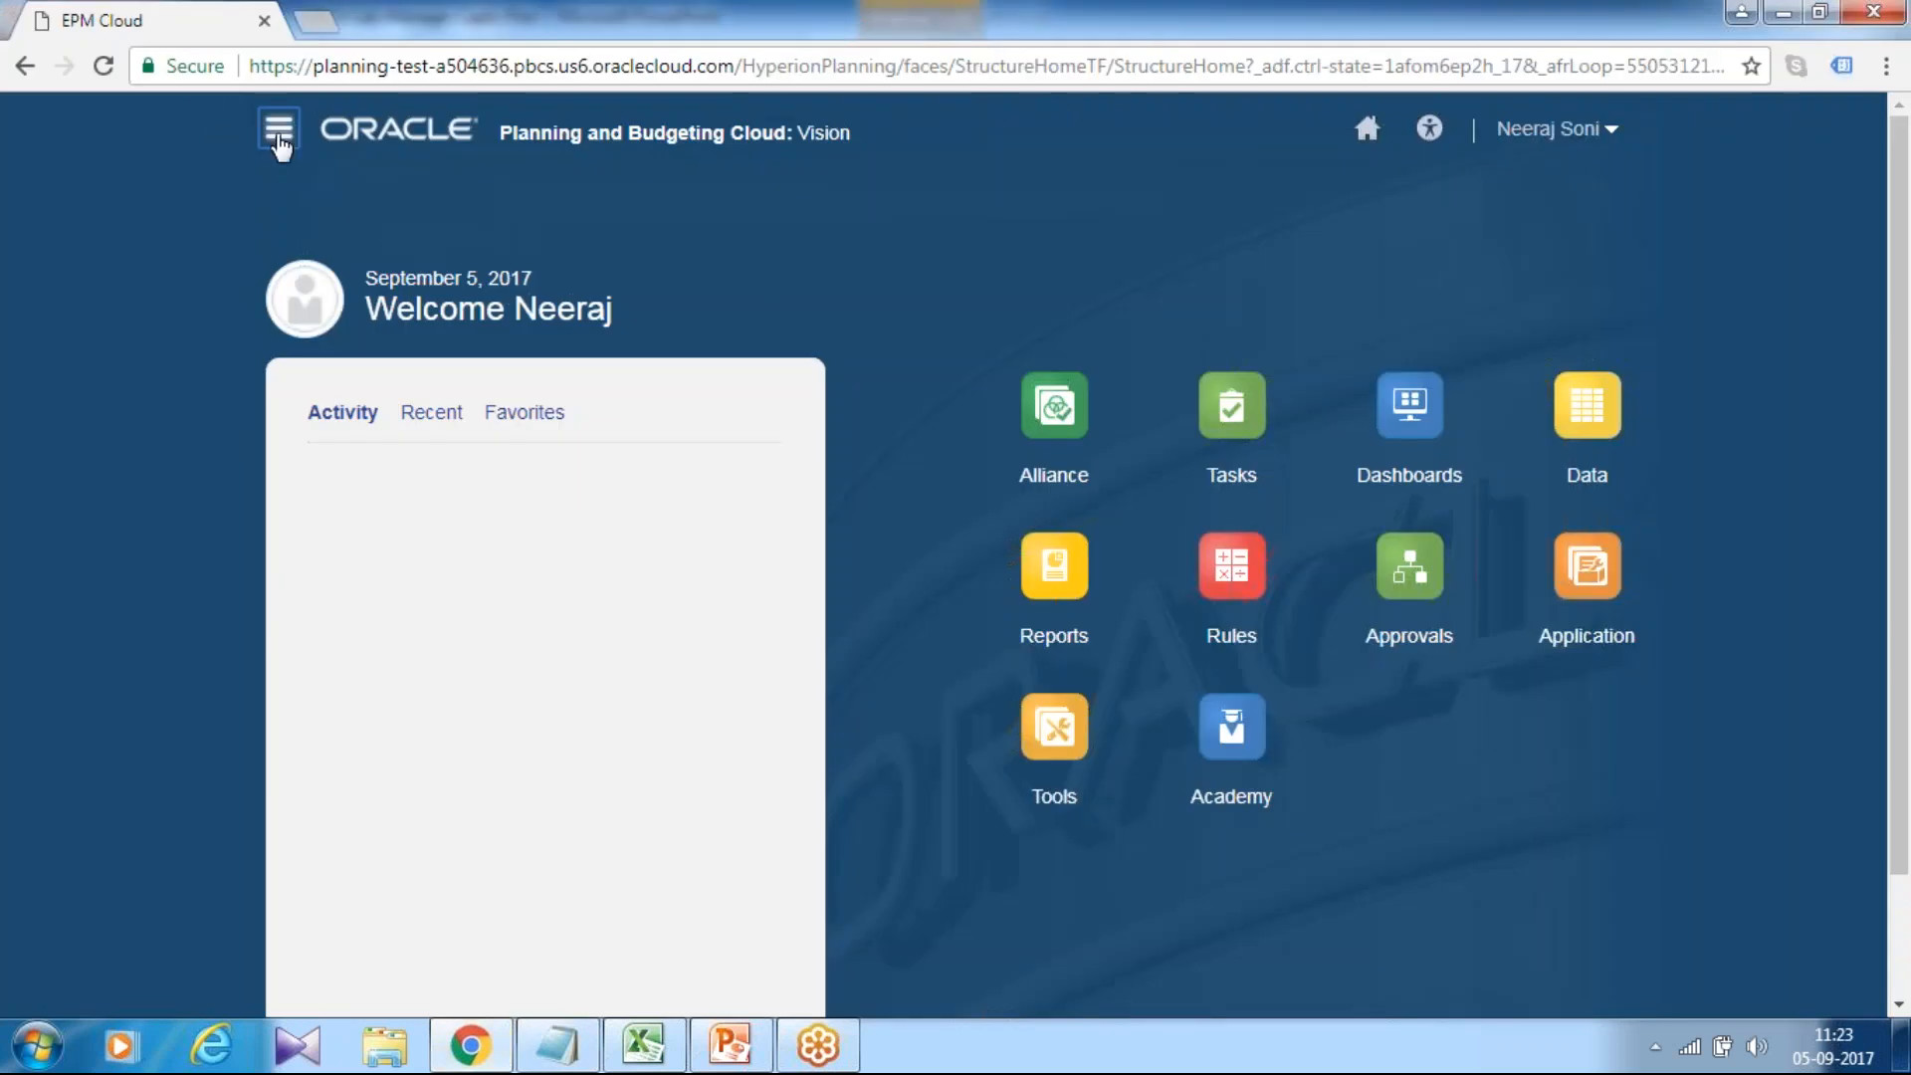
{"action": "left_click", "coordinate": [278, 129]}
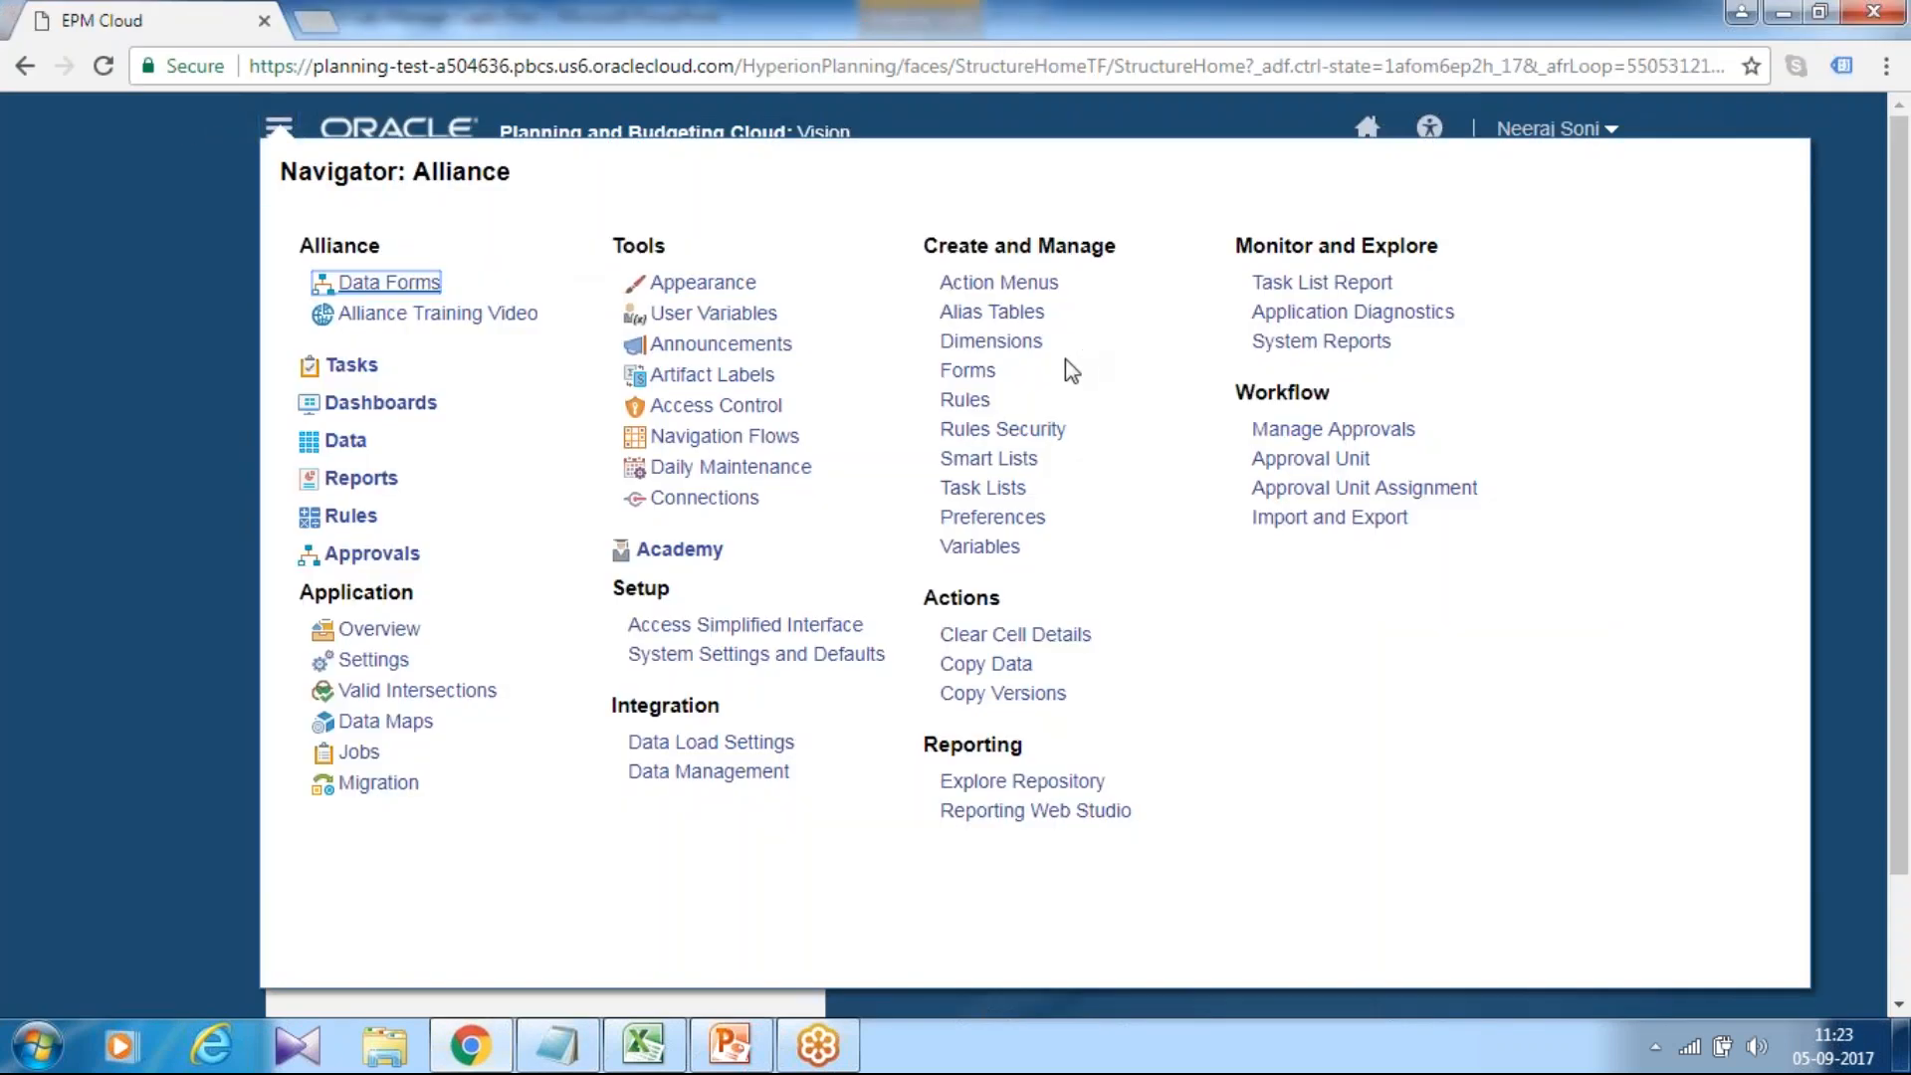
{"action": "left_click", "coordinate": [986, 370]}
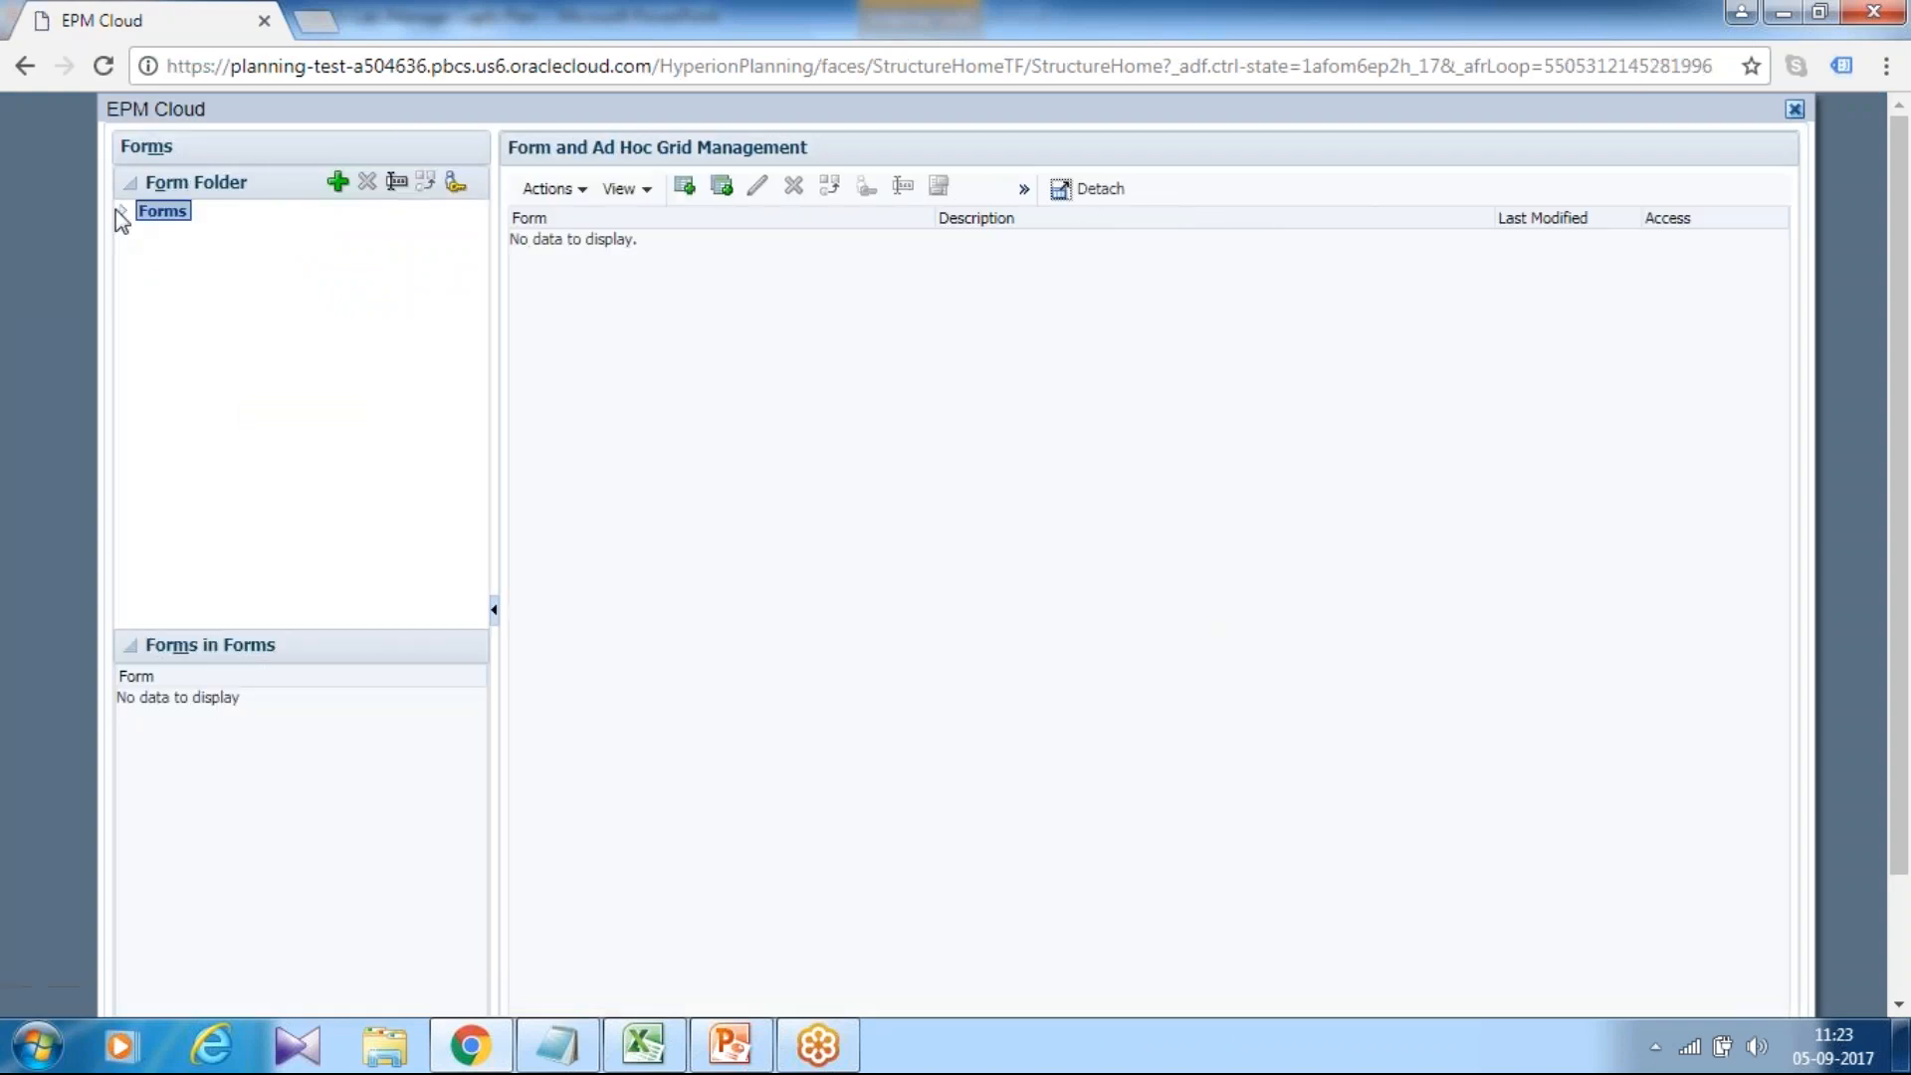
Edit the Capital Expenditure Plan Test form in the Plan folder and show its Business Rules settings.
{"action": "left_click", "coordinate": [122, 211]}
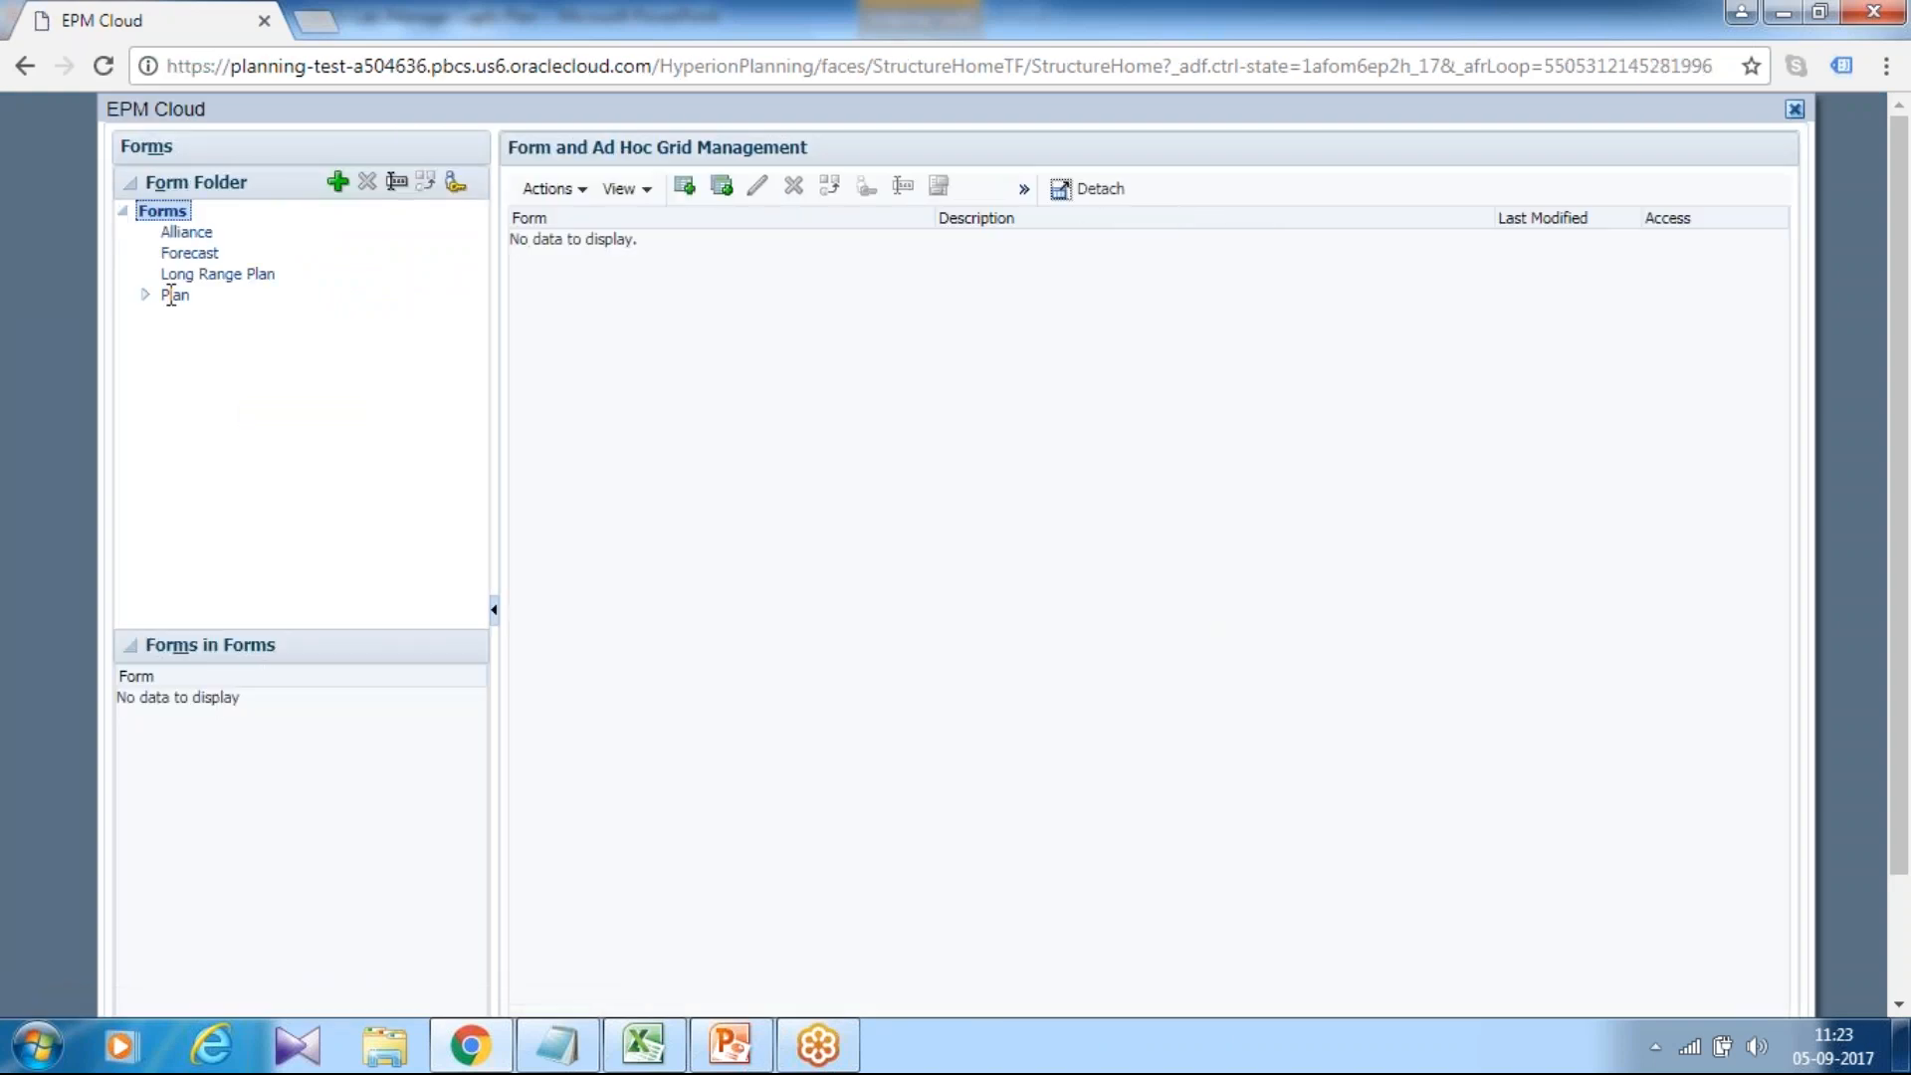
{"action": "left_click", "coordinate": [175, 294]}
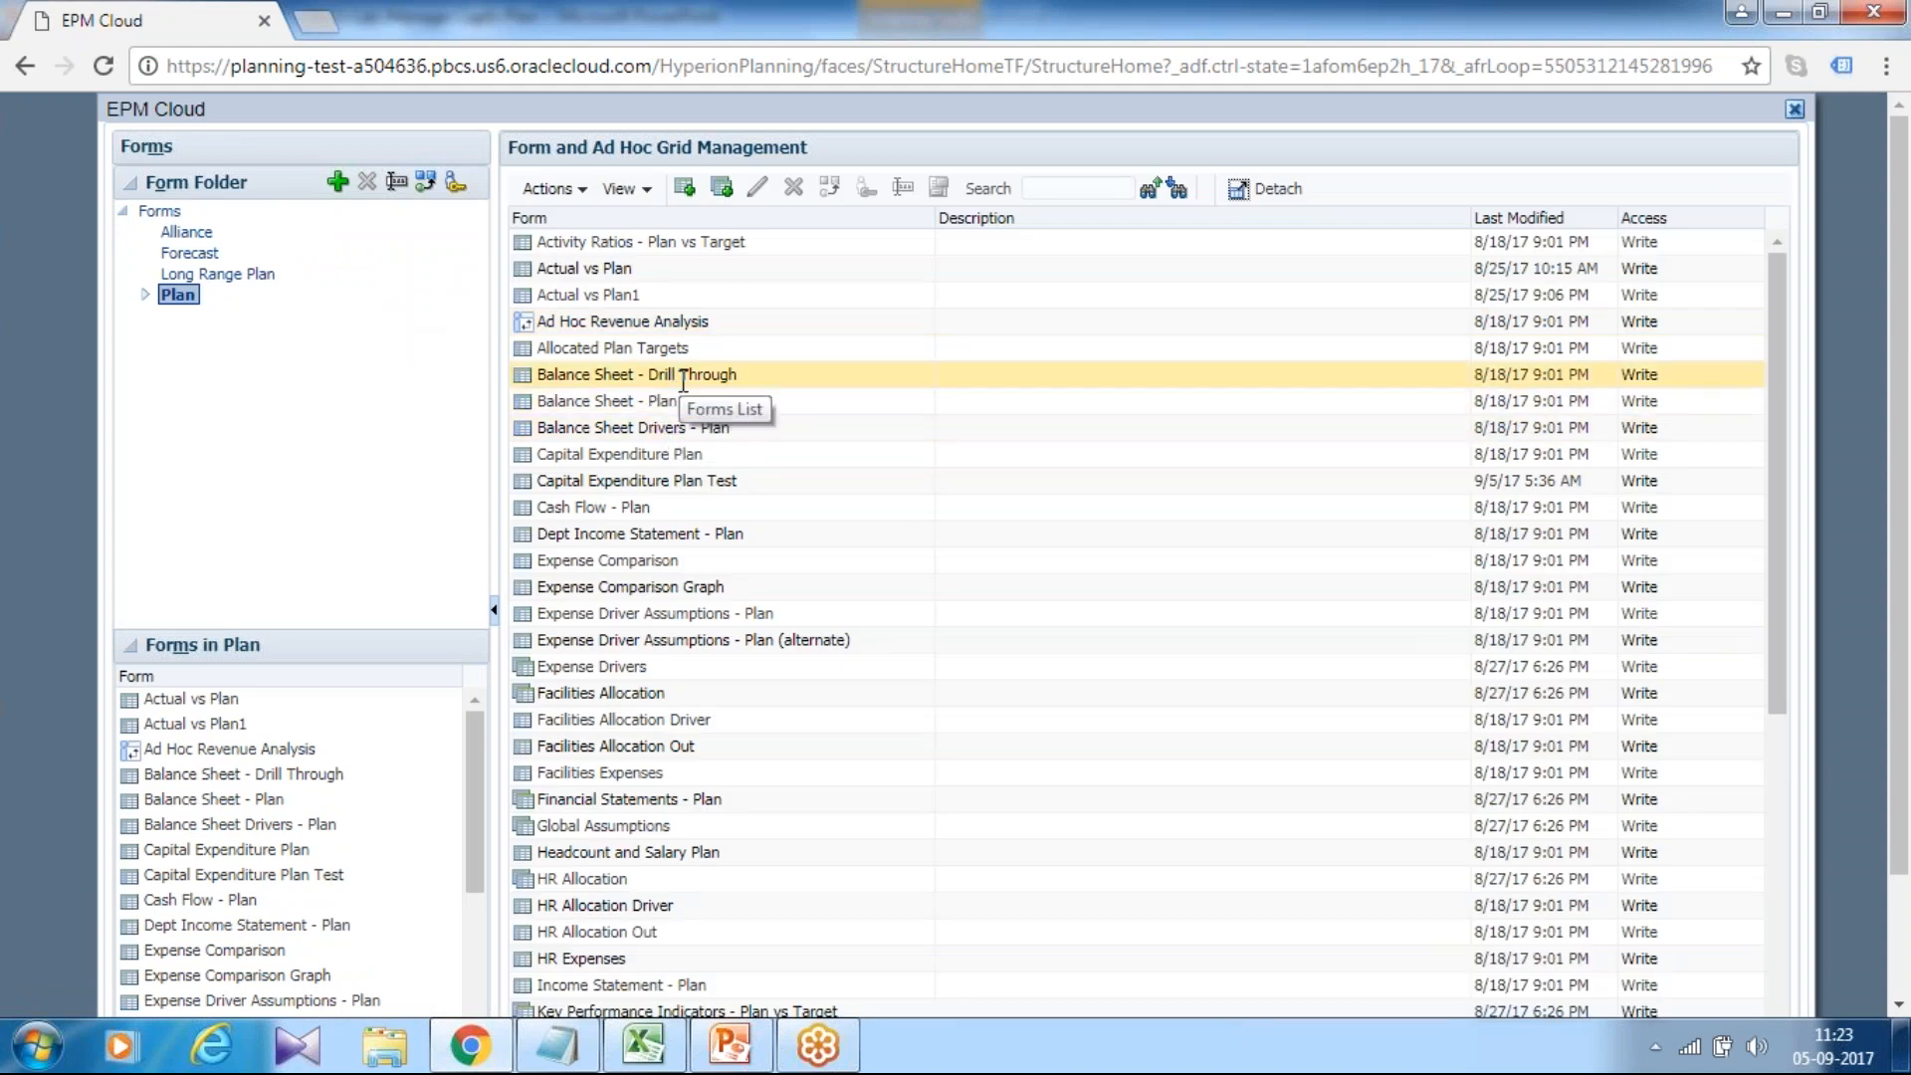
{"action": "left_click", "coordinate": [719, 482]}
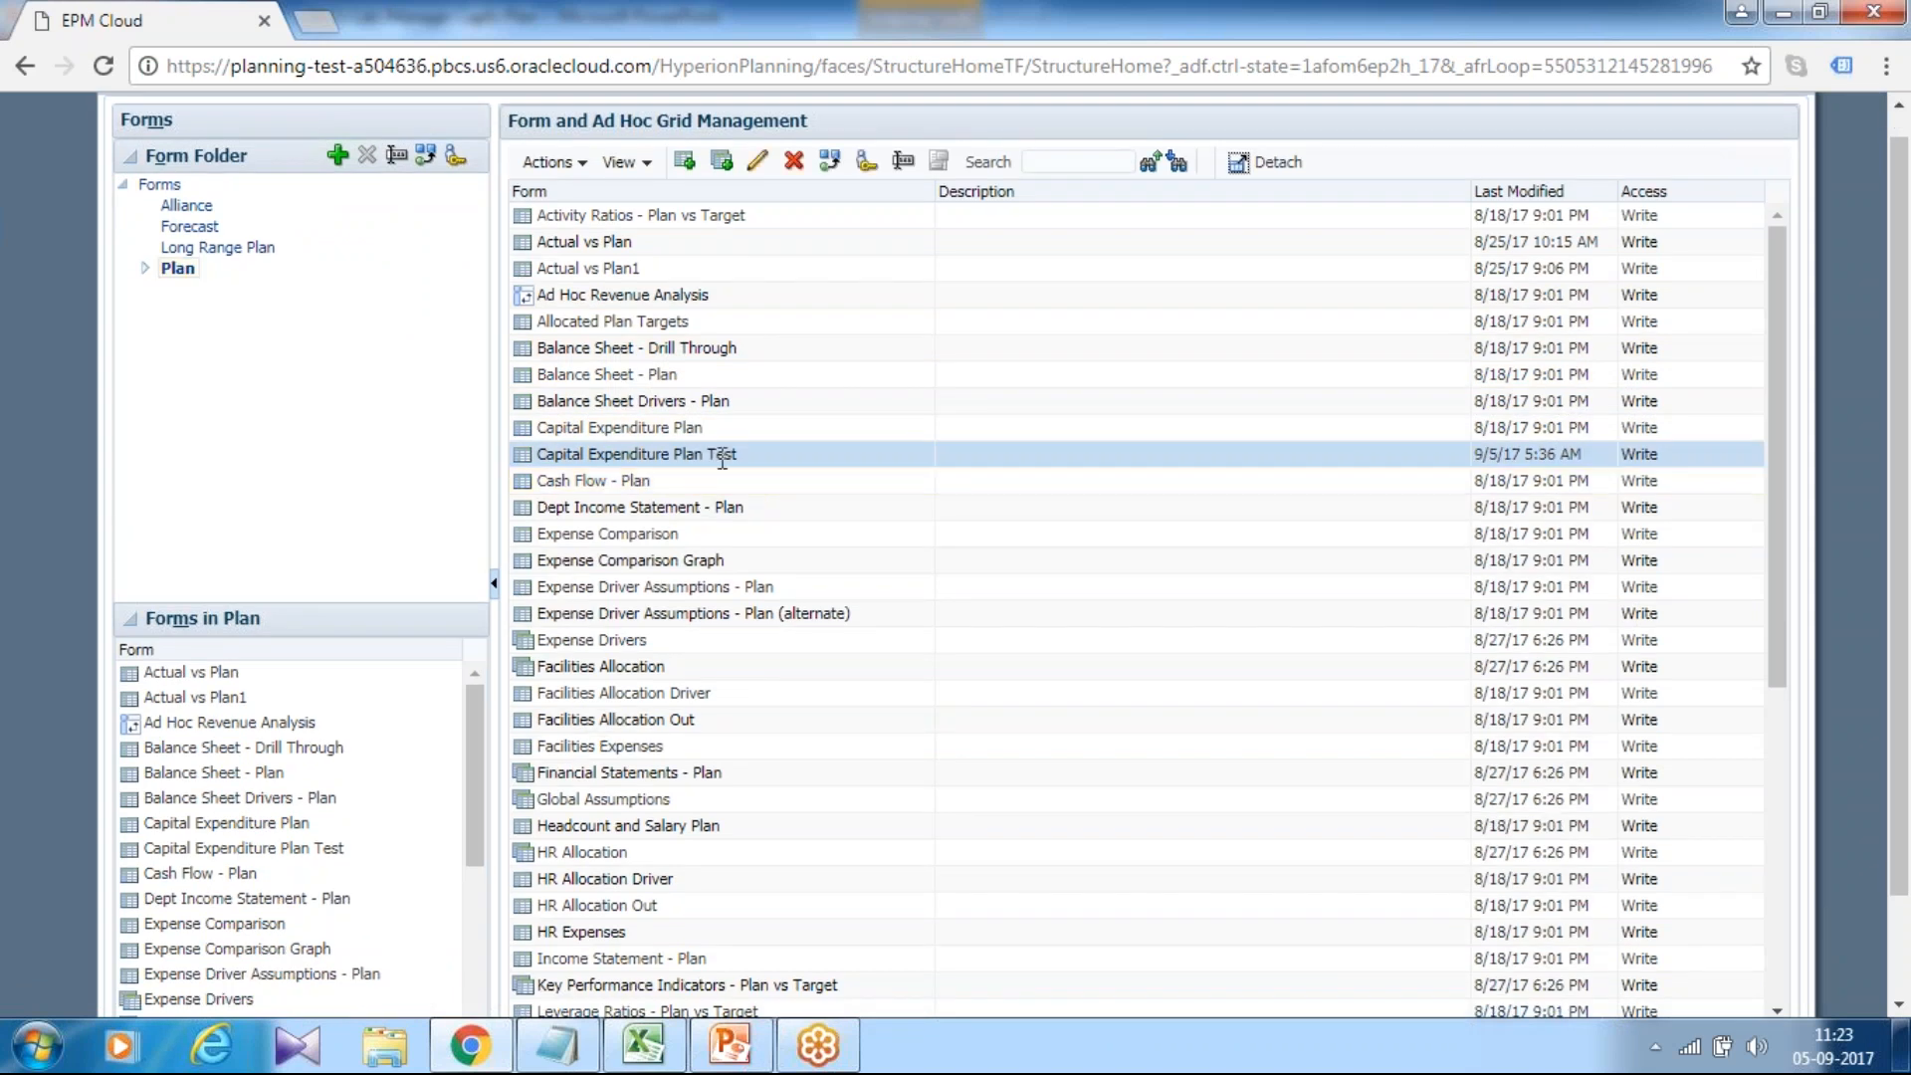
{"action": "left_click", "coordinate": [760, 163]}
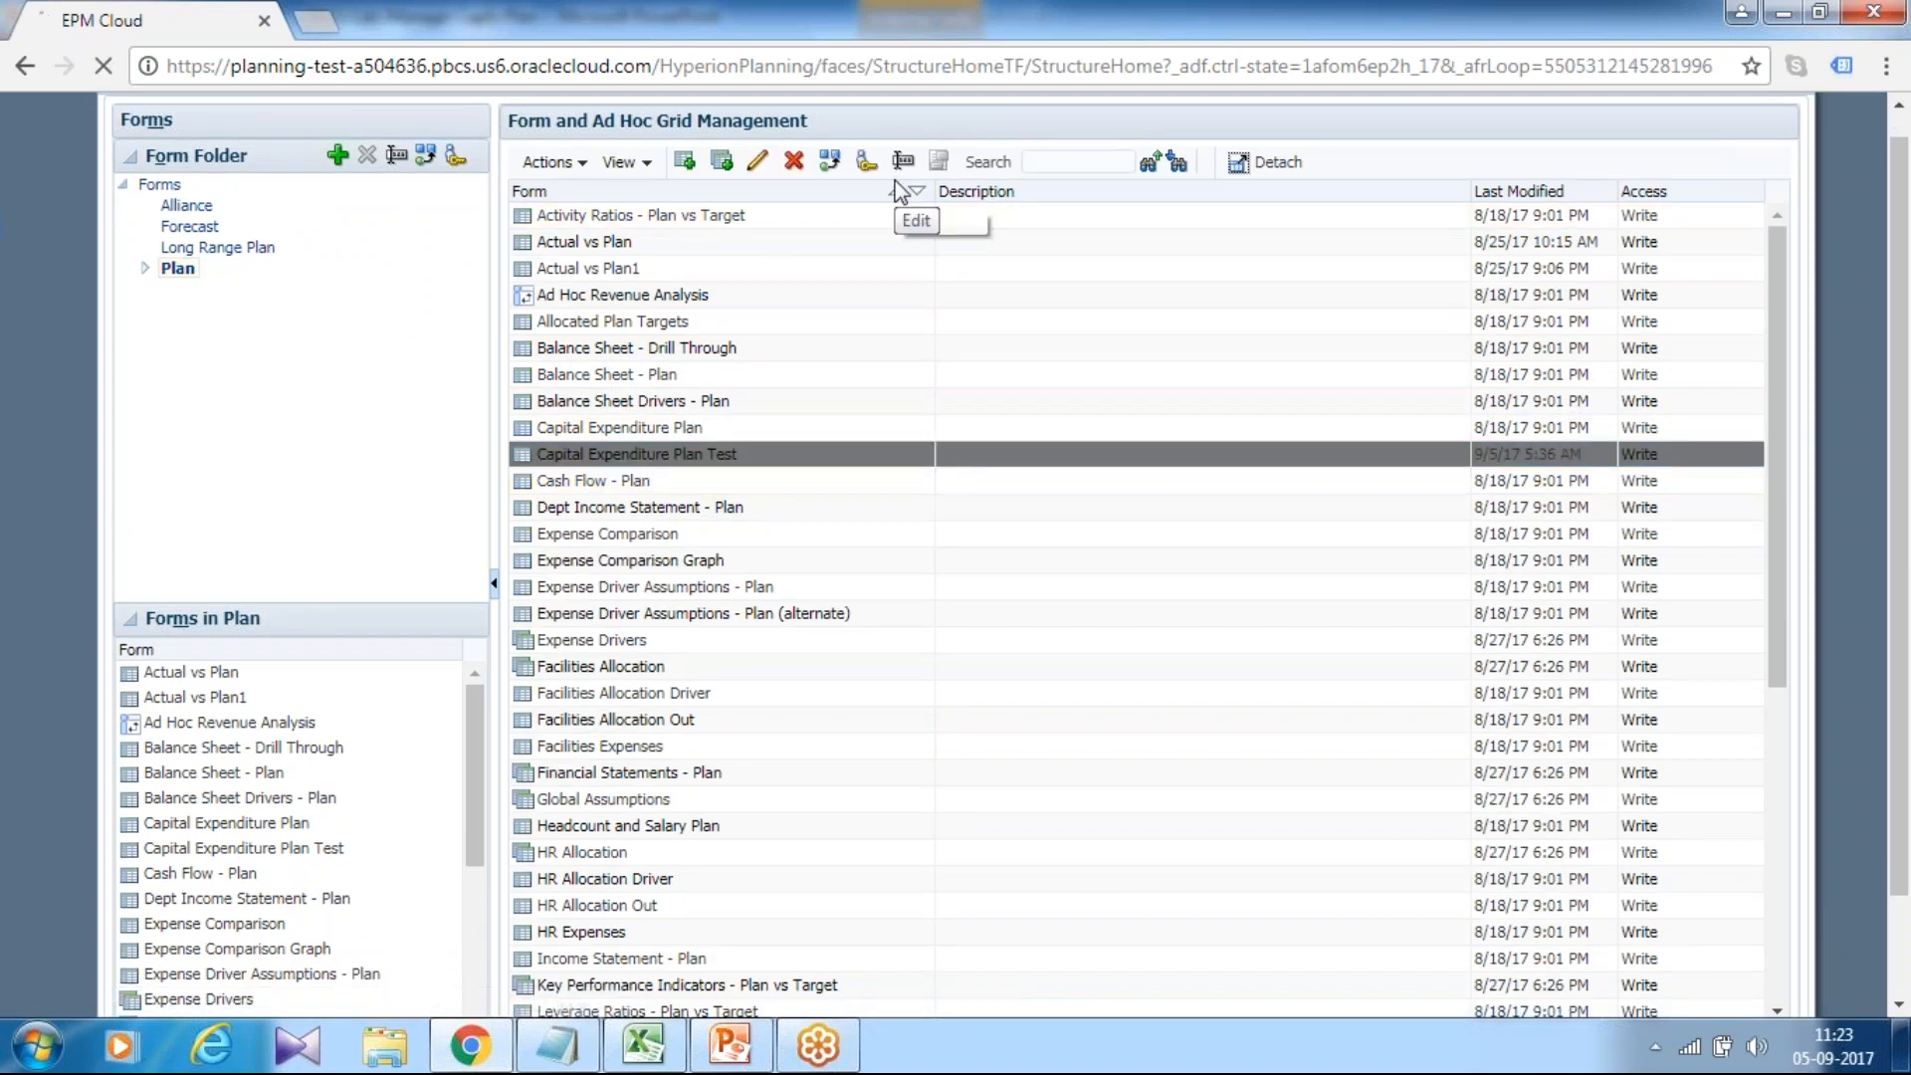
{"action": "left_click", "coordinate": [856, 197]}
Replace the attached Calculate_CapEx_Plan rule with Test_Calculate_Depreciation.
{"action": "left_click", "coordinate": [1373, 325]}
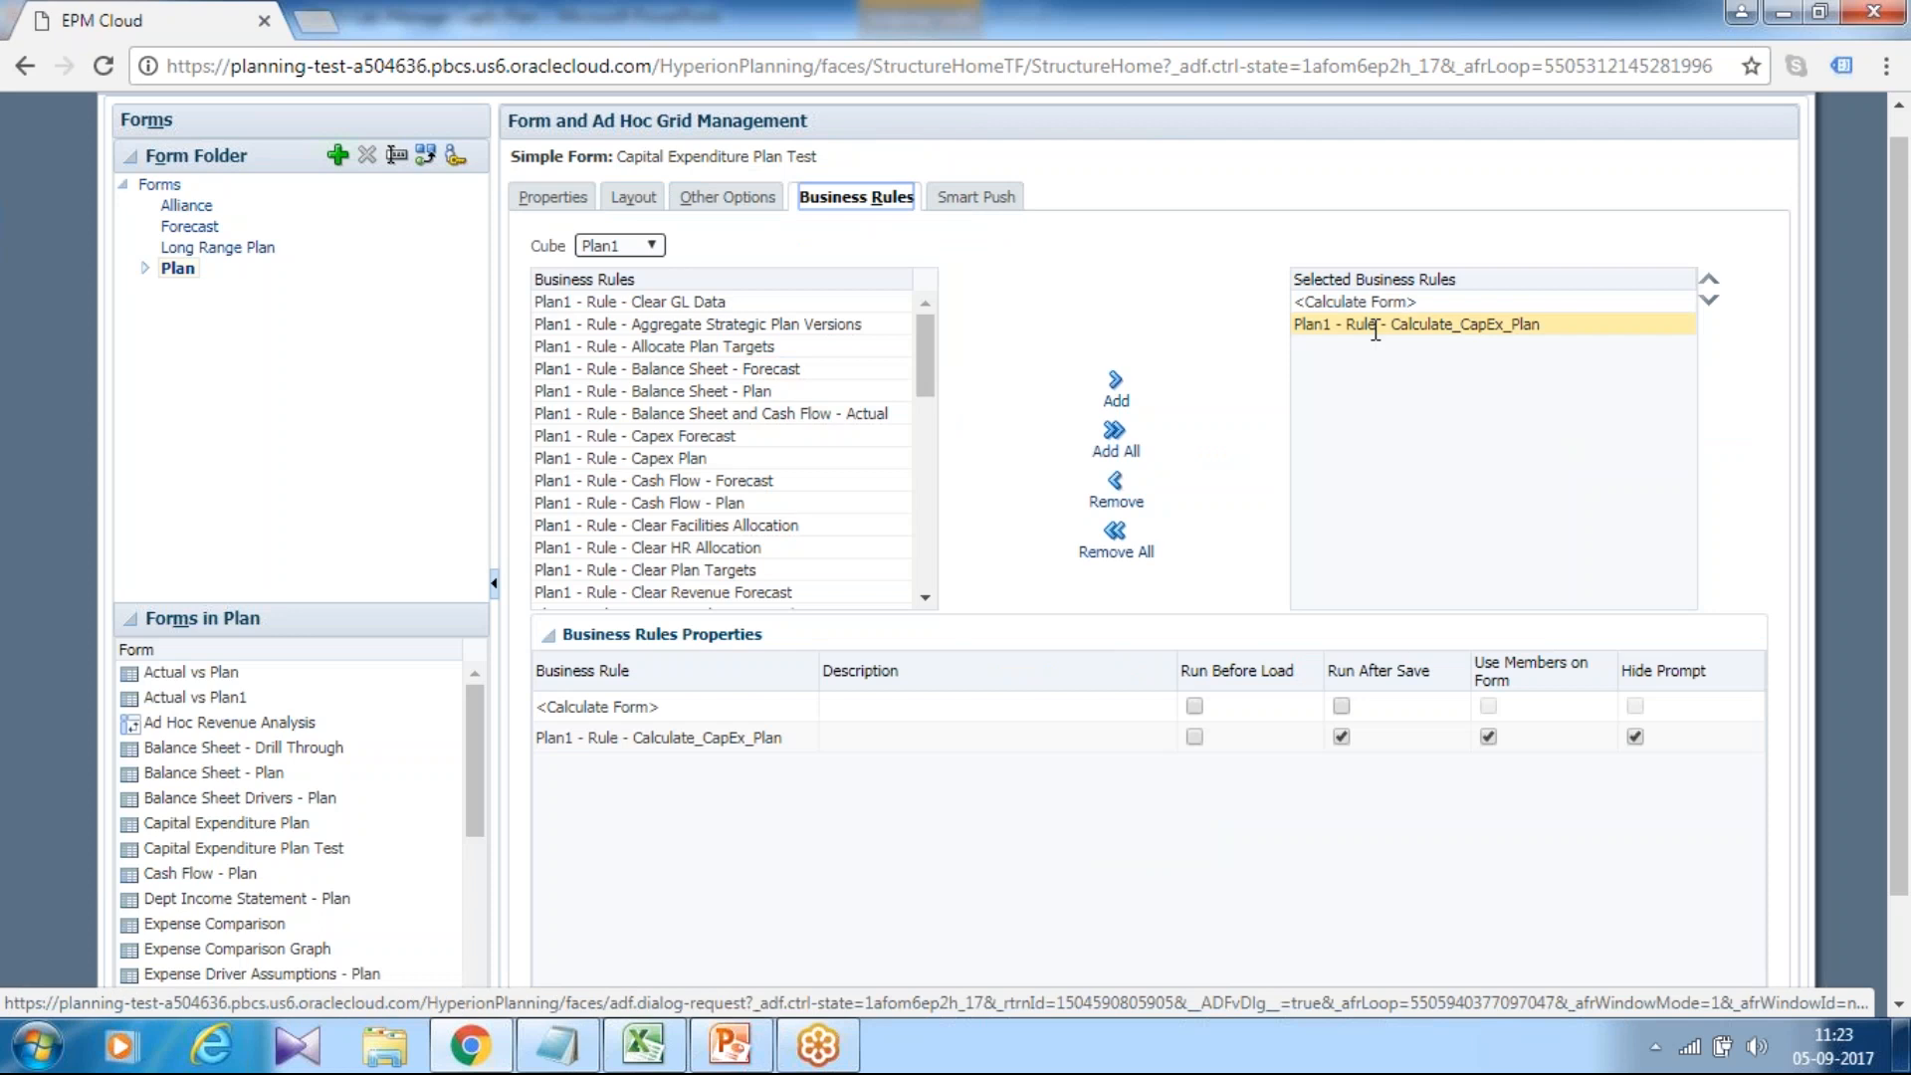
{"action": "left_click", "coordinate": [1112, 486]}
{"action": "left_click_drag", "start_coordinate": [922, 361], "coordinate": [925, 587]}
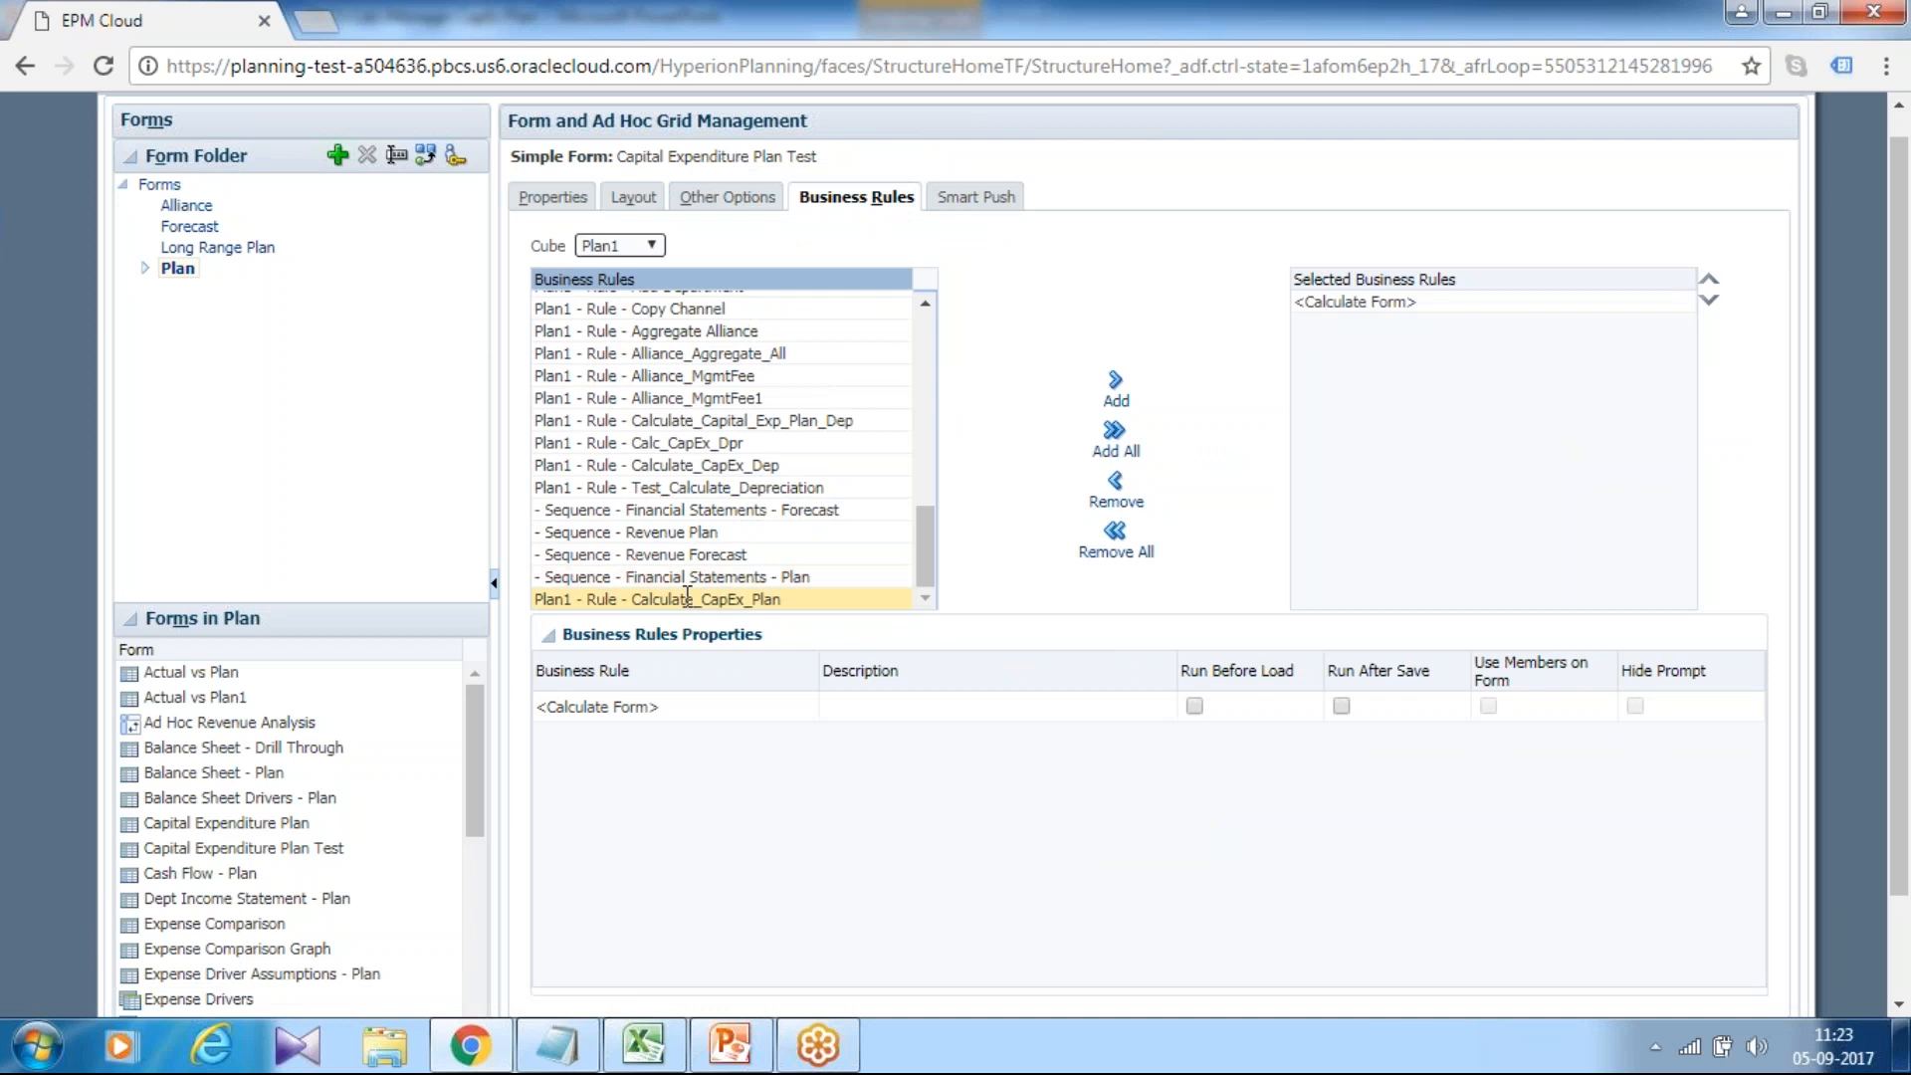
{"action": "left_click", "coordinate": [731, 487]}
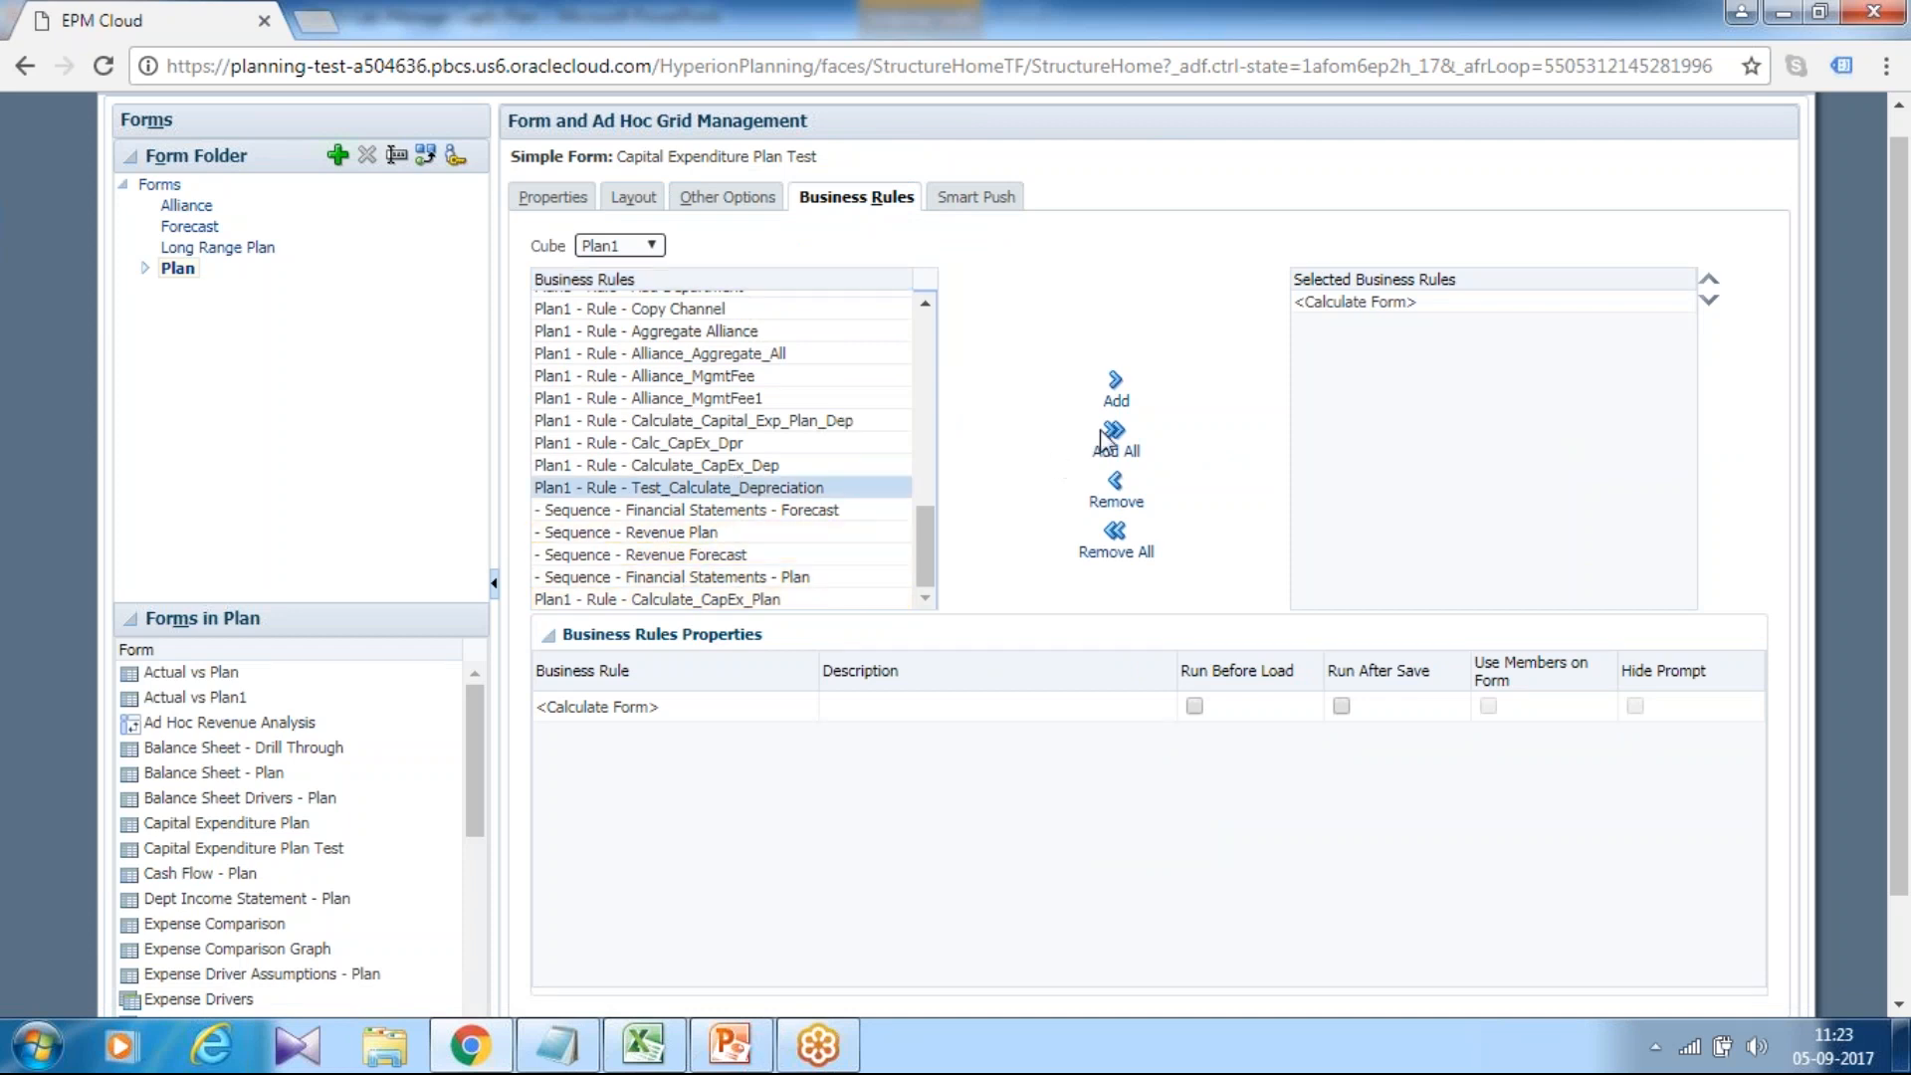
{"action": "left_click", "coordinate": [1116, 386]}
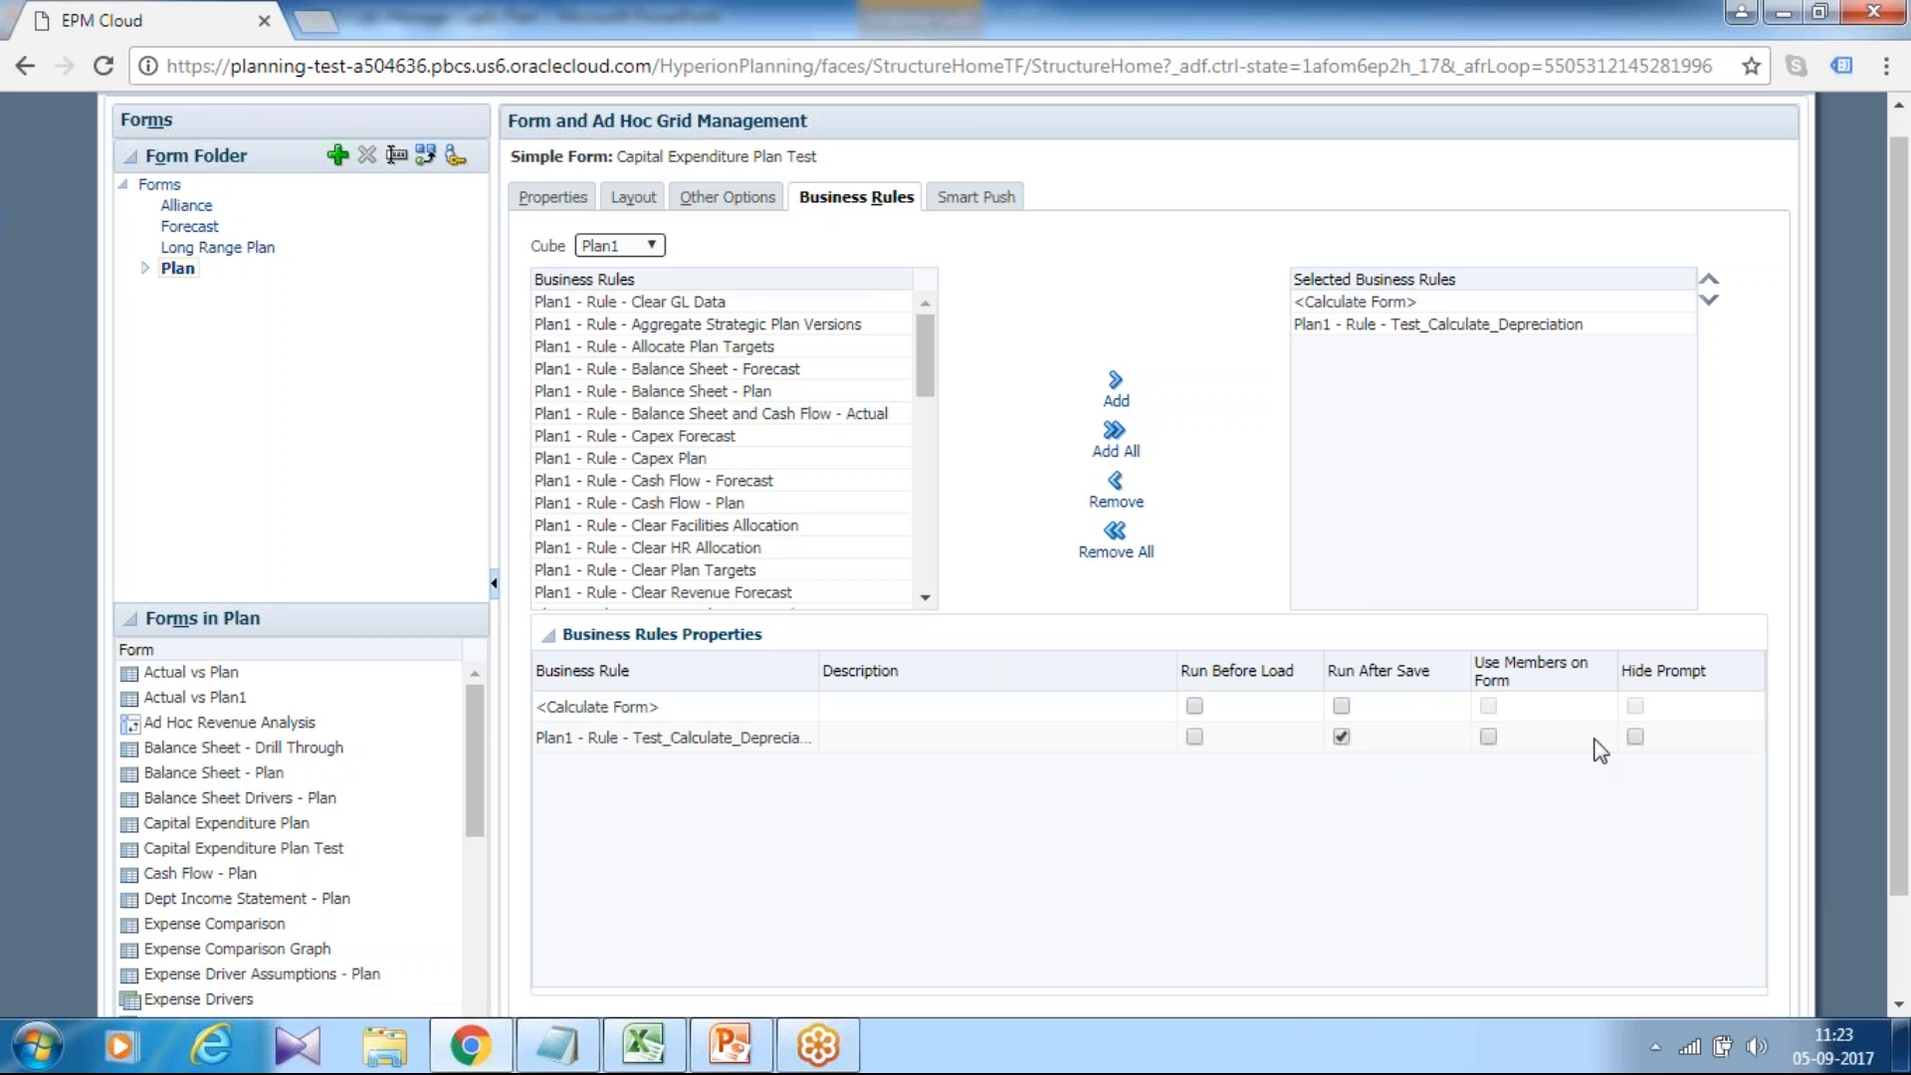
Tick Hide Prompt and Use Members on Form, save the form, and return home.
{"action": "left_click", "coordinate": [1633, 738]}
{"action": "left_click", "coordinate": [1488, 737]}
{"action": "scroll", "coordinate": [1715, 717], "scroll_direction": "down", "scroll_amount": 2}
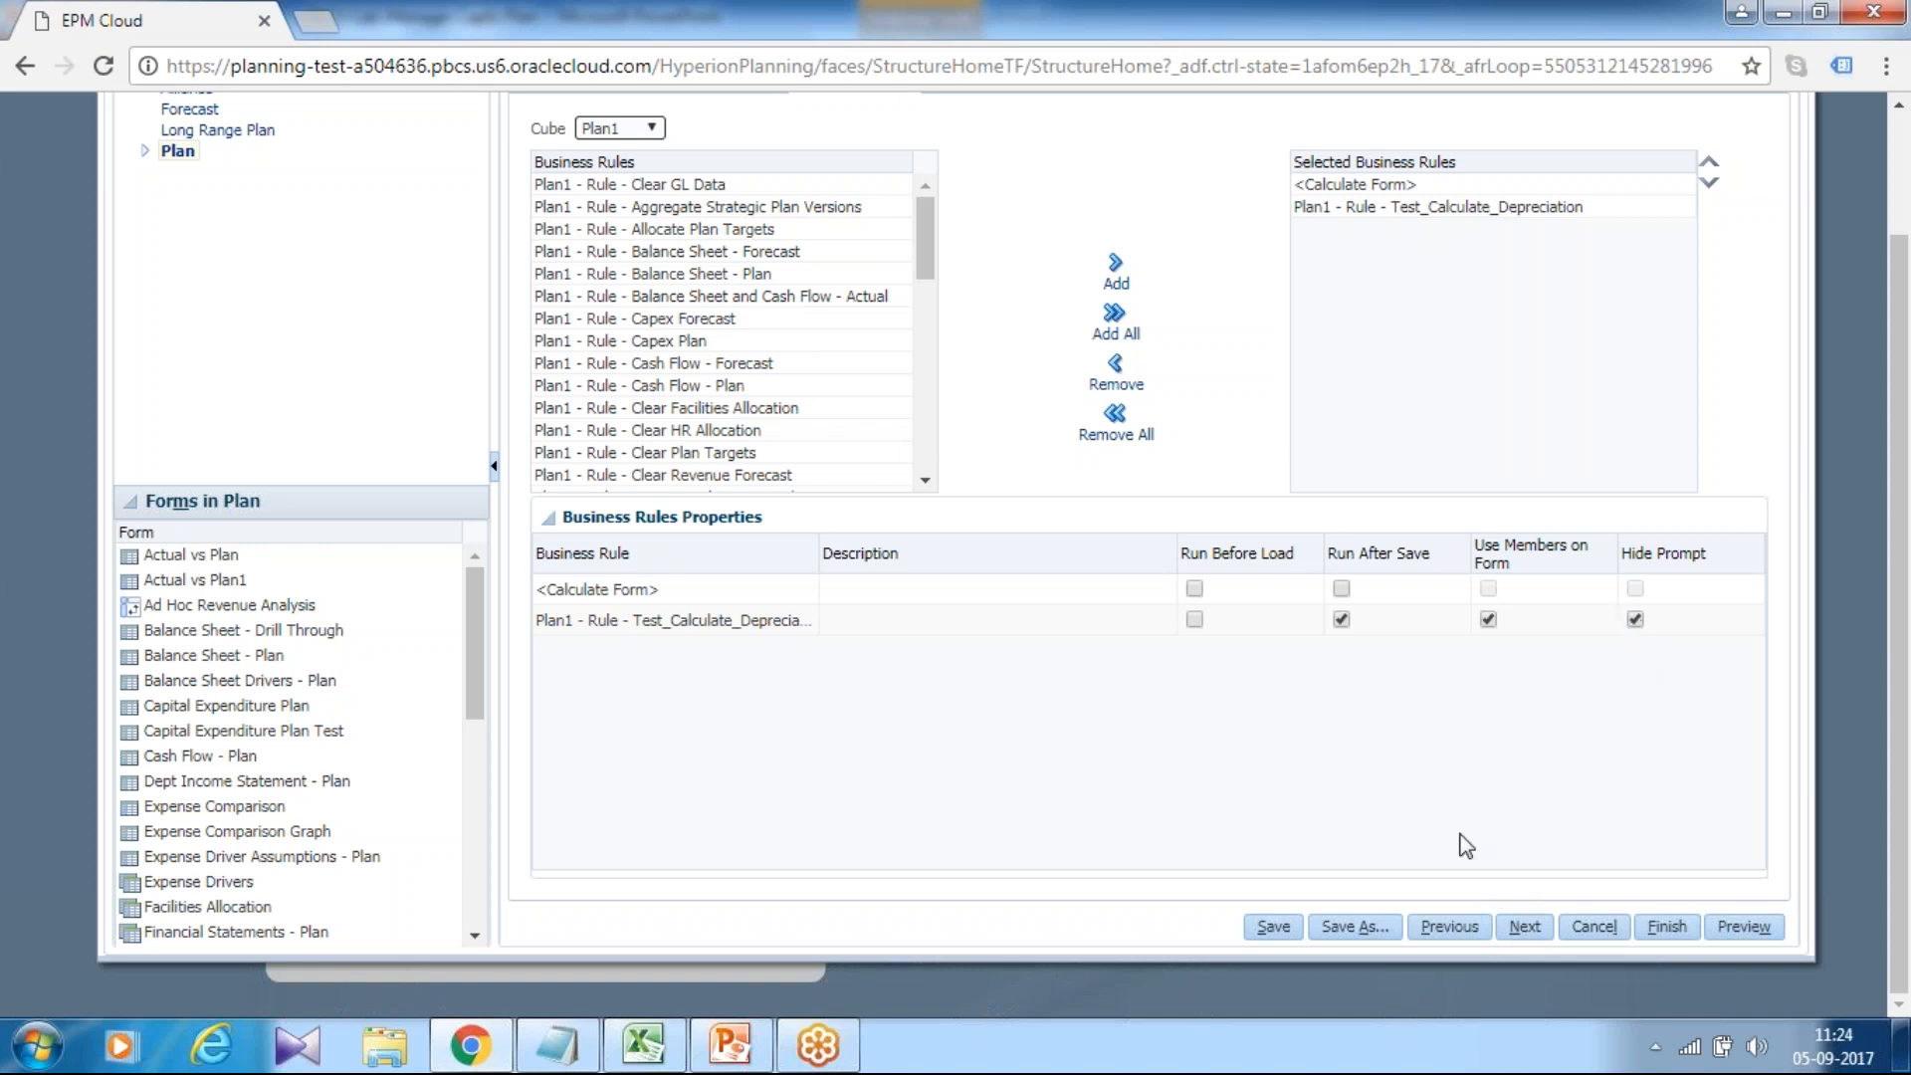
{"action": "left_click", "coordinate": [1274, 927]}
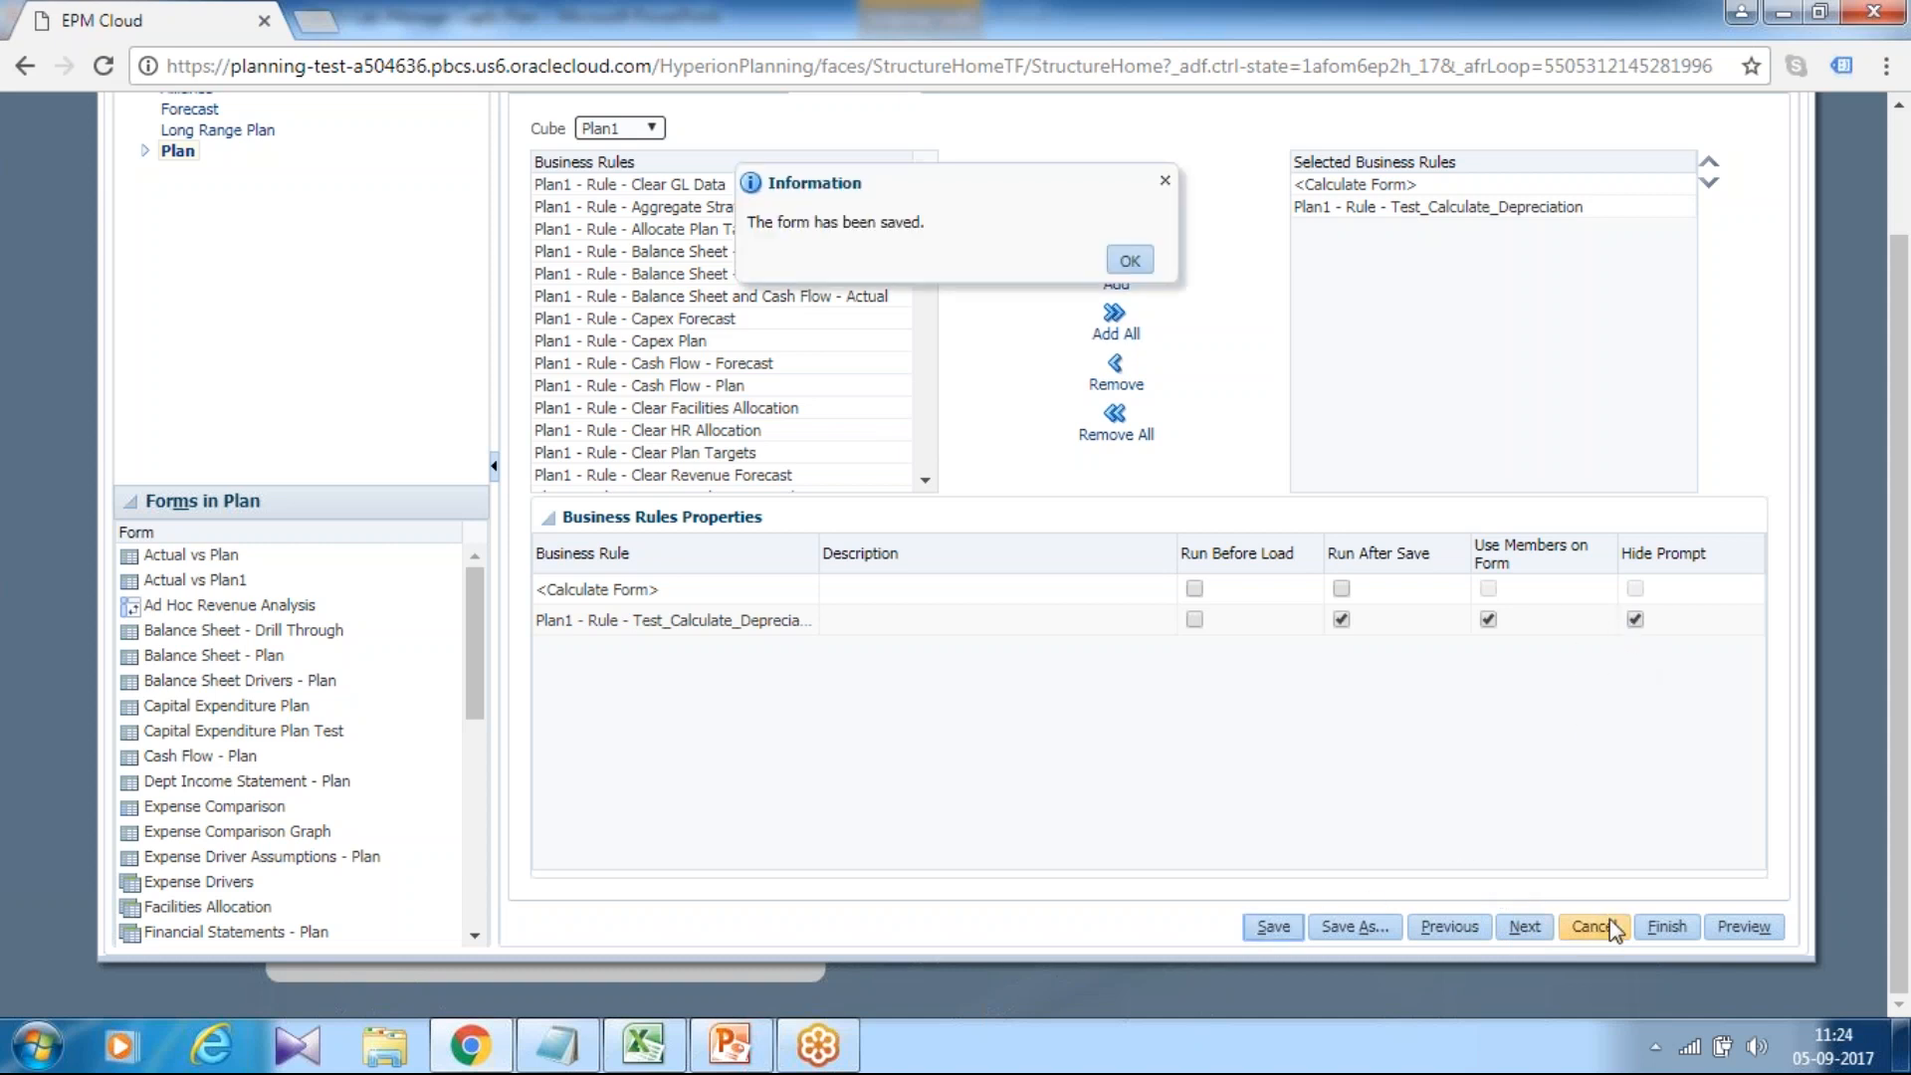
{"action": "left_click", "coordinate": [1667, 927]}
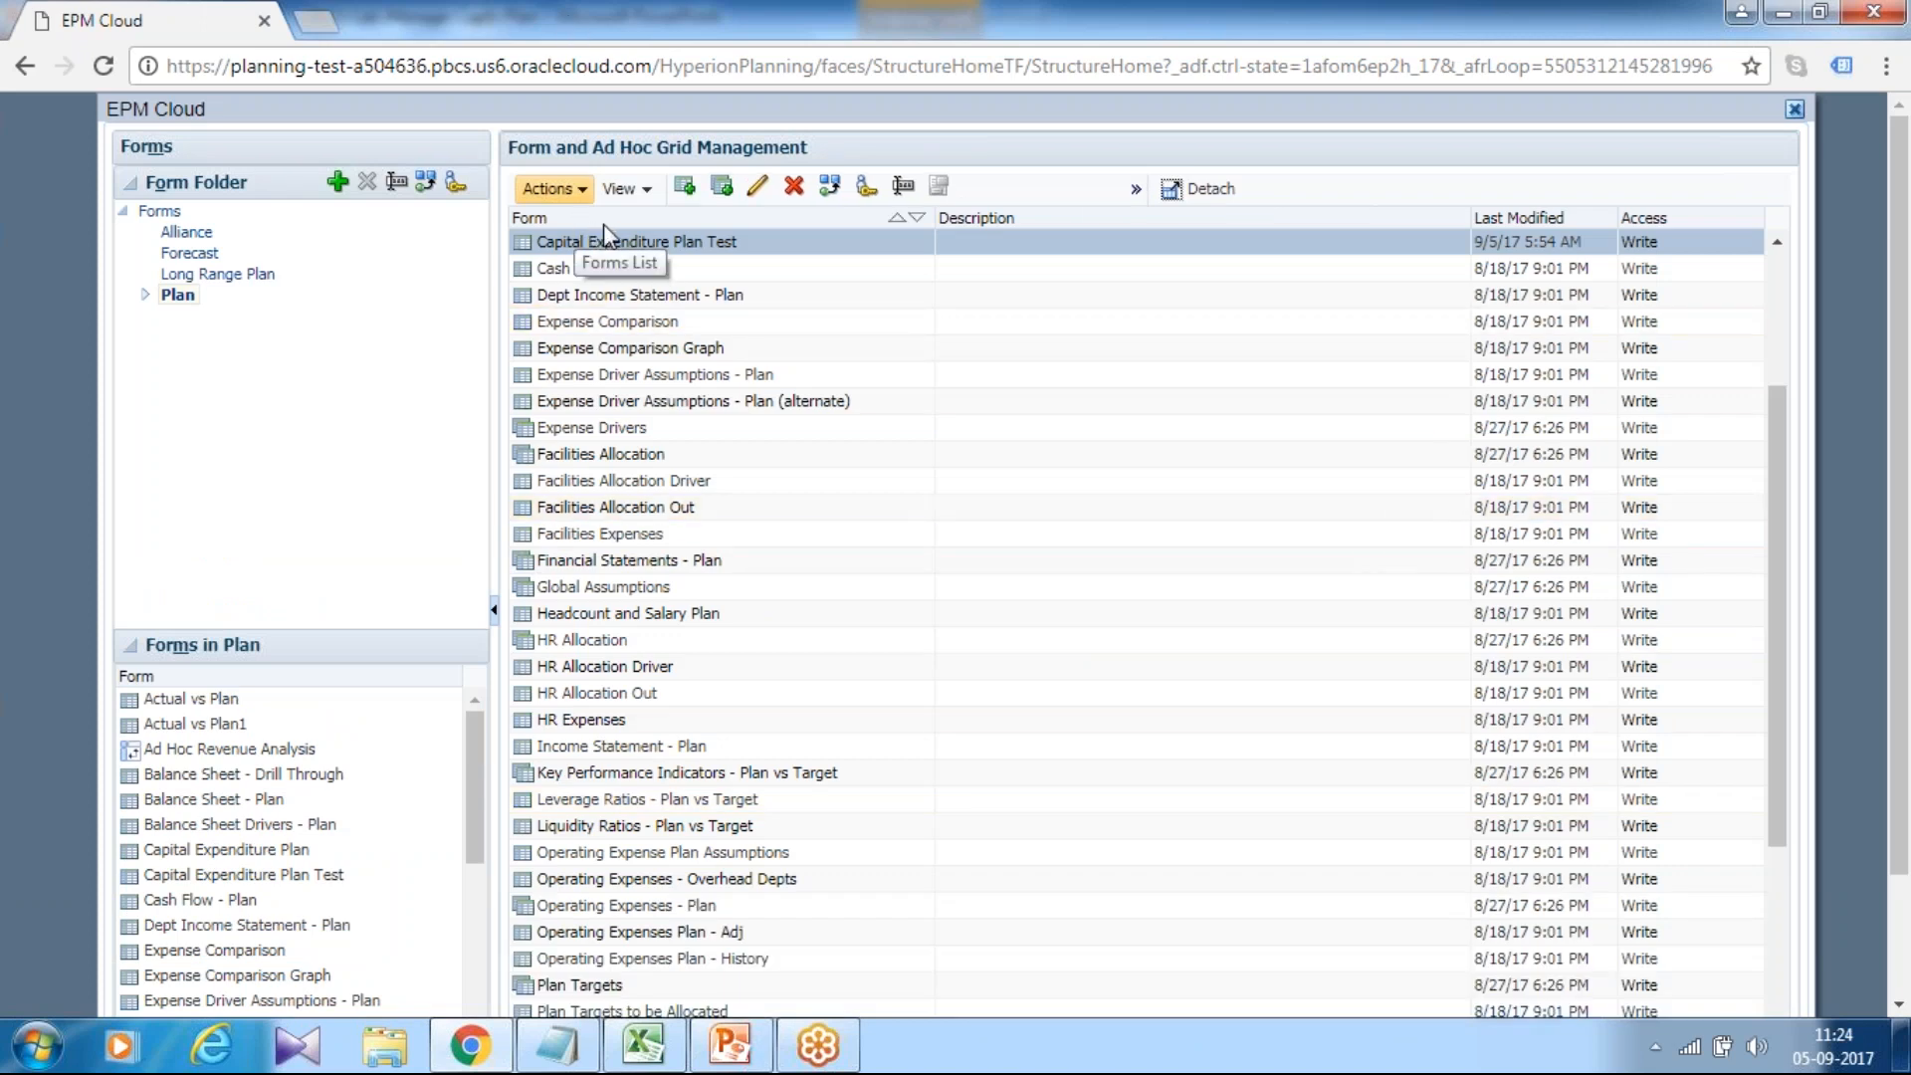
{"action": "scroll", "coordinate": [1531, 246], "scroll_direction": "up", "scroll_amount": 3}
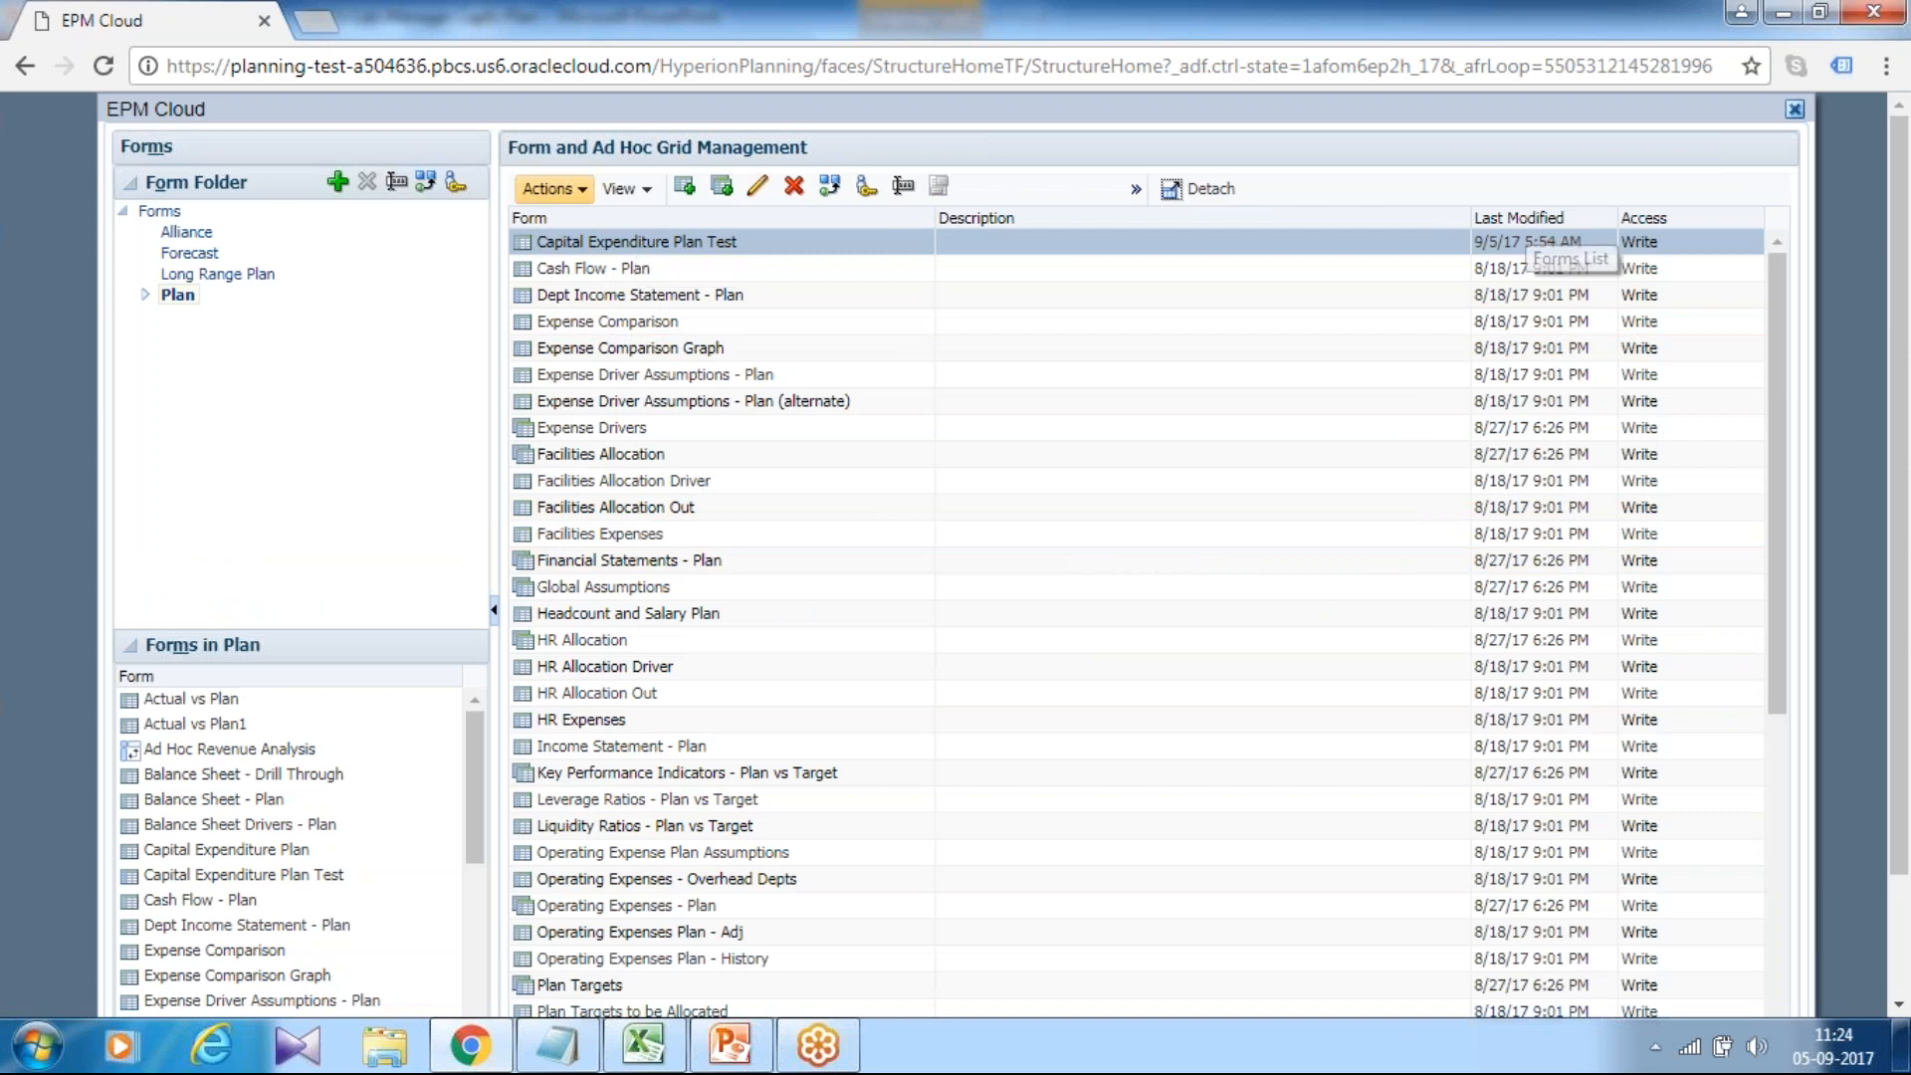
{"action": "scroll", "coordinate": [1757, 351], "scroll_direction": "down", "scroll_amount": 2}
{"action": "scroll", "coordinate": [1754, 329], "scroll_direction": "up", "scroll_amount": 2}
{"action": "left_click", "coordinate": [1802, 110]}
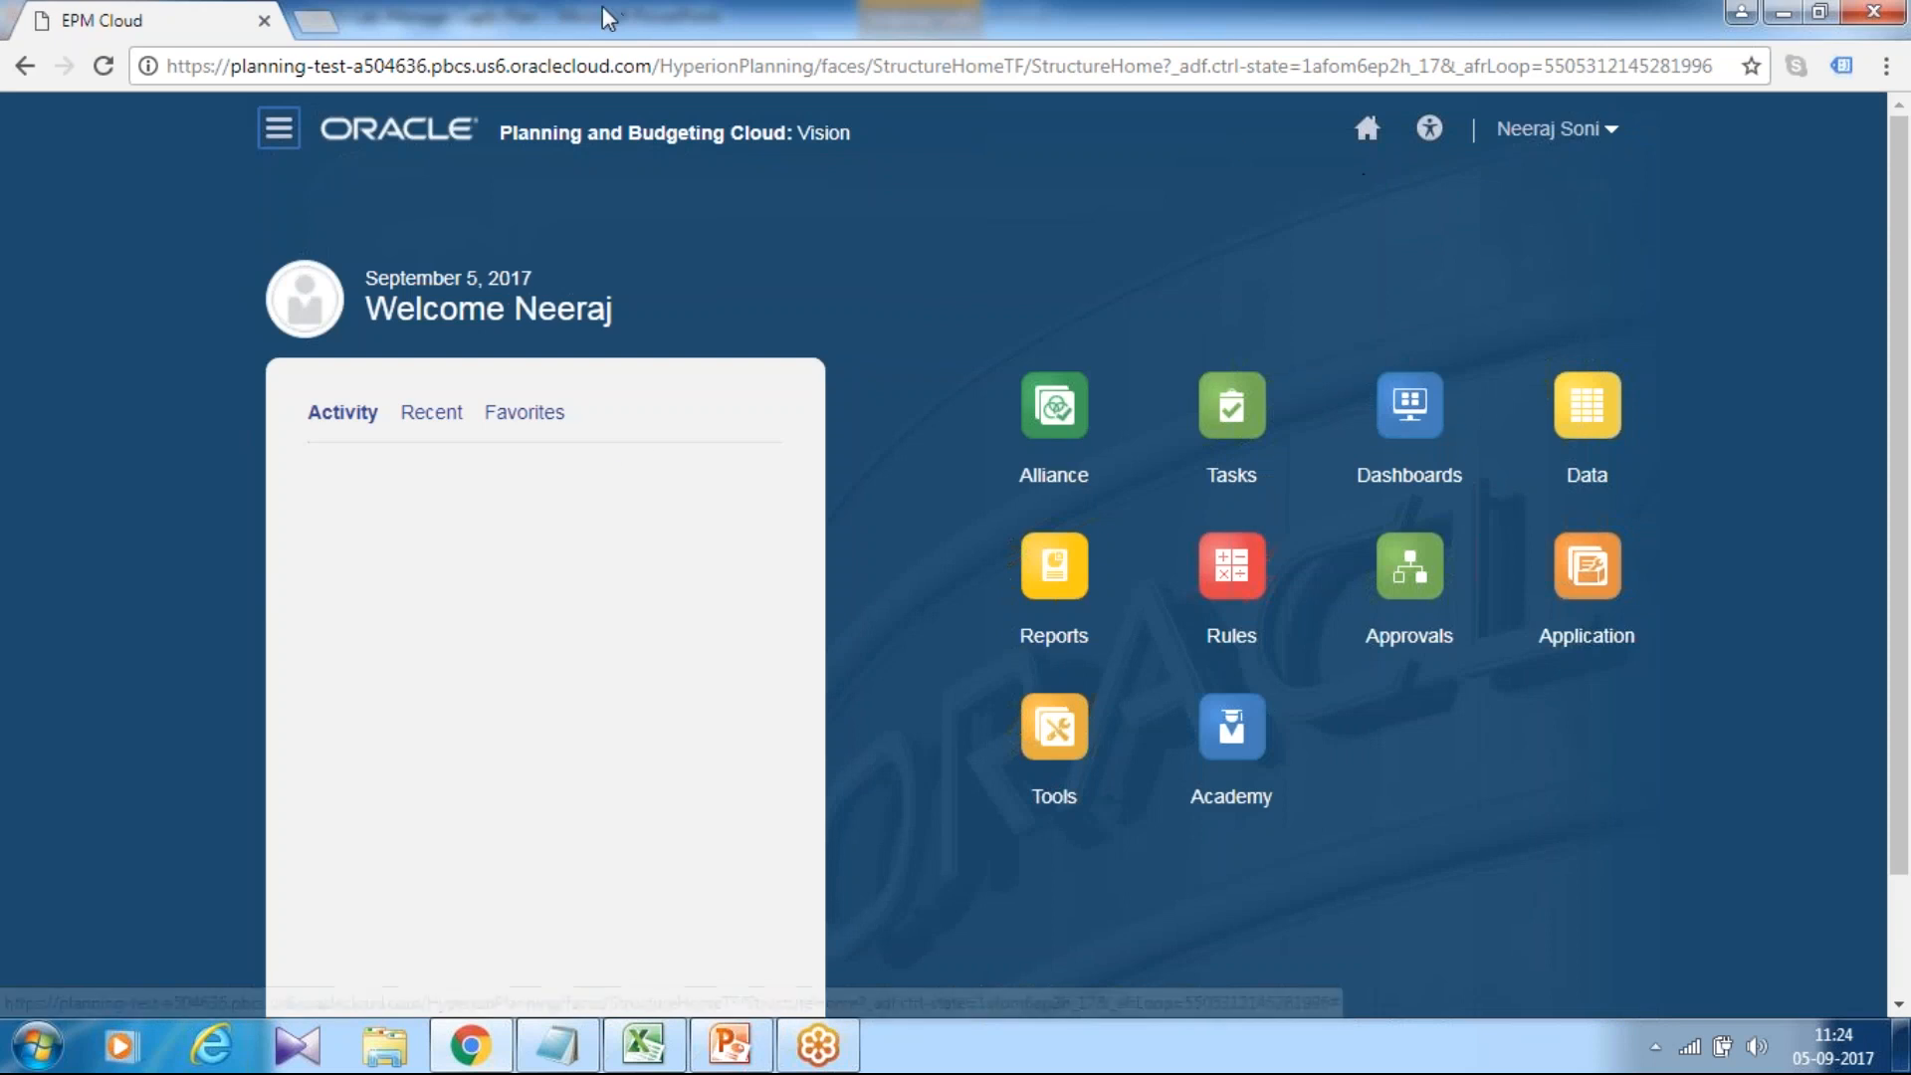
Open Capital Expenditure Plan Test in Excel through Smart View, widen column A, then return to Chrome.
{"action": "left_click", "coordinate": [669, 1040]}
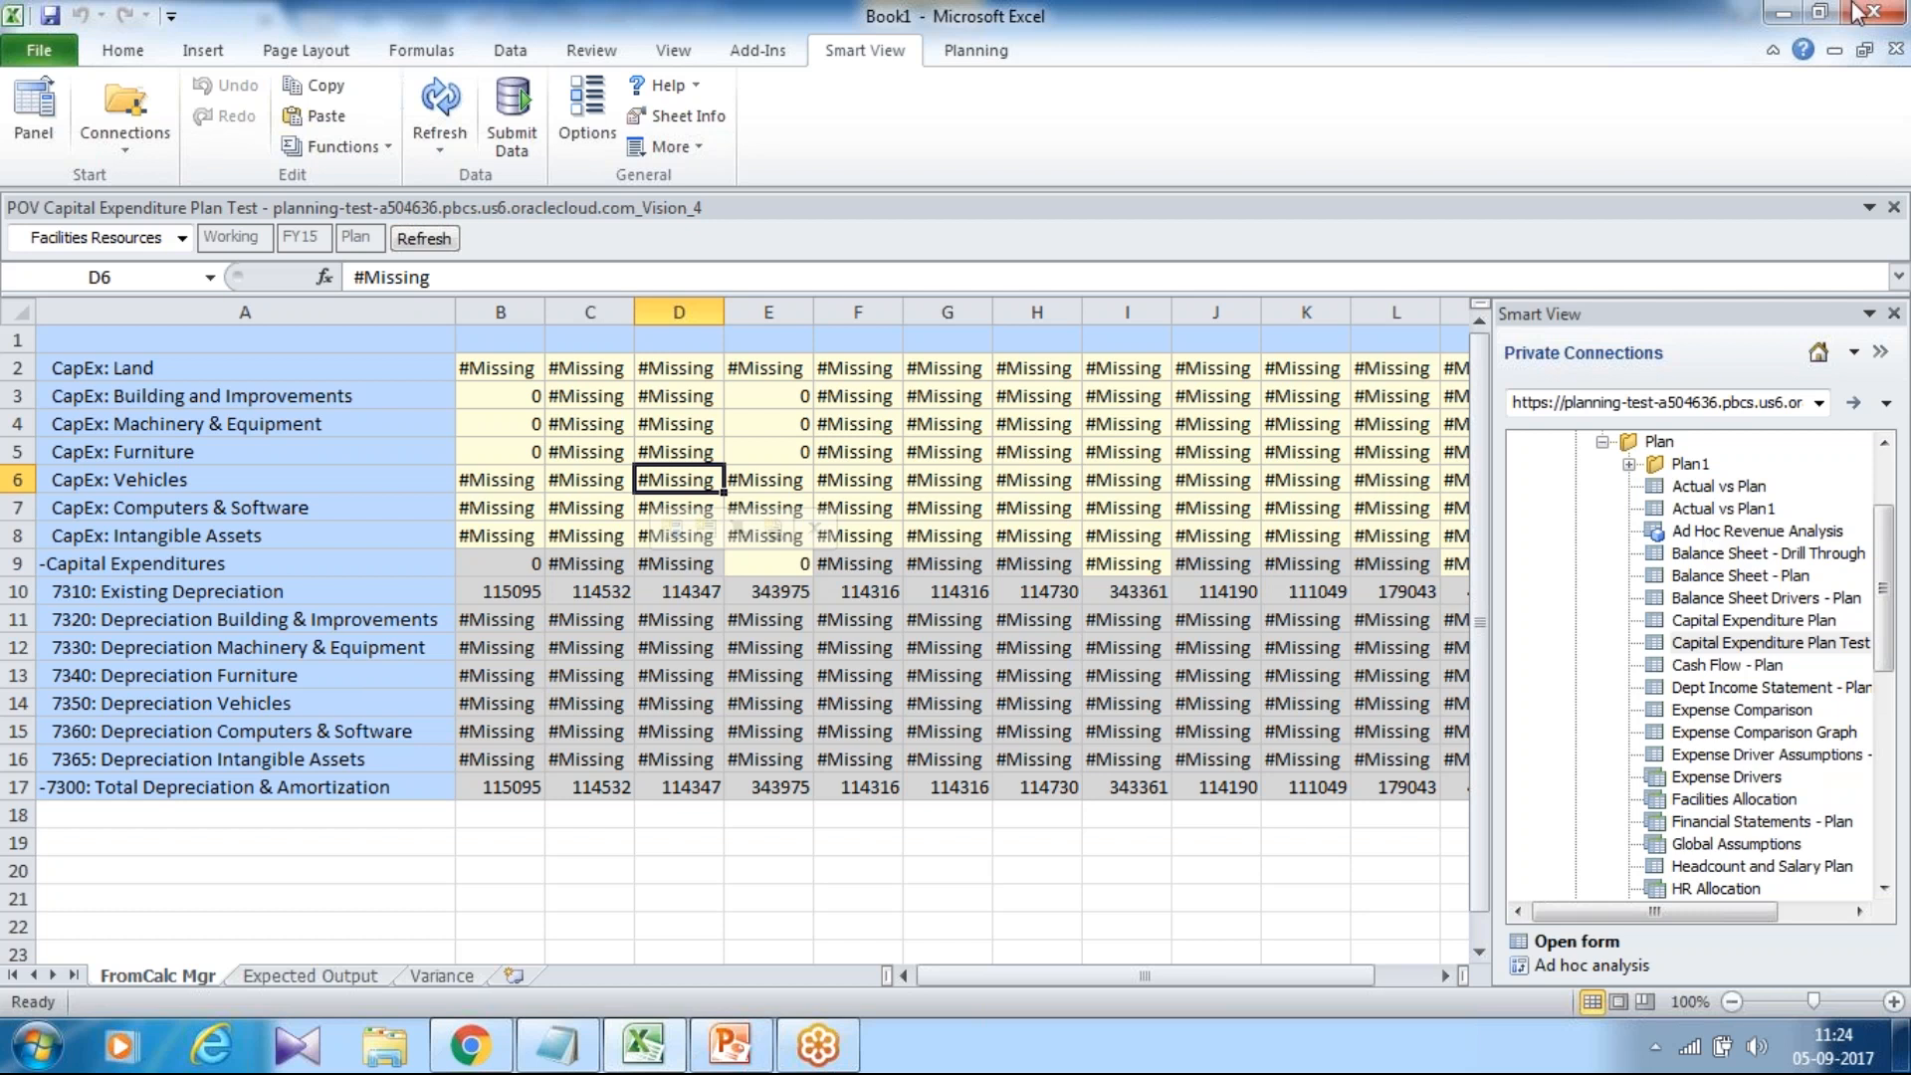
{"action": "right_click", "coordinate": [1768, 644]}
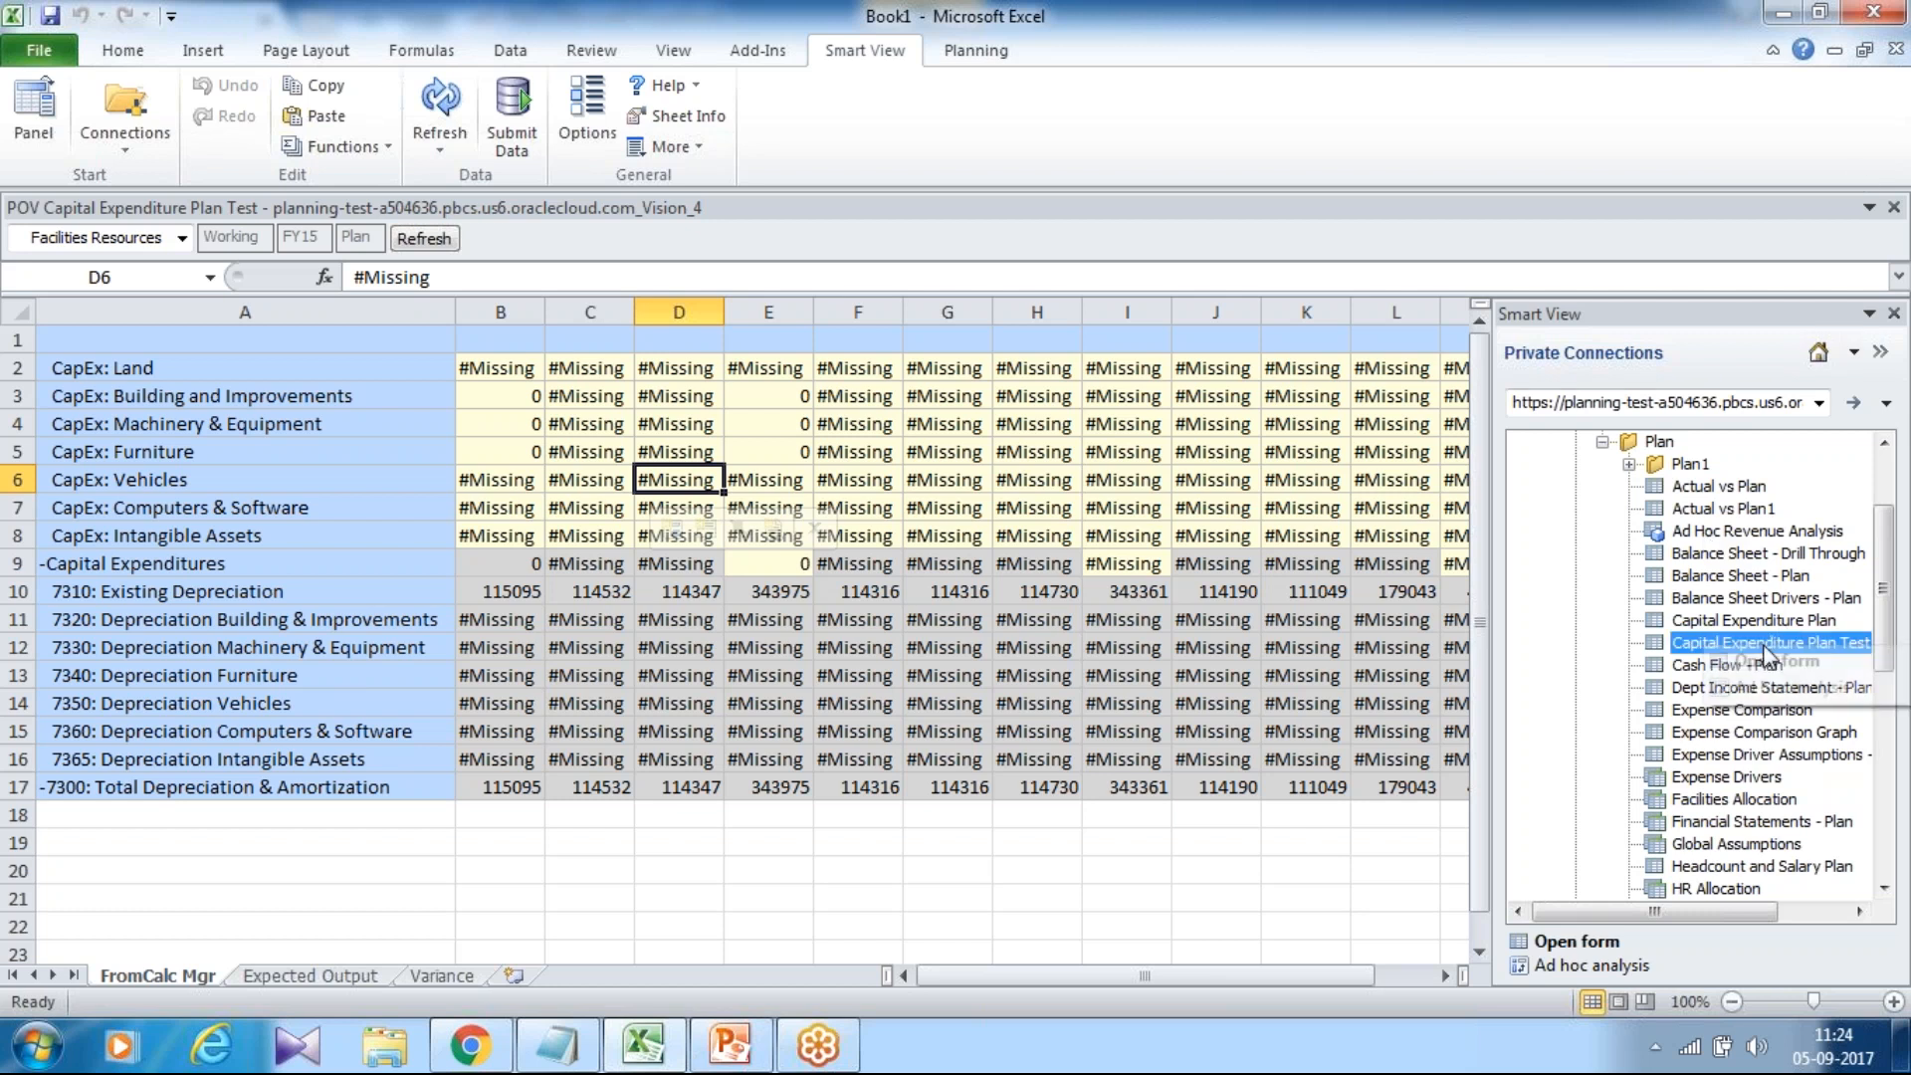
{"action": "left_click", "coordinate": [1767, 659]}
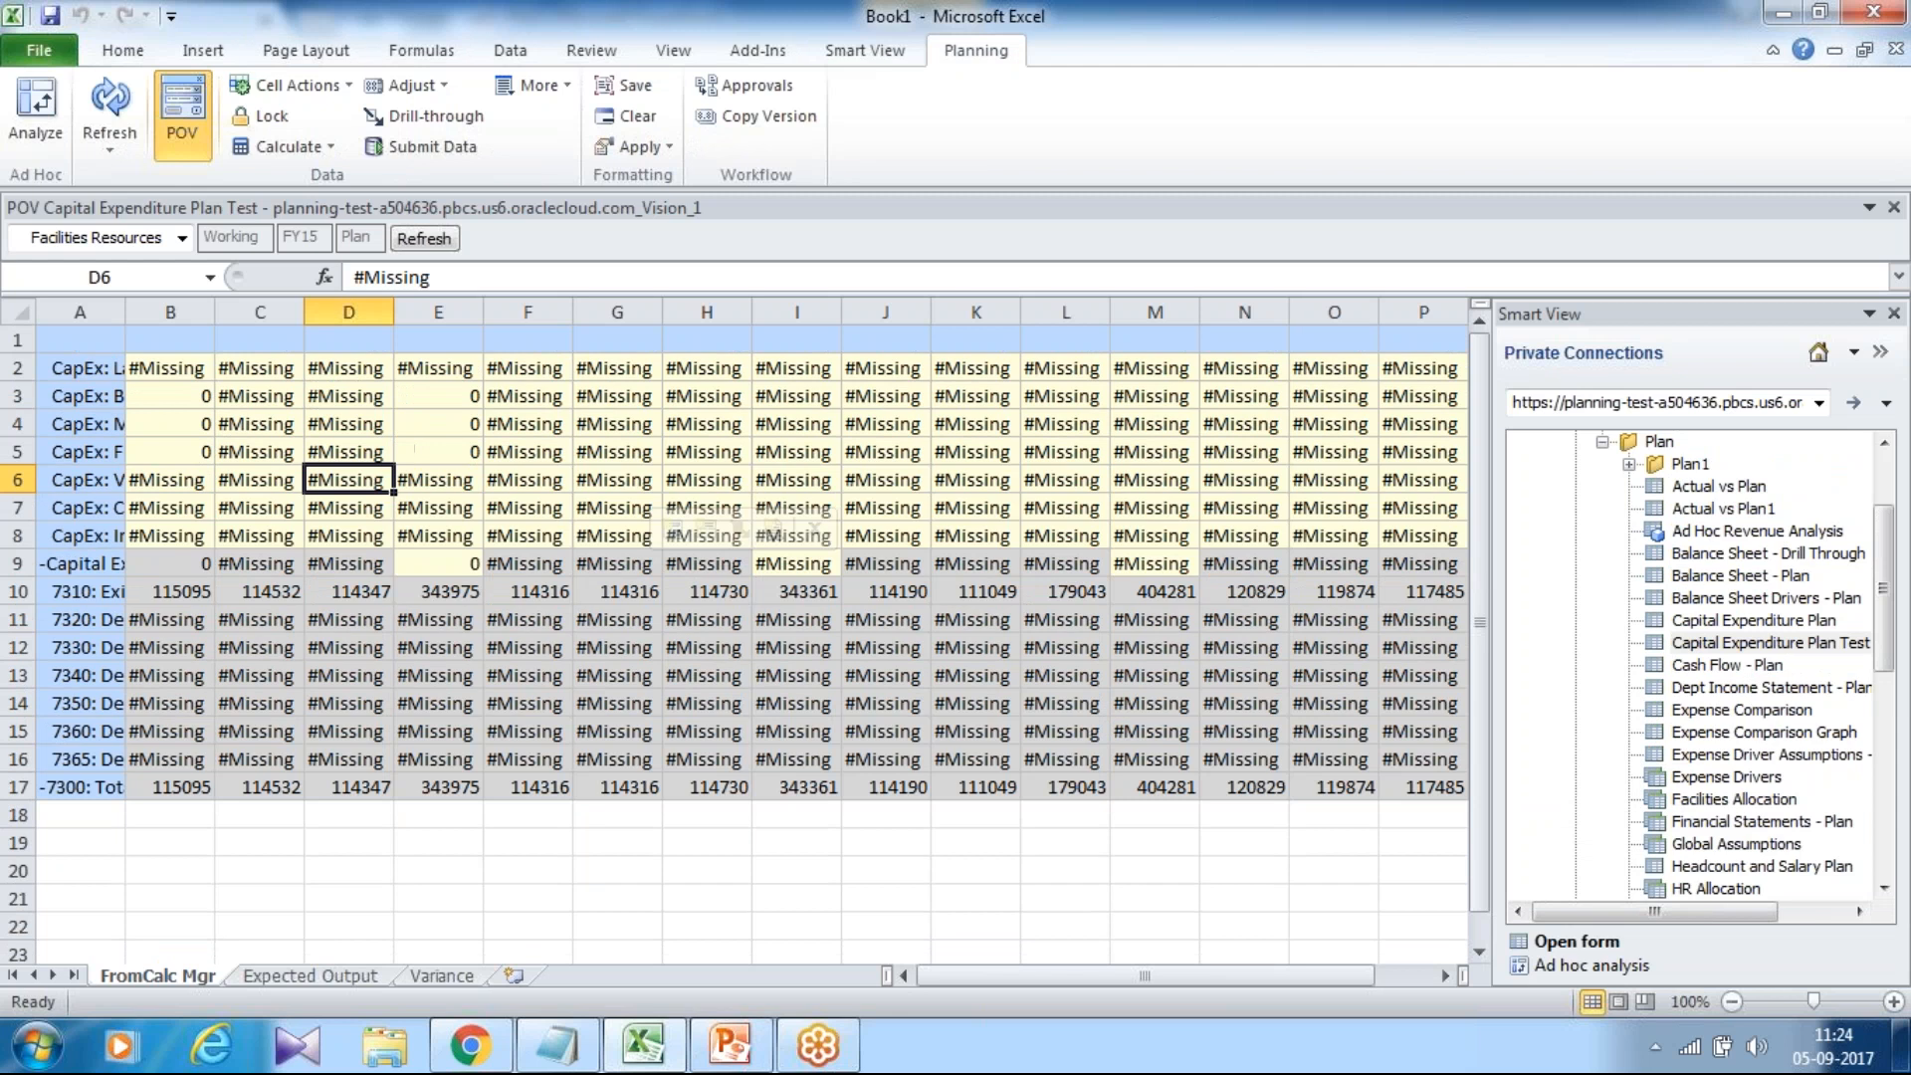
{"action": "left_click_drag", "start_coordinate": [167, 396], "coordinate": [169, 481]}
{"action": "left_click_drag", "start_coordinate": [126, 312], "coordinate": [260, 311]}
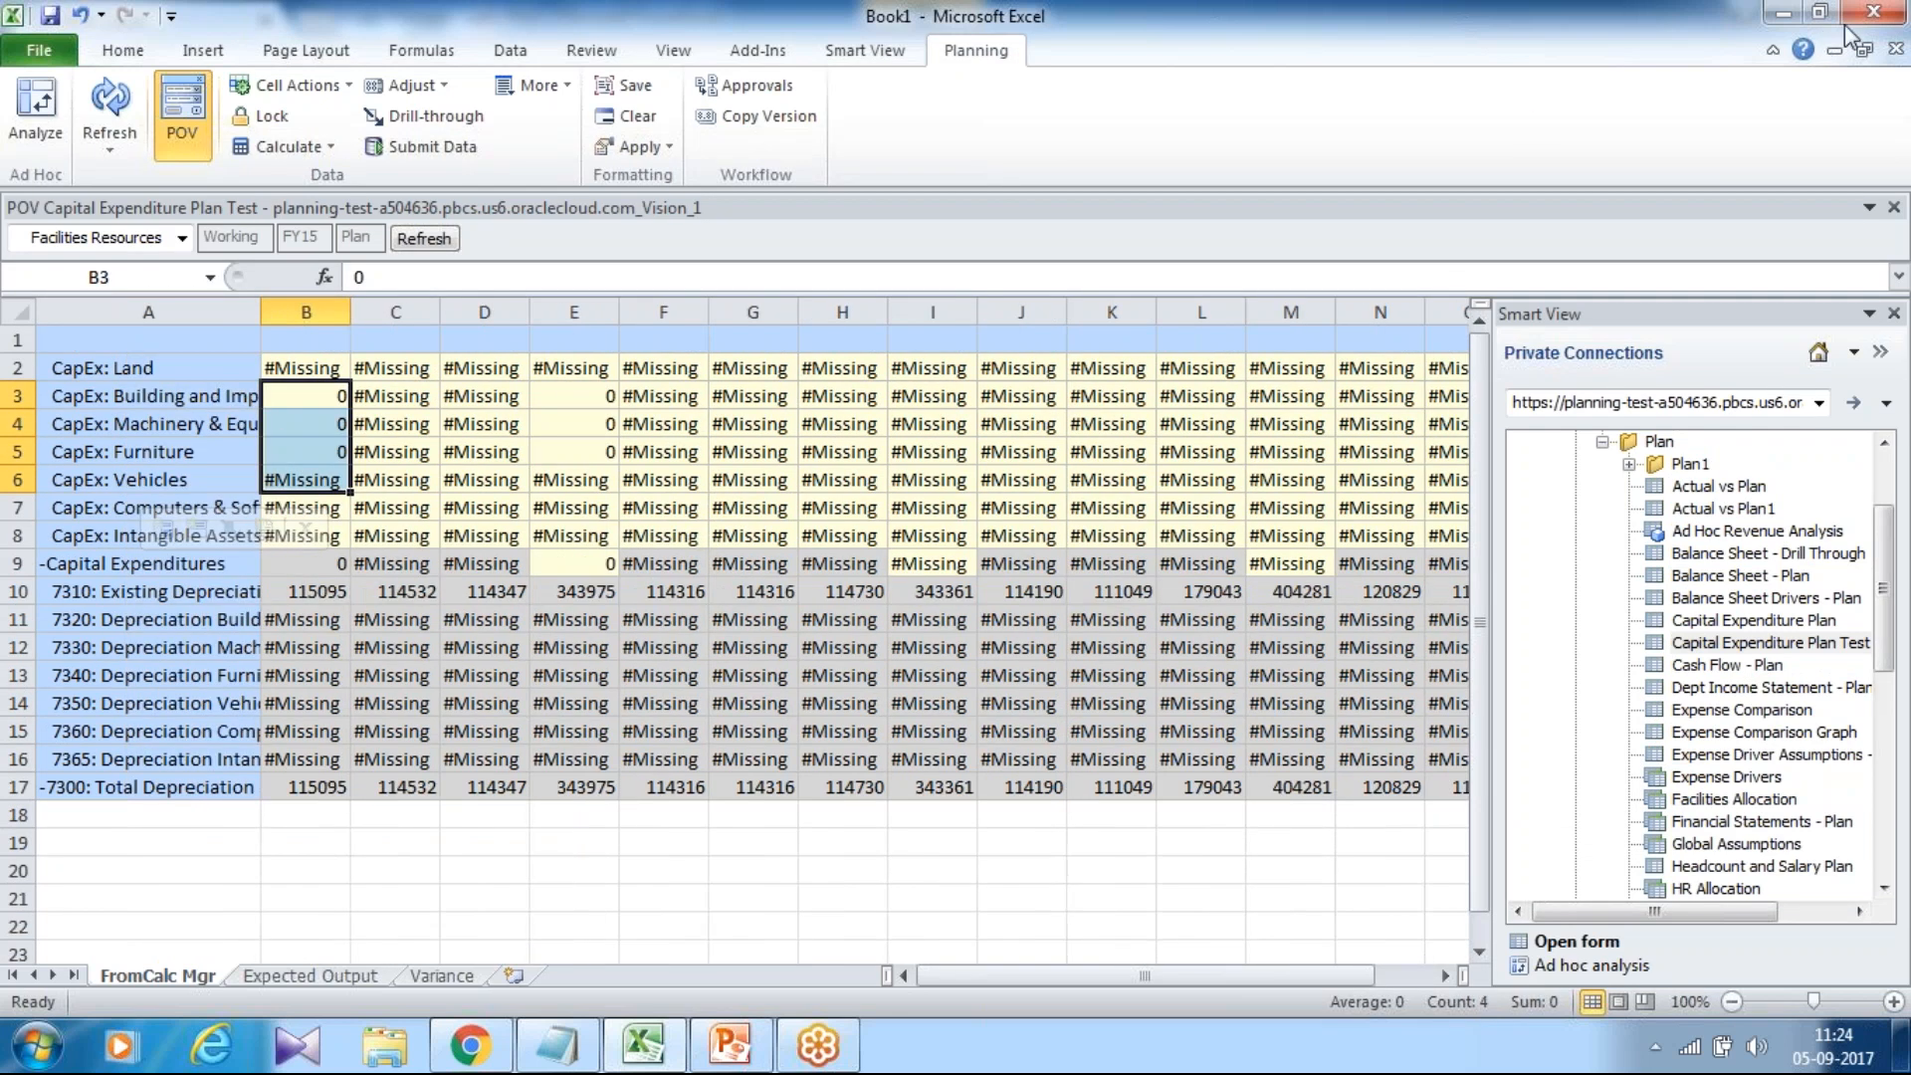
{"action": "left_click", "coordinate": [1880, 31]}
{"action": "left_click", "coordinate": [1878, 44]}
{"action": "left_click", "coordinate": [460, 1043]}
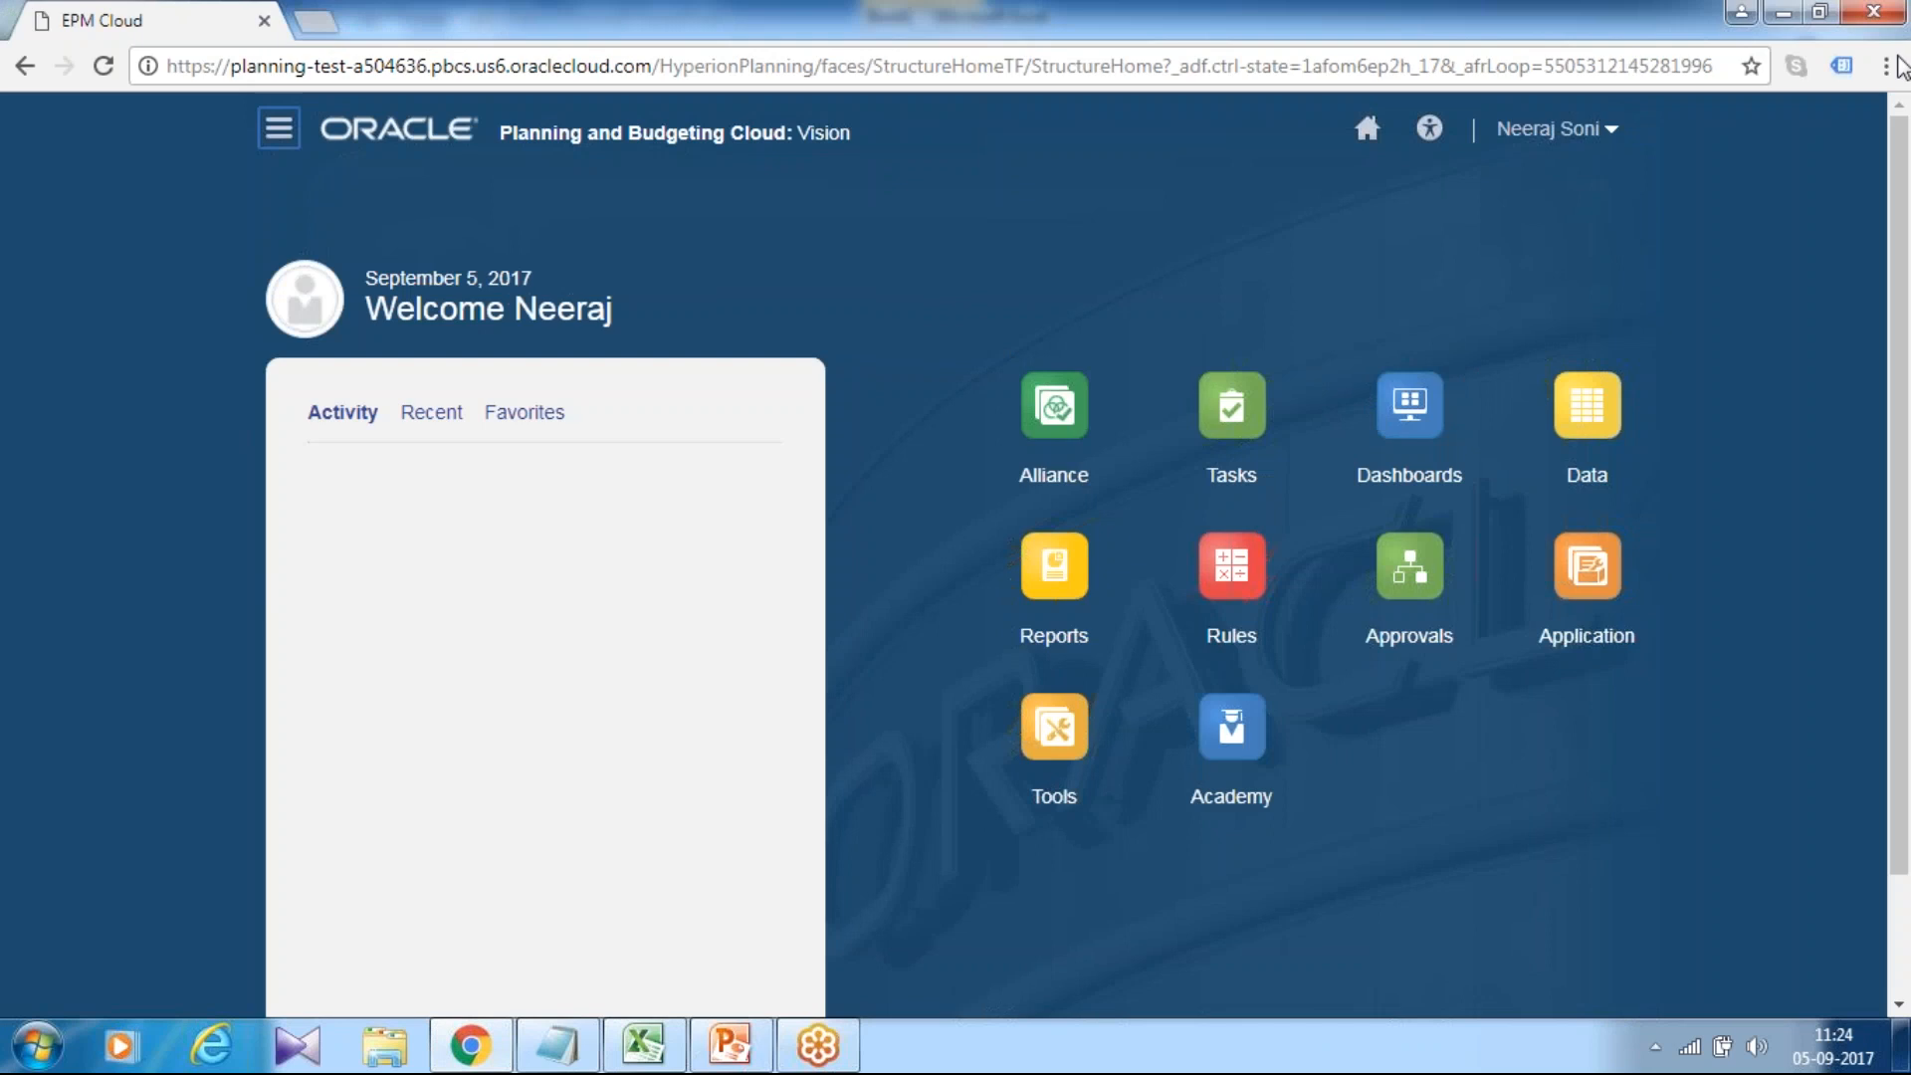
Open the Capital Expenditure Plan Test data entry form from the Plan forms folder.
{"action": "left_click", "coordinate": [1586, 377]}
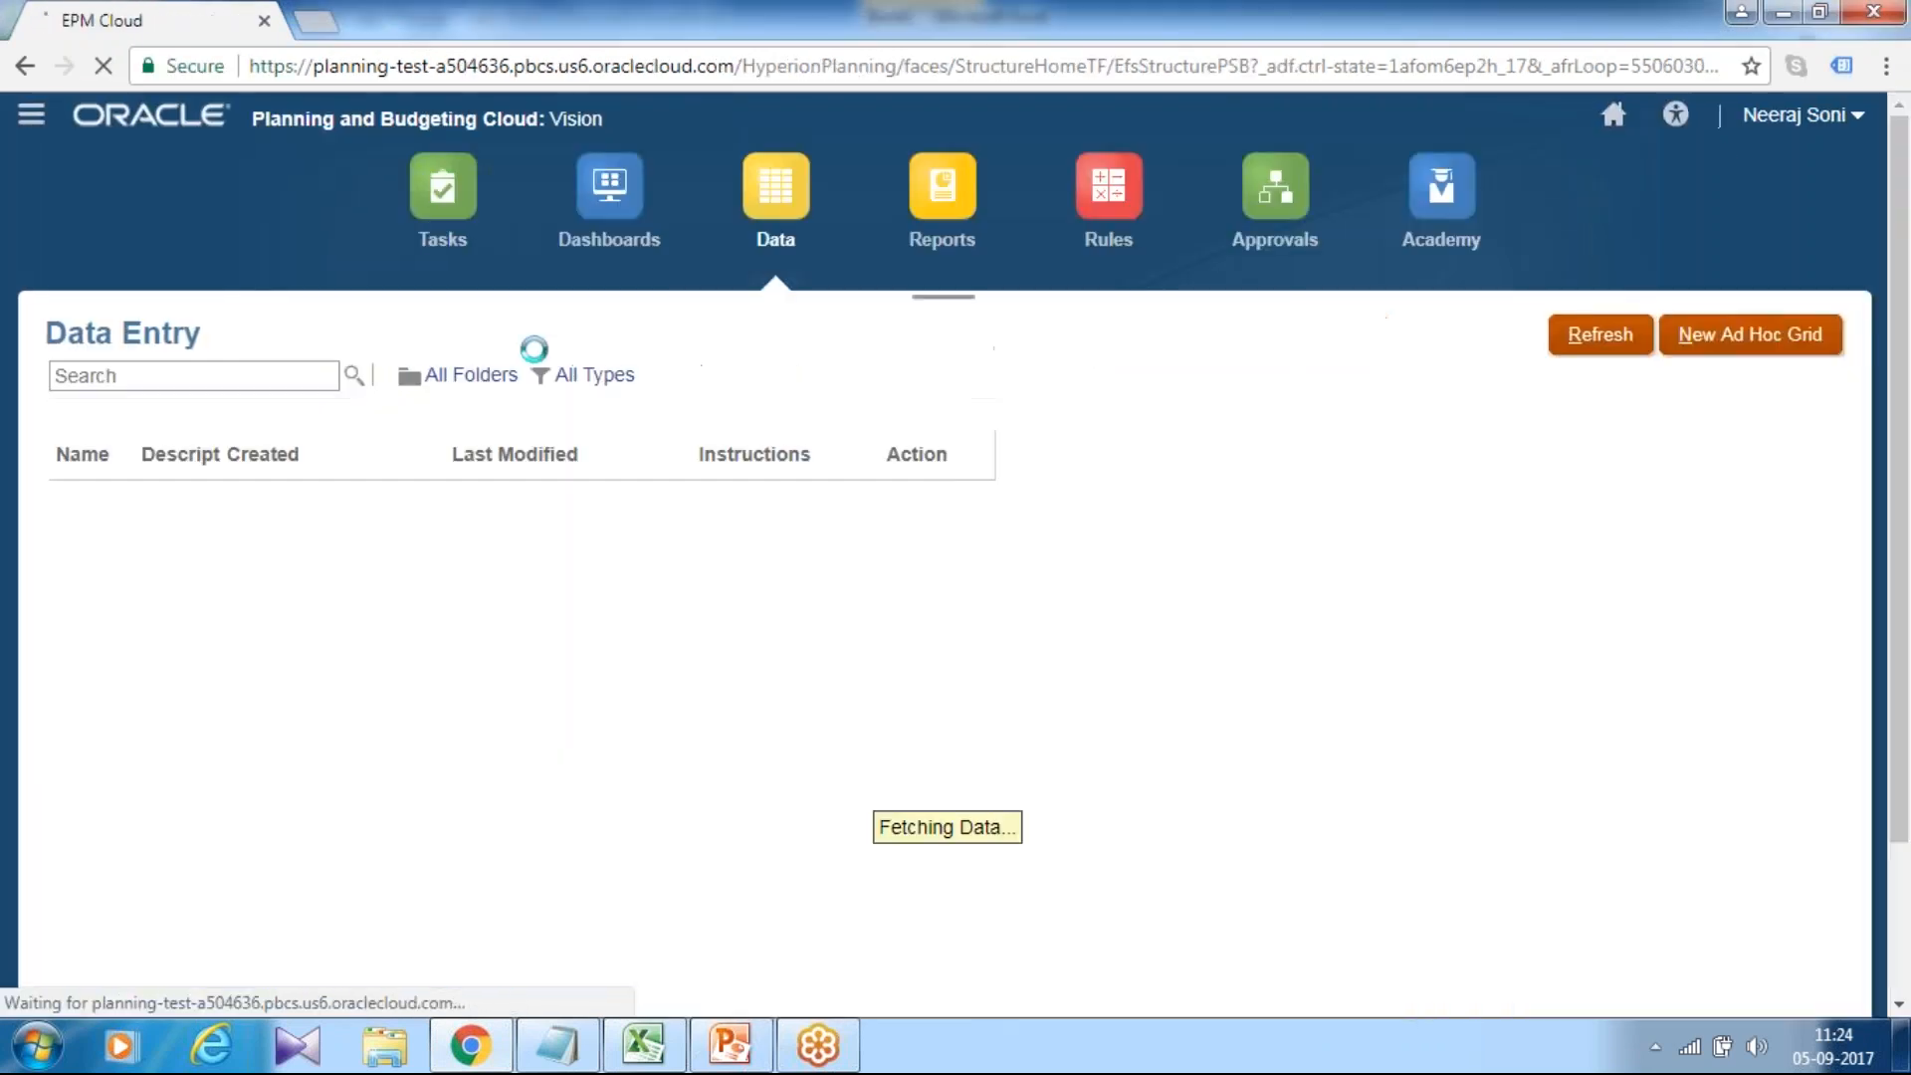
{"action": "left_click", "coordinate": [83, 812]}
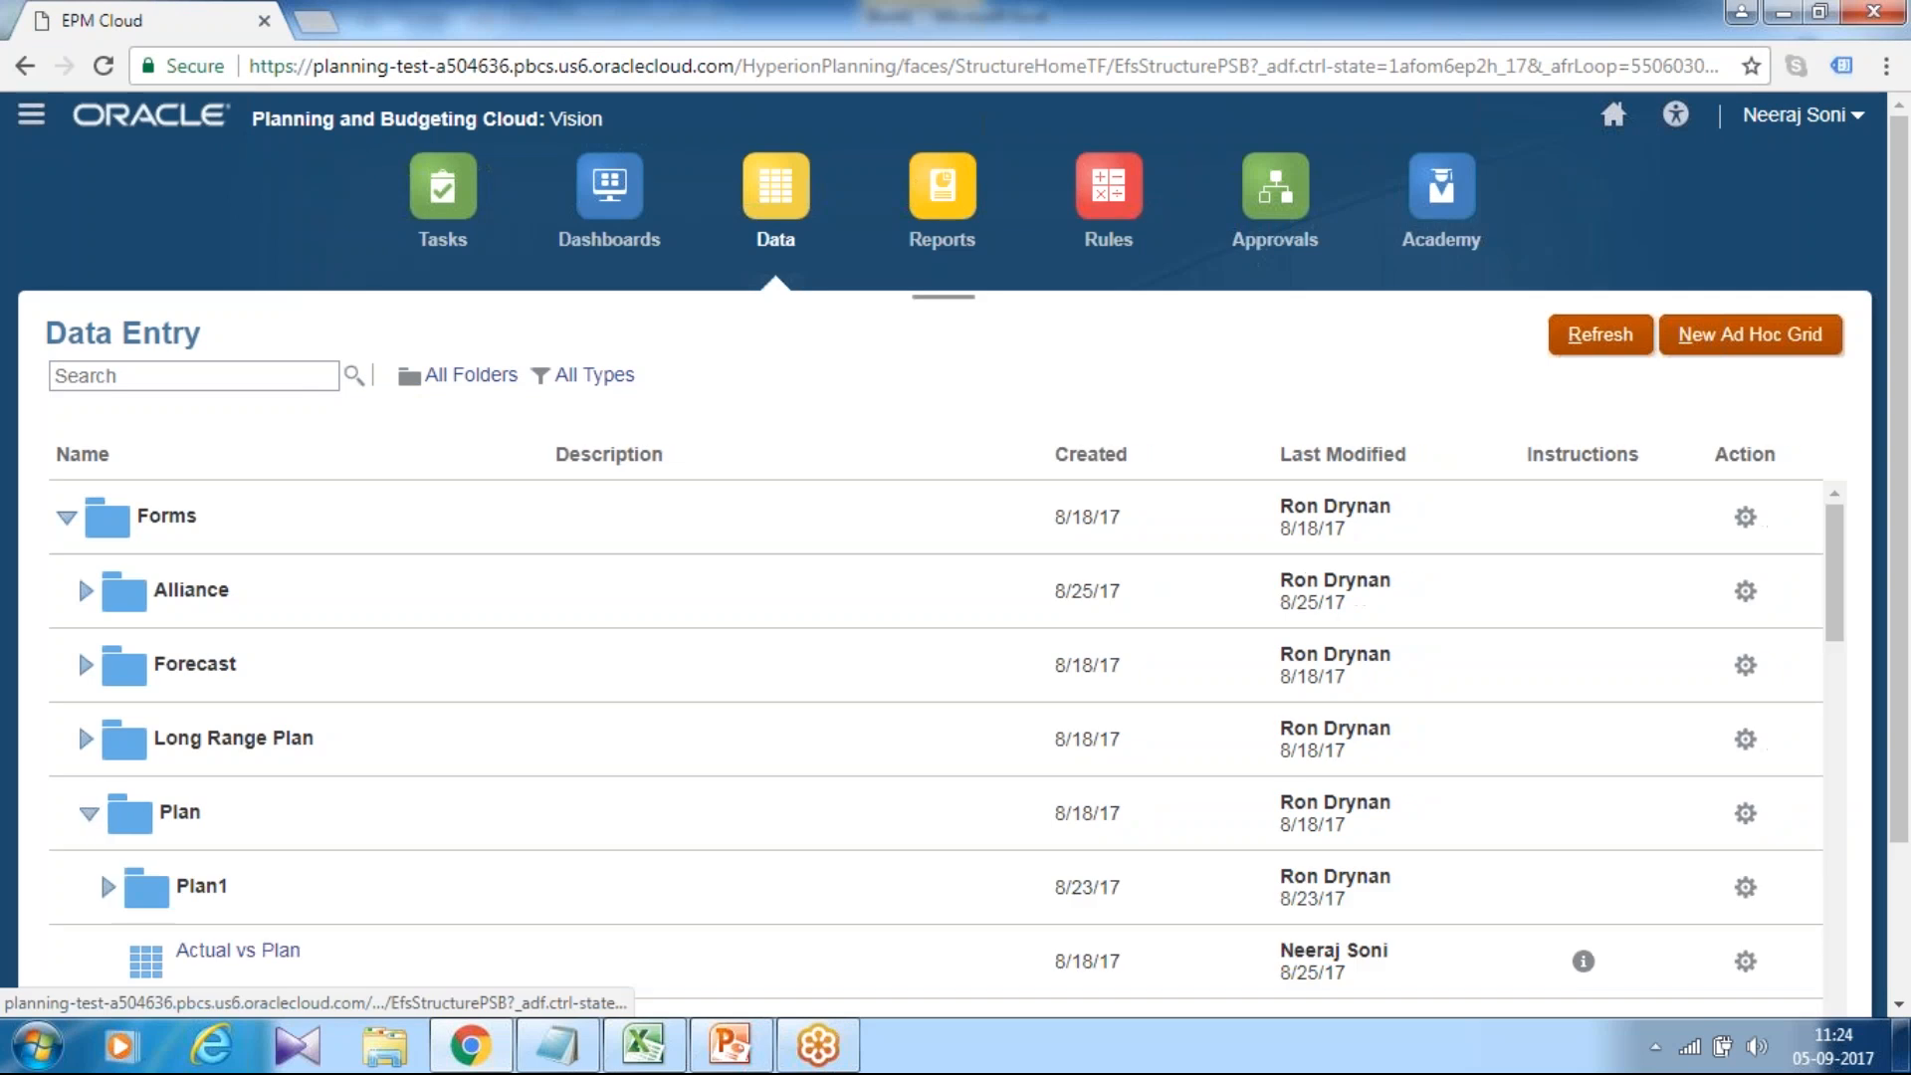
{"action": "scroll", "coordinate": [575, 554], "scroll_direction": "down", "scroll_amount": 4}
{"action": "scroll", "coordinate": [575, 555], "scroll_direction": "down", "scroll_amount": 3}
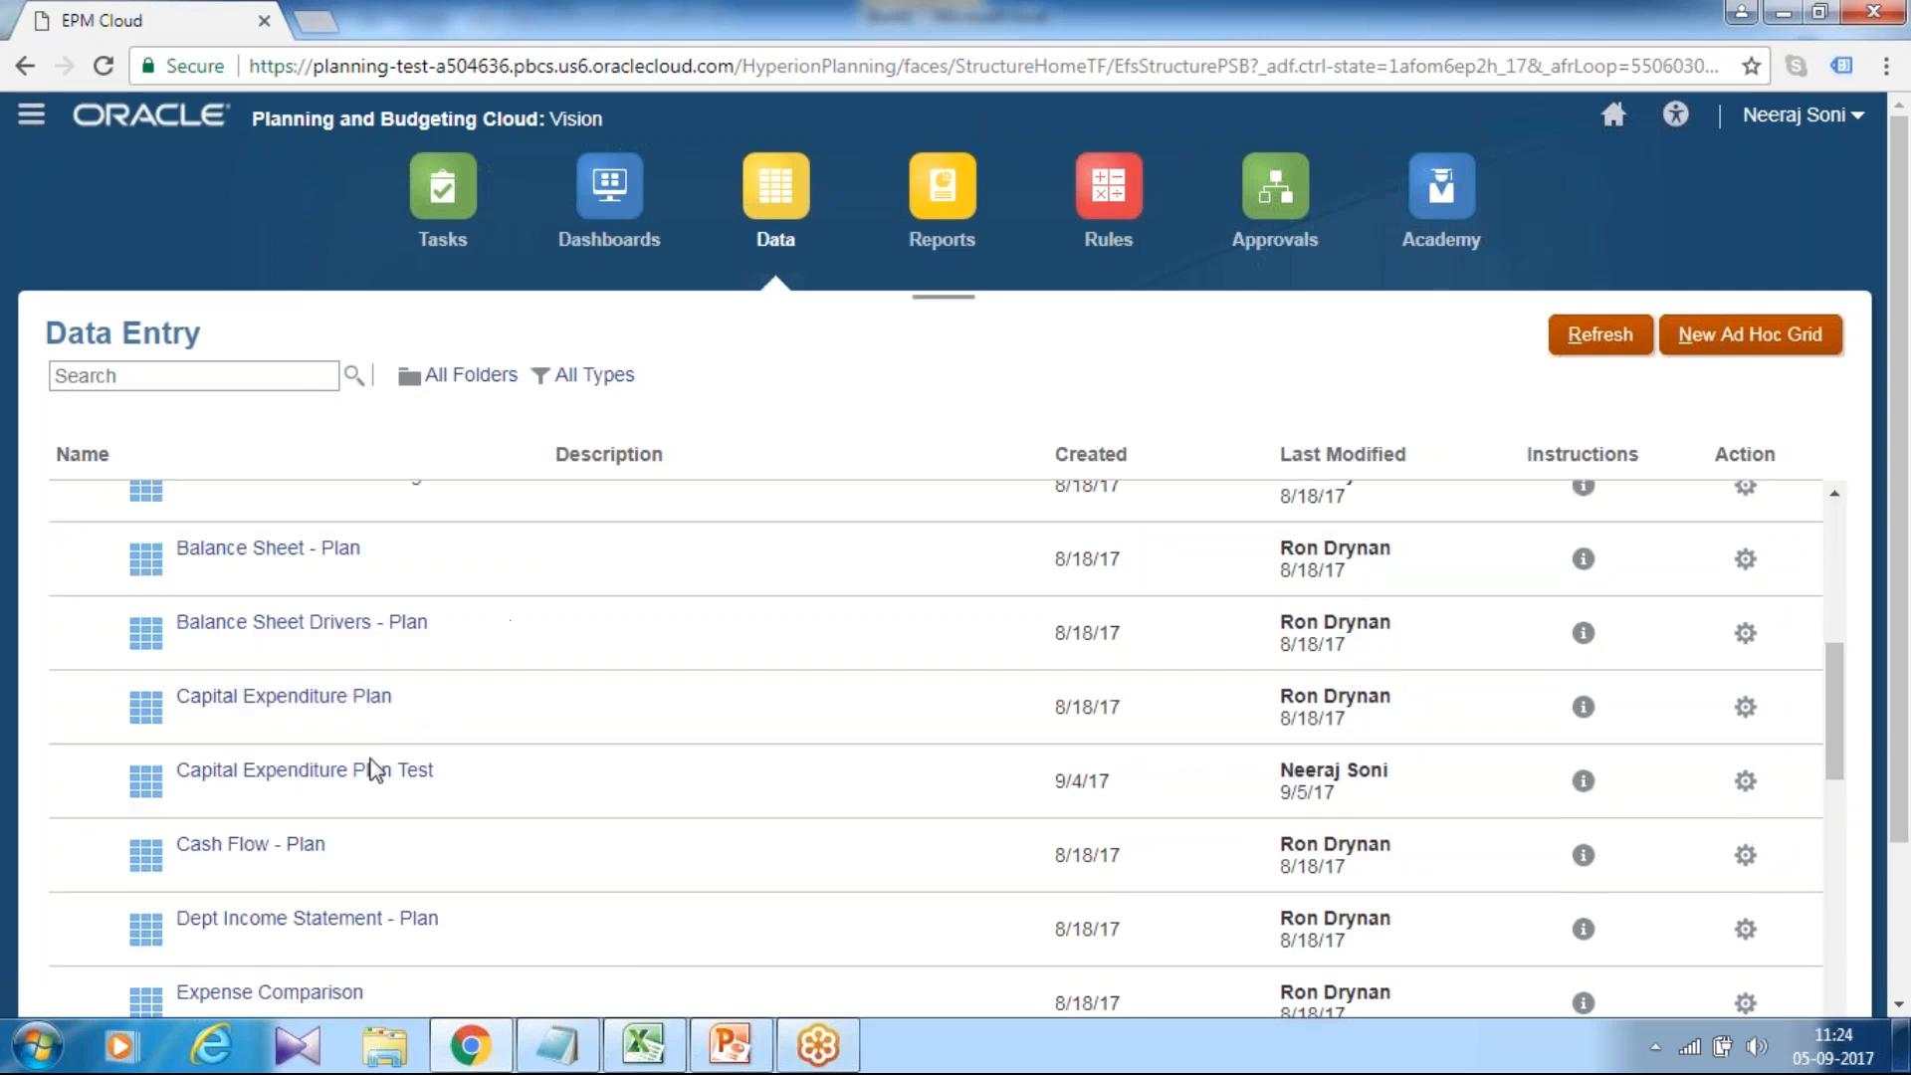
{"action": "left_click", "coordinate": [393, 771]}
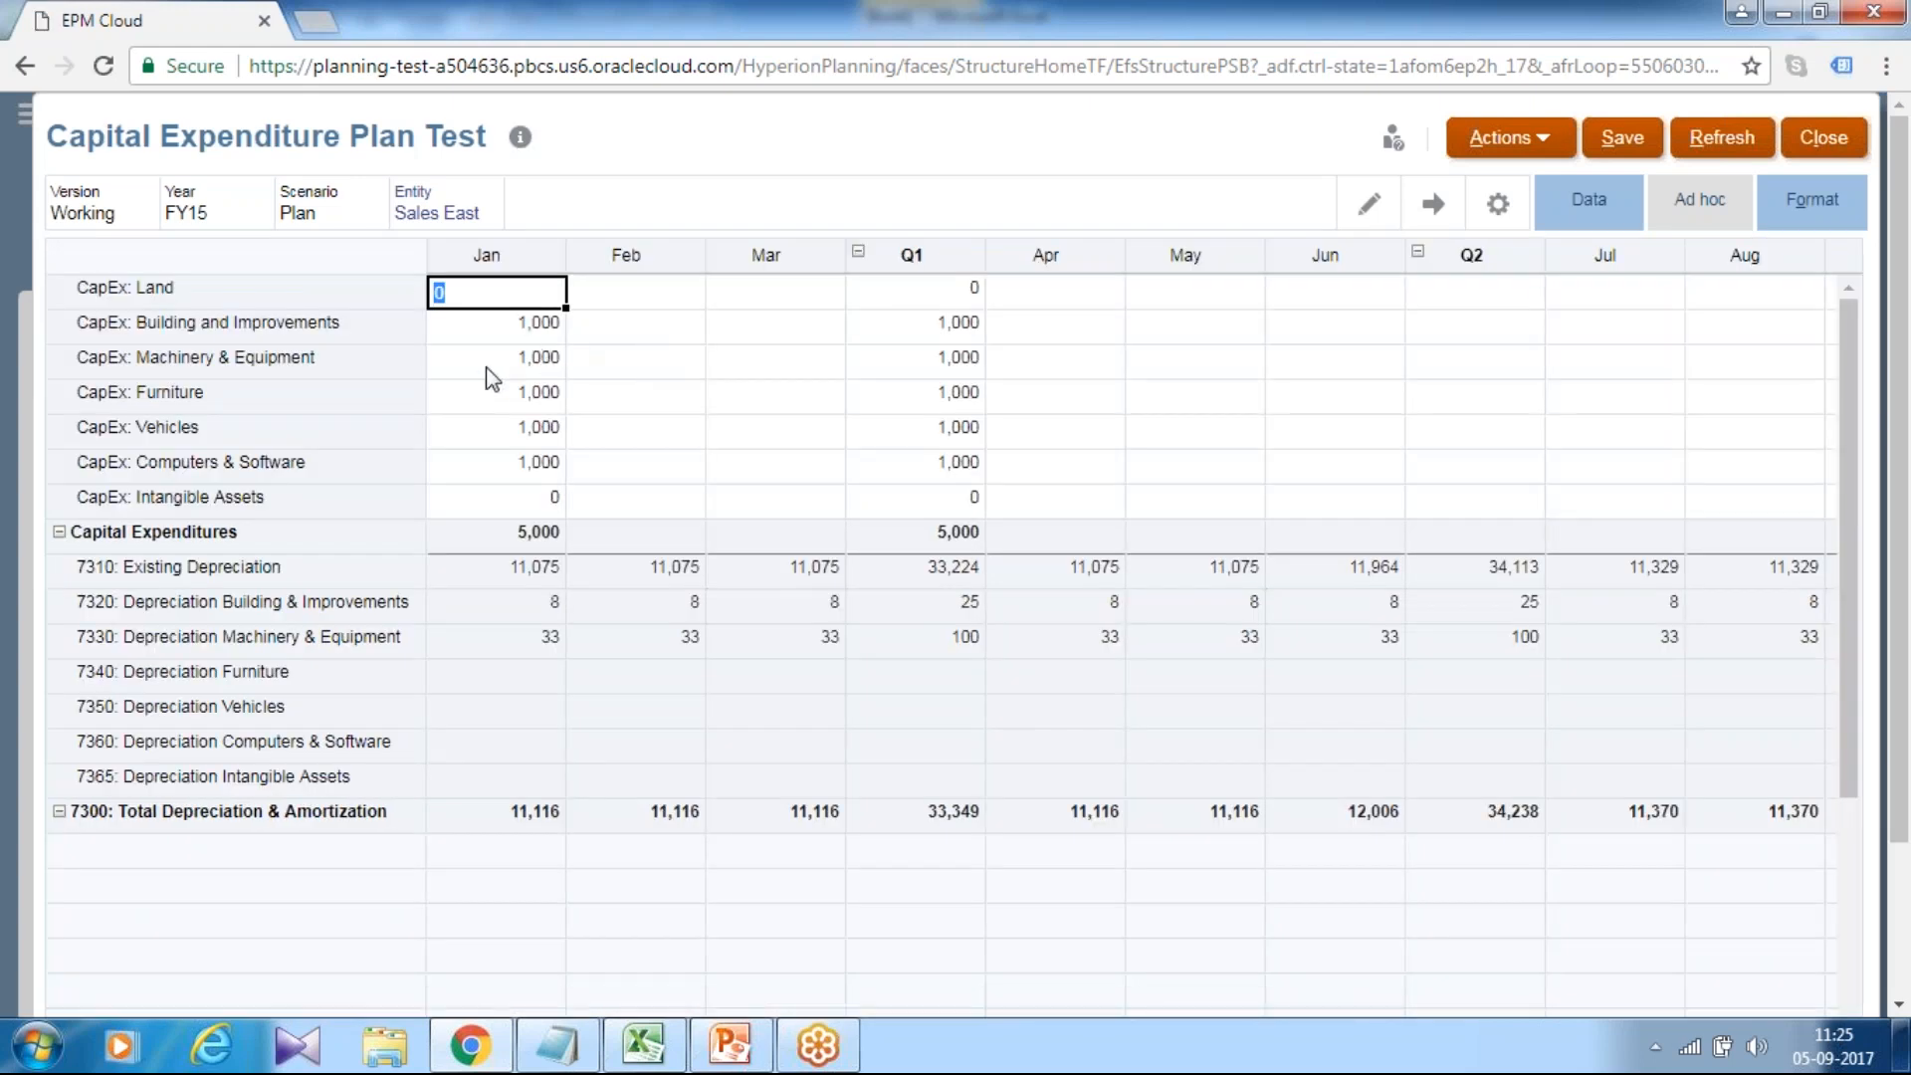
Set January to 0 for all five CapEx categories and save the form.
{"action": "left_click", "coordinate": [494, 327]}
{"action": "type", "text": "0"}
{"action": "left_click", "coordinate": [495, 358]}
{"action": "type", "text": "0"}
{"action": "left_click", "coordinate": [495, 395]}
{"action": "type", "text": "0"}
{"action": "left_click", "coordinate": [498, 429]}
{"action": "type", "text": "0"}
{"action": "left_click", "coordinate": [502, 465]}
{"action": "type", "text": "0"}
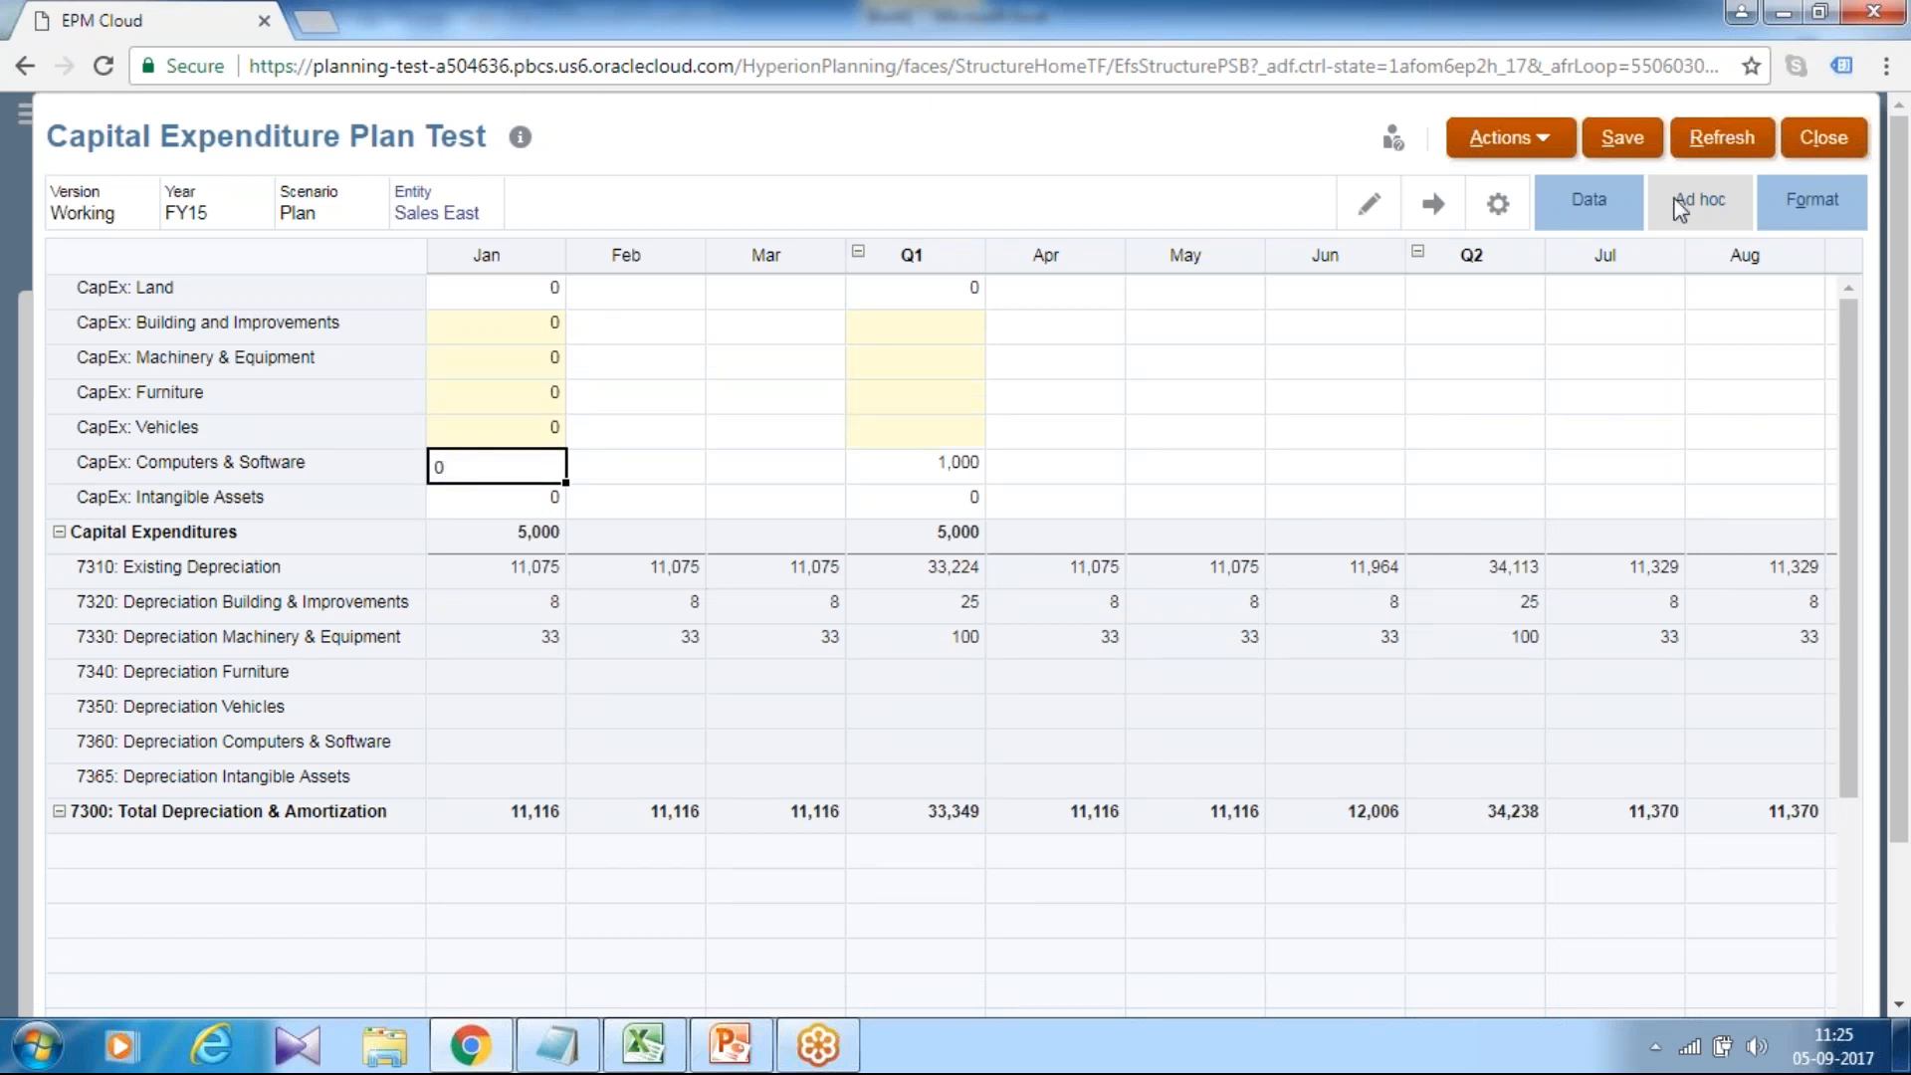
{"action": "left_click", "coordinate": [1632, 150]}
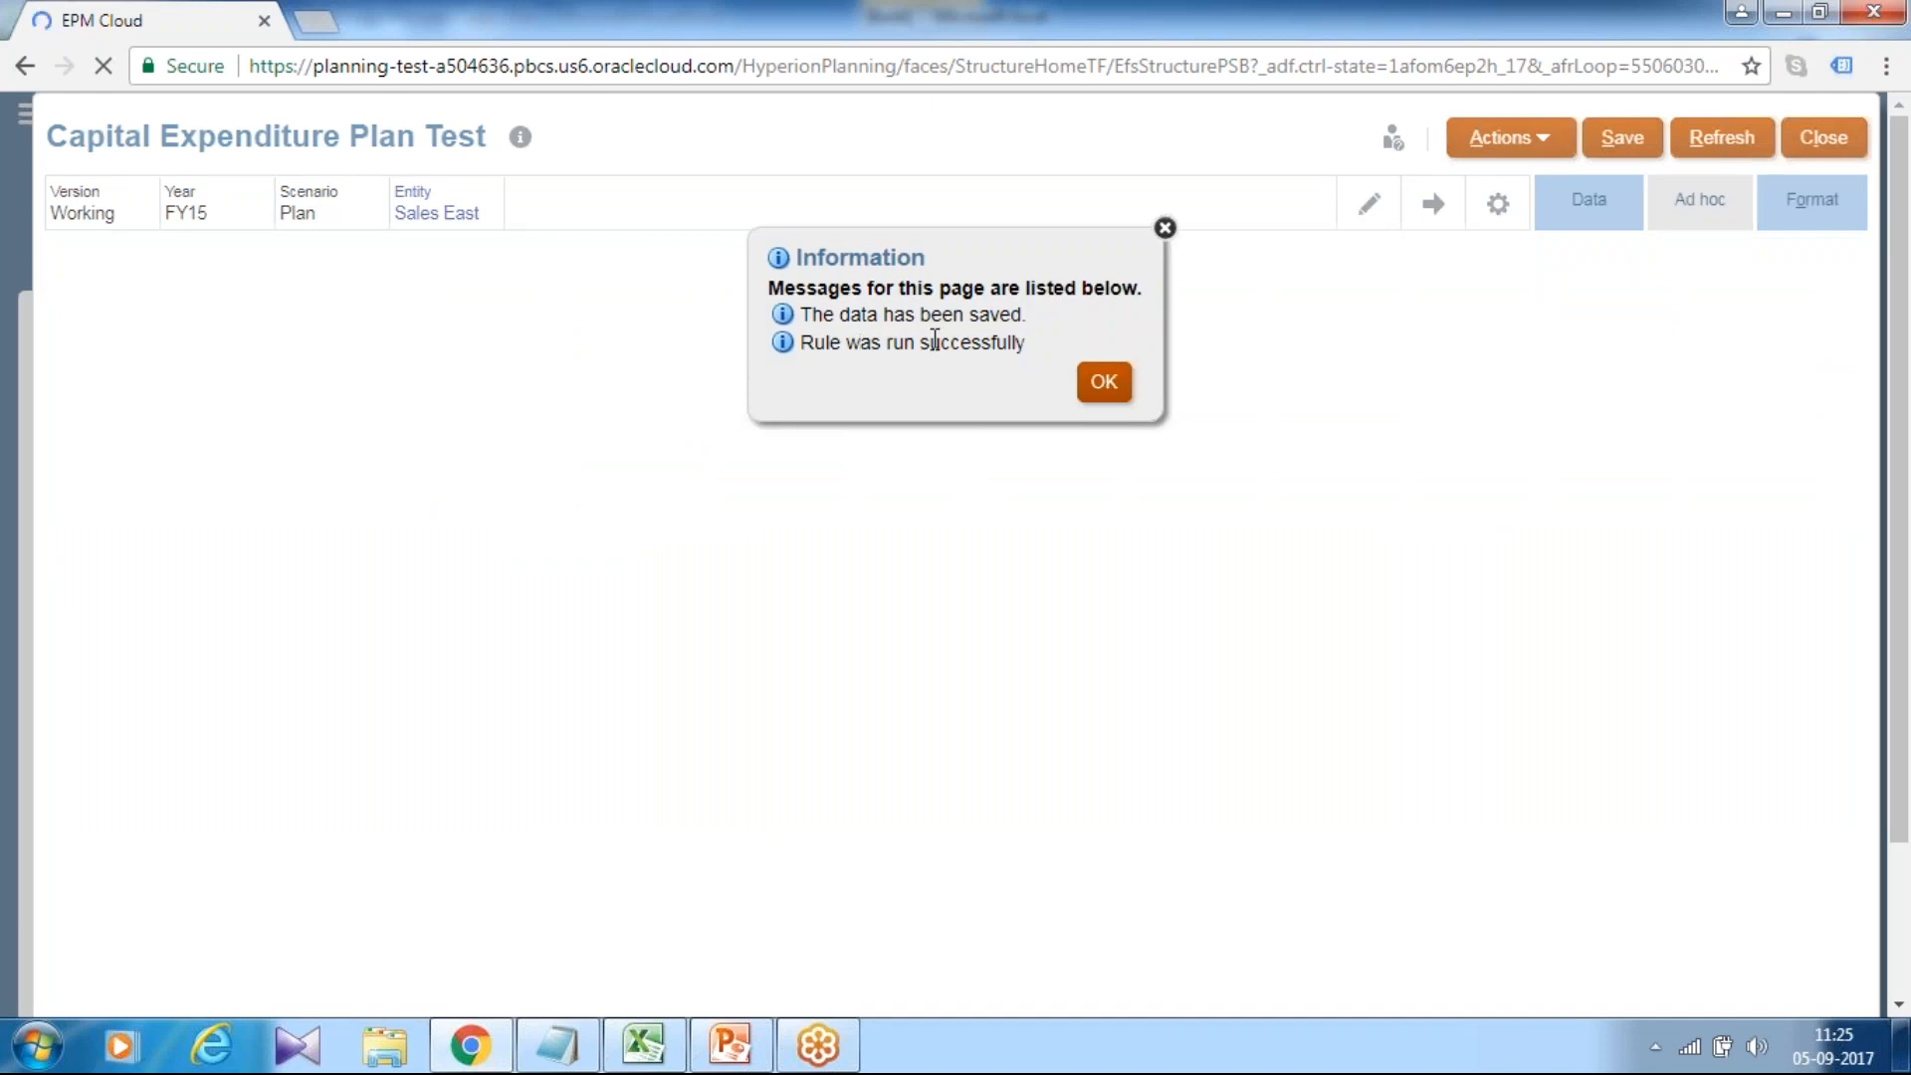
{"action": "left_click", "coordinate": [1099, 389]}
Enter 1,000 January for Building and Improvements and Machinery & Equipment, then save.
{"action": "left_click", "coordinate": [541, 328]}
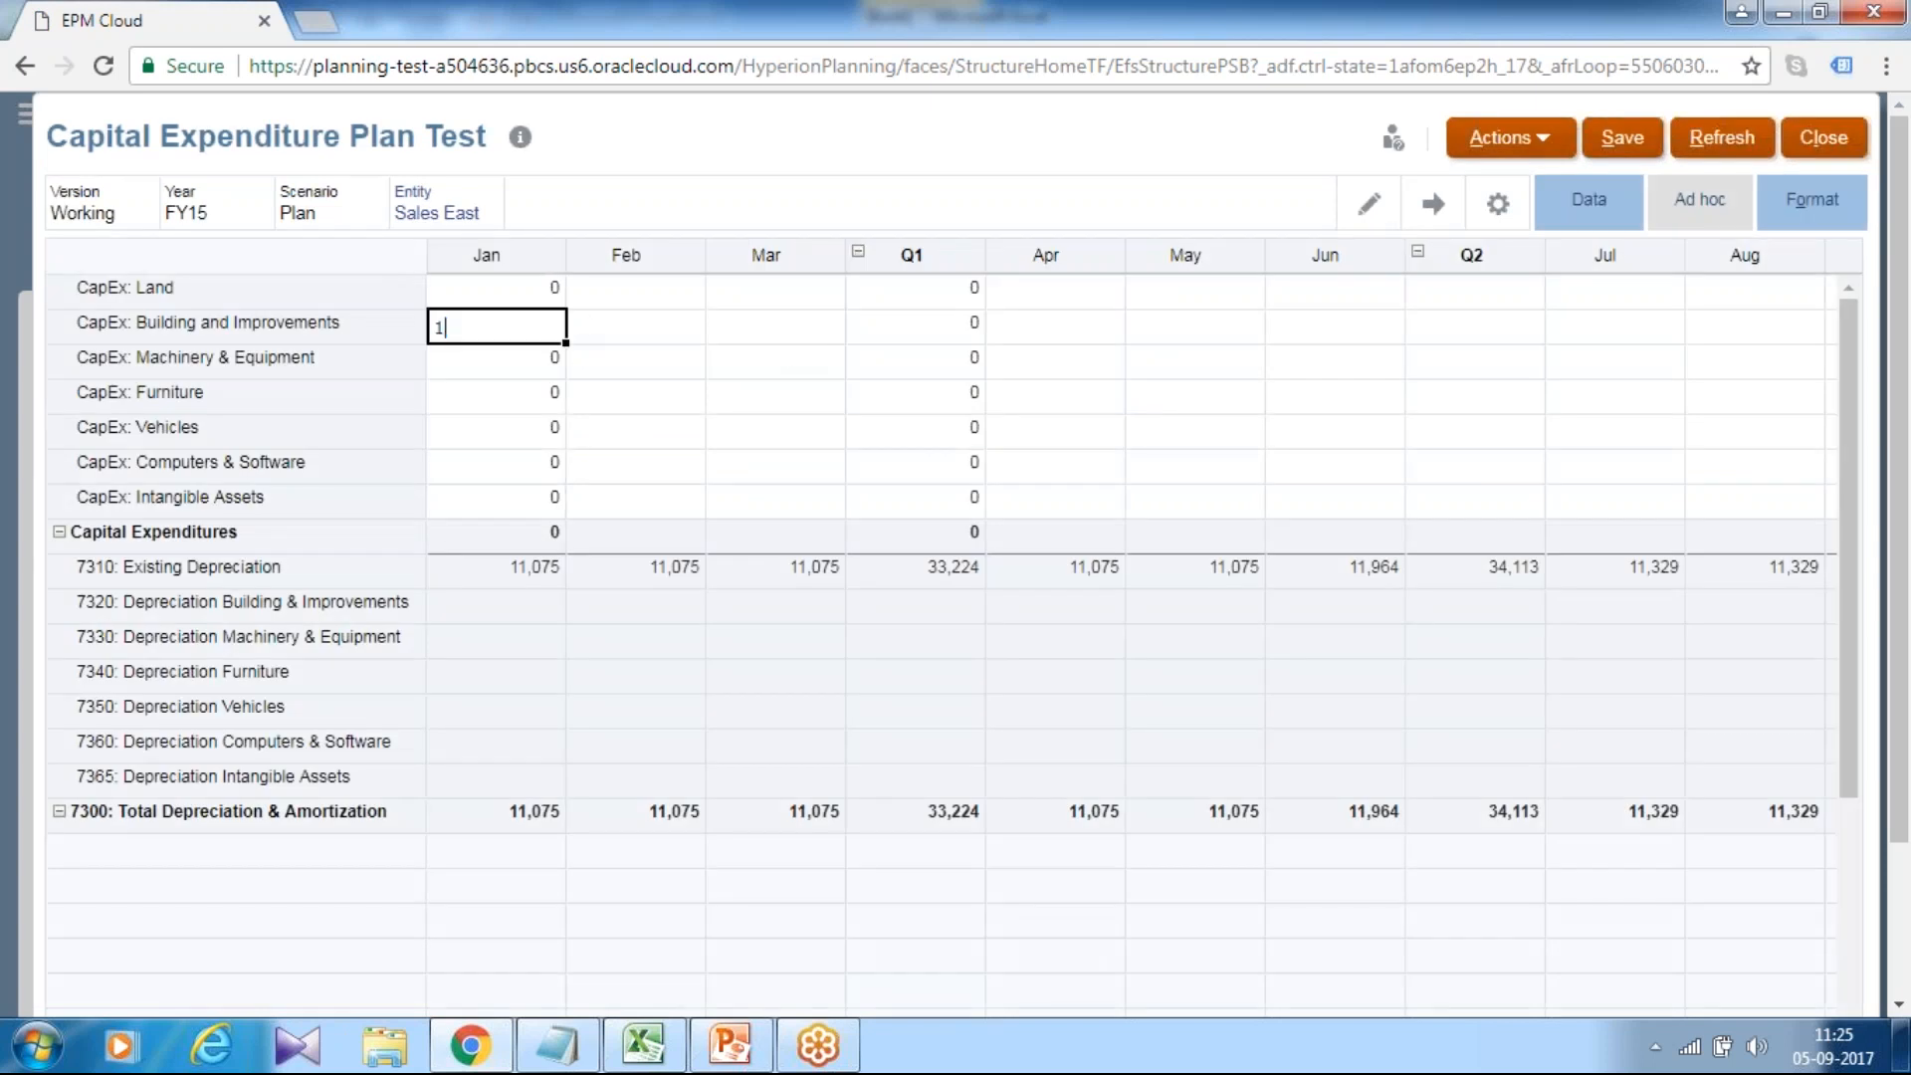
{"action": "key", "text": "Return"}
{"action": "type", "text": "1,00"}
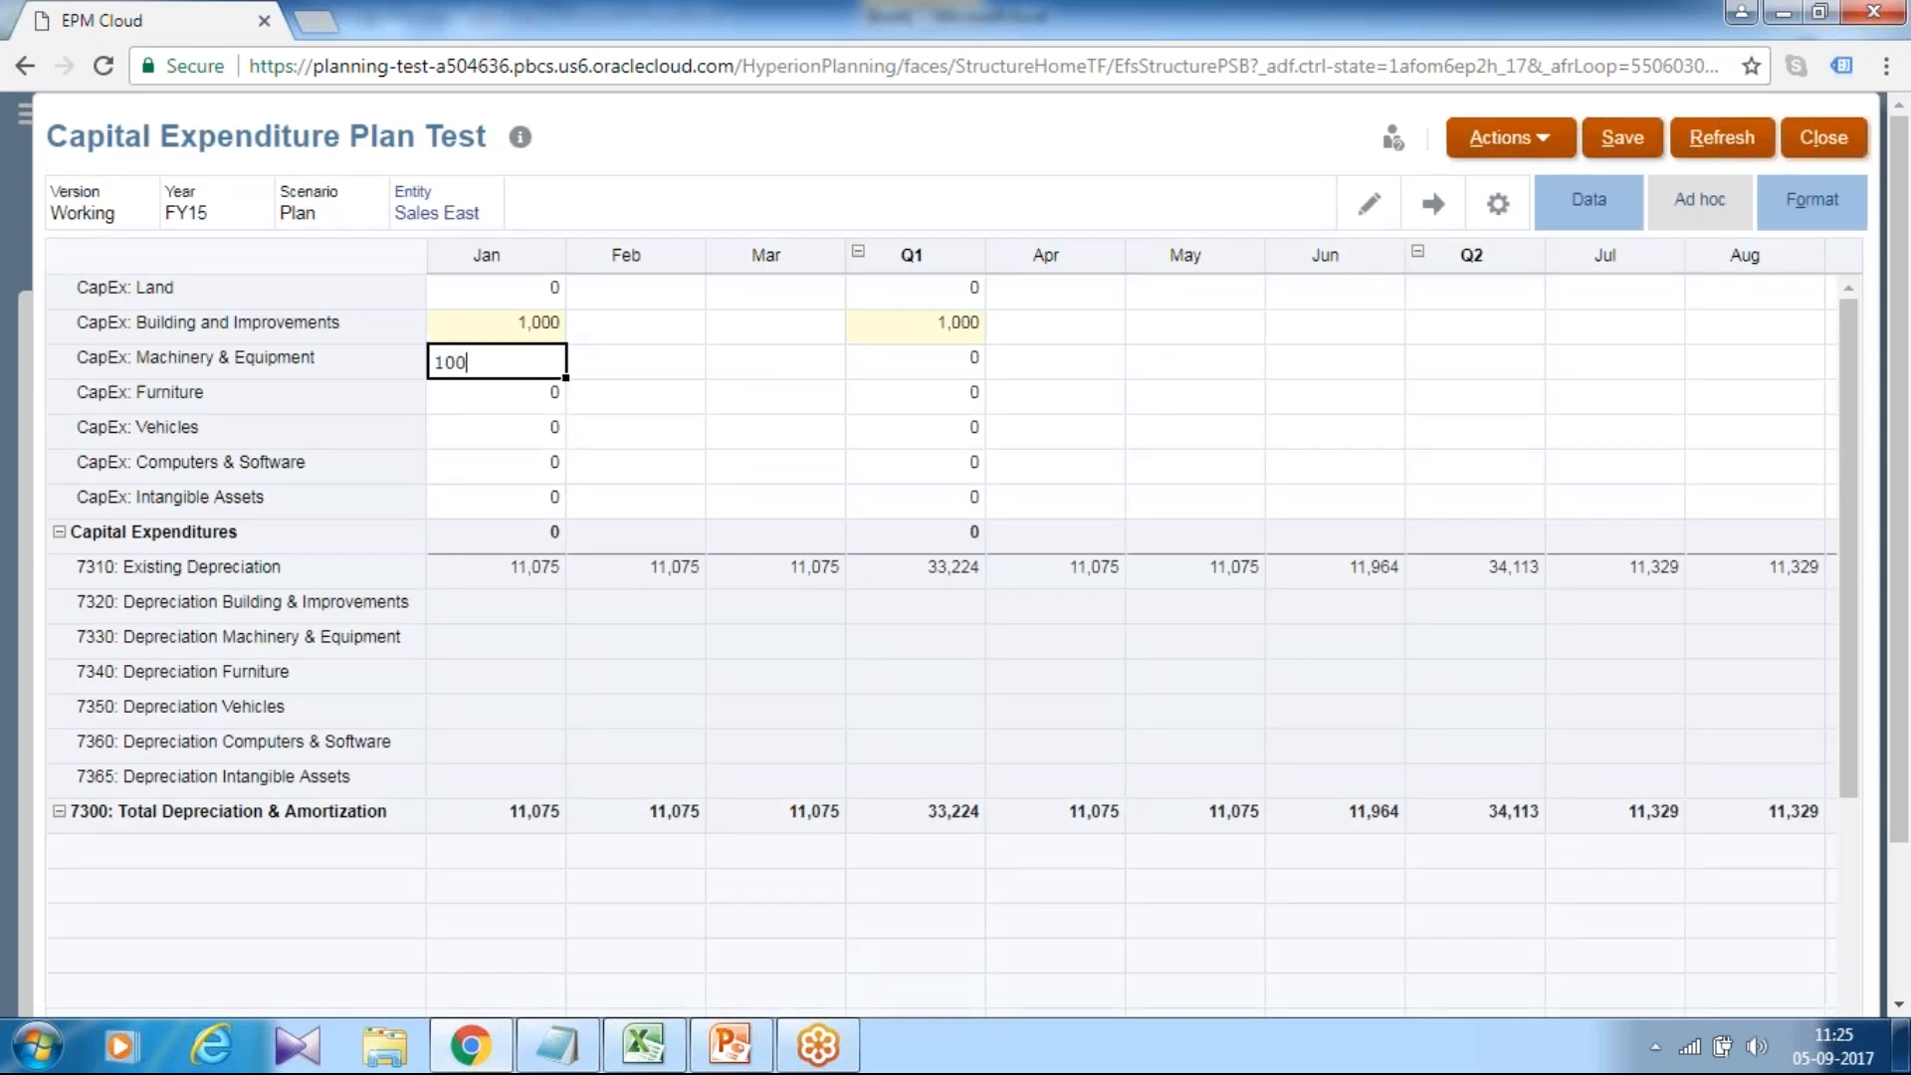
{"action": "type", "text": "0"}
{"action": "key", "text": "Return"}
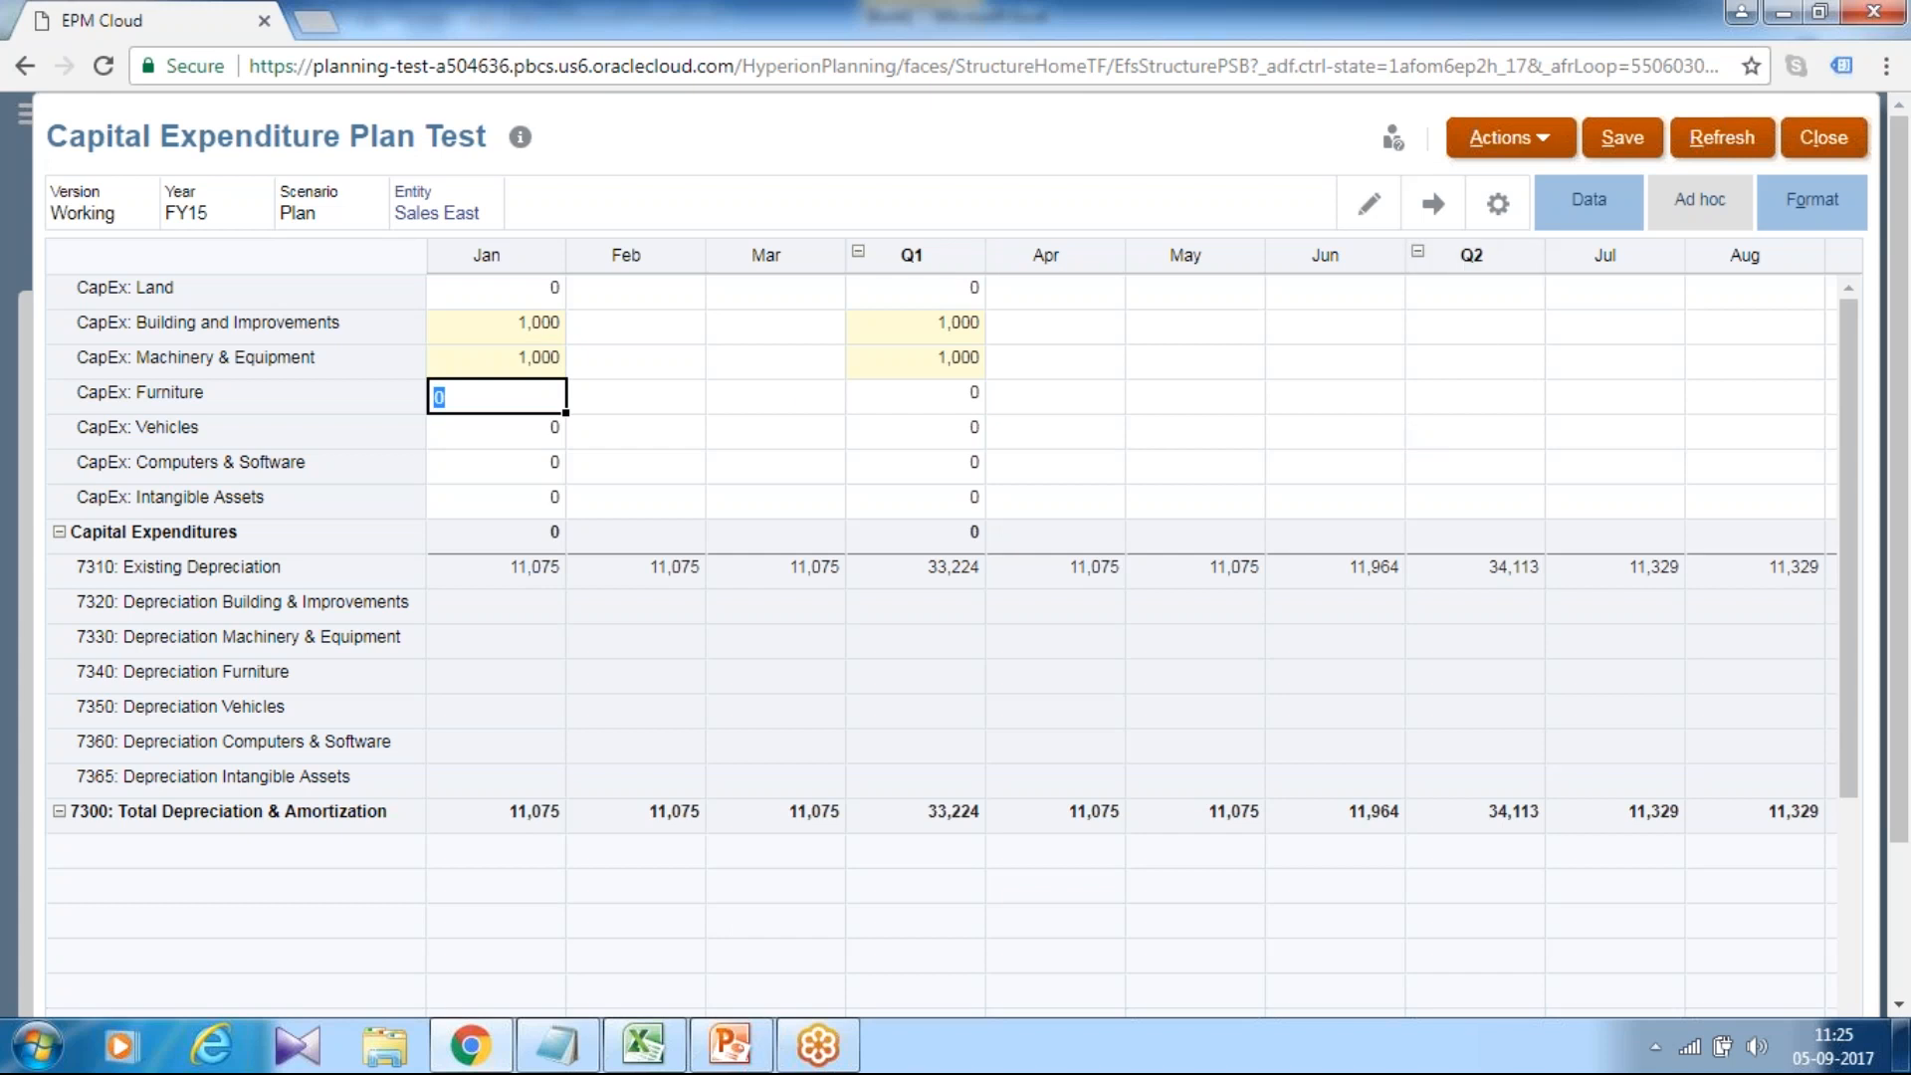
{"action": "left_click", "coordinate": [1620, 149]}
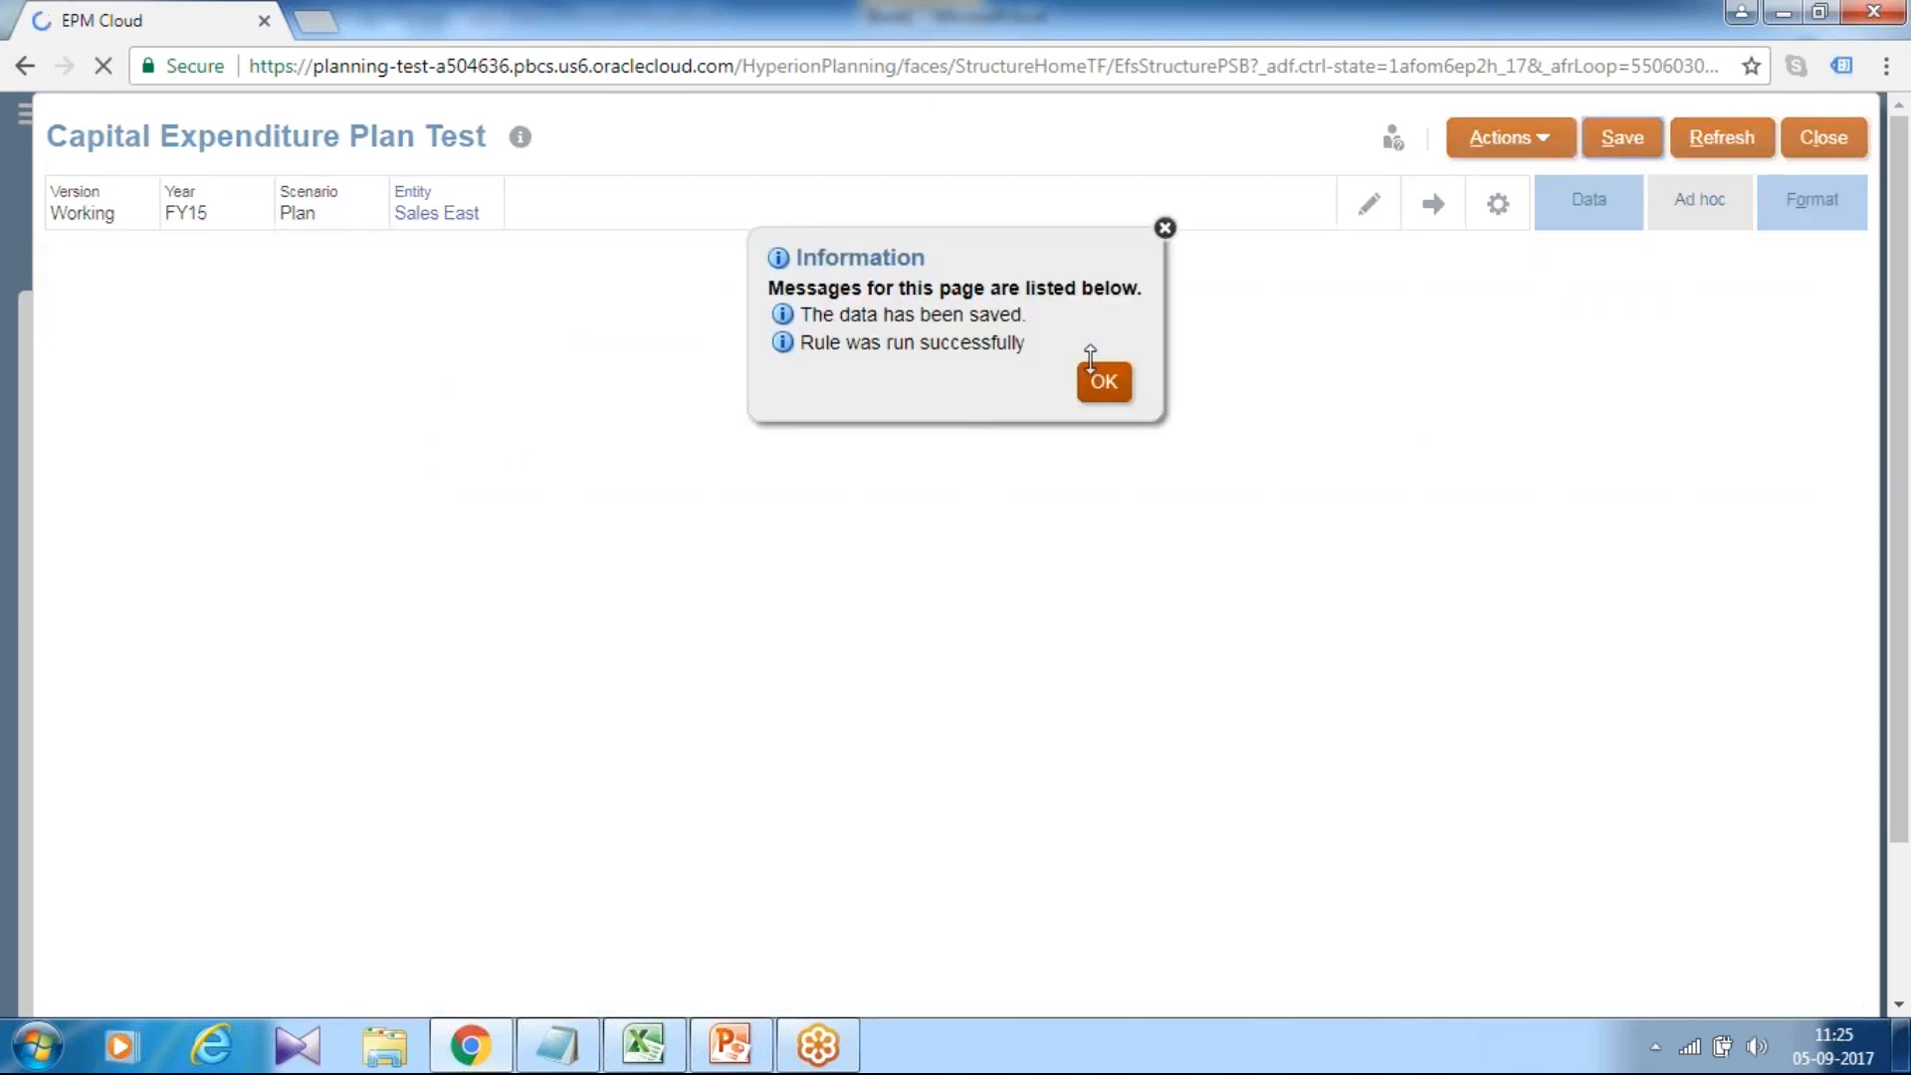
{"action": "left_click", "coordinate": [1095, 373]}
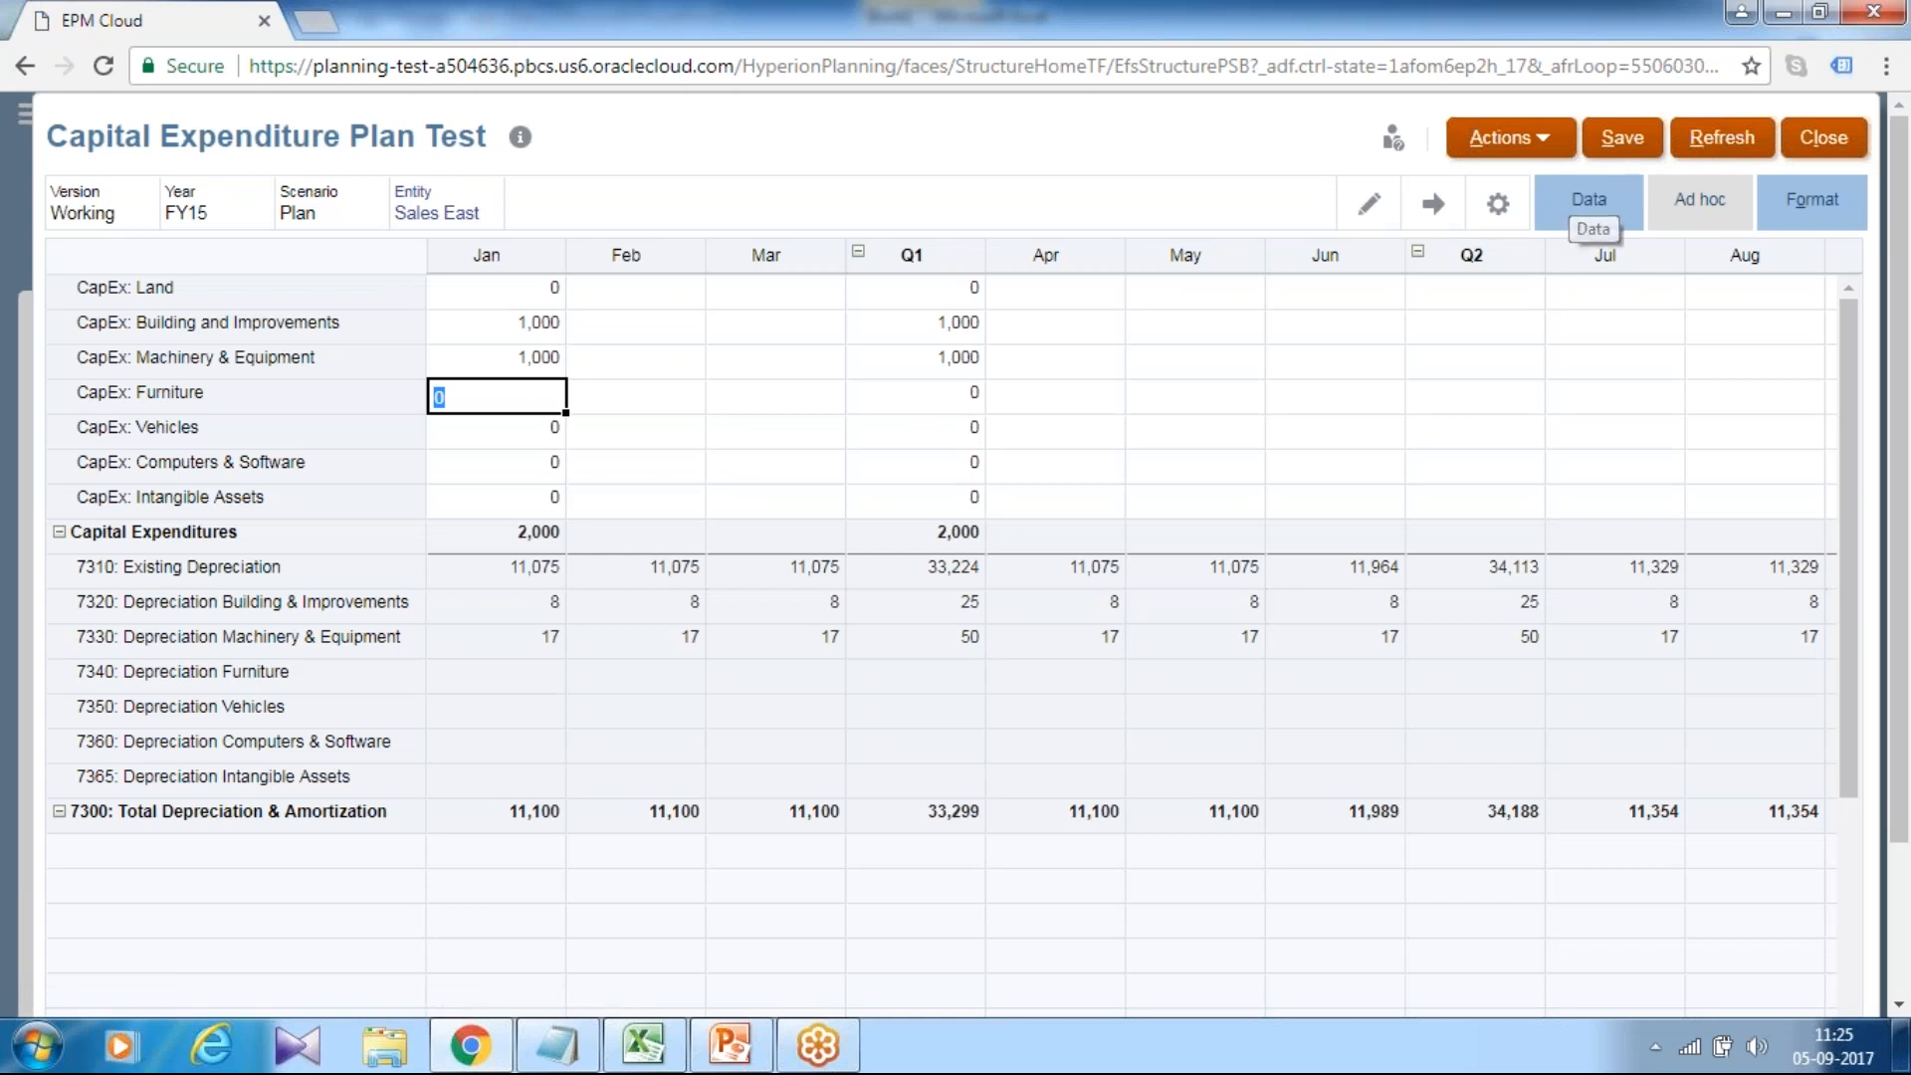
Switch to Excel and refresh the Capital Expenditure Plan Test grid with the latest plan data.
{"action": "left_click", "coordinate": [643, 1045]}
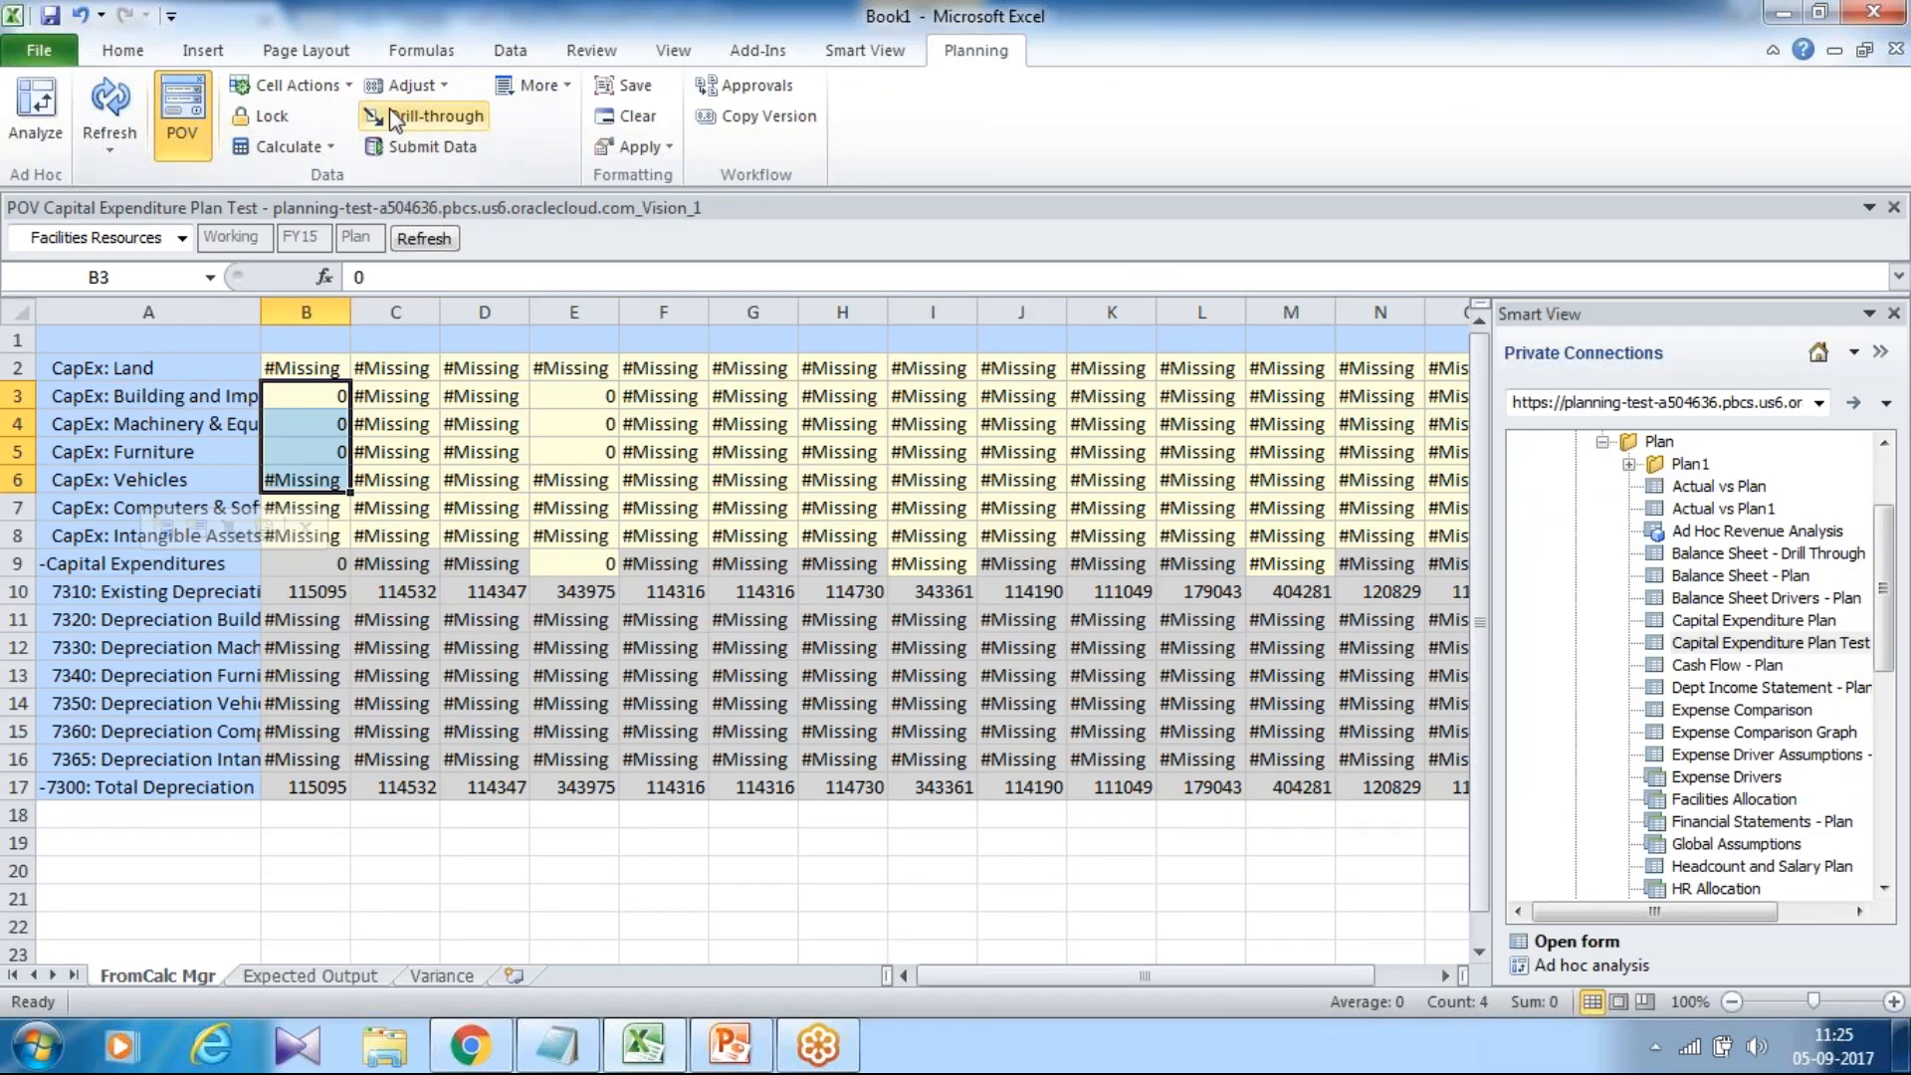
{"action": "left_click", "coordinate": [109, 105]}
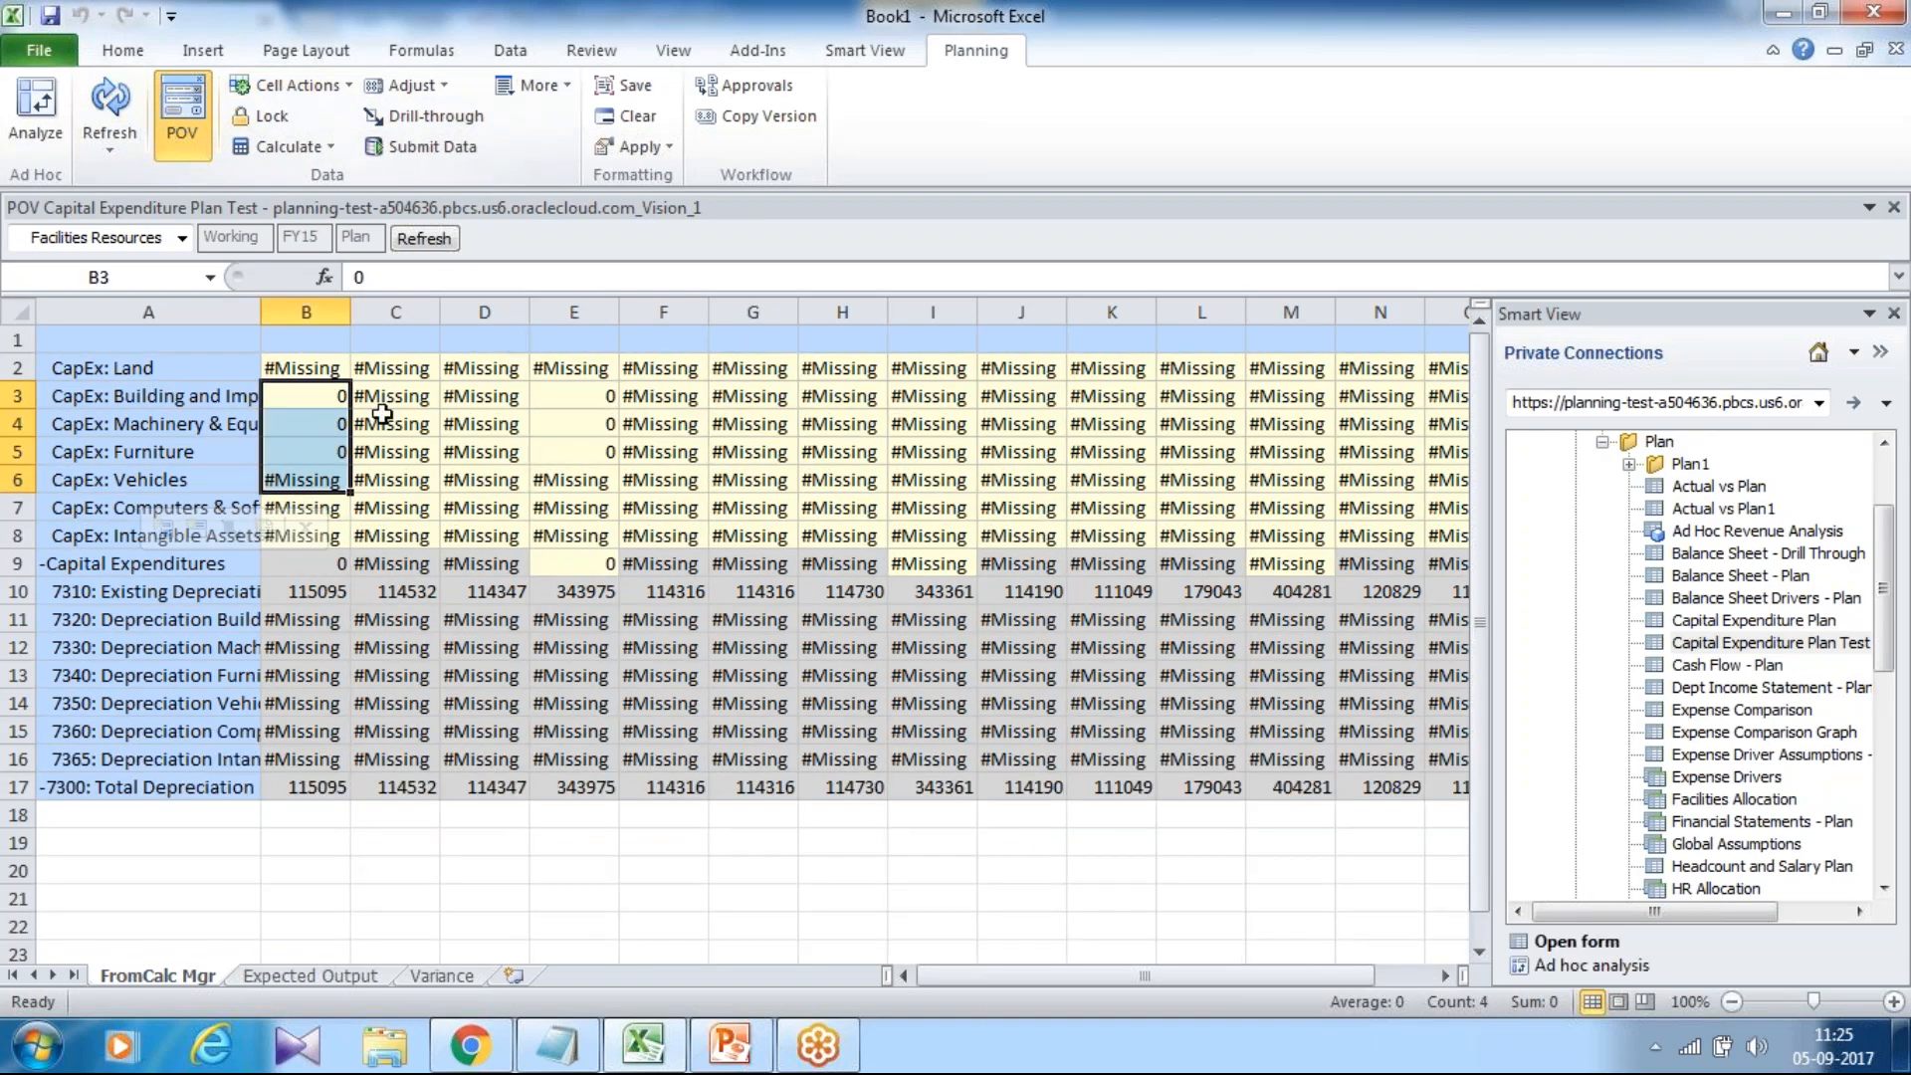
{"action": "left_click", "coordinate": [320, 394]}
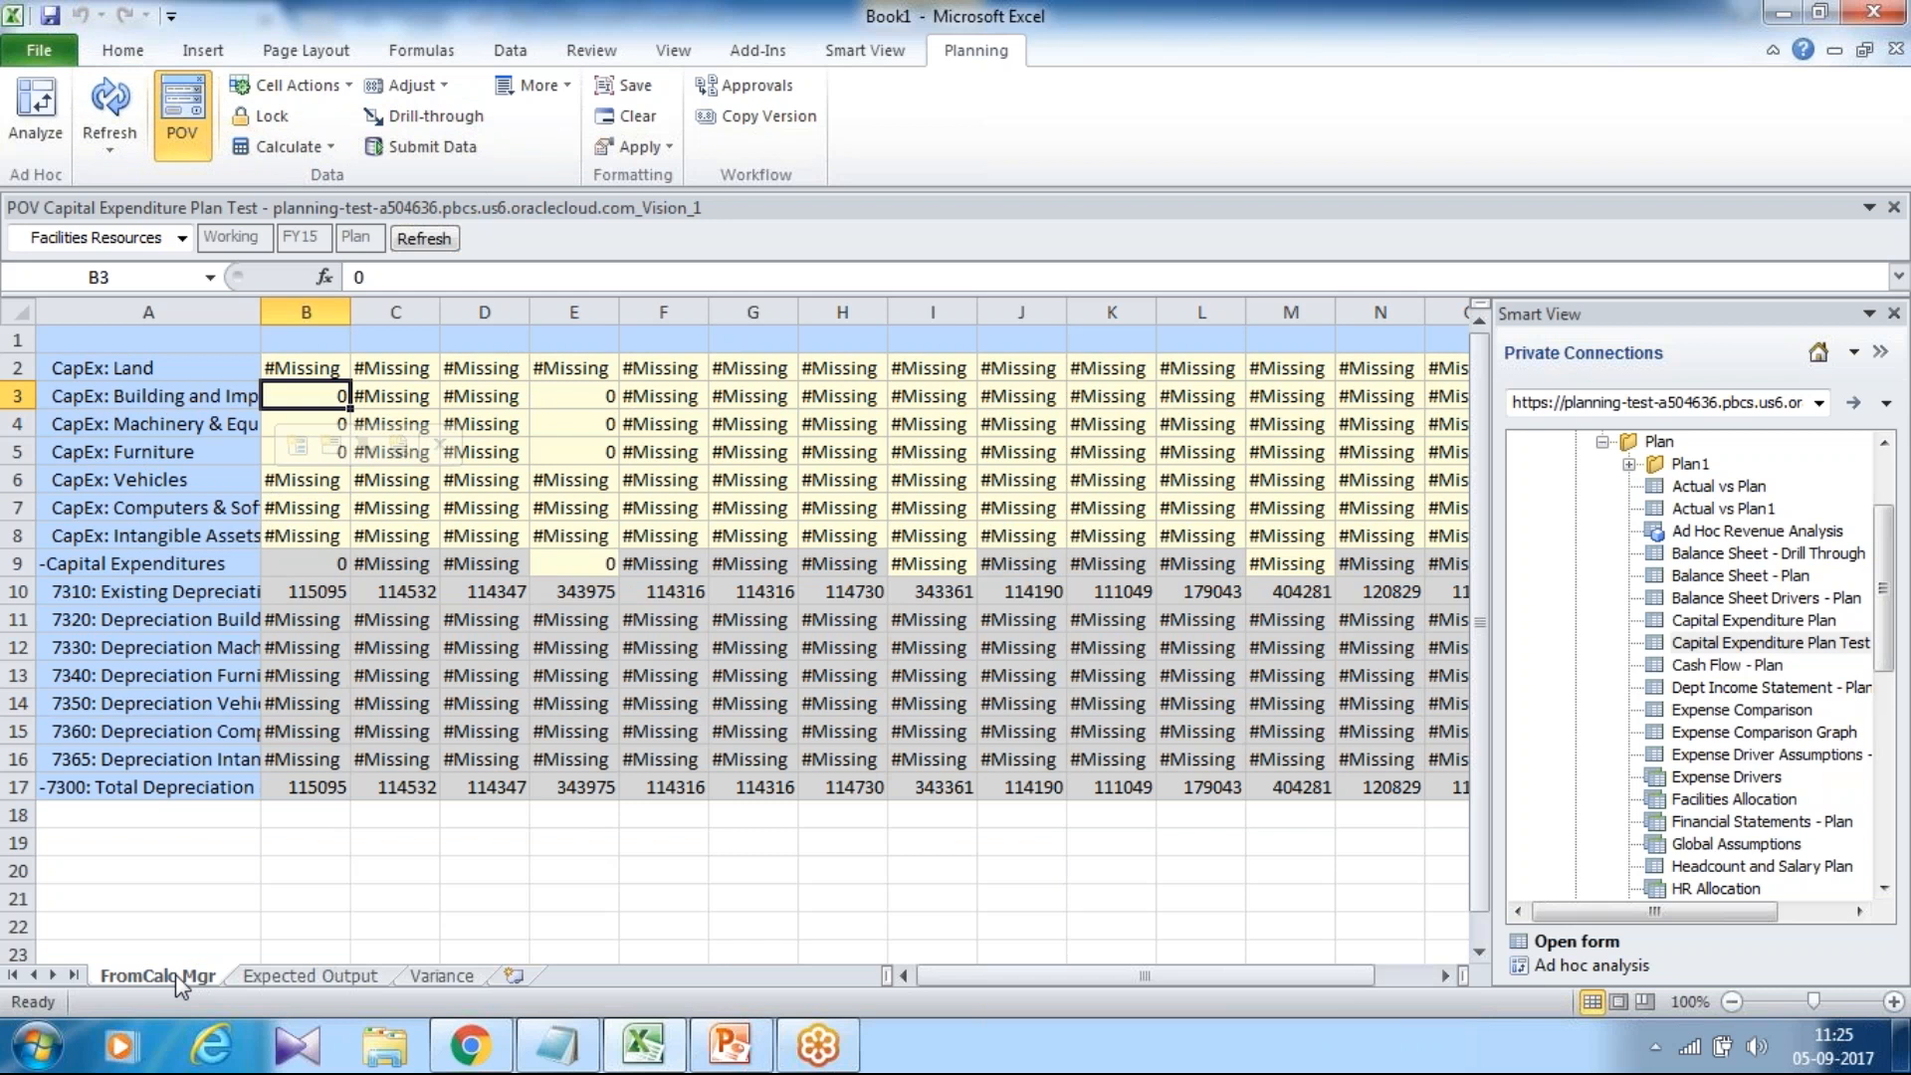
Review the SLN formula on Expected Output and the Variance sheet, then return to FromCalc Mgr.
{"action": "left_click", "coordinate": [288, 972]}
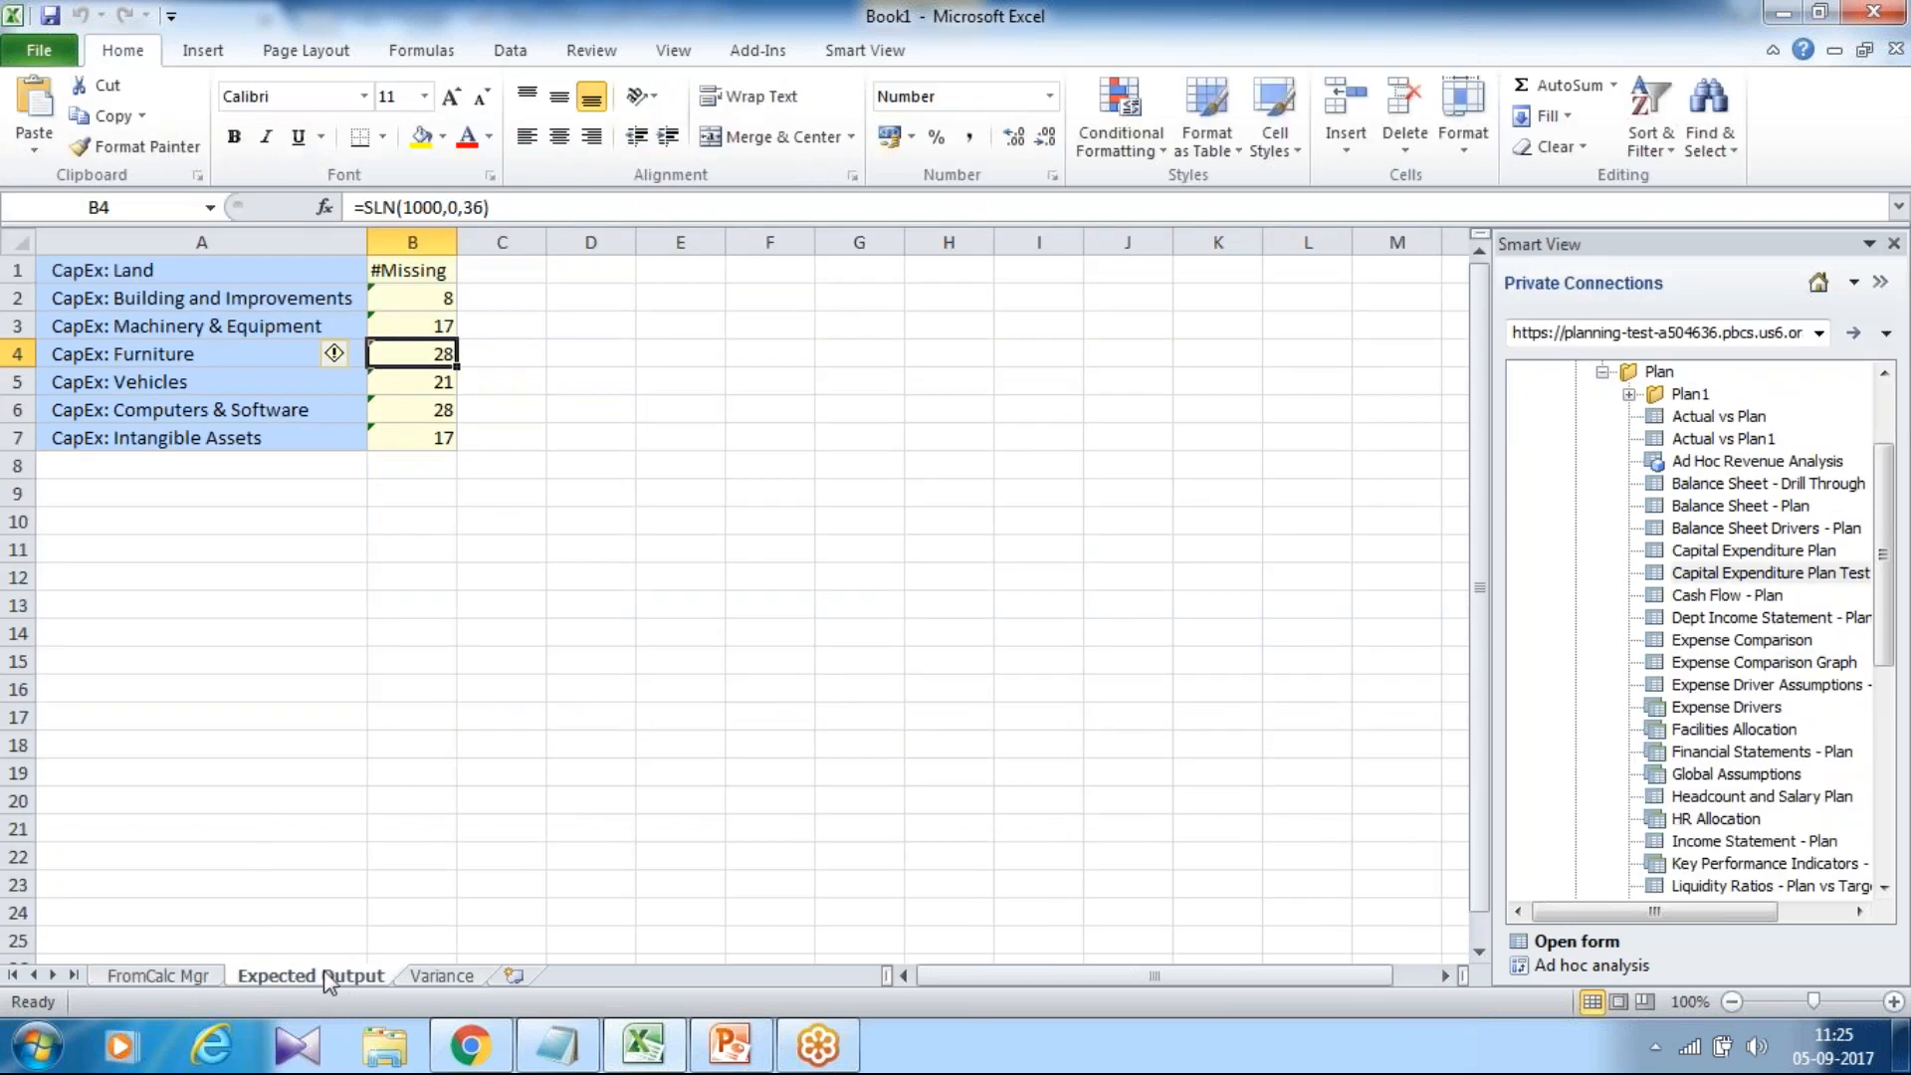
{"action": "left_click", "coordinate": [428, 291]}
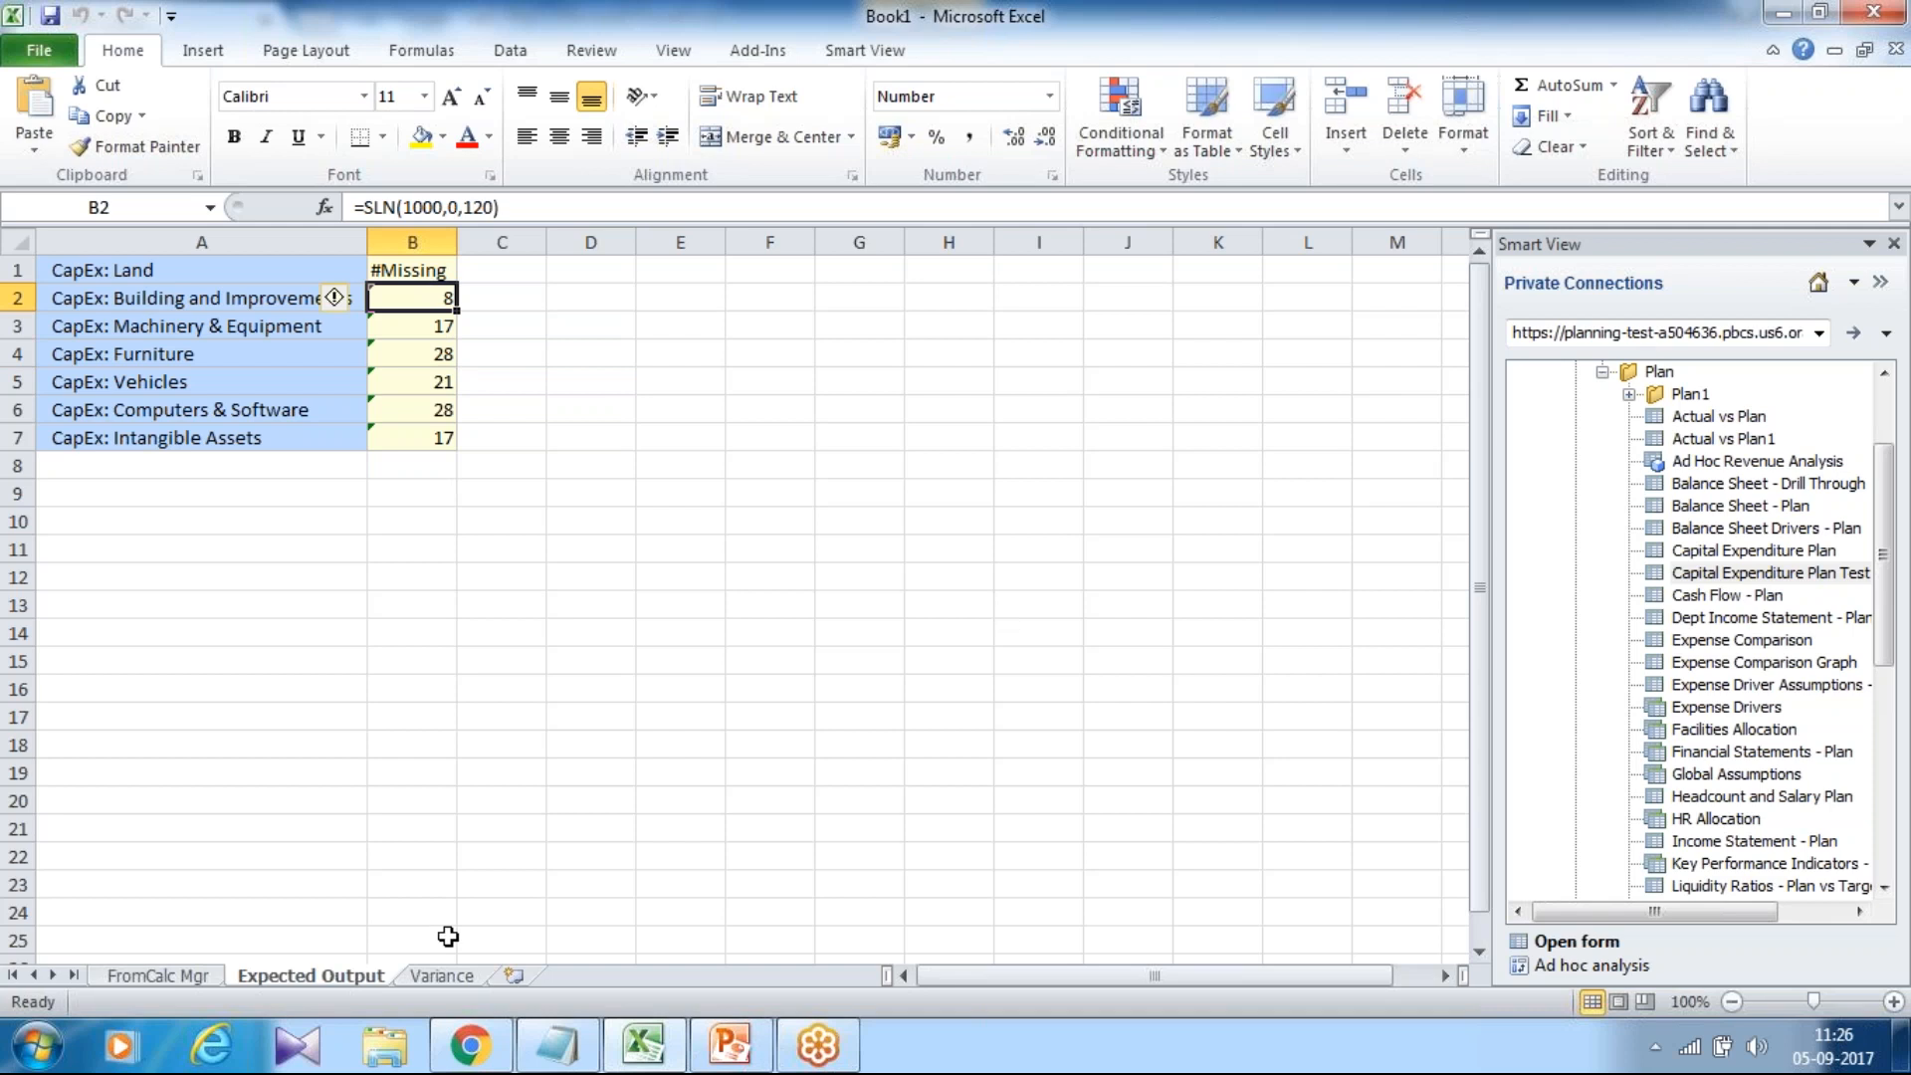
{"action": "left_click", "coordinate": [444, 977]}
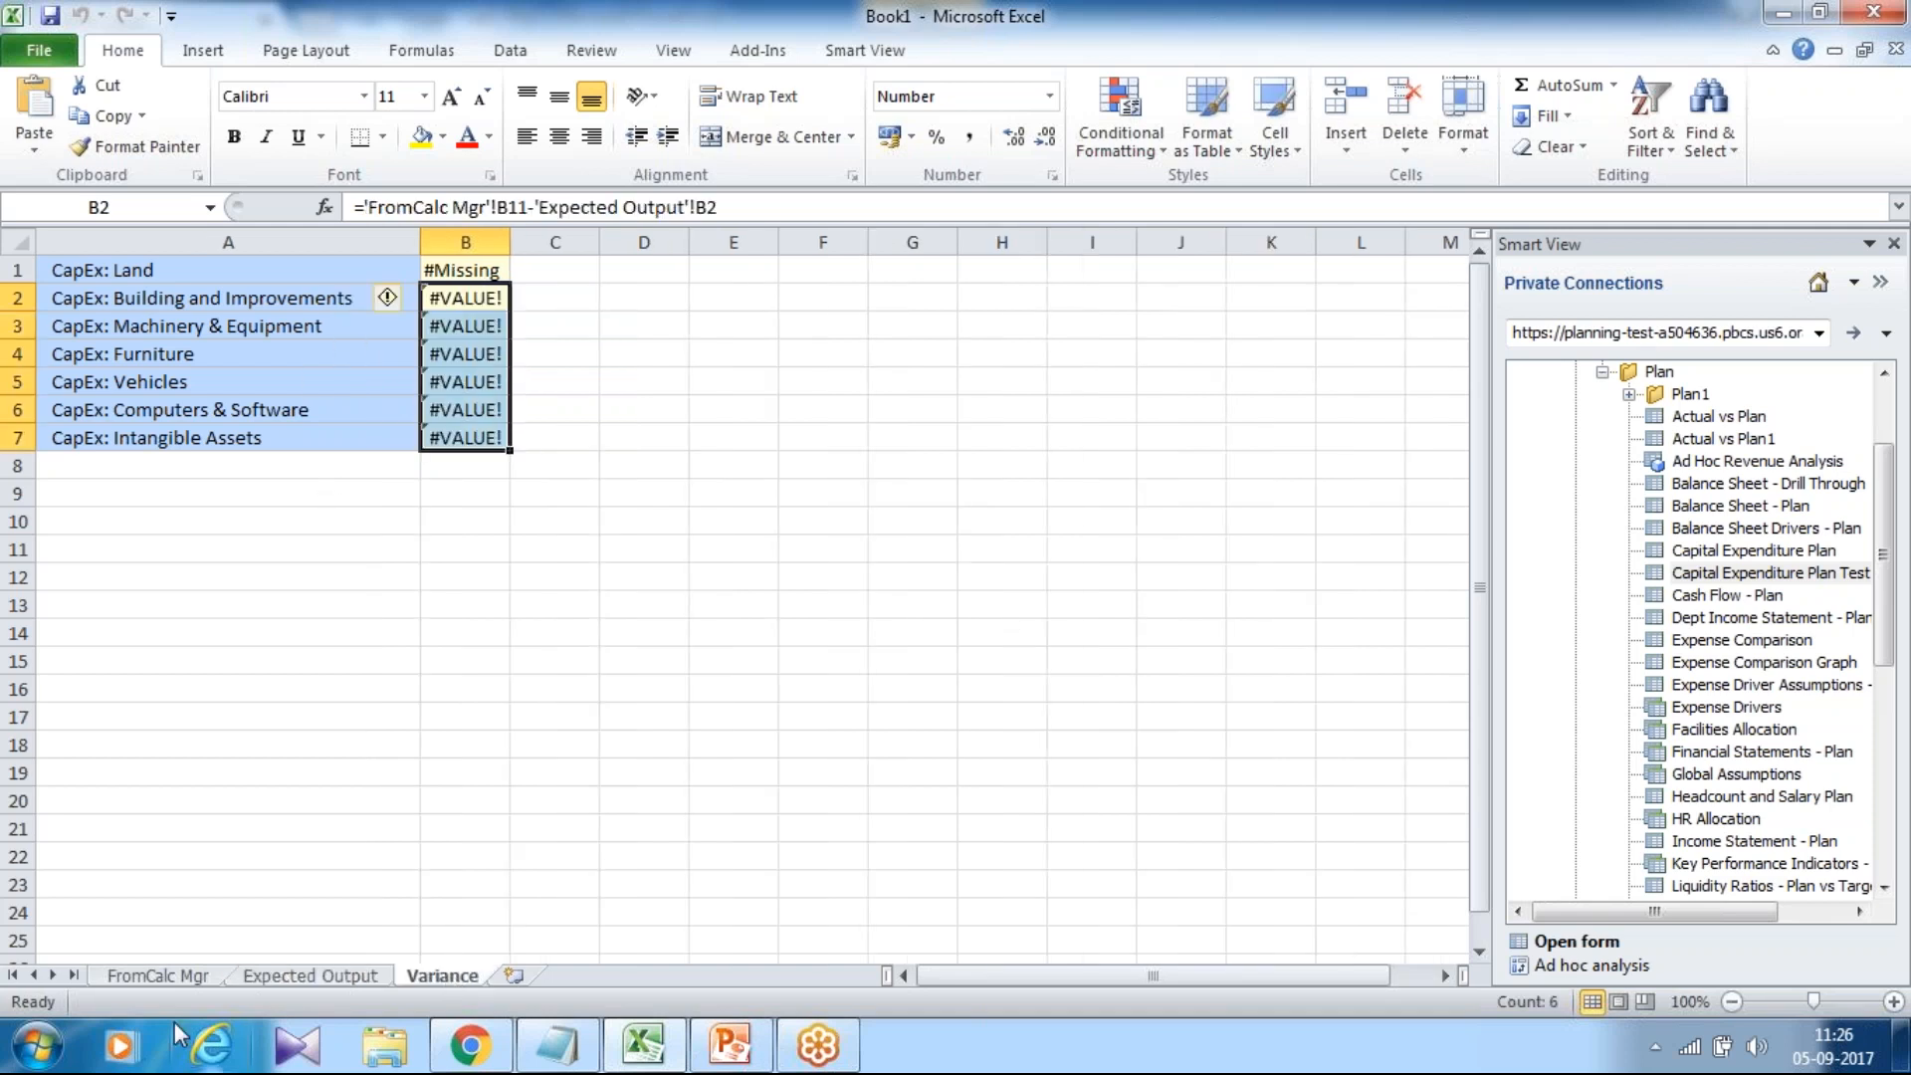
{"action": "left_click", "coordinate": [175, 975]}
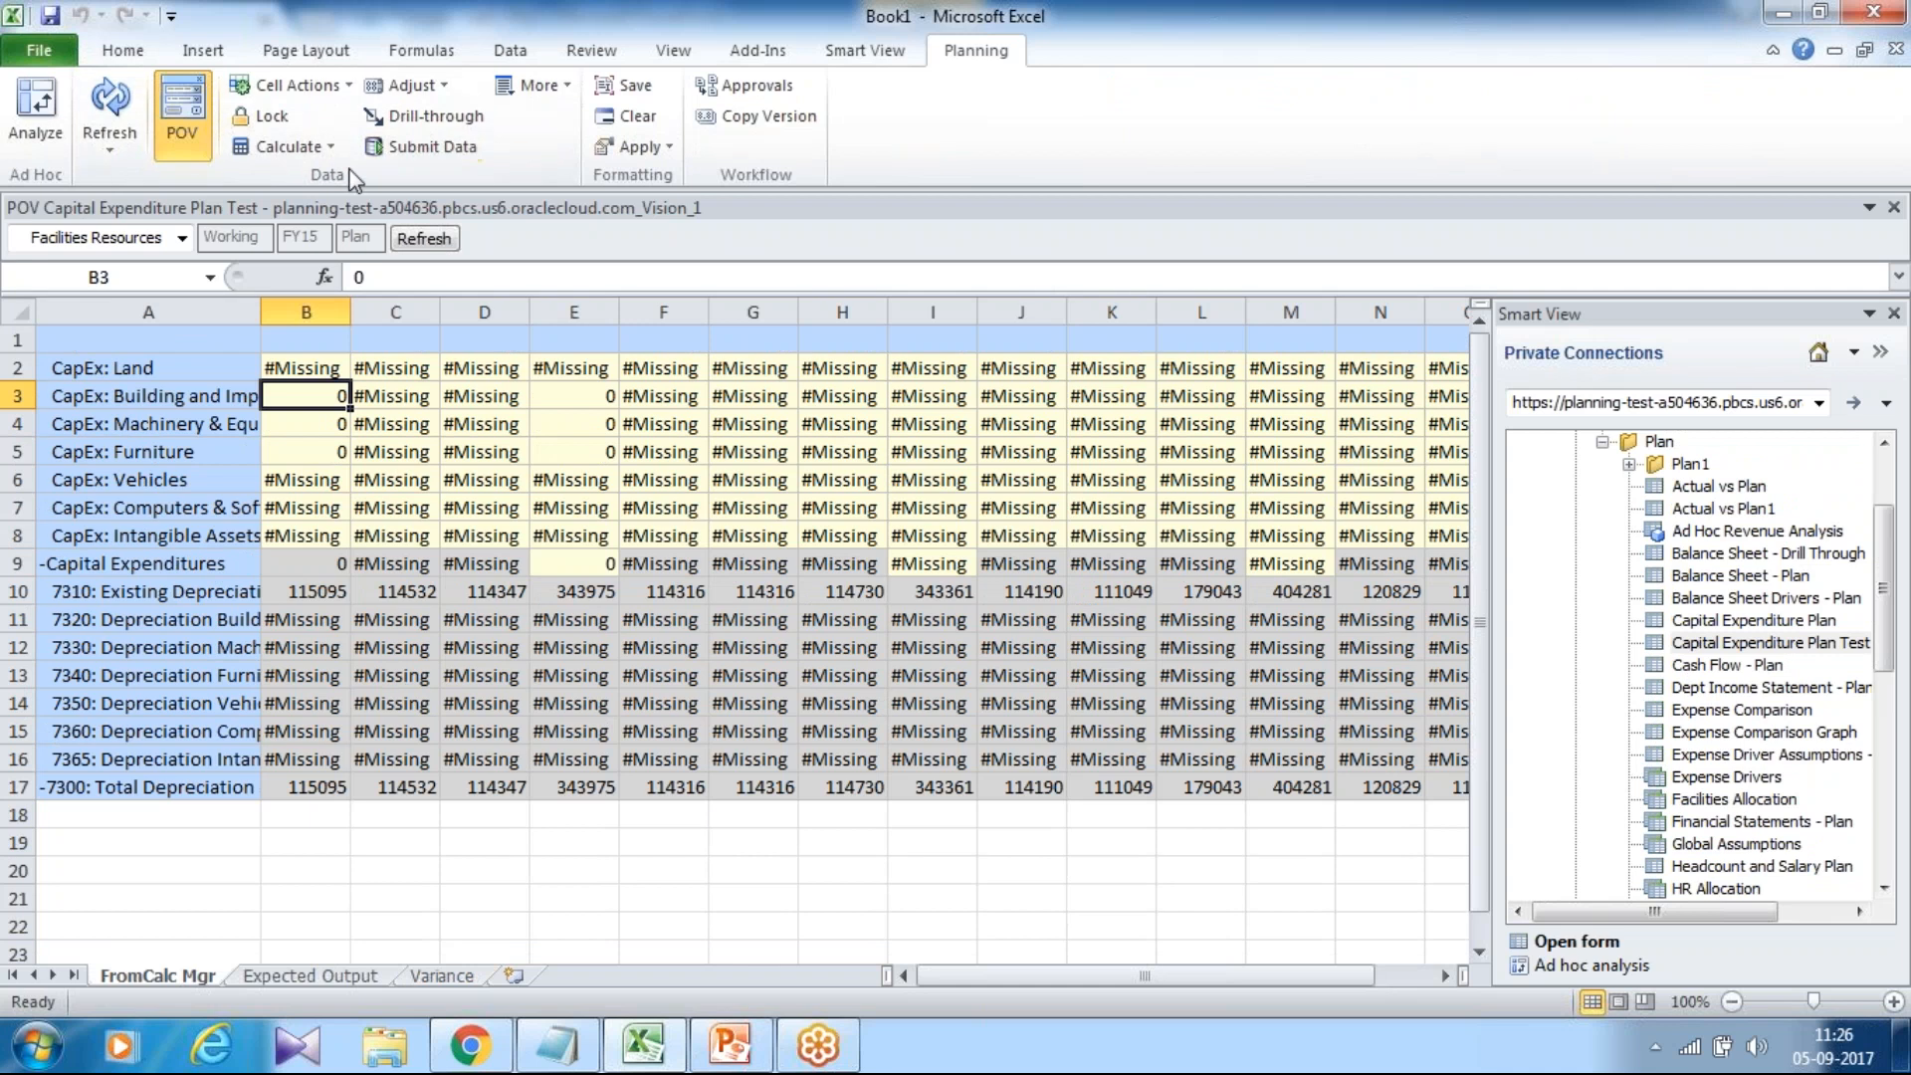
{"action": "left_click", "coordinate": [1874, 12]}
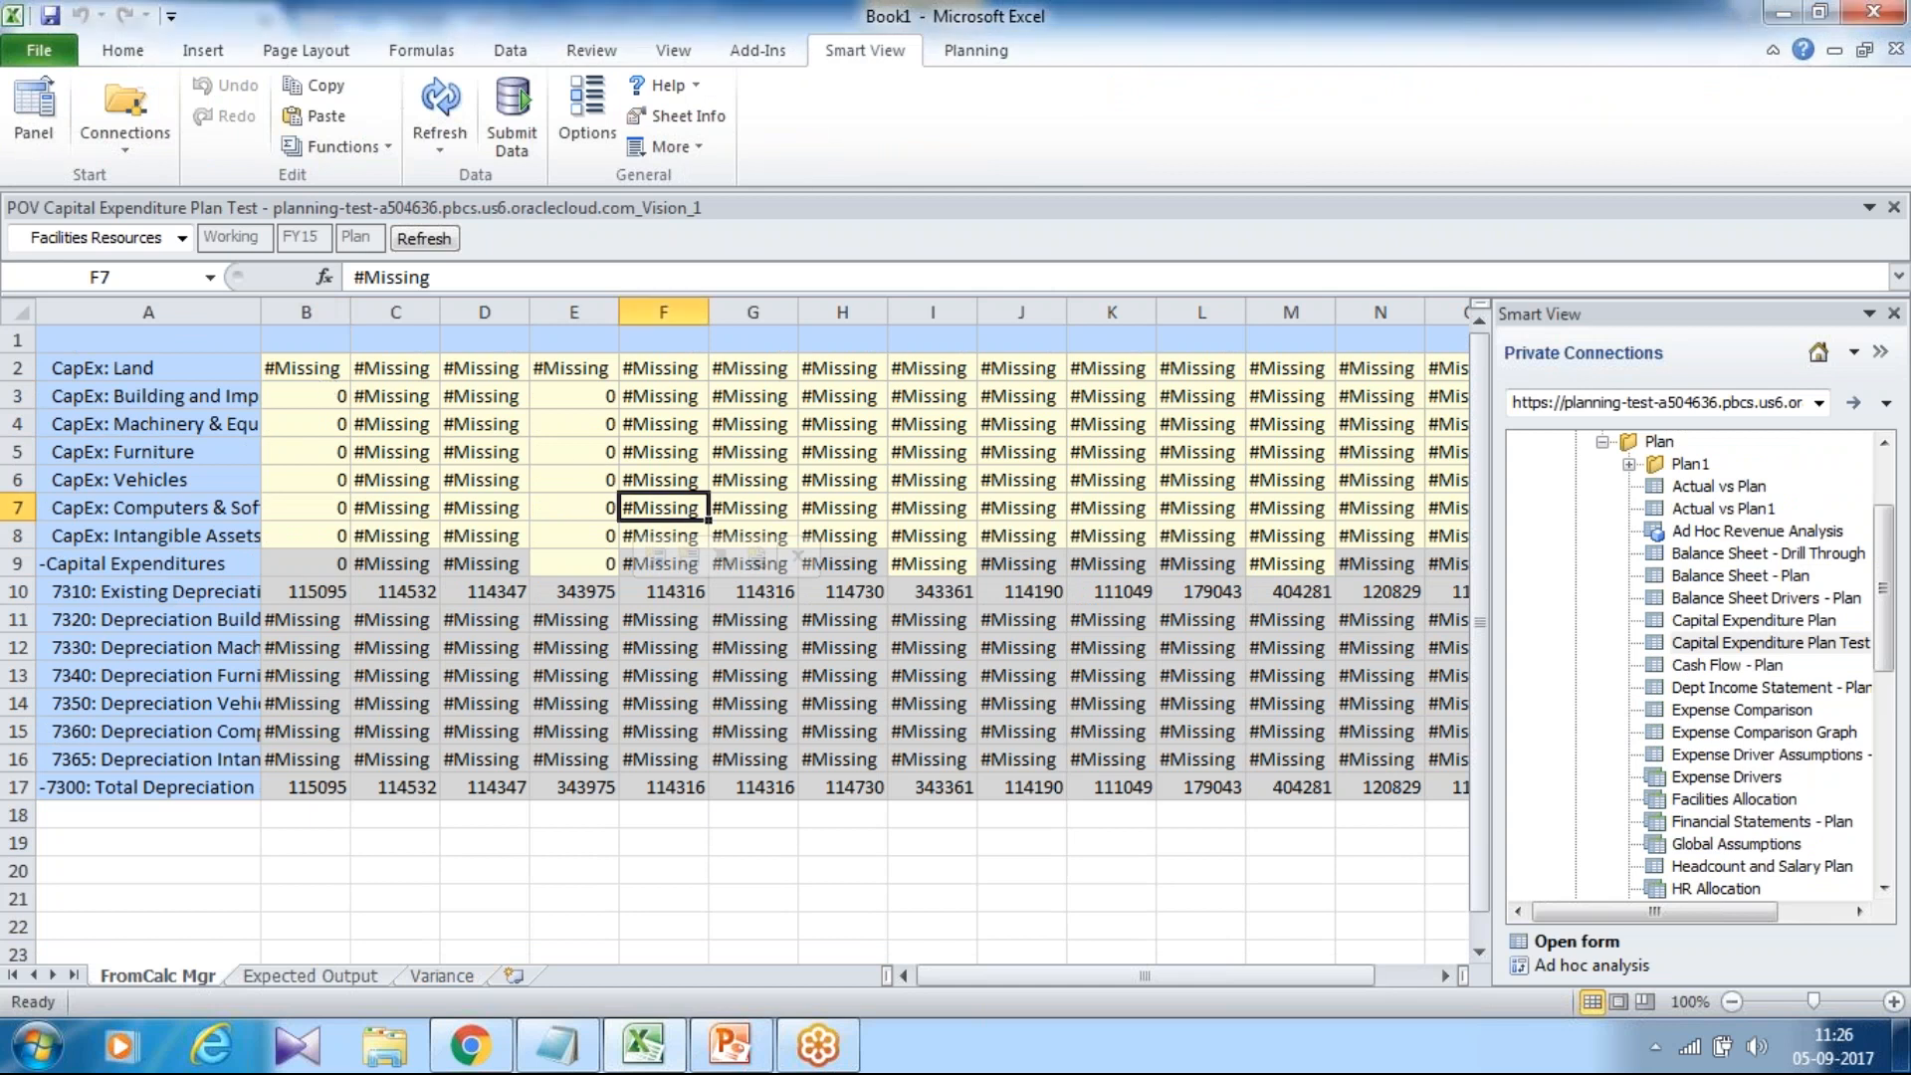
Fill 1000 into B3:B8 for every CapEx category and submit the data via Smart View.
{"action": "left_click", "coordinate": [305, 396]}
{"action": "type", "text": "10"}
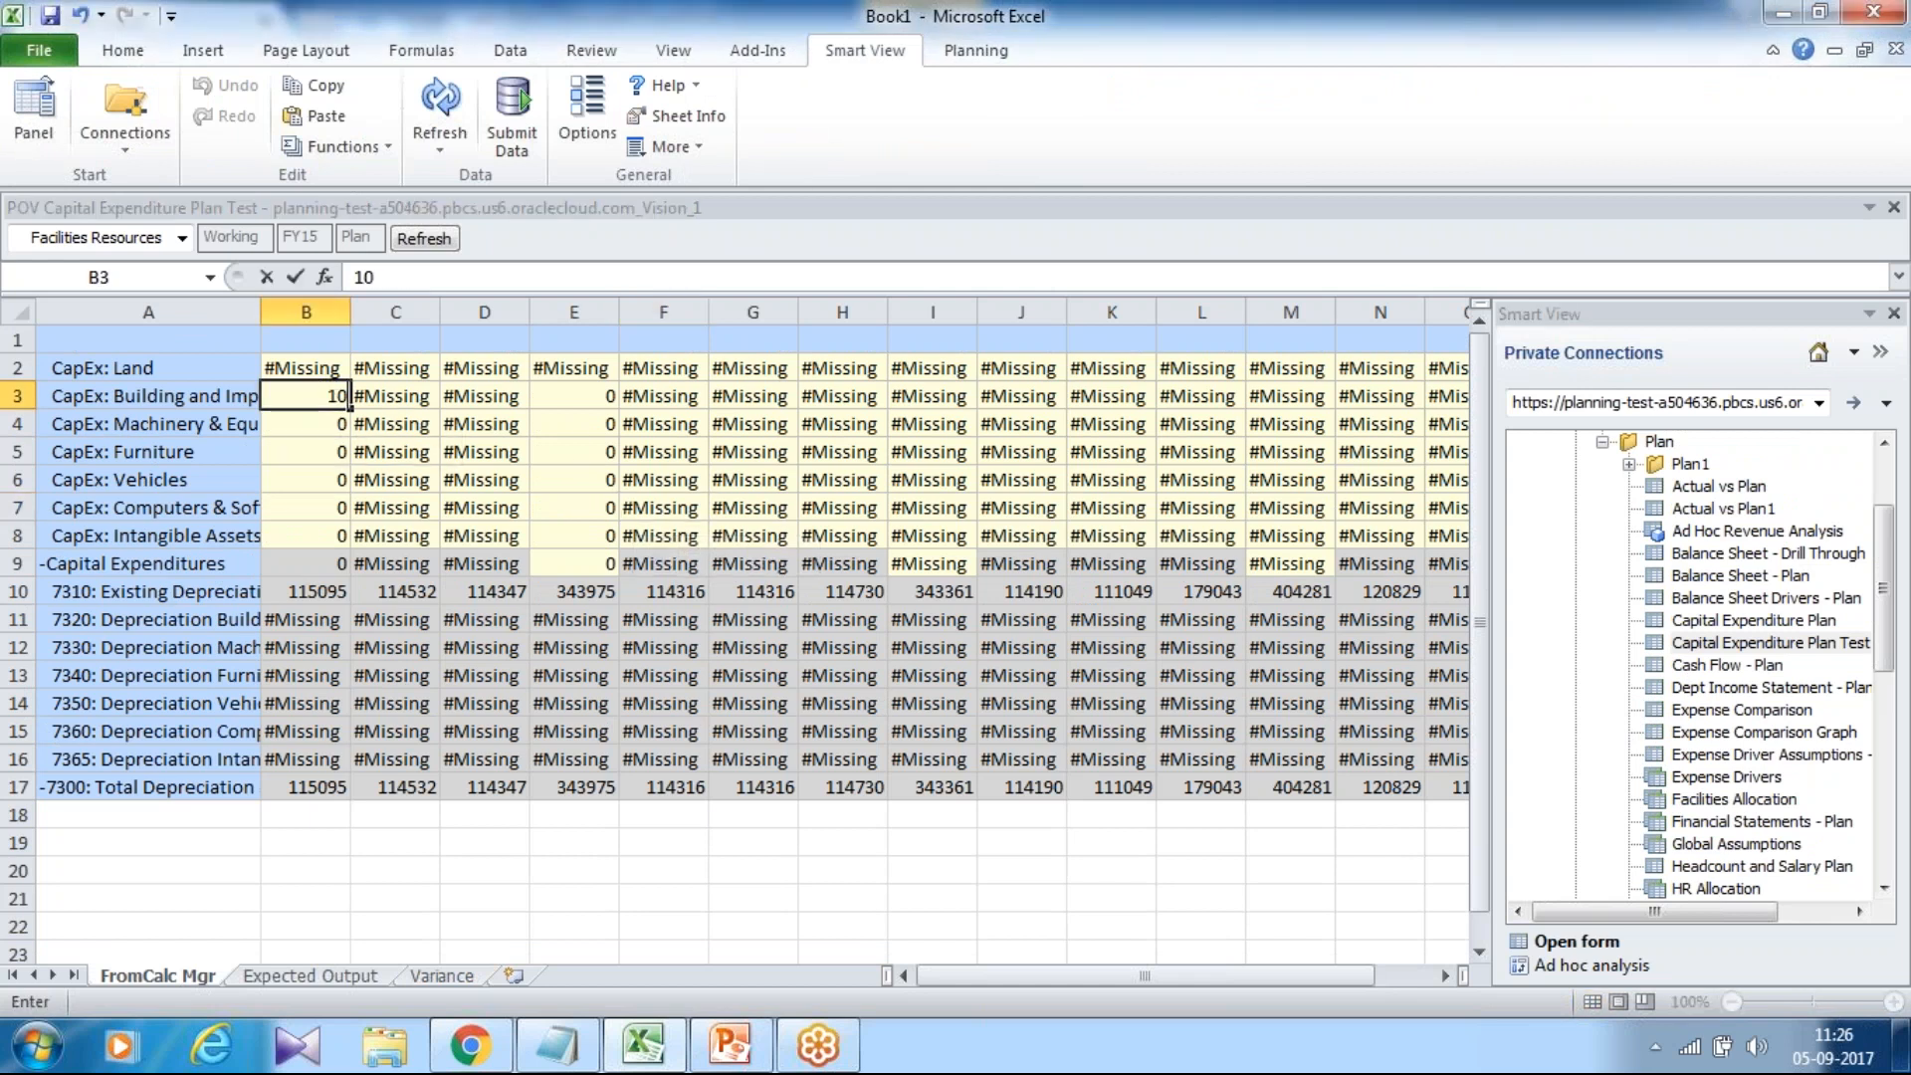
{"action": "key", "text": "Return"}
{"action": "key", "text": "Up"}
{"action": "key", "text": "ctrl+c"}
{"action": "left_click_drag", "start_coordinate": [306, 396], "coordinate": [306, 536]}
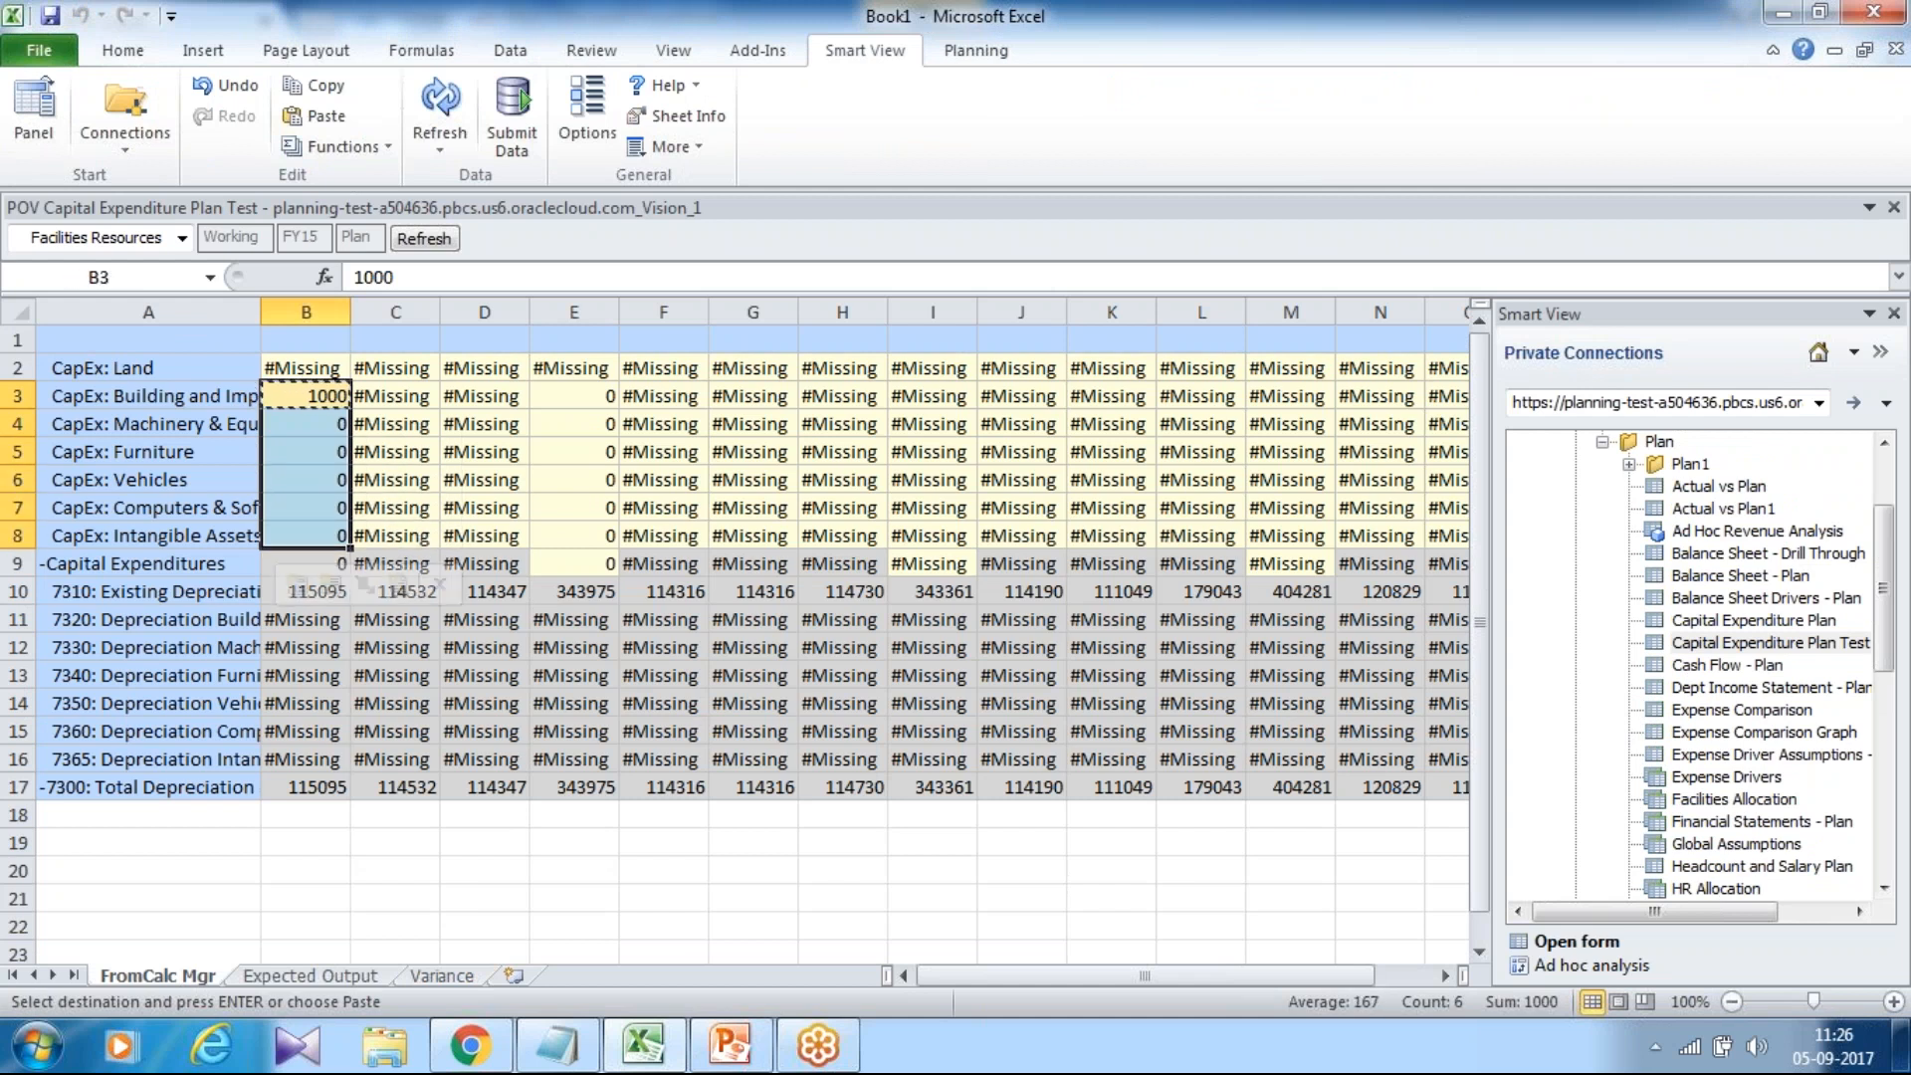
{"action": "key", "text": "Return"}
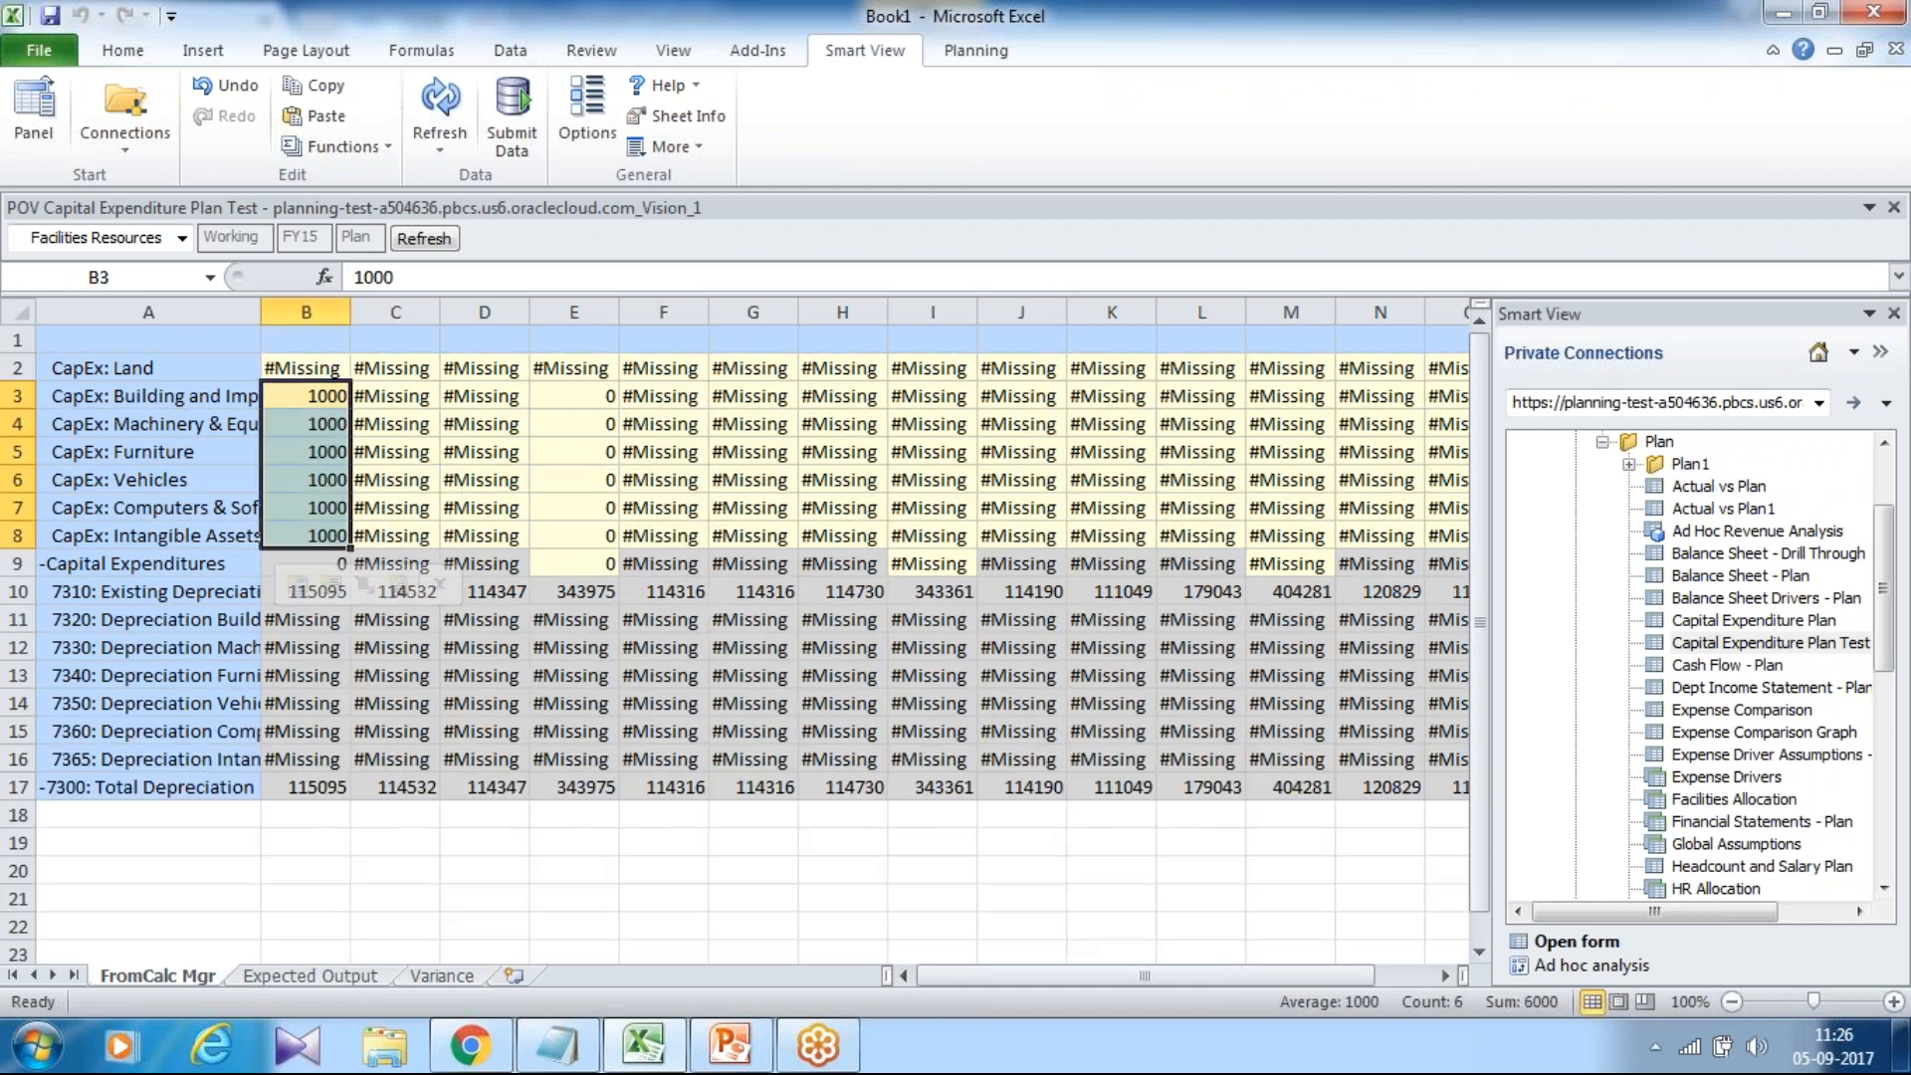
{"action": "left_click", "coordinate": [514, 117]}
Select the calculated depreciation labels and values in A11:B16.
{"action": "left_click_drag", "start_coordinate": [333, 619], "coordinate": [323, 756]}
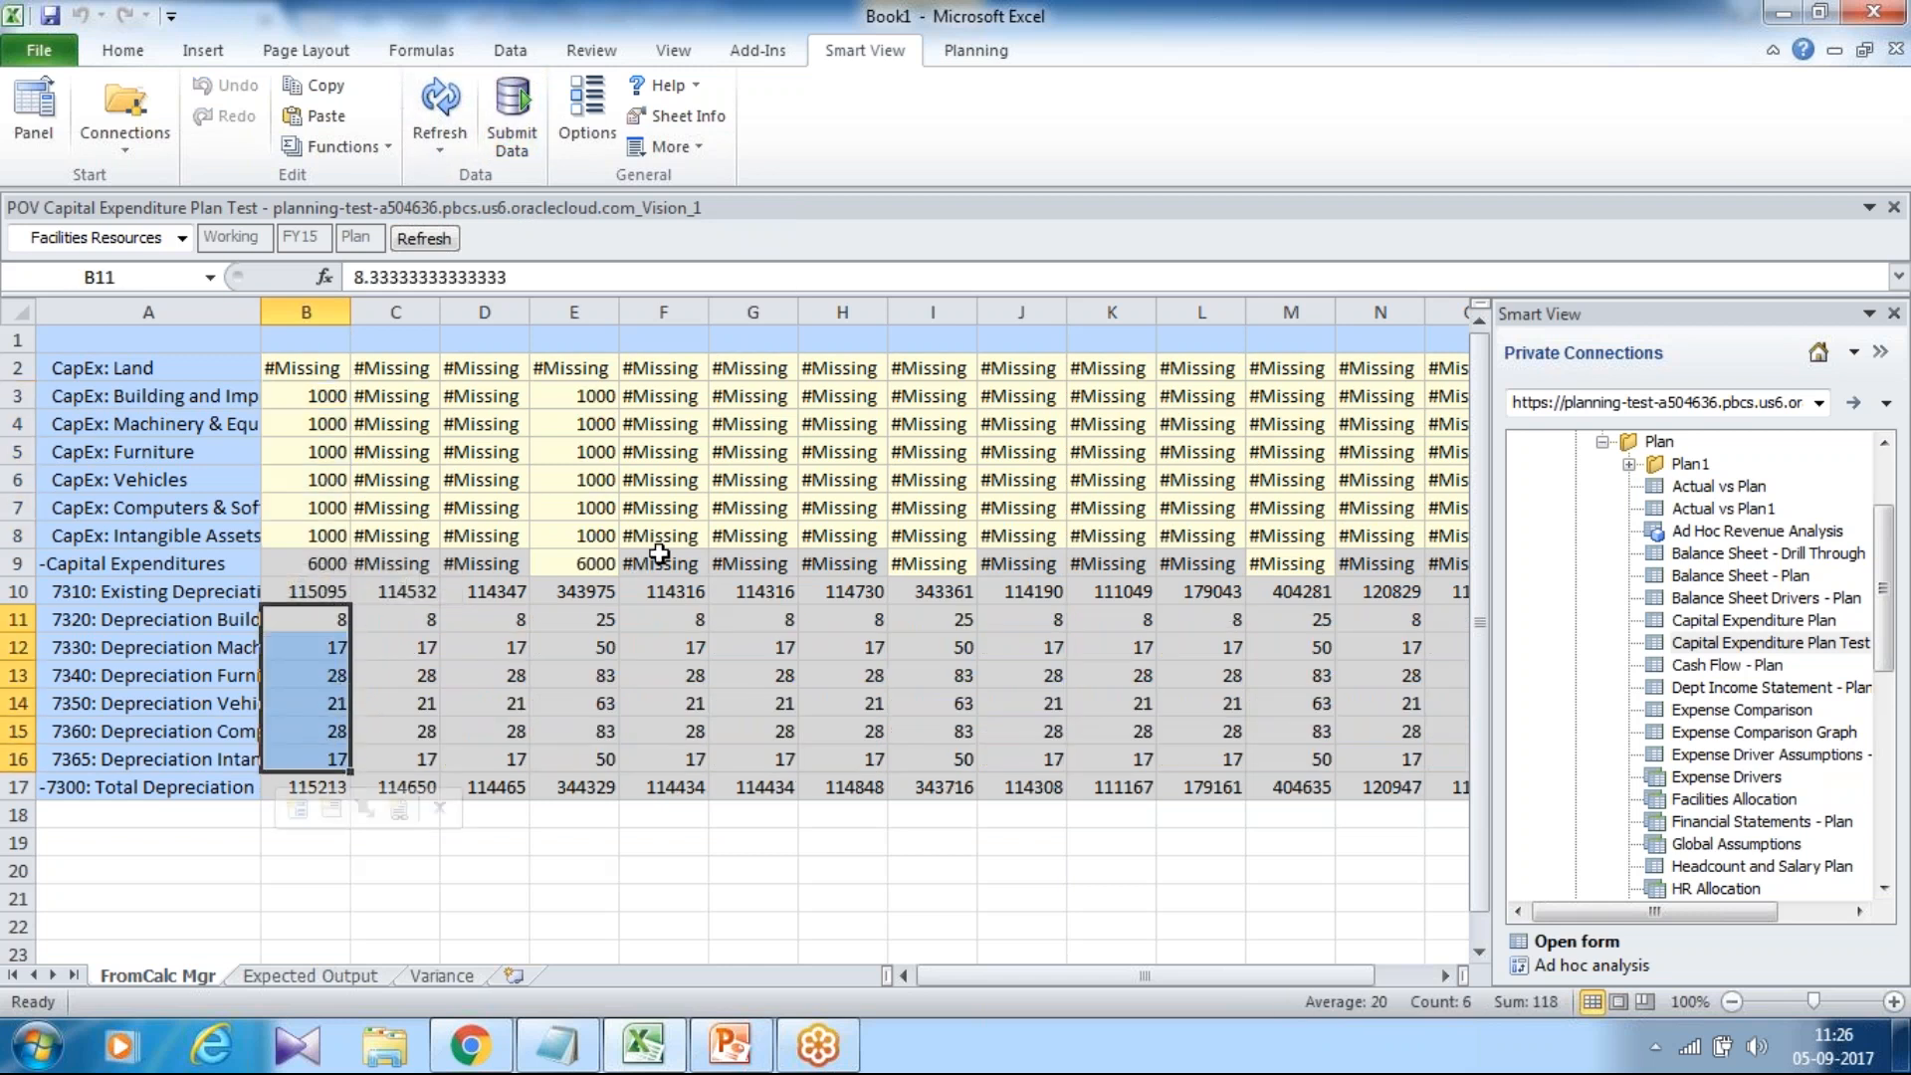
{"action": "left_click", "coordinate": [164, 622]}
{"action": "left_click_drag", "start_coordinate": [245, 653], "coordinate": [334, 761]}
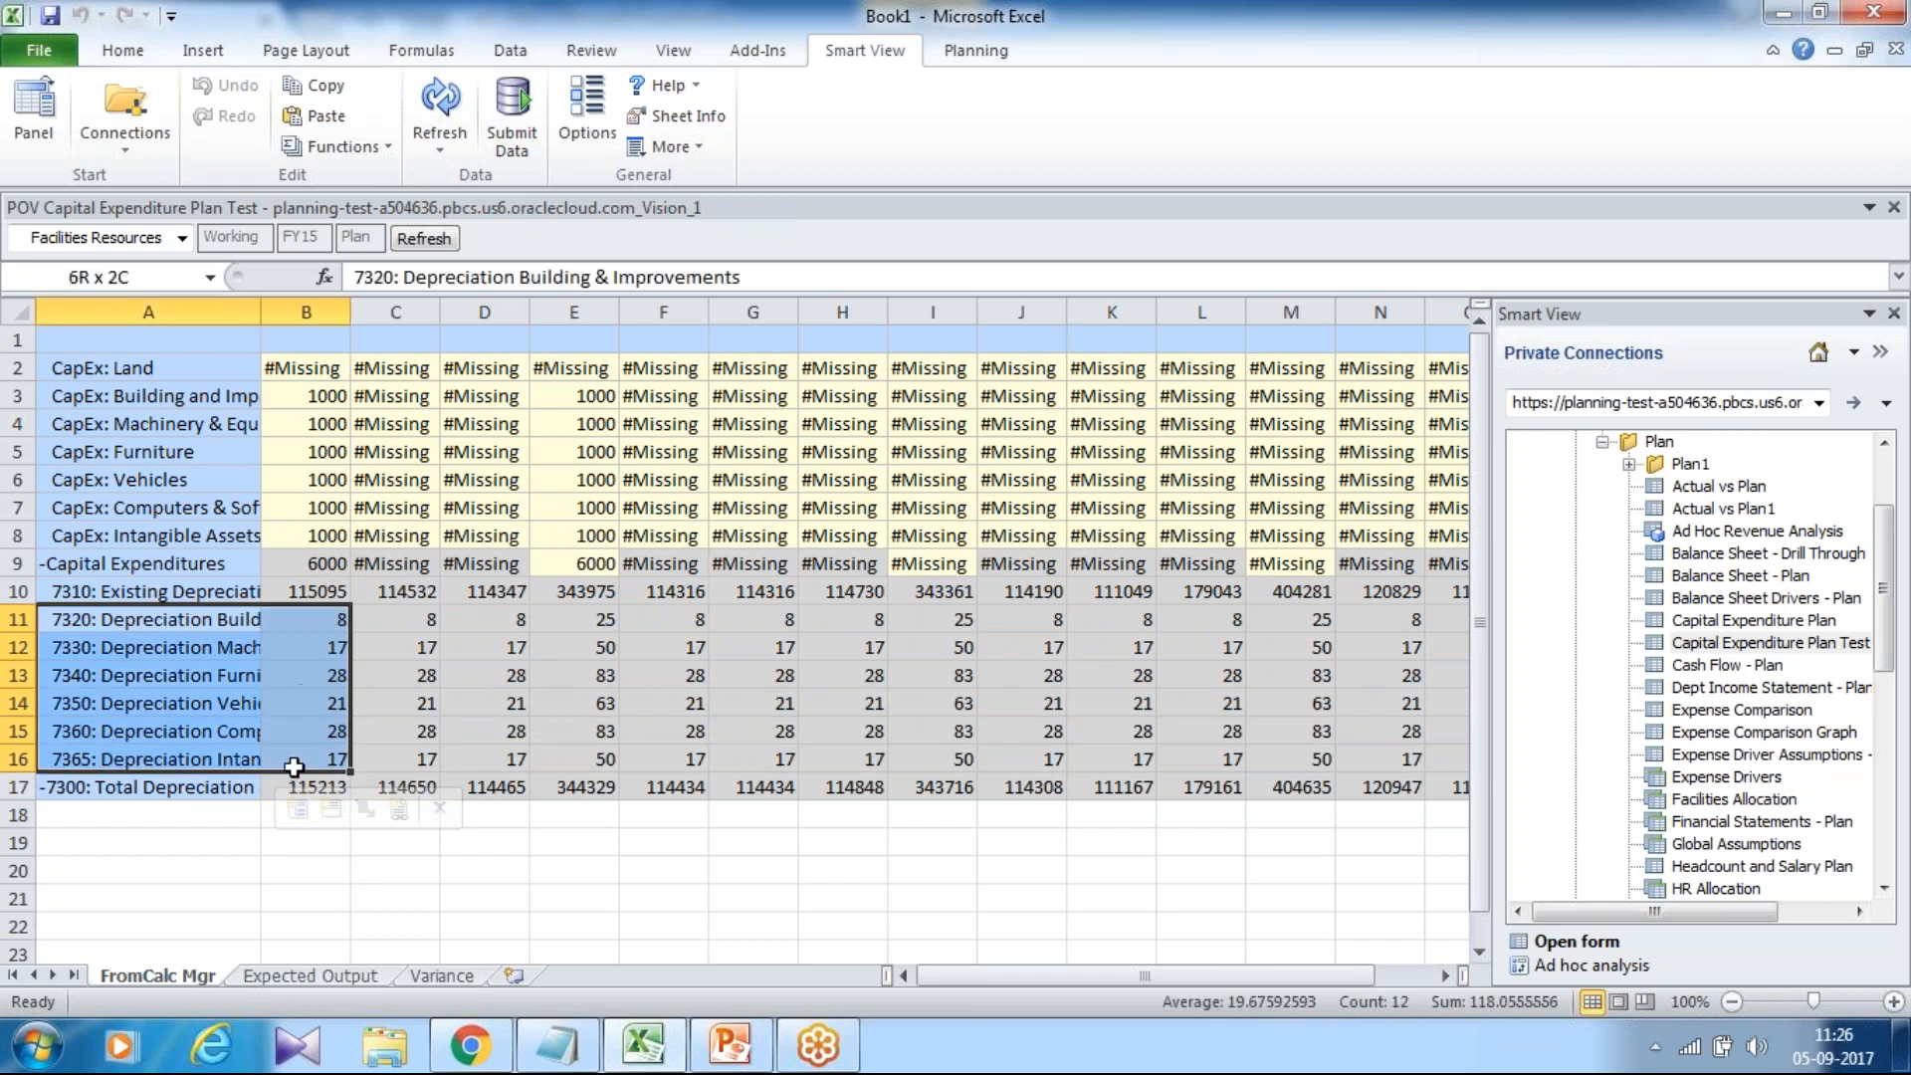
Re-enter =SLN(1000,0,120) in cell B2 of the Expected Output sheet.
{"action": "left_click", "coordinate": [289, 976]}
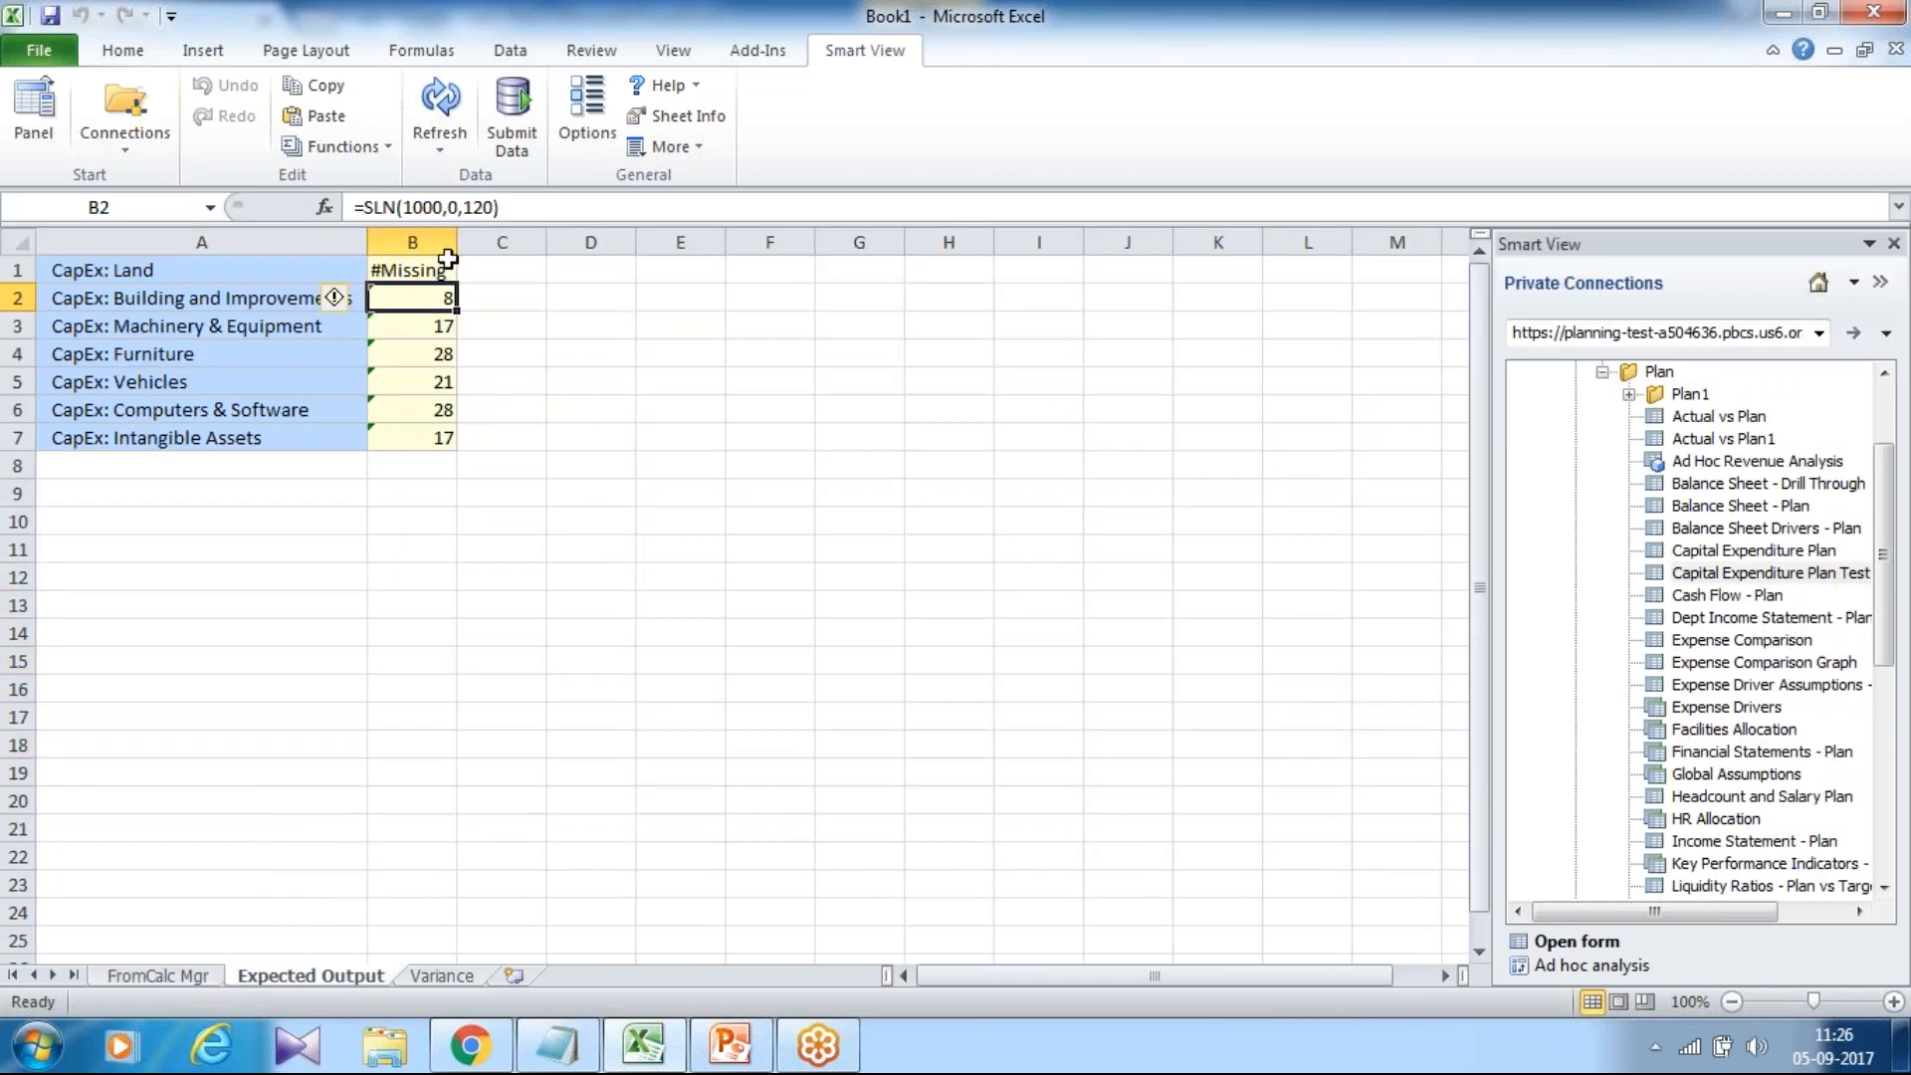
{"action": "type", "text": "="}
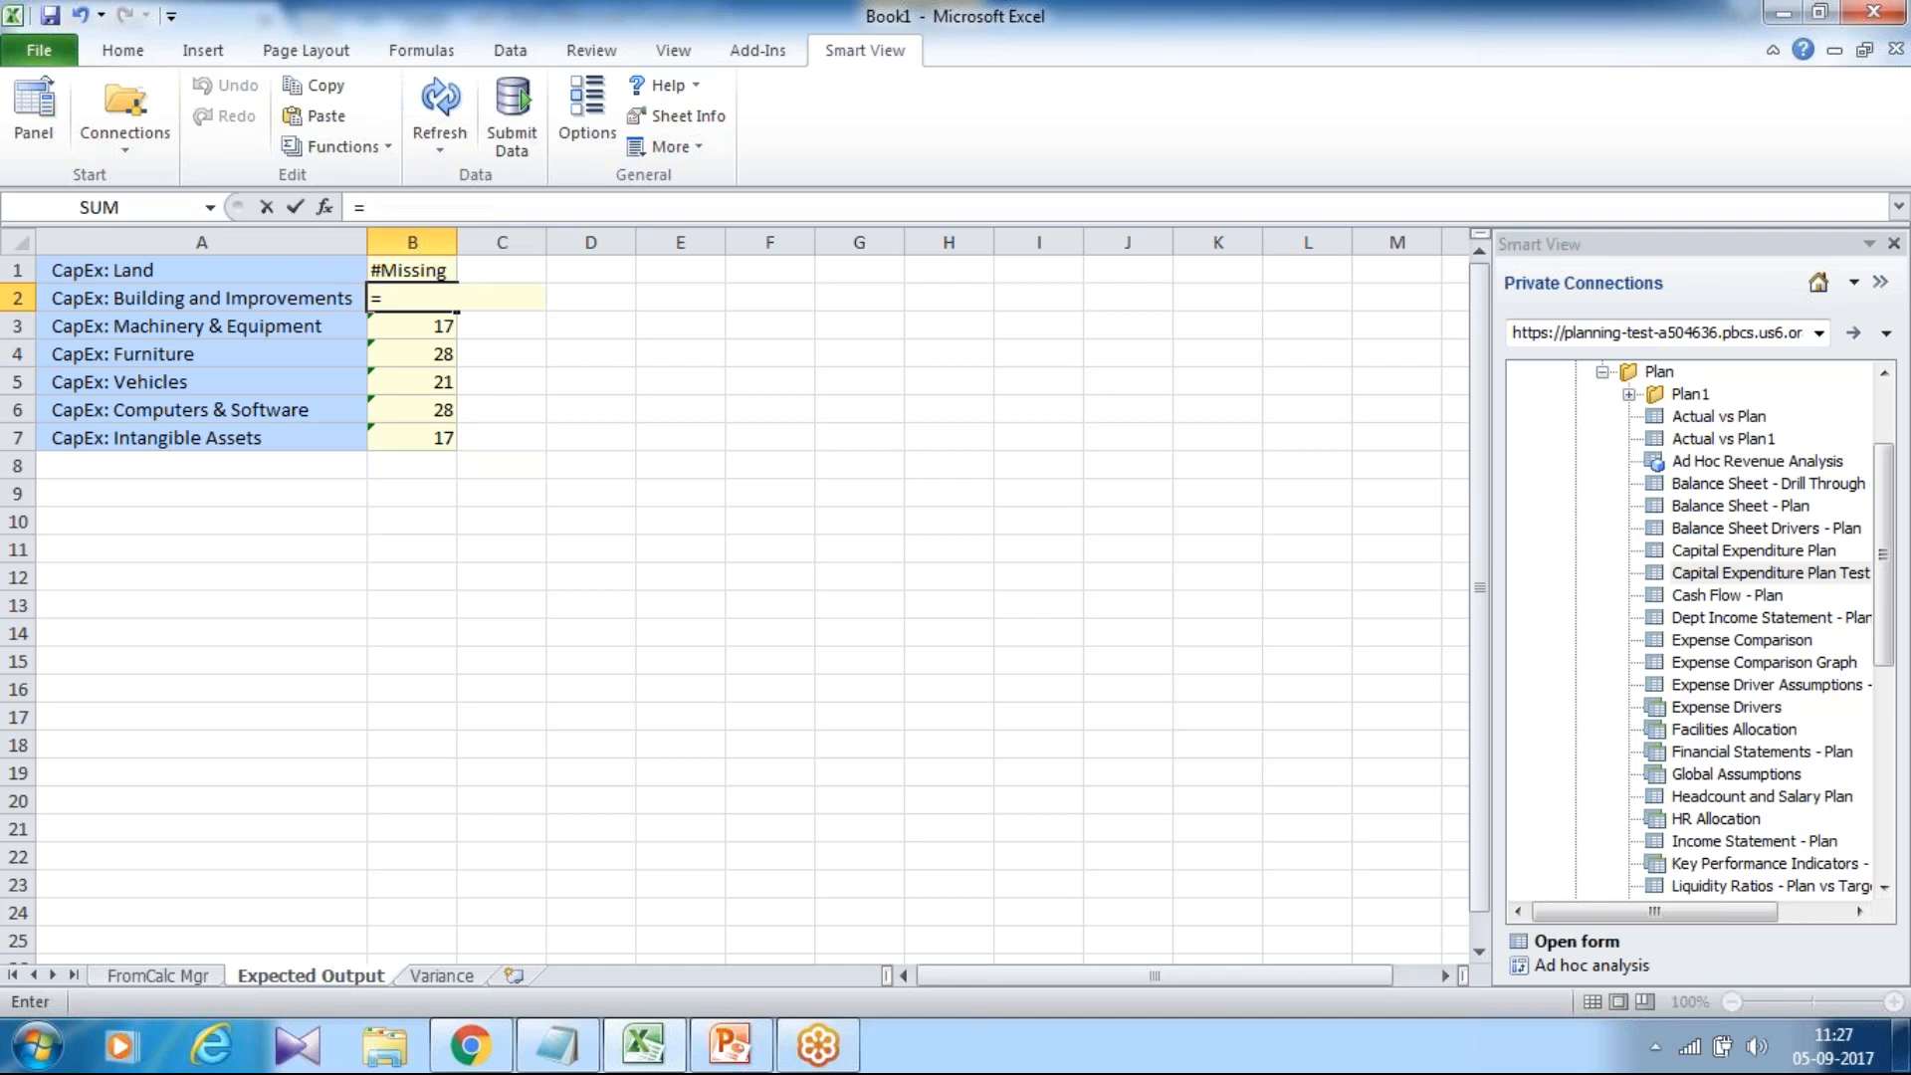
{"action": "type", "text": "SLN(10"}
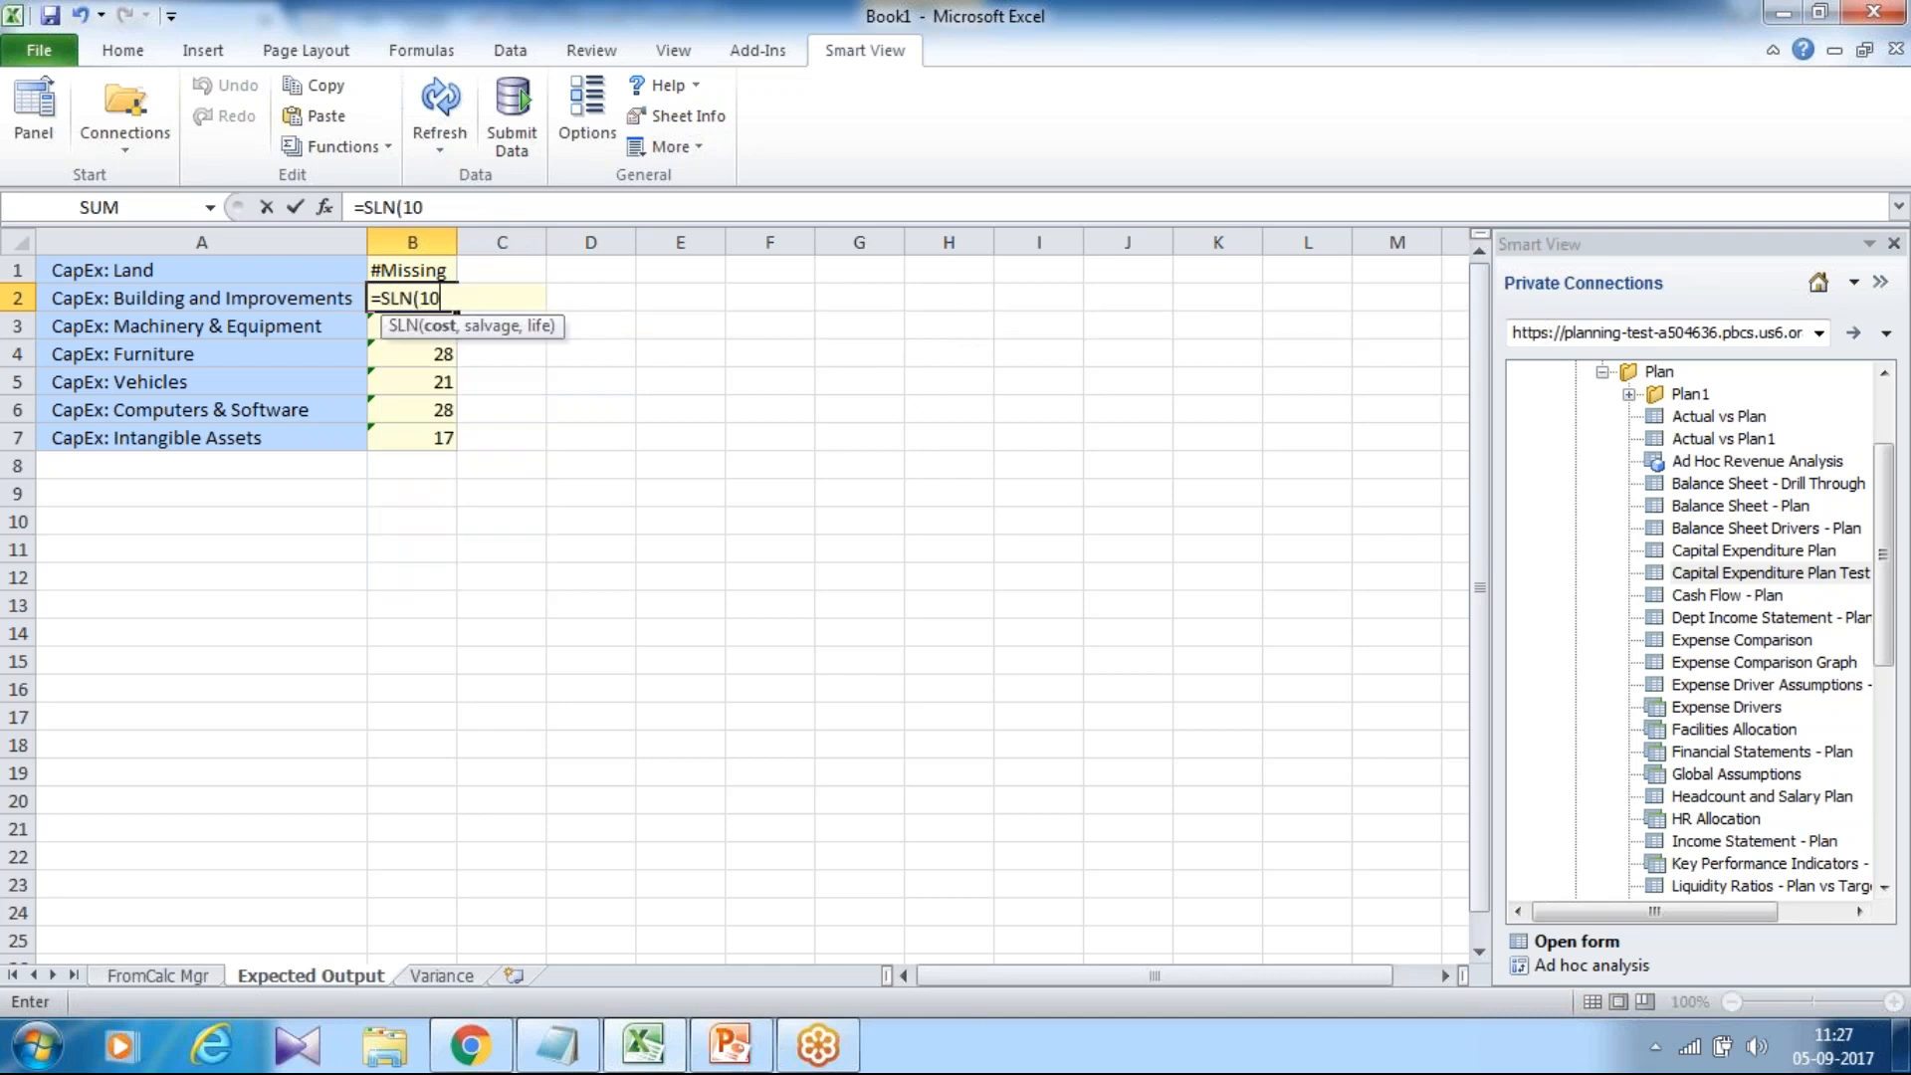
{"action": "type", "text": "00,0,120"}
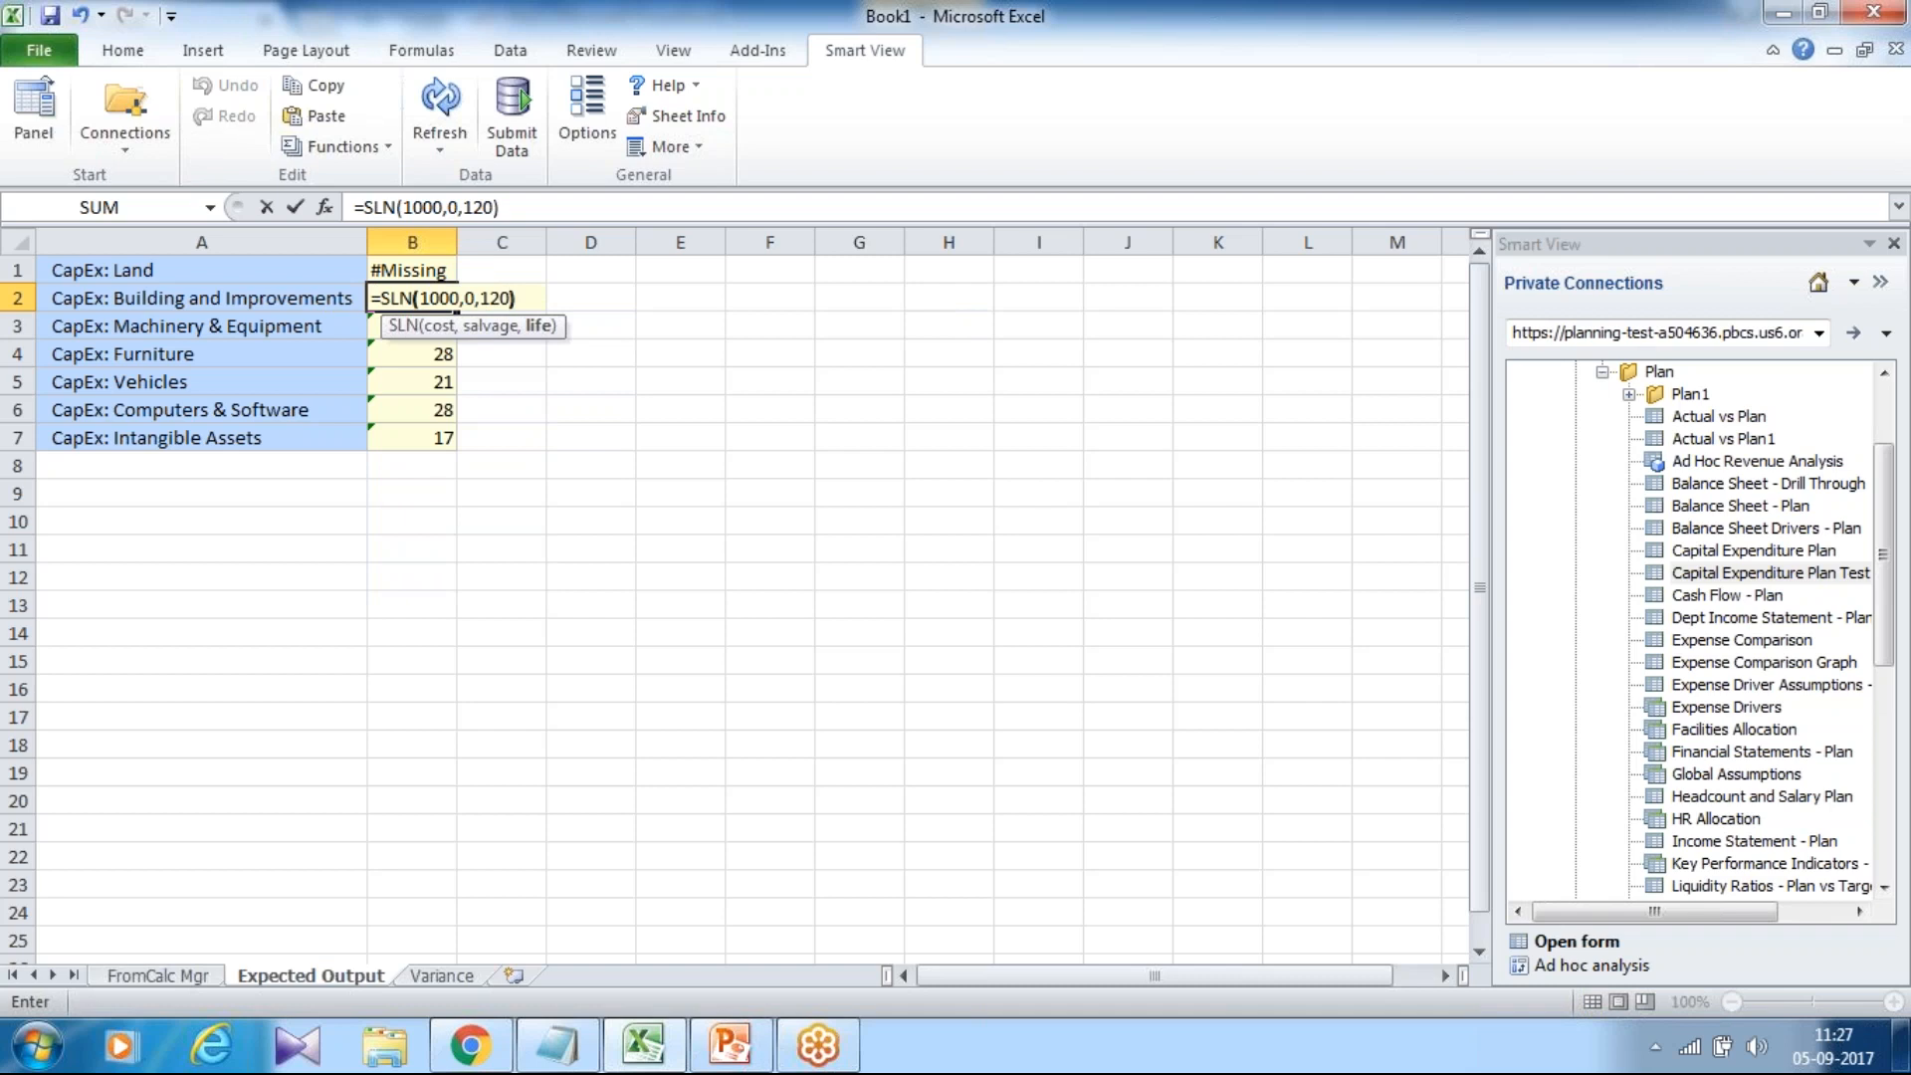
{"action": "key", "text": "Return"}
{"action": "key", "text": "Up"}
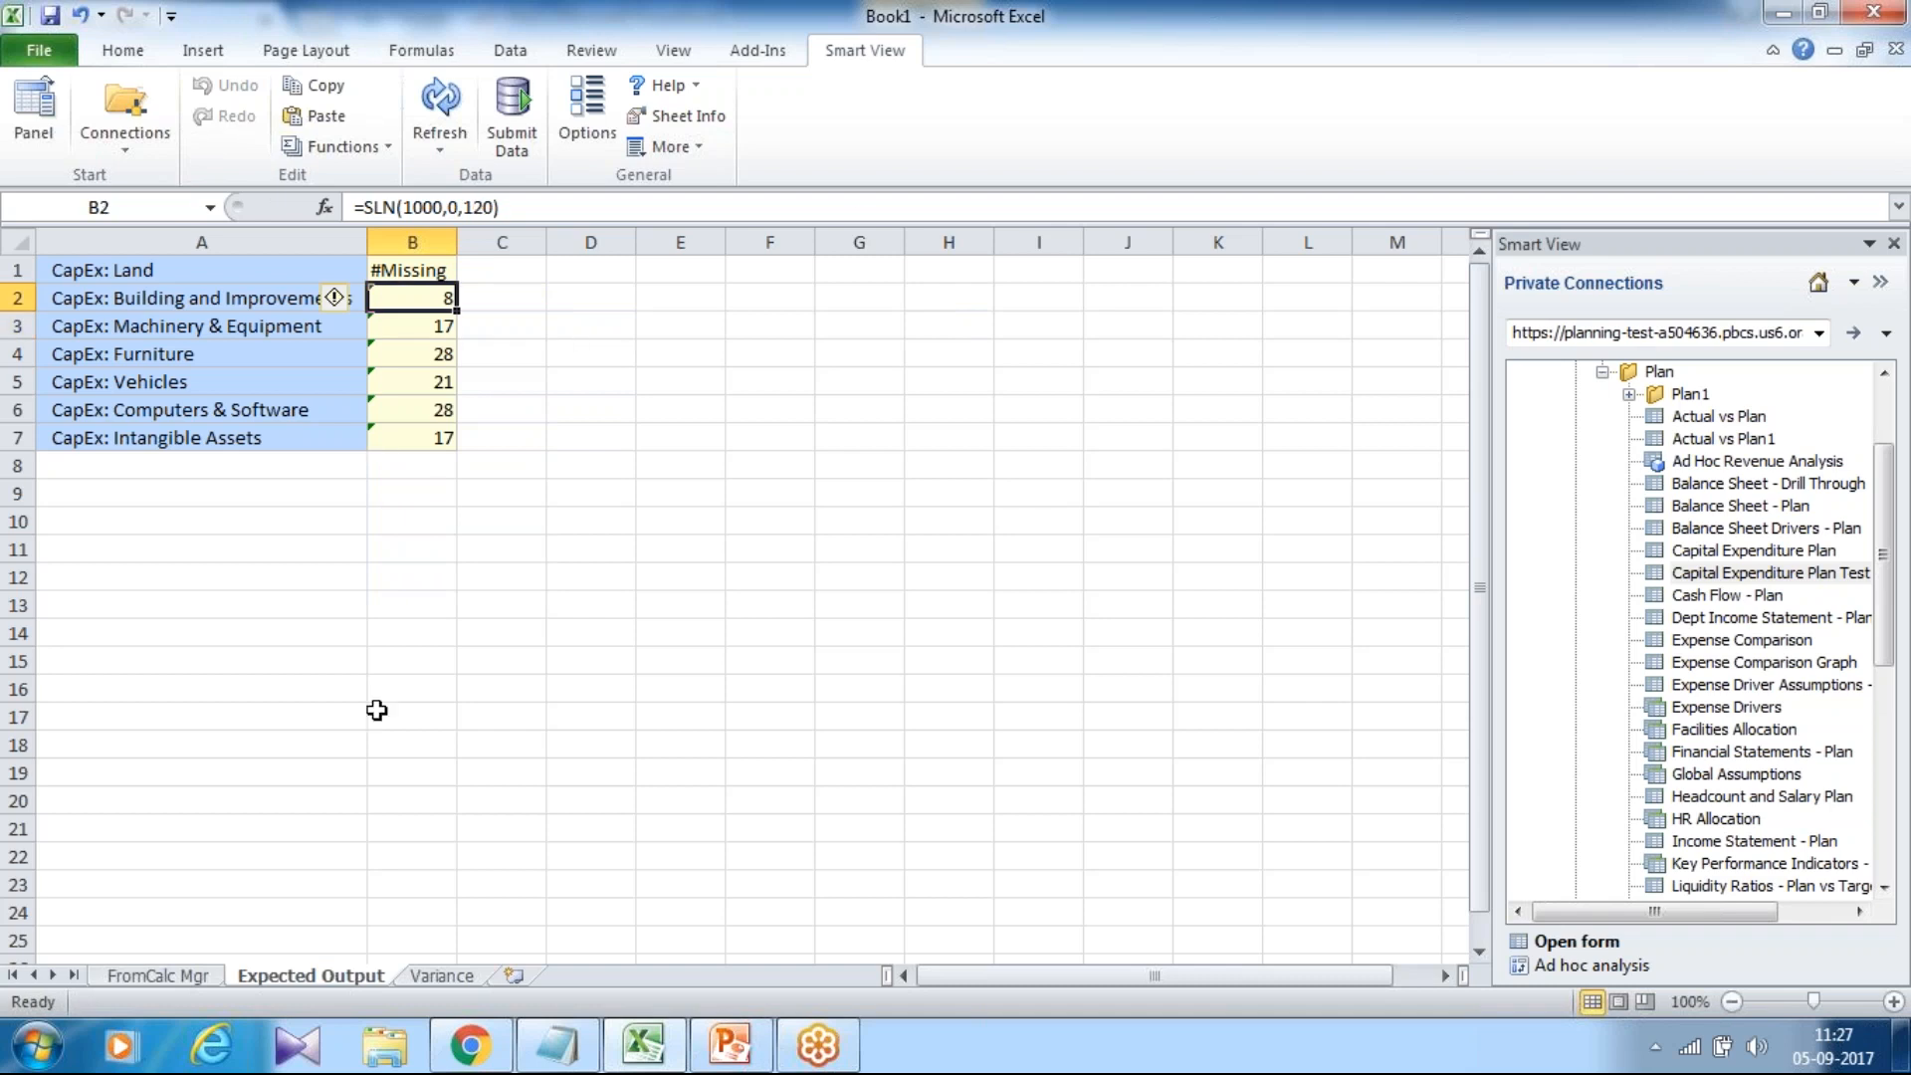
Review the expected formulas for Machinery & Equipment, Furniture, Vehicles, Computers & Software and Intangible Assets.
{"action": "left_click", "coordinate": [425, 335]}
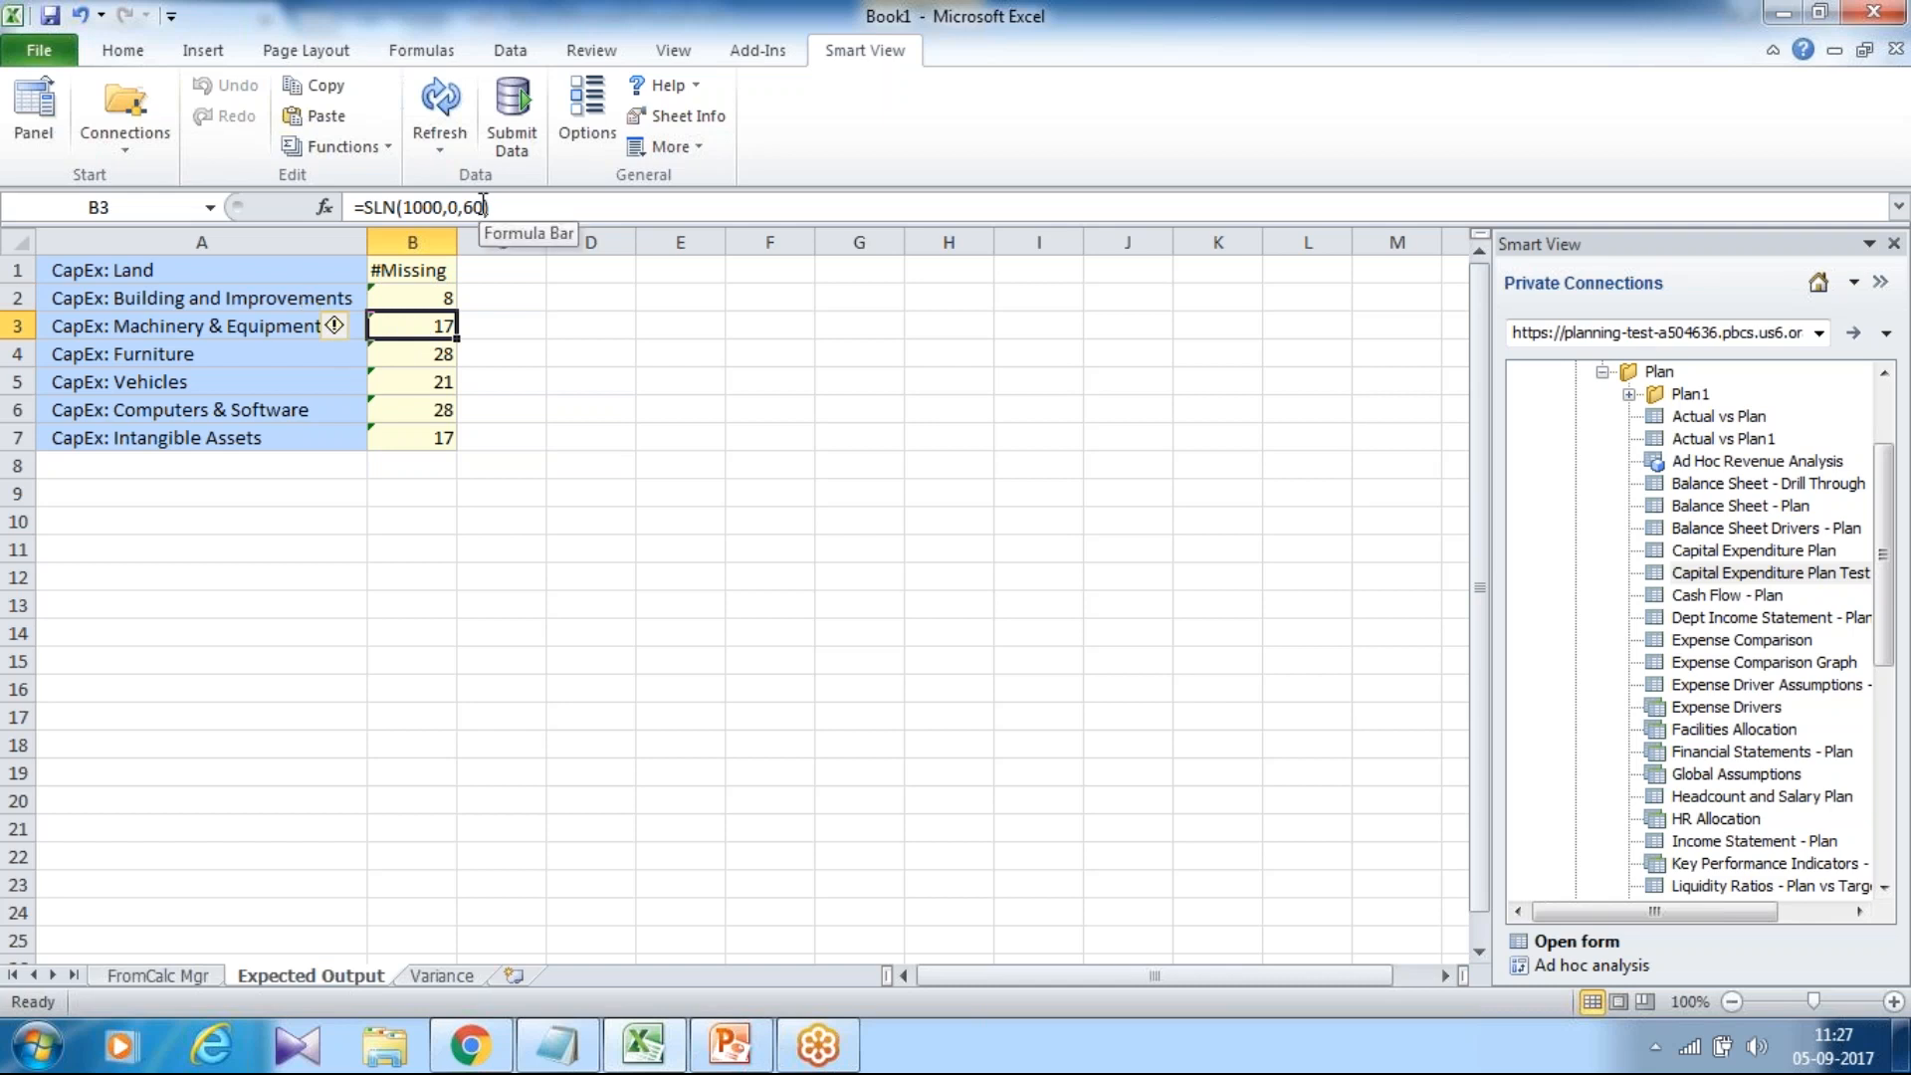
{"action": "left_click", "coordinate": [396, 357]}
{"action": "left_click", "coordinate": [403, 378]}
{"action": "left_click", "coordinate": [404, 400]}
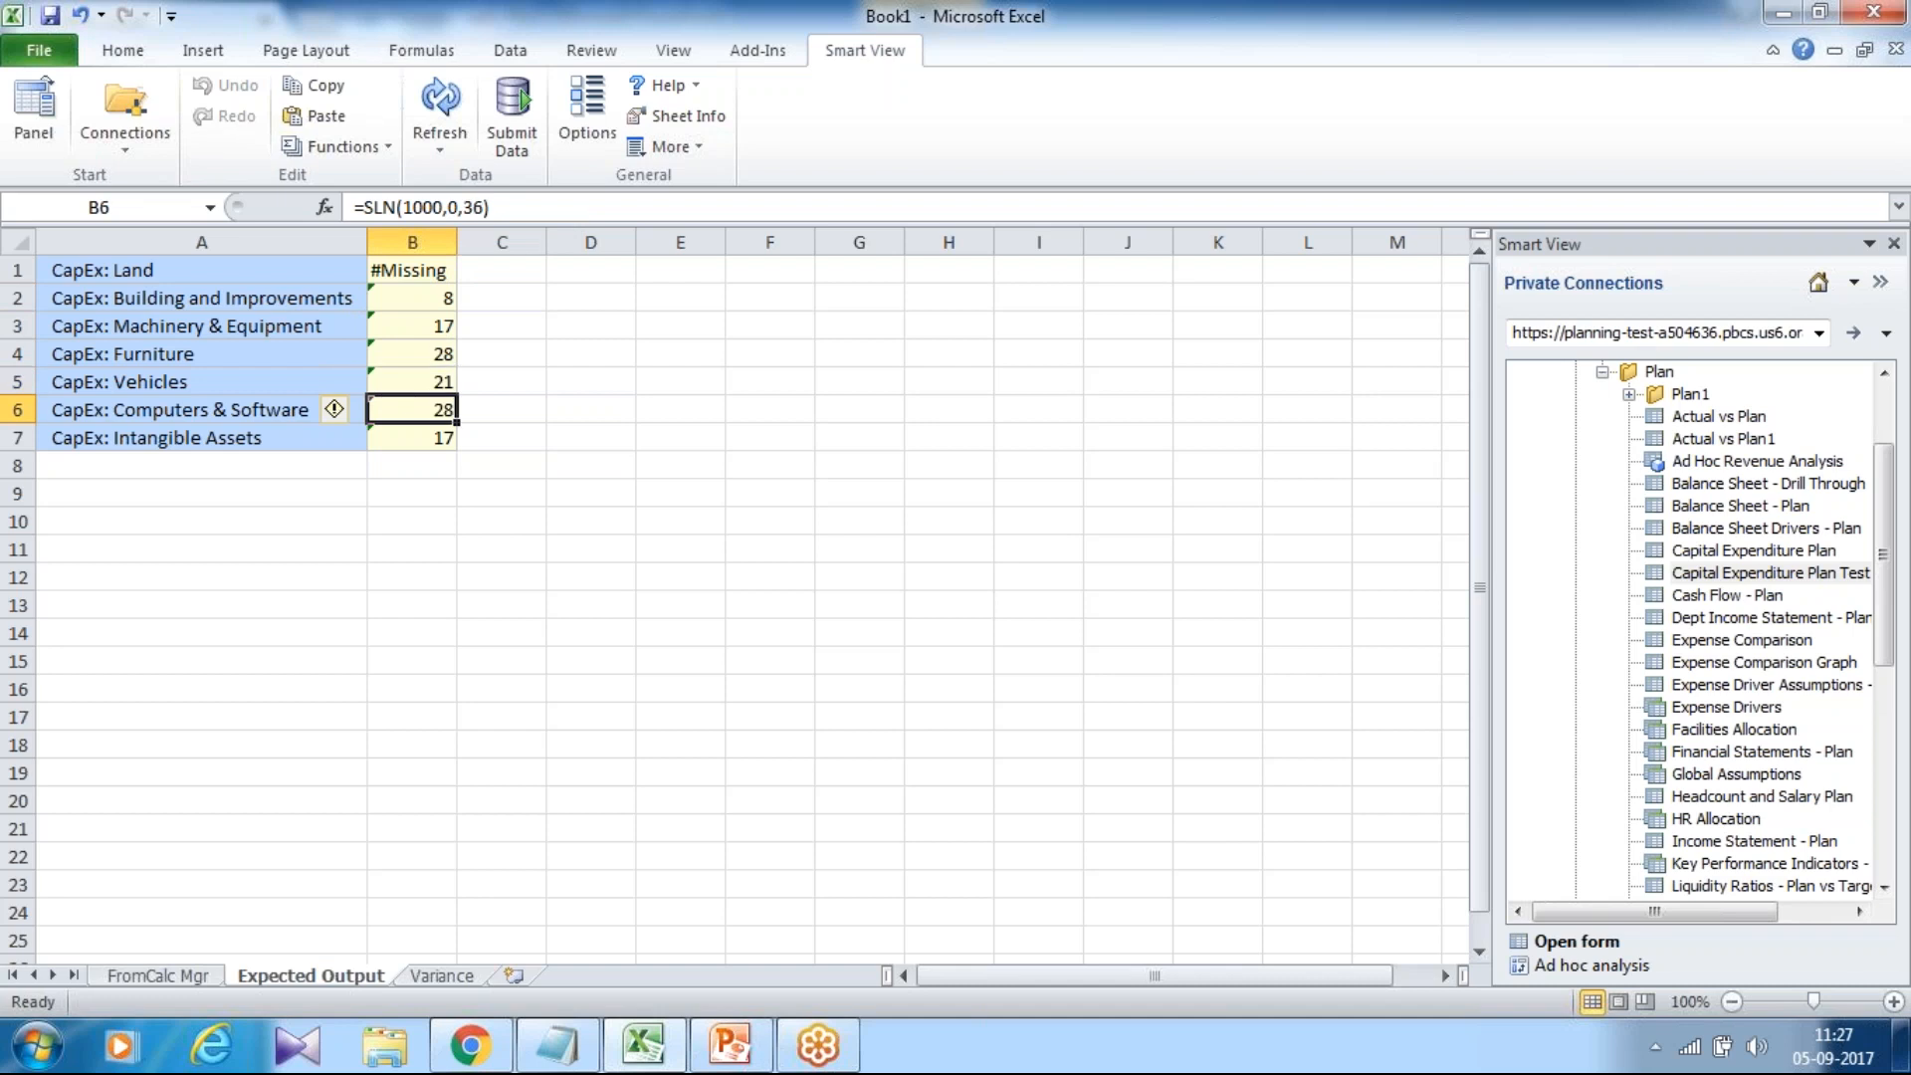
{"action": "left_click", "coordinate": [386, 443]}
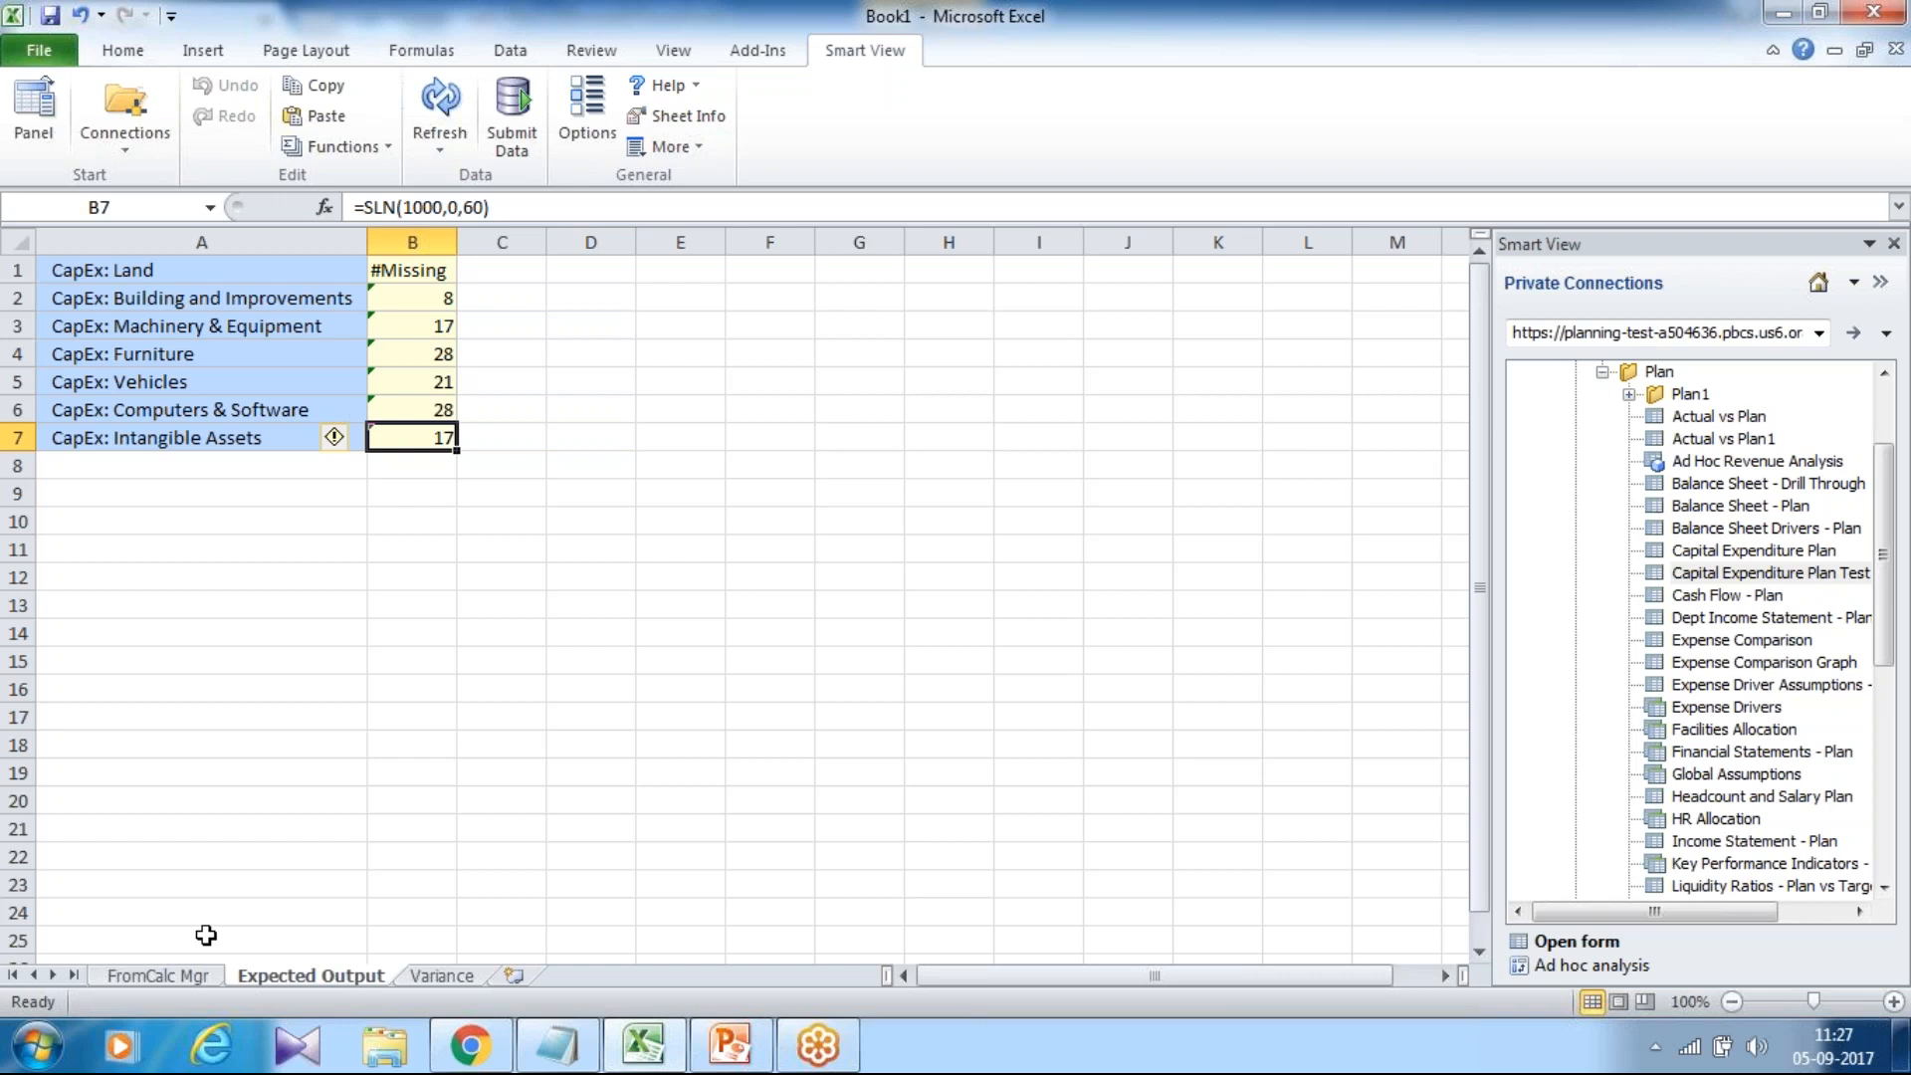
Fill the Variance formula from B2 down to B7, showing 0 everywhere, then present PowerPoint slide 7 'Any Question?'.
{"action": "left_click", "coordinate": [206, 981]}
{"action": "left_click", "coordinate": [288, 980]}
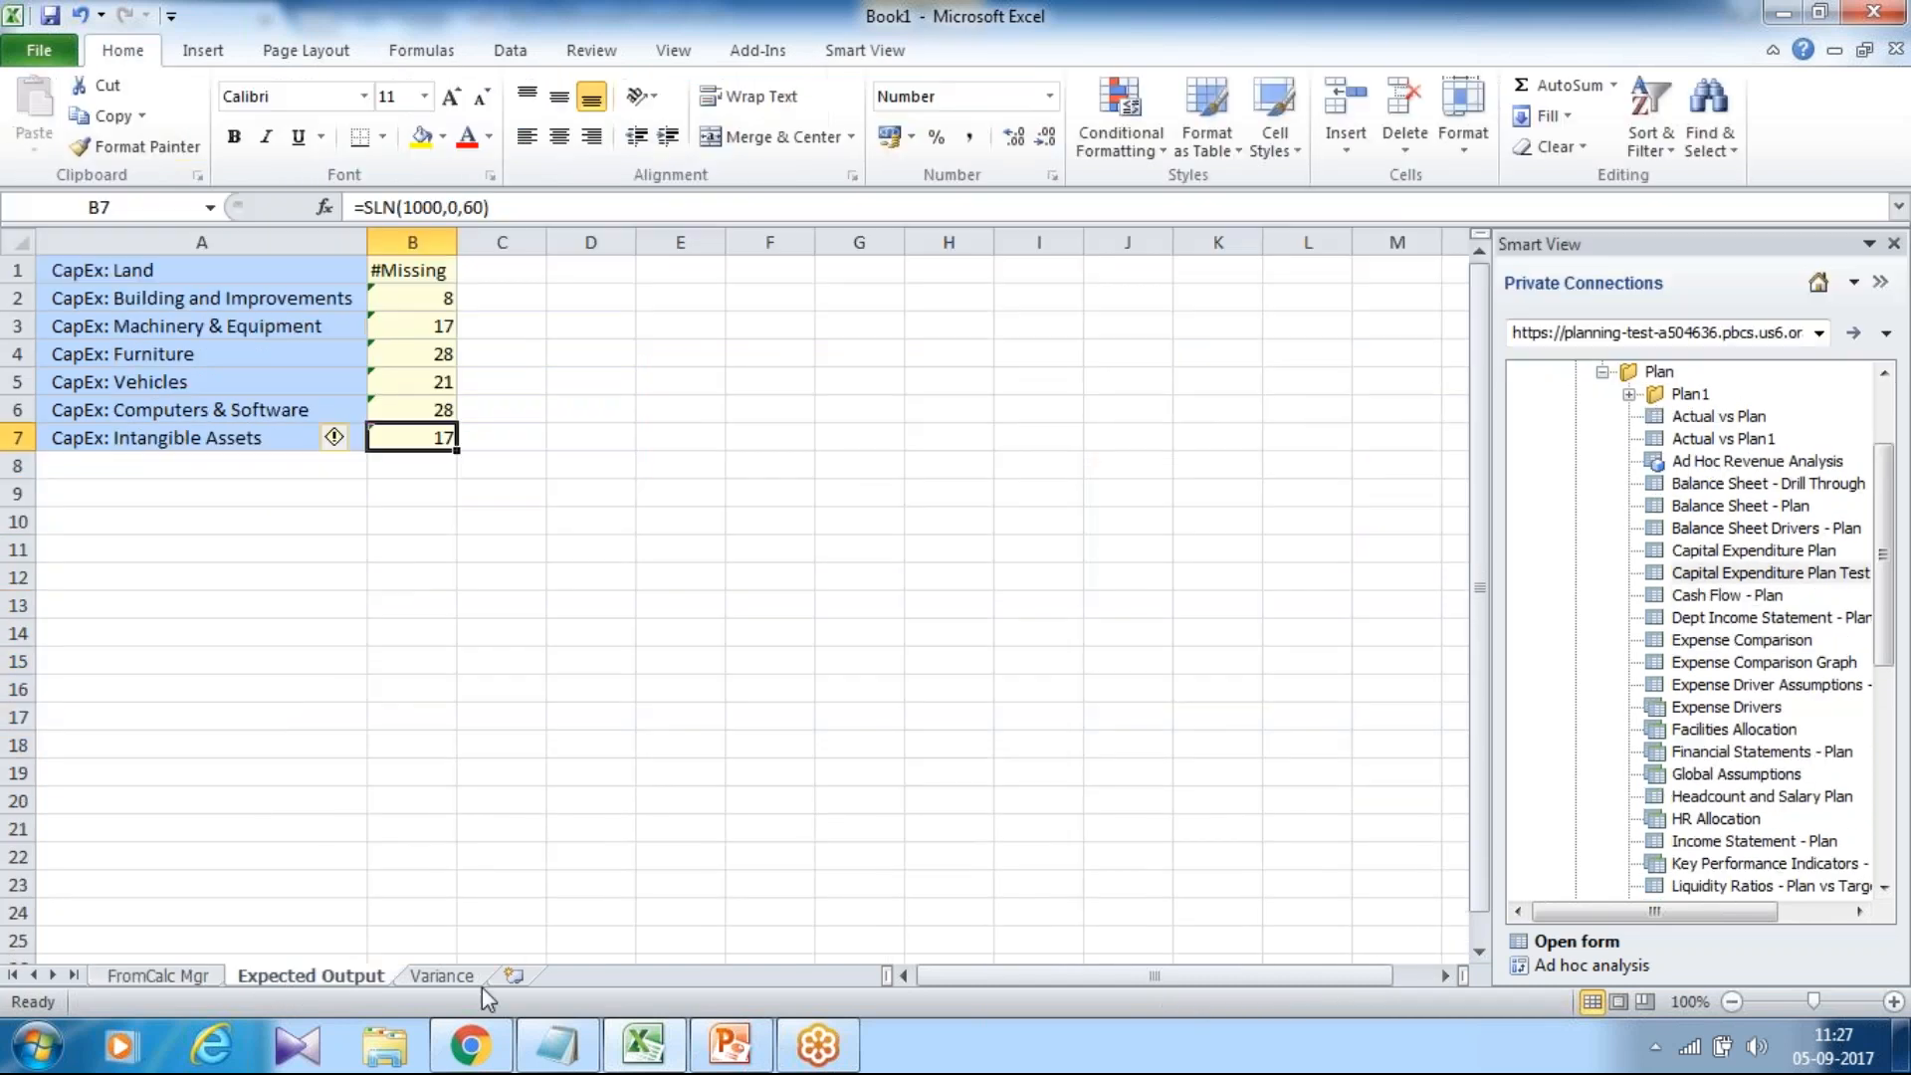
{"action": "left_click", "coordinate": [441, 977]}
{"action": "left_click", "coordinate": [472, 302]}
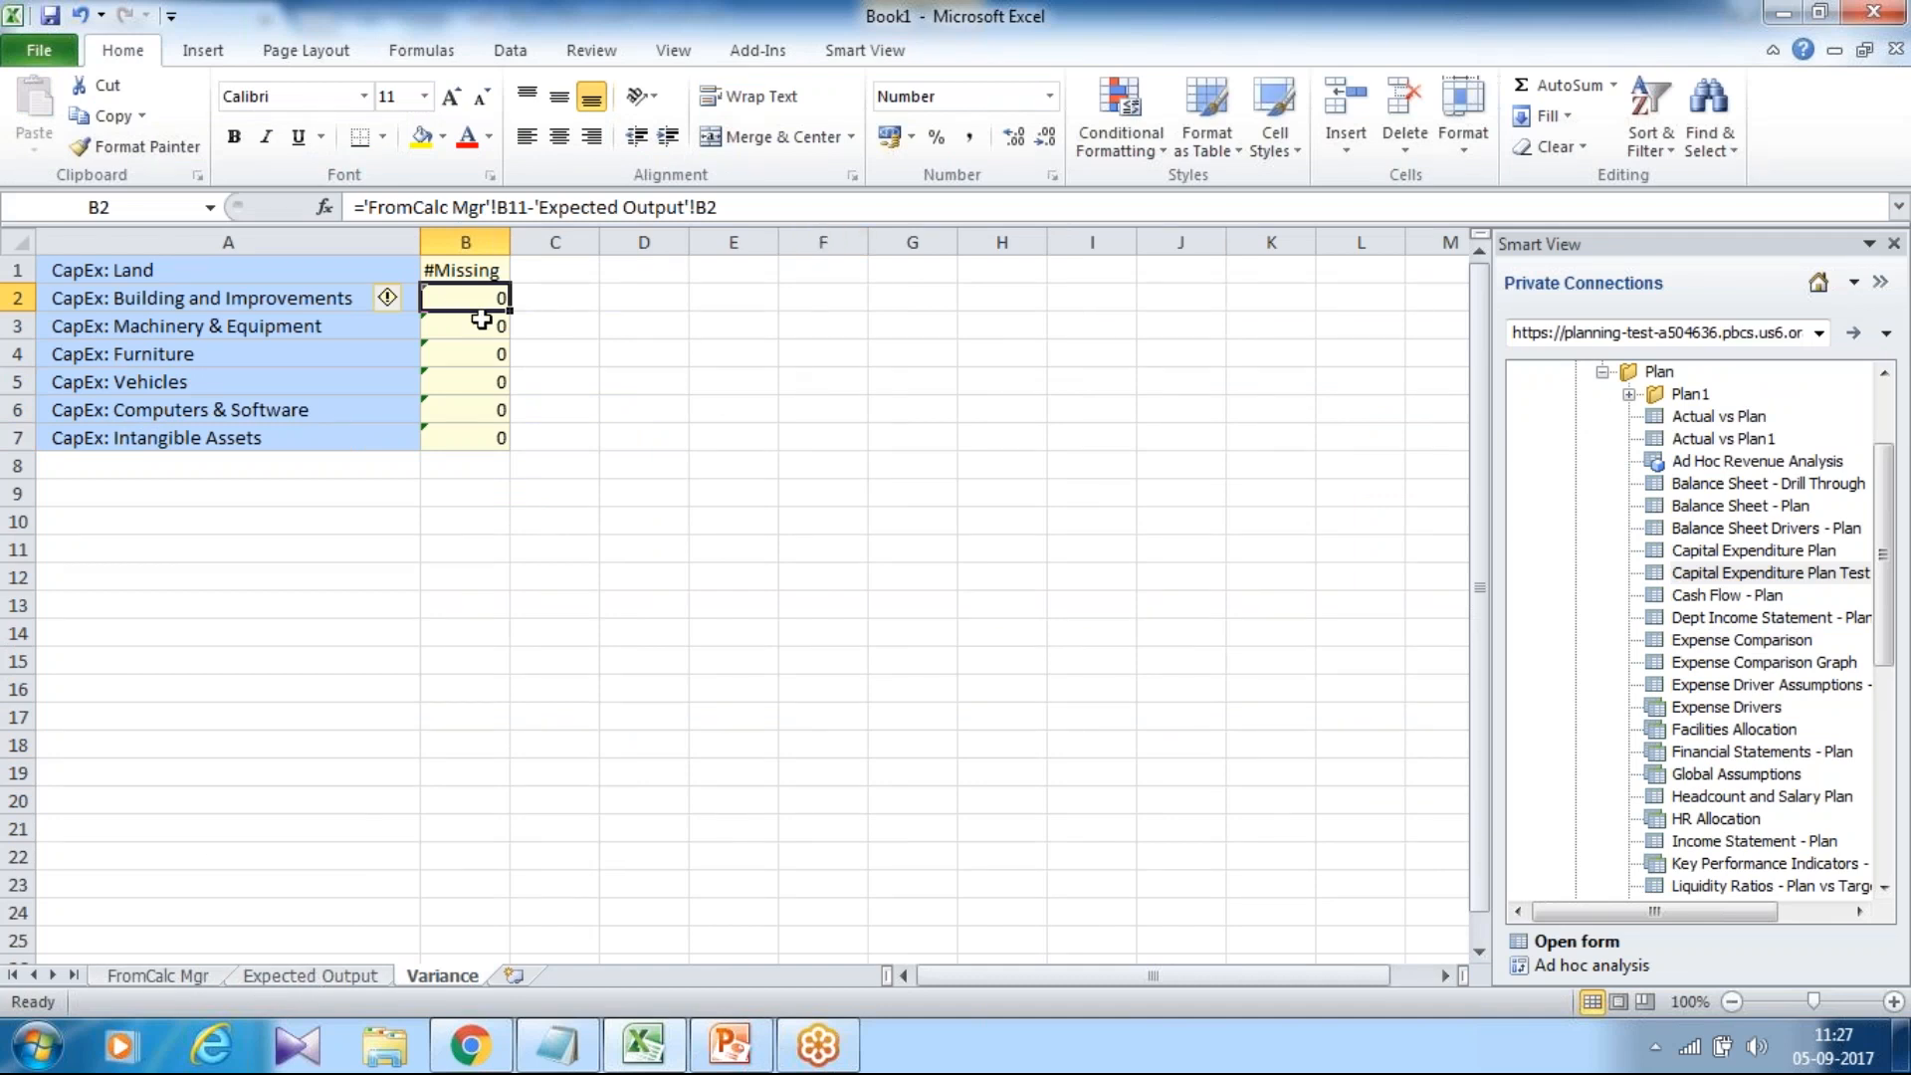
{"action": "left_click_drag", "start_coordinate": [508, 312], "coordinate": [506, 448]}
{"action": "left_click", "coordinate": [589, 356]}
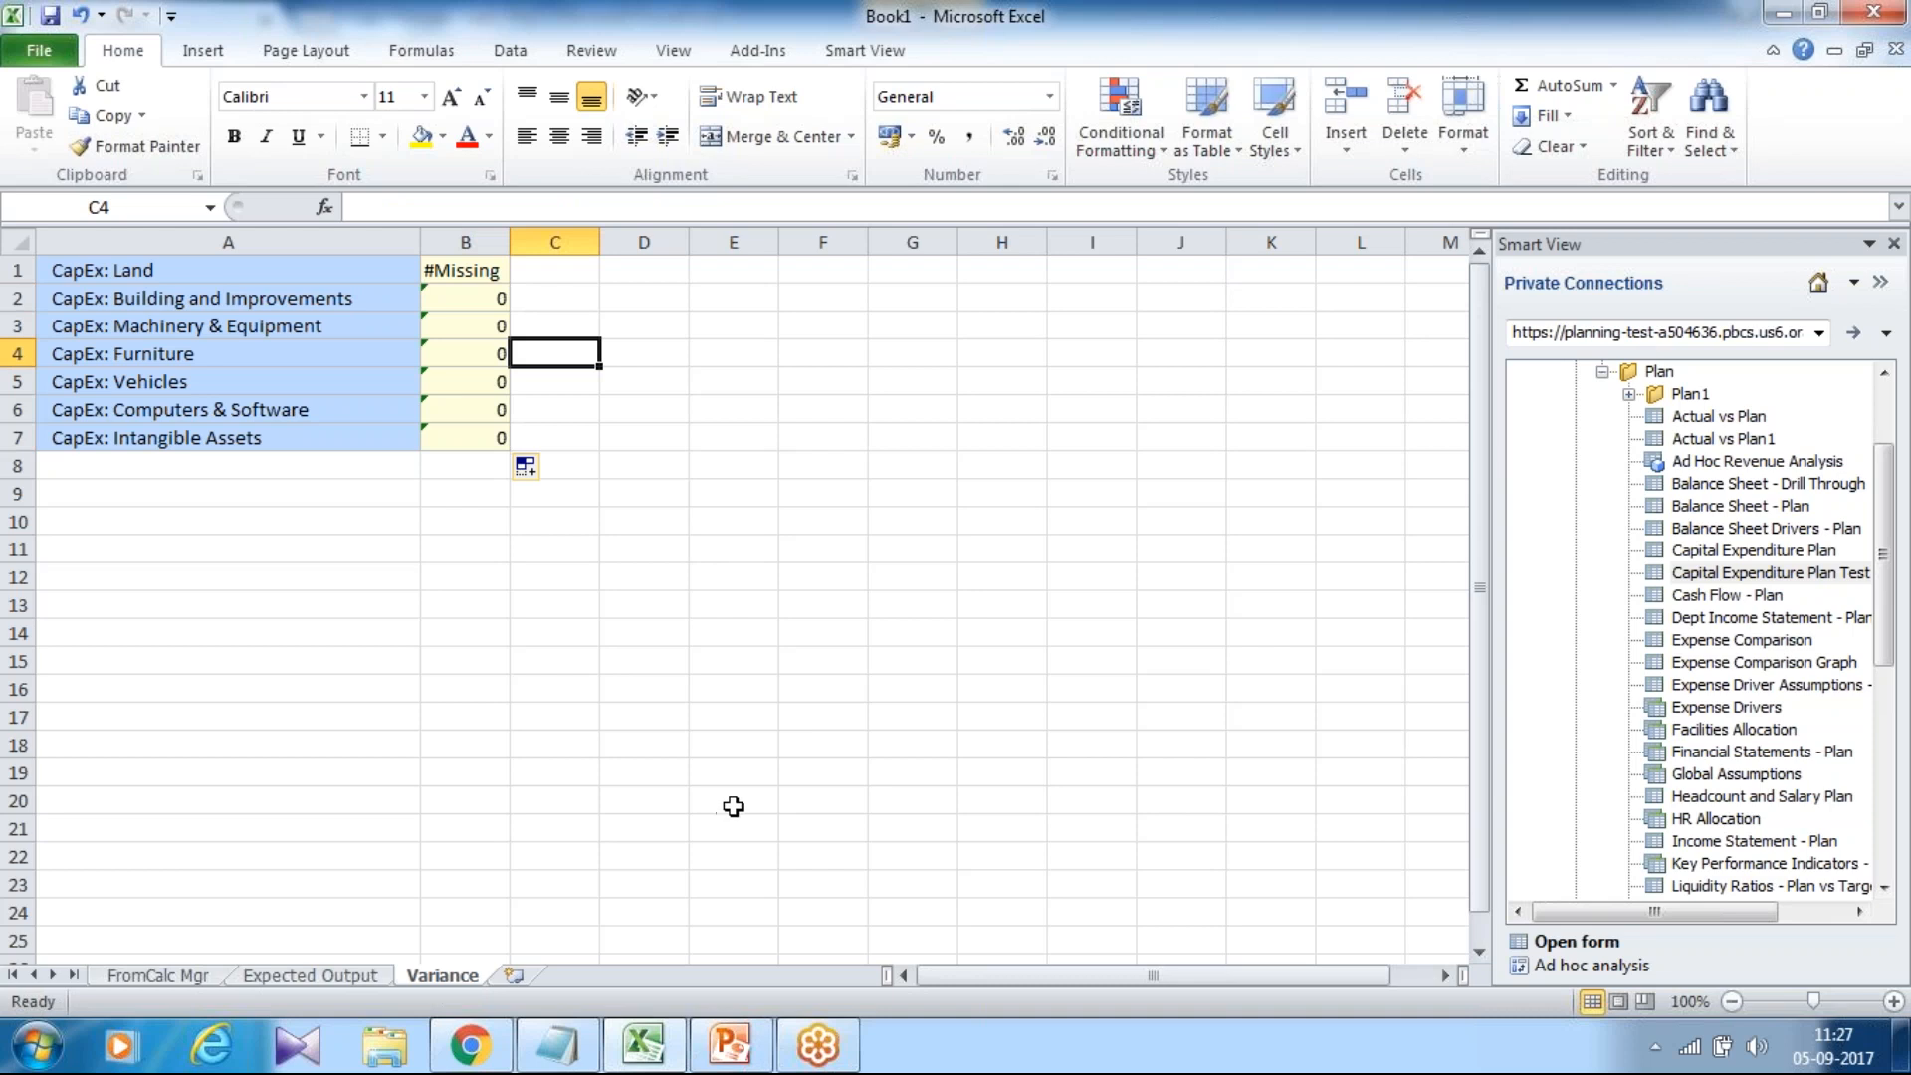
{"action": "left_click", "coordinate": [746, 1050]}
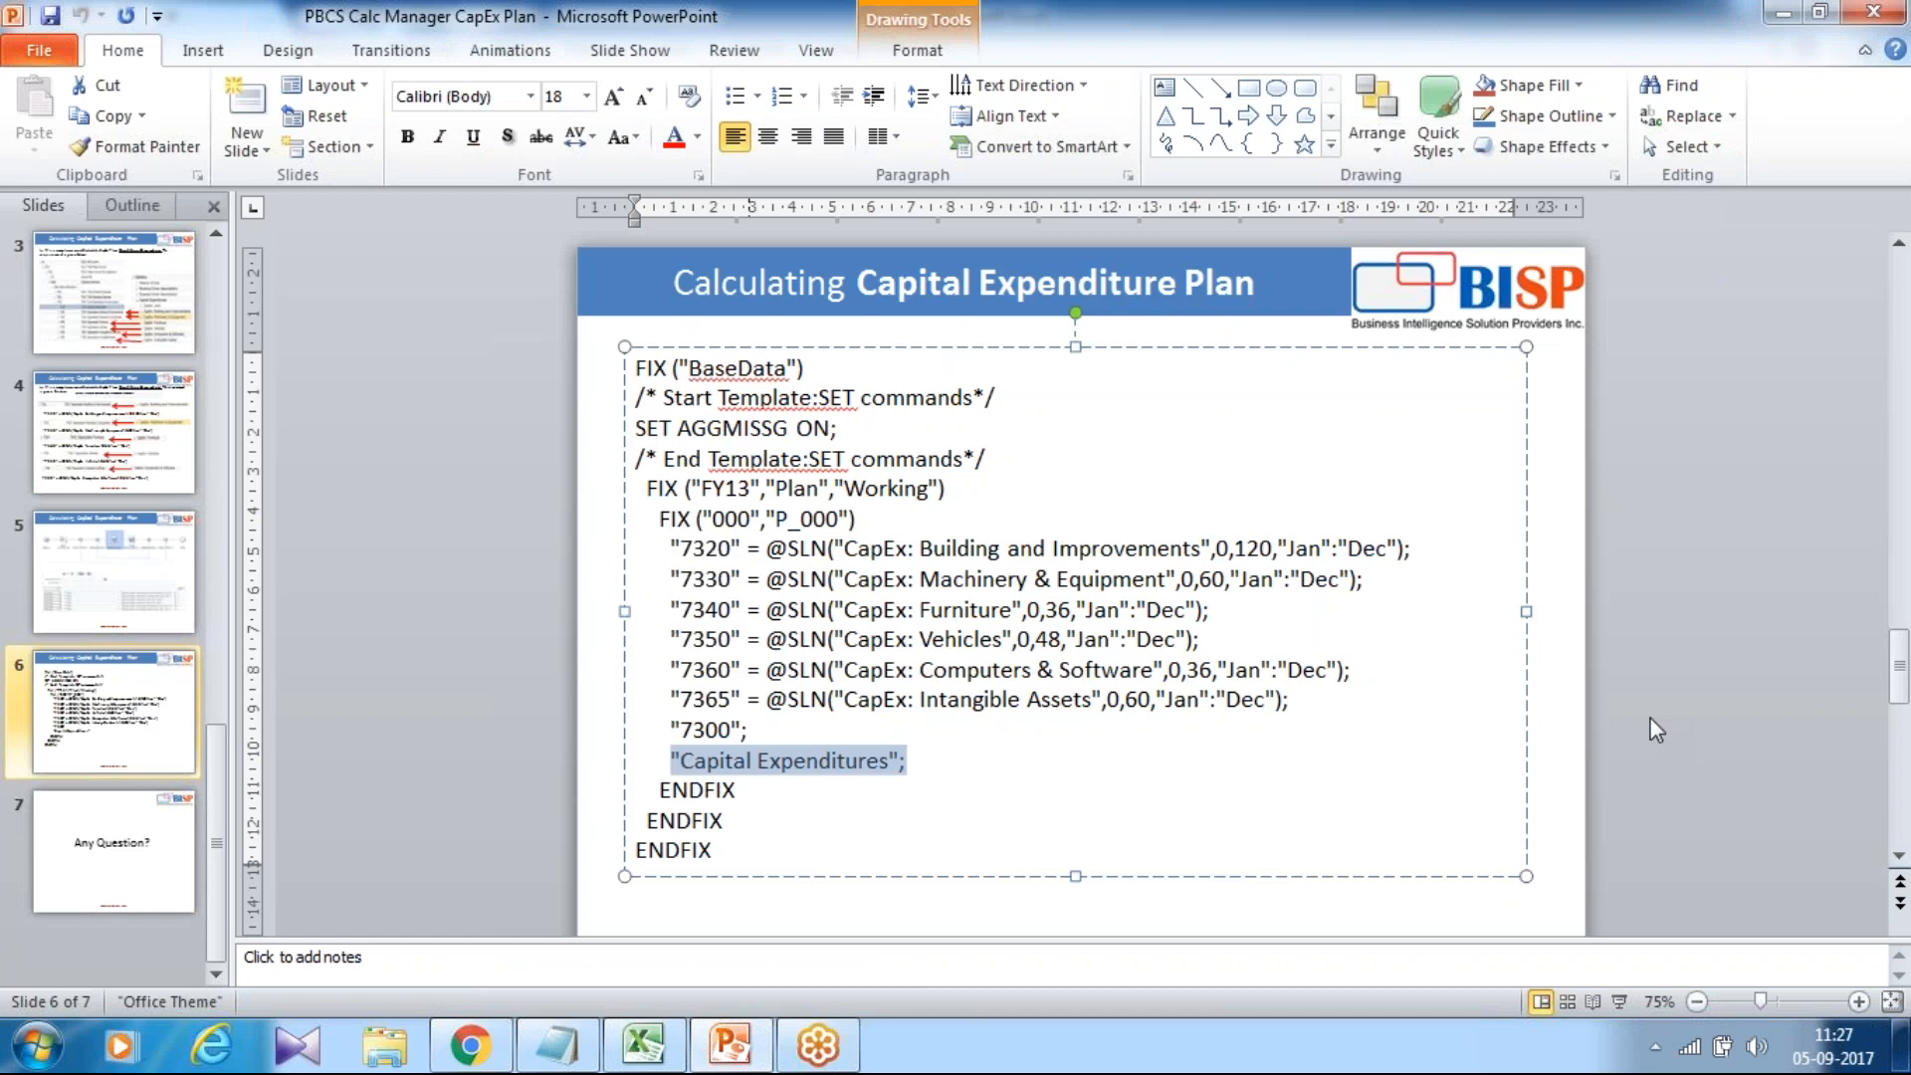
{"action": "left_click", "coordinate": [111, 846]}
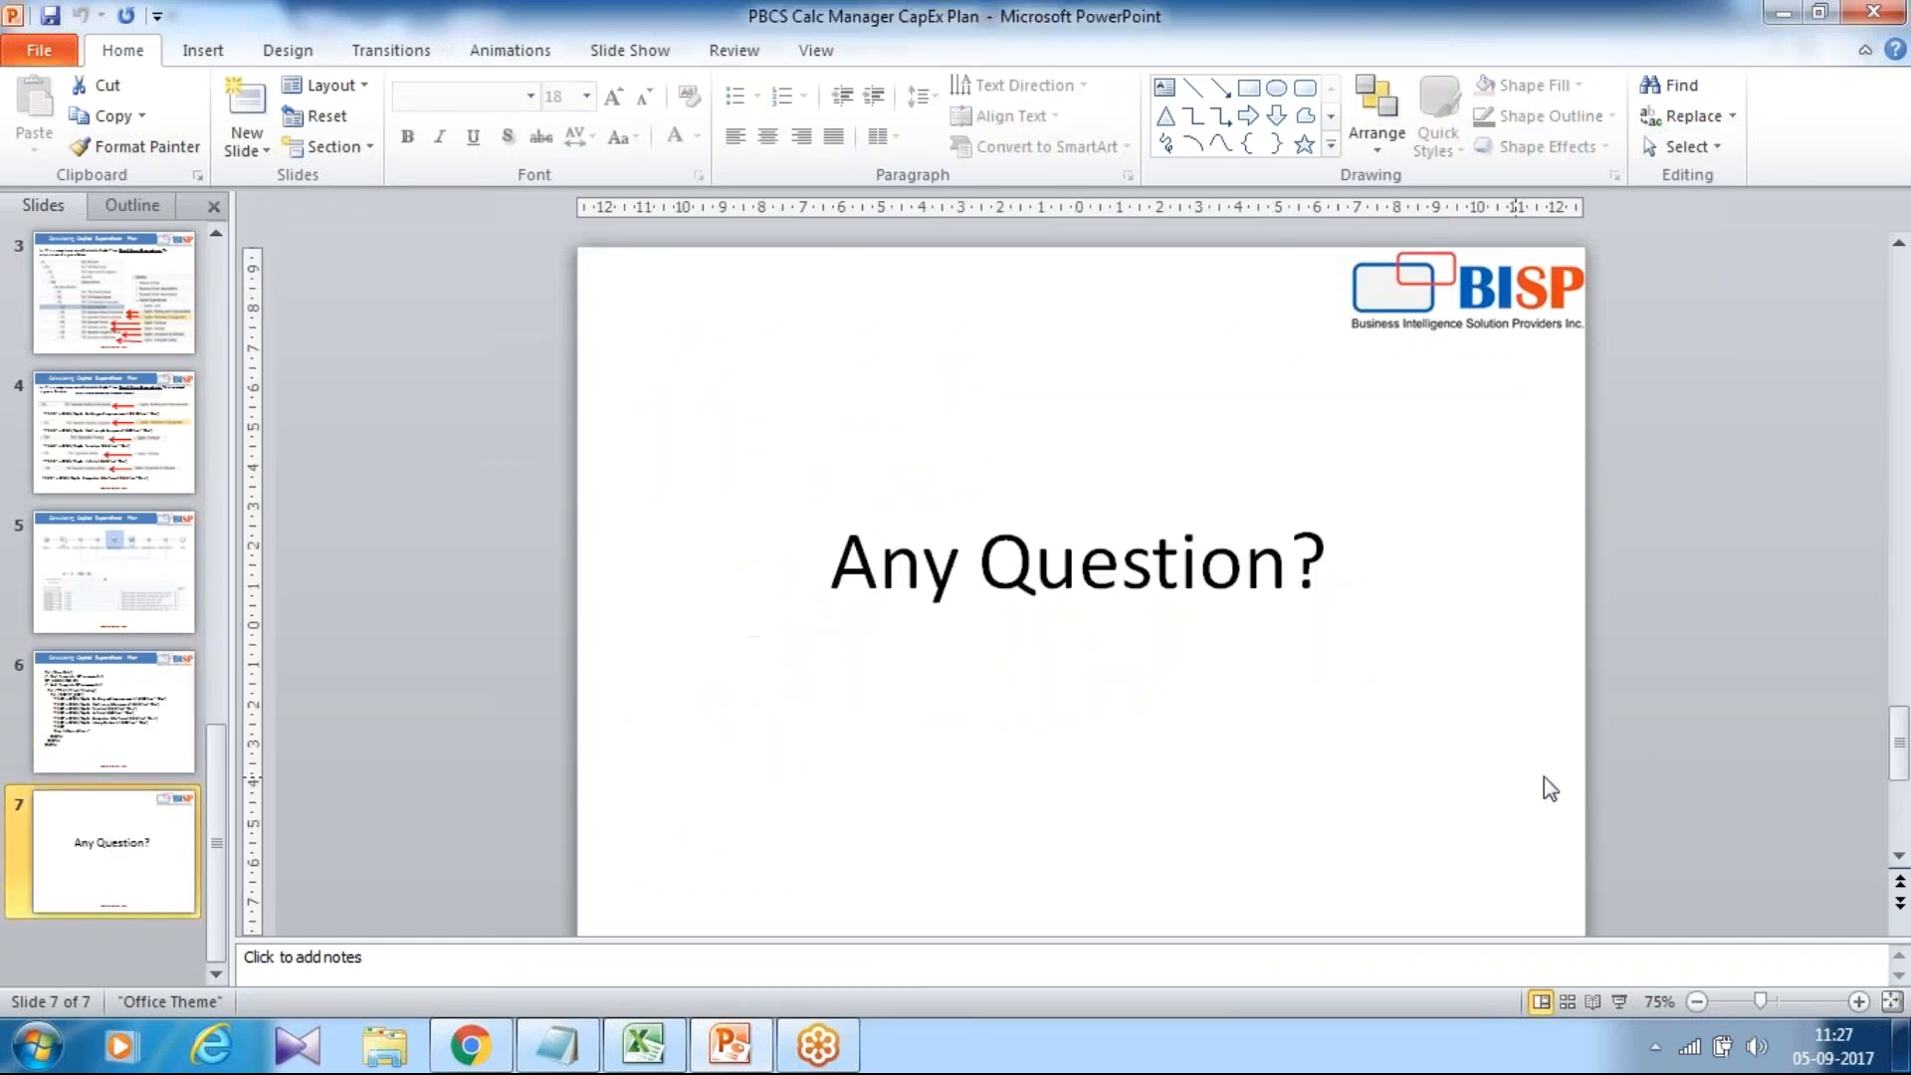